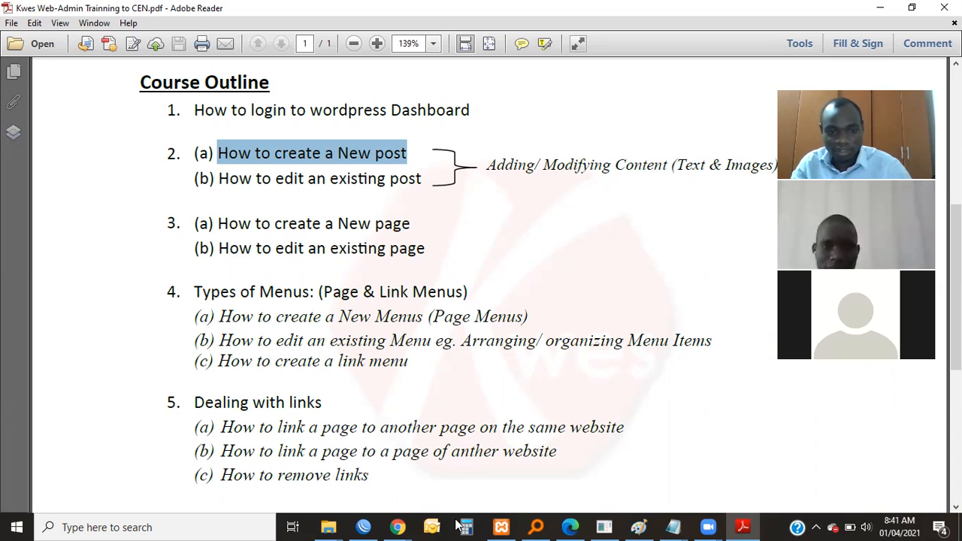
Switch to the Chrome window with WhatsApp and open google.com in a new tab.
mouse_move(397, 526)
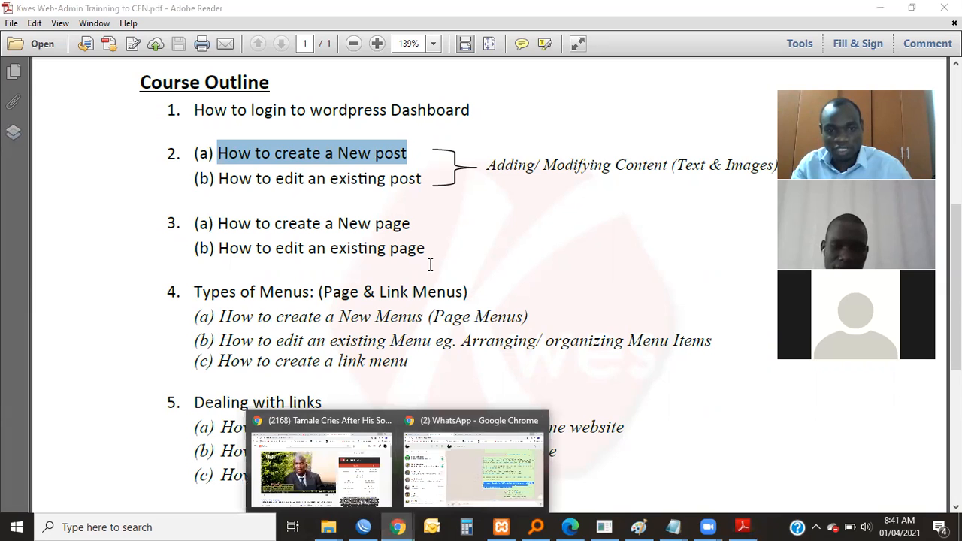
click(460, 451)
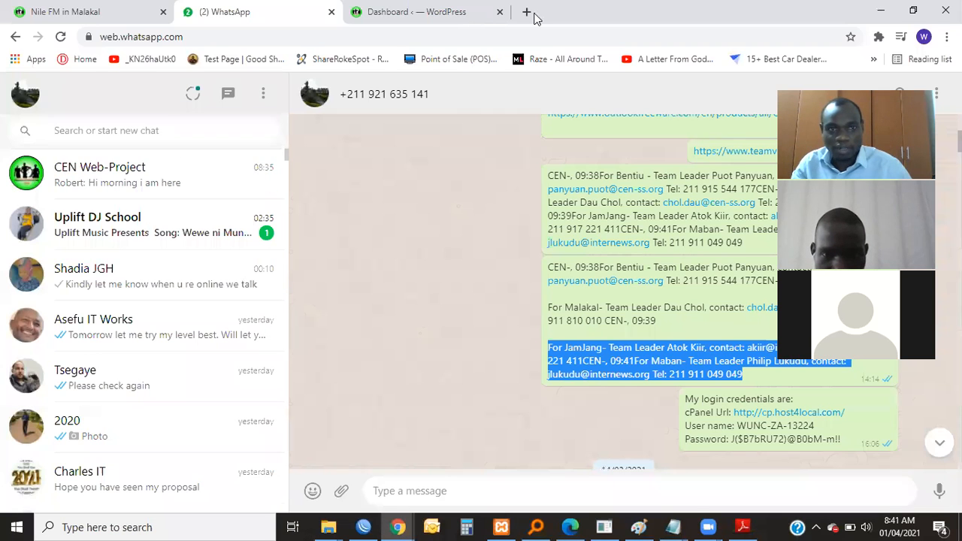
click(525, 12)
text(google.com)
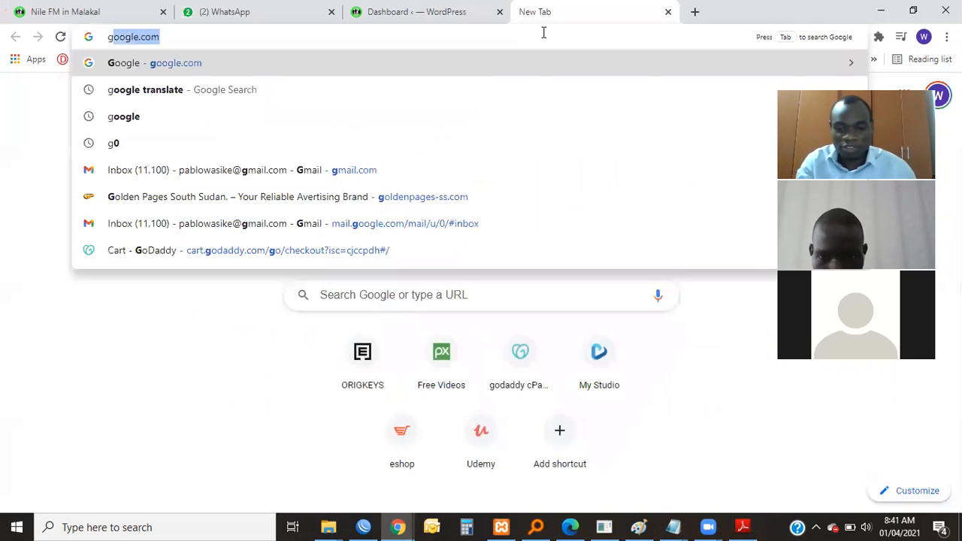
key(Return)
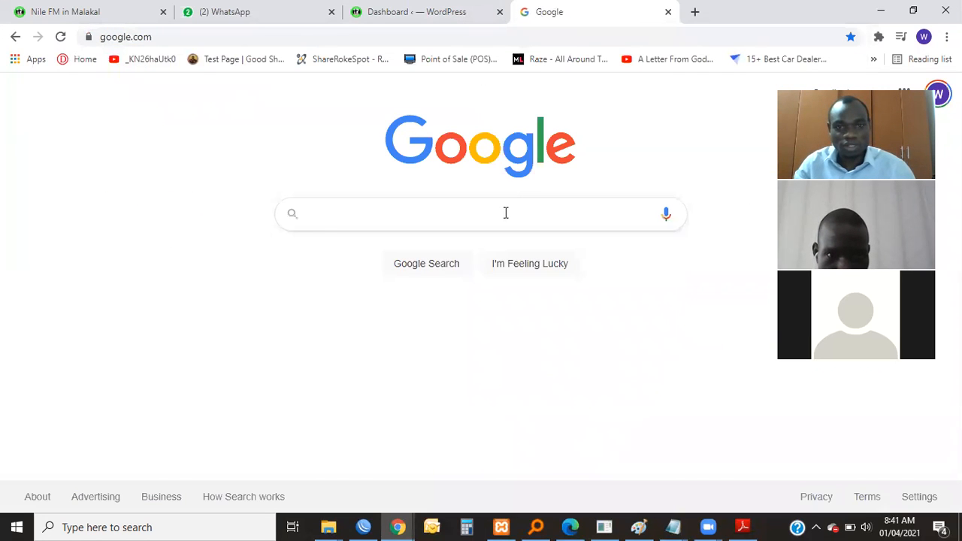
Search Google for "lorem ipsum generator" and open the Lorem Ipsum Generator page on loremipsum.io.
click(506, 212)
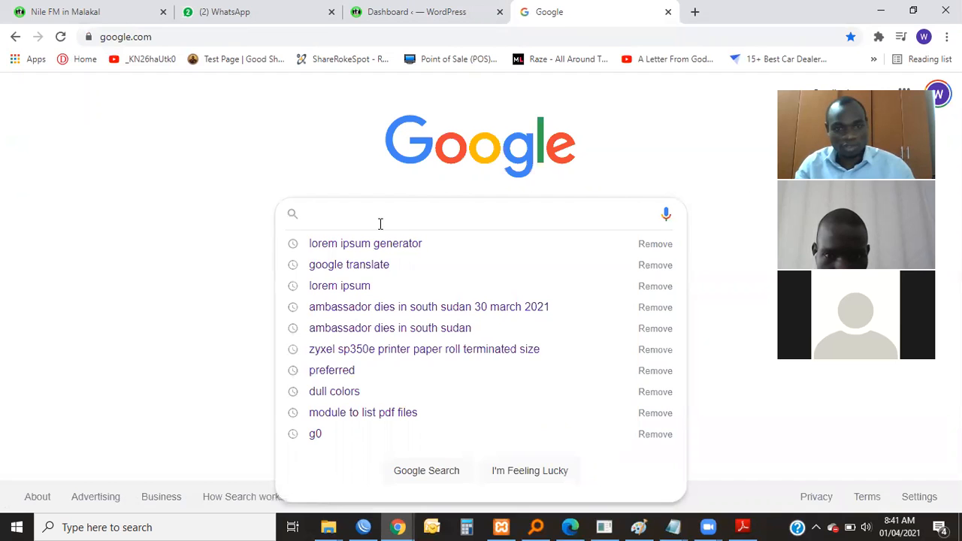
click(397, 245)
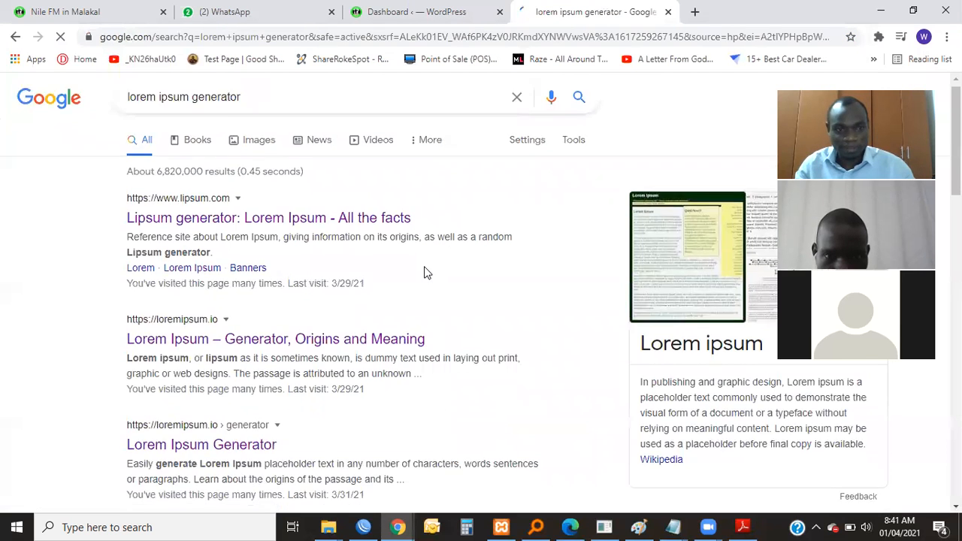
scroll(425, 271, down, 3)
click(233, 255)
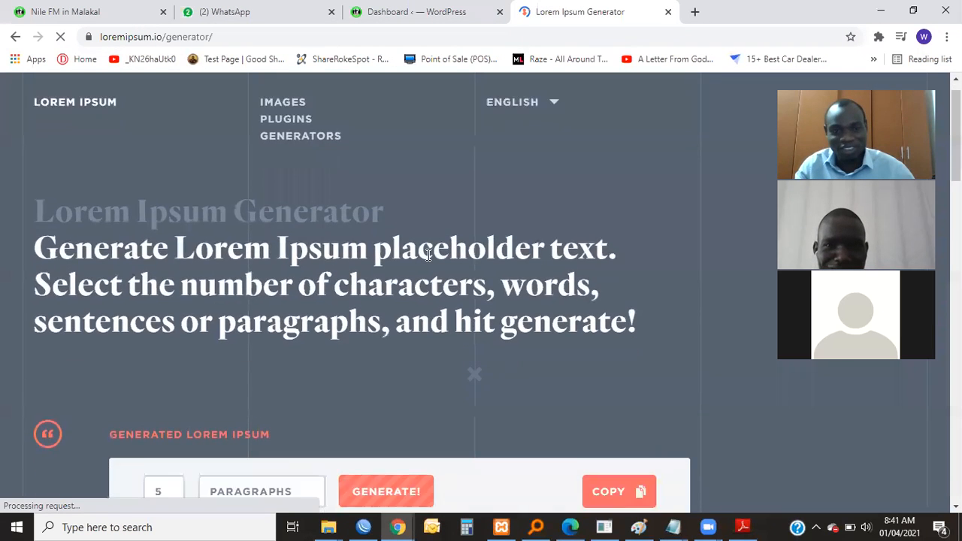
Copy the entire generated Lorem Ipsum paragraph.
scroll(402, 342, down, 4)
drag(140, 288, 634, 392)
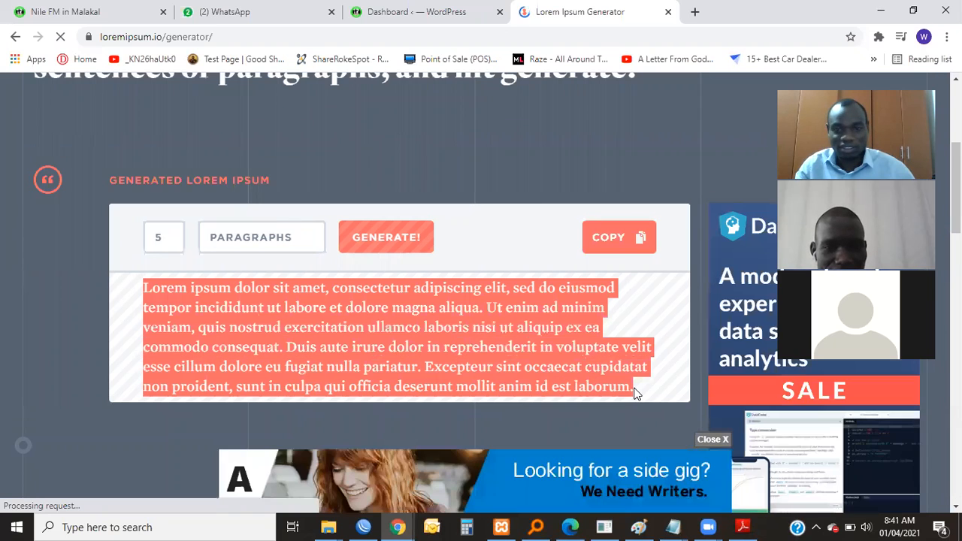
right_click(496, 334)
click(522, 344)
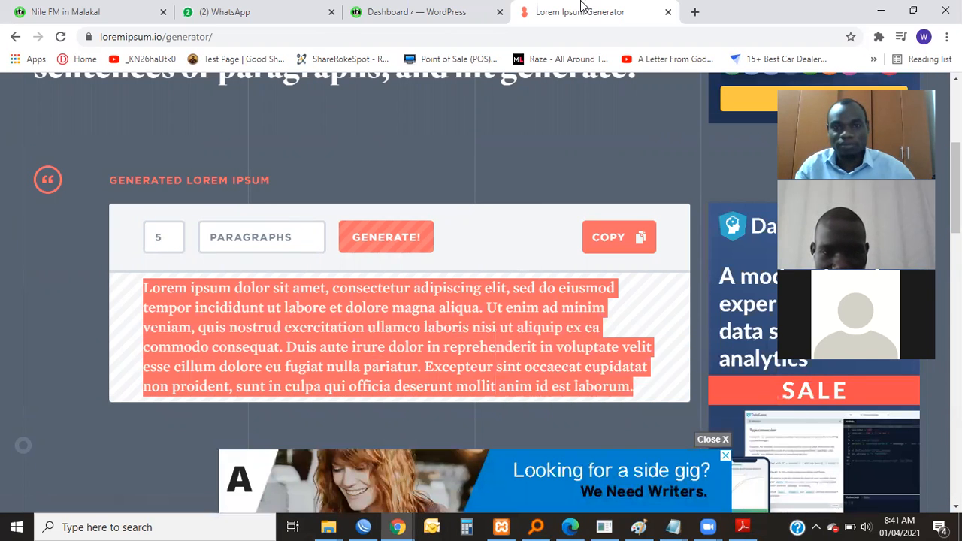
View the published Nile FM in Malakal page and return to the site's WordPress dashboard.
click(410, 12)
click(142, 17)
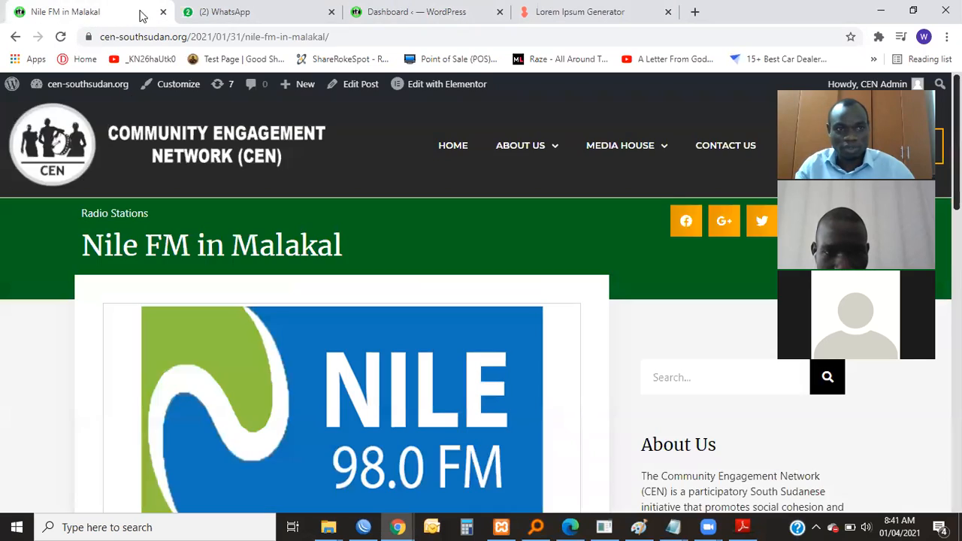
click(423, 9)
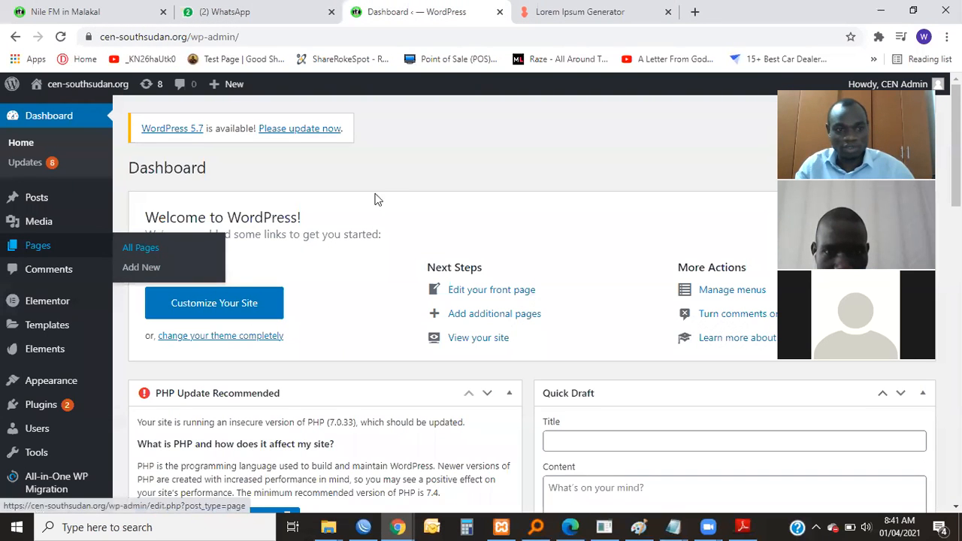
scroll(383, 200, down, 2)
scroll(158, 217, up, 2)
Open the list of all posts and review the existing titles, categories and publication dates.
mouse_move(19, 205)
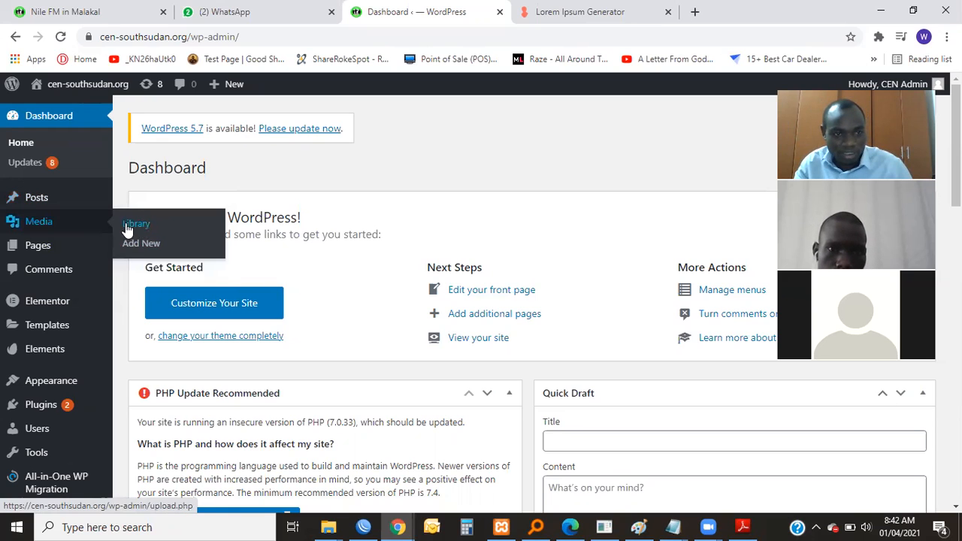
mouse_move(89, 194)
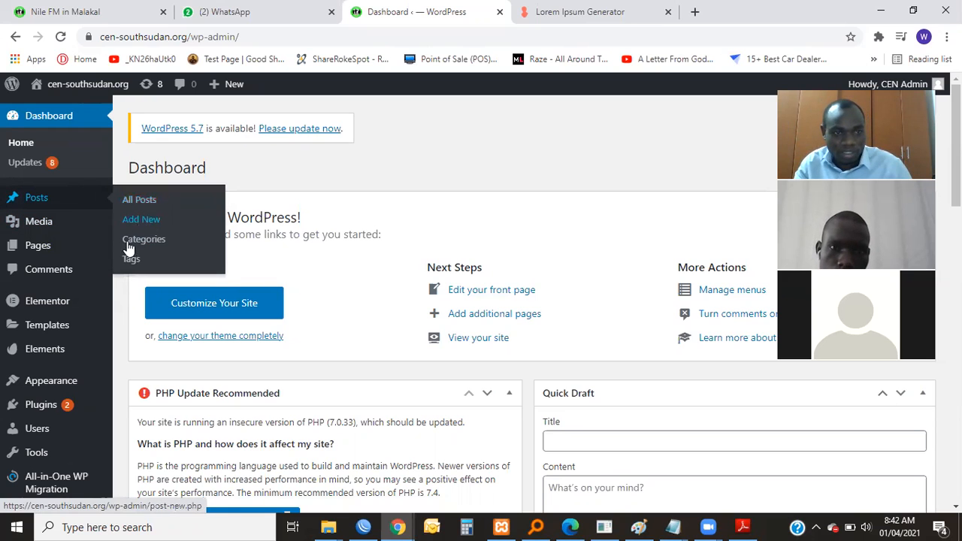
click(144, 205)
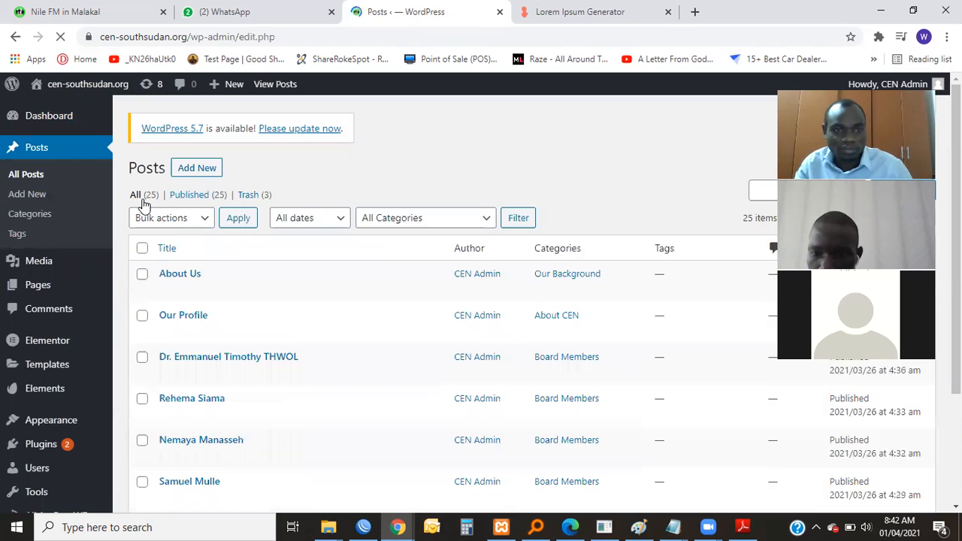
scroll(144, 205, down, 1)
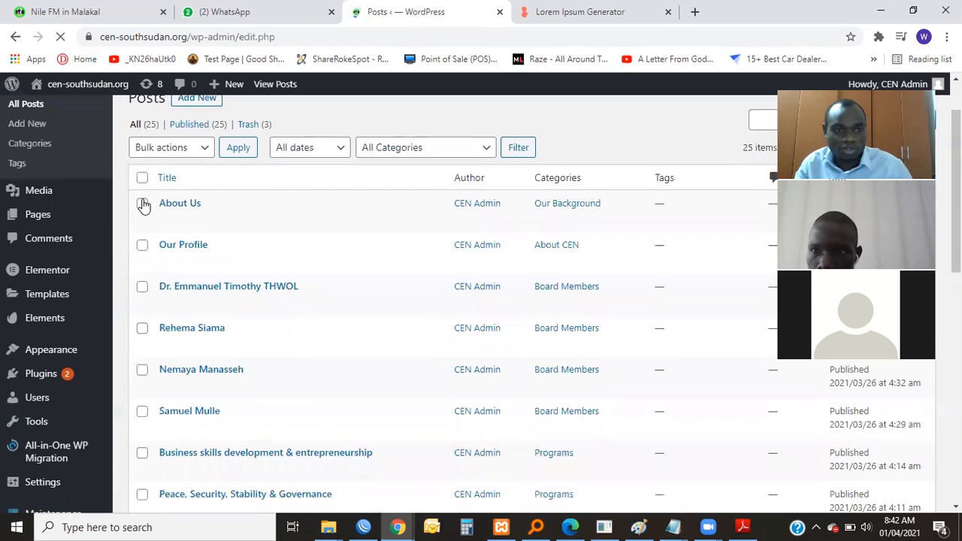
scroll(209, 222, down, 1)
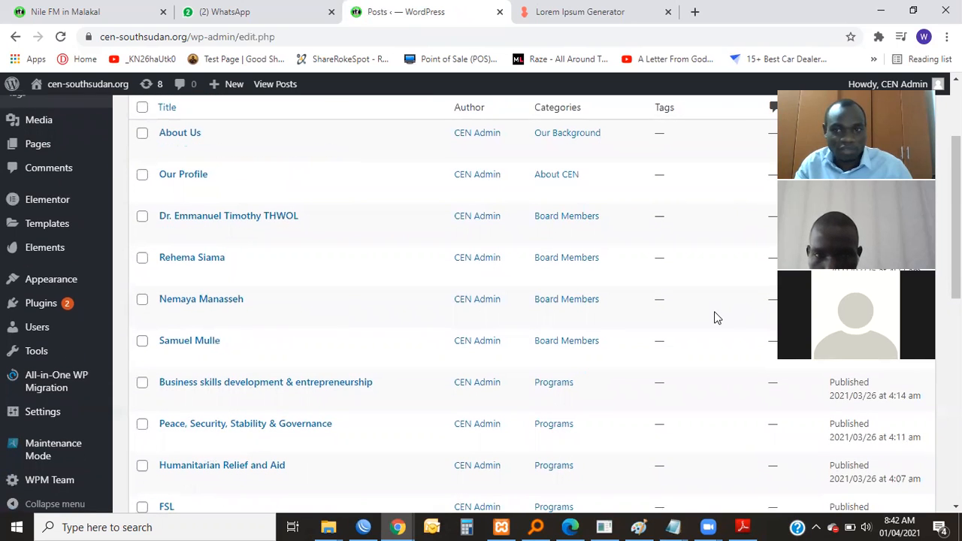
scroll(526, 301, down, 8)
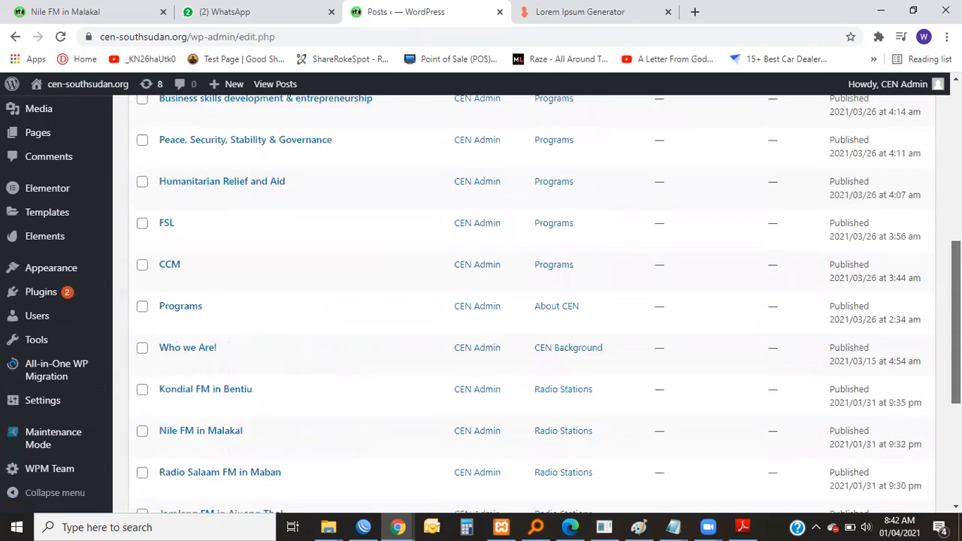
scroll(525, 301, up, 7)
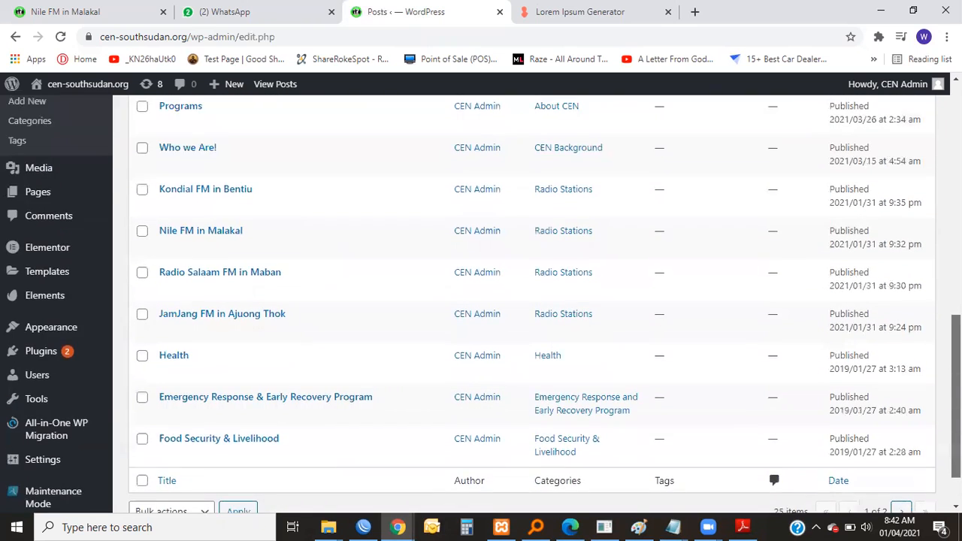
scroll(179, 281, up, 3)
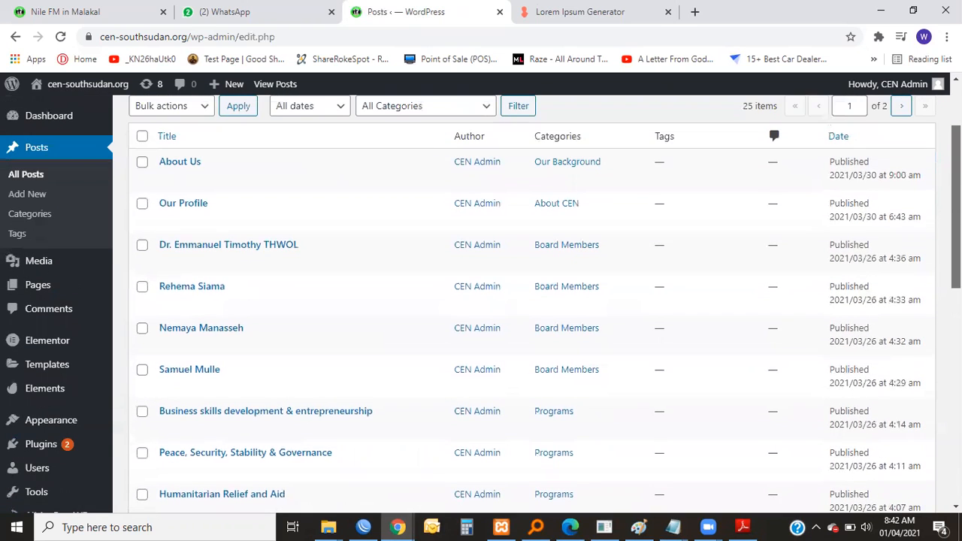
mouse_move(163, 293)
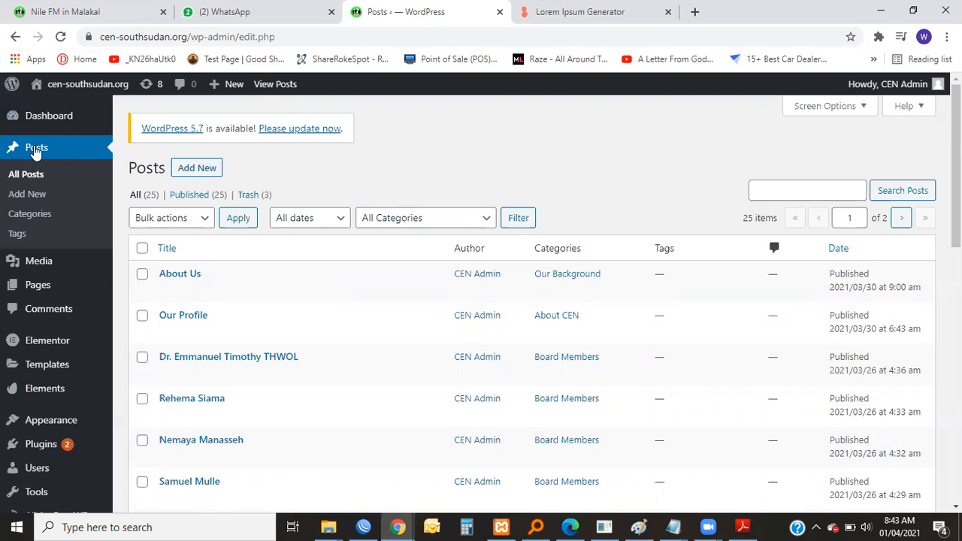
Return to the dashboard, view the blank new-post editor, and exit it to the posts list.
click(15, 38)
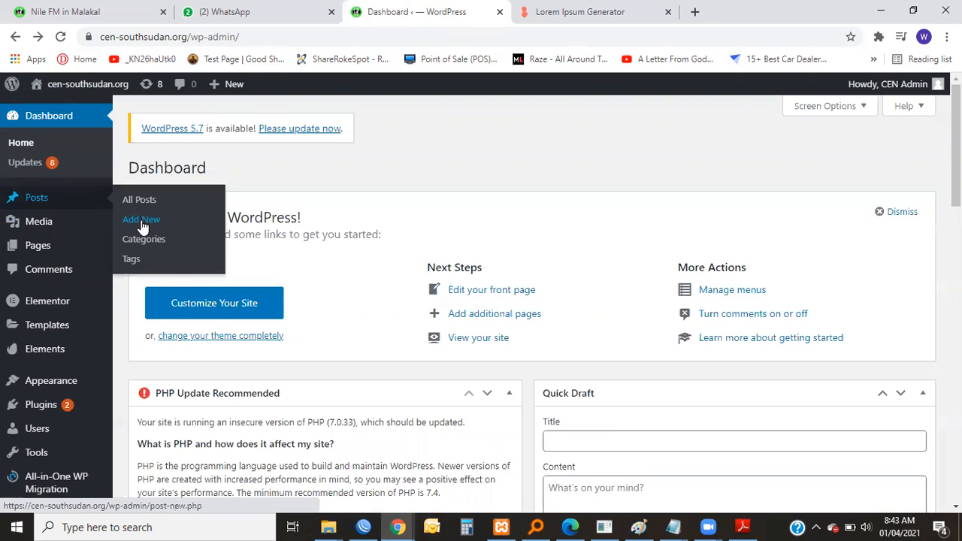
click(142, 223)
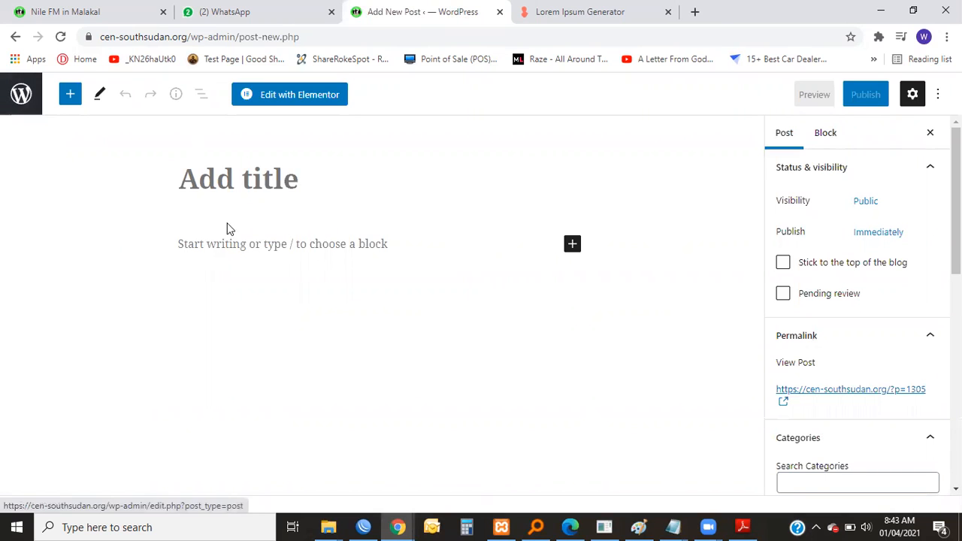
click(18, 99)
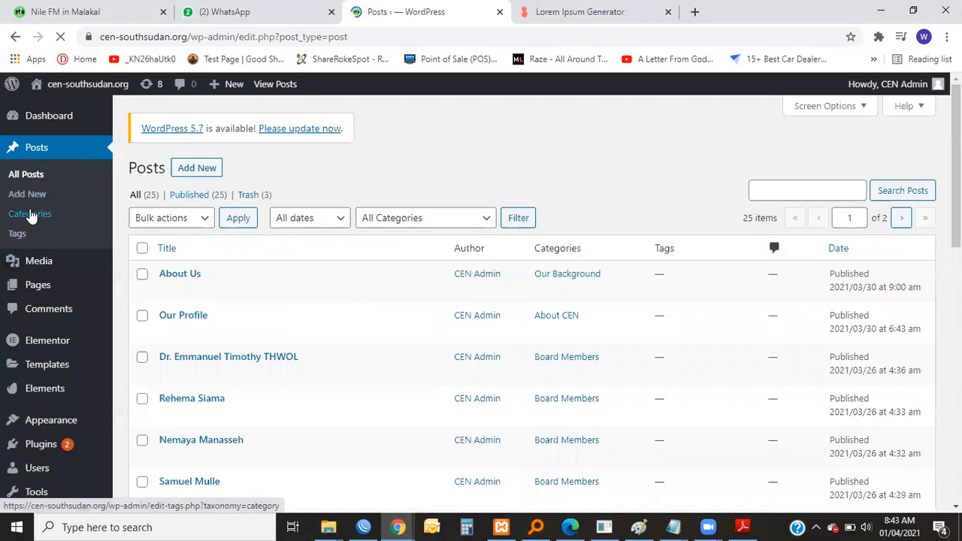
Open the post categories page and check the available bulk actions without applying any.
click(30, 217)
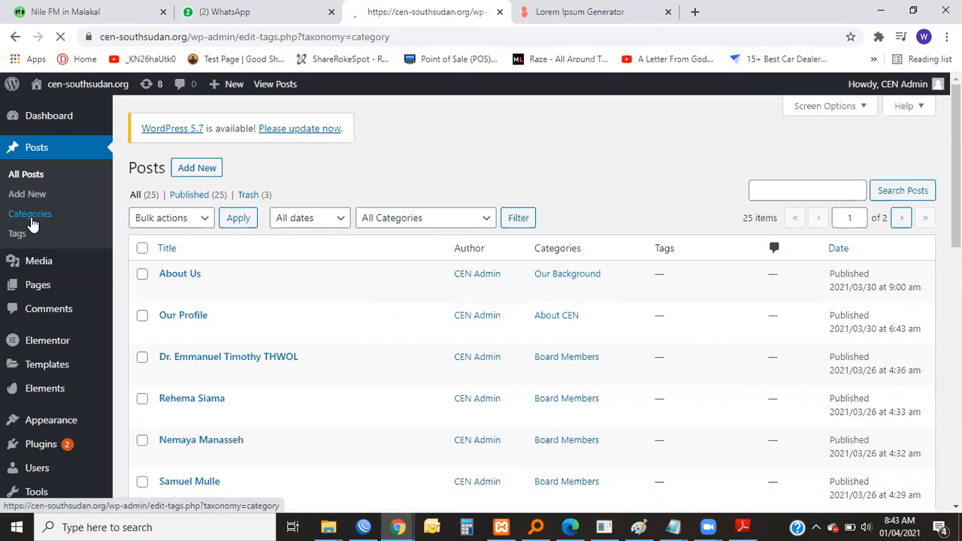
scroll(607, 312, down, 7)
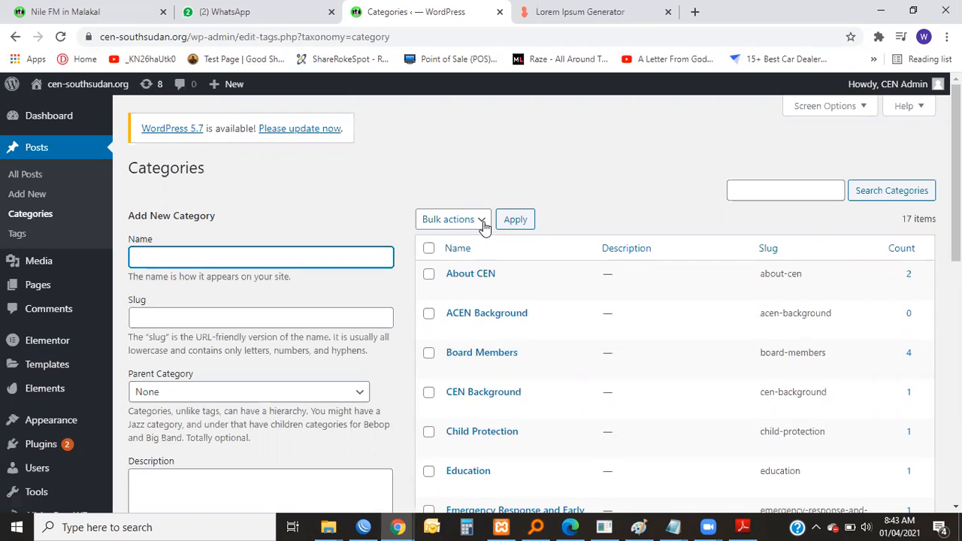
click(481, 223)
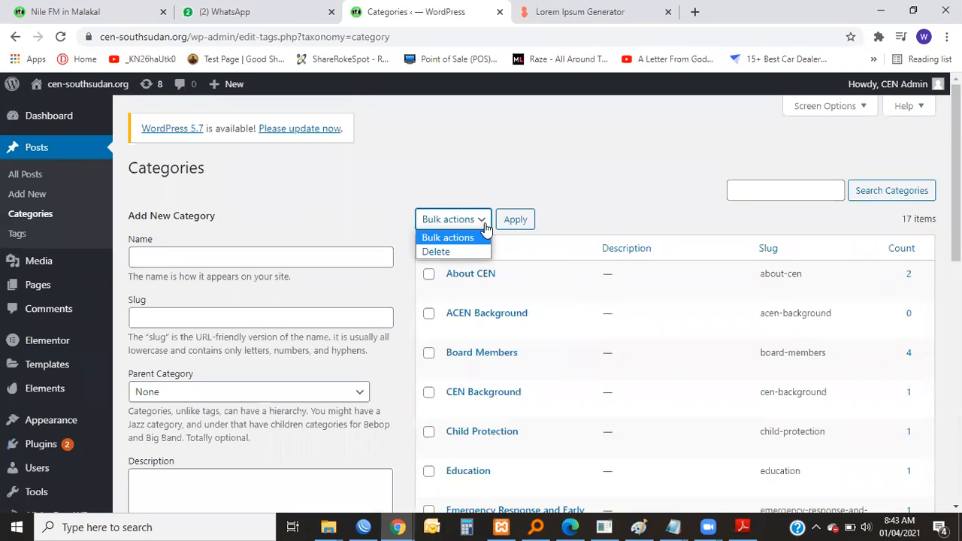
click(482, 223)
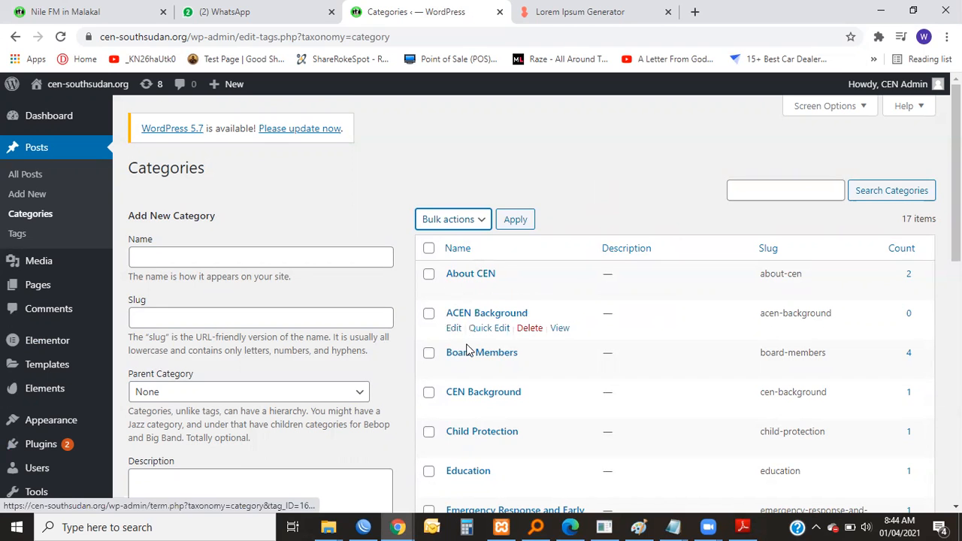
Examine the list of existing post categories, including their slugs and post counts, and the form for adding a category.
scroll(504, 312, down, 5)
scroll(516, 291, up, 5)
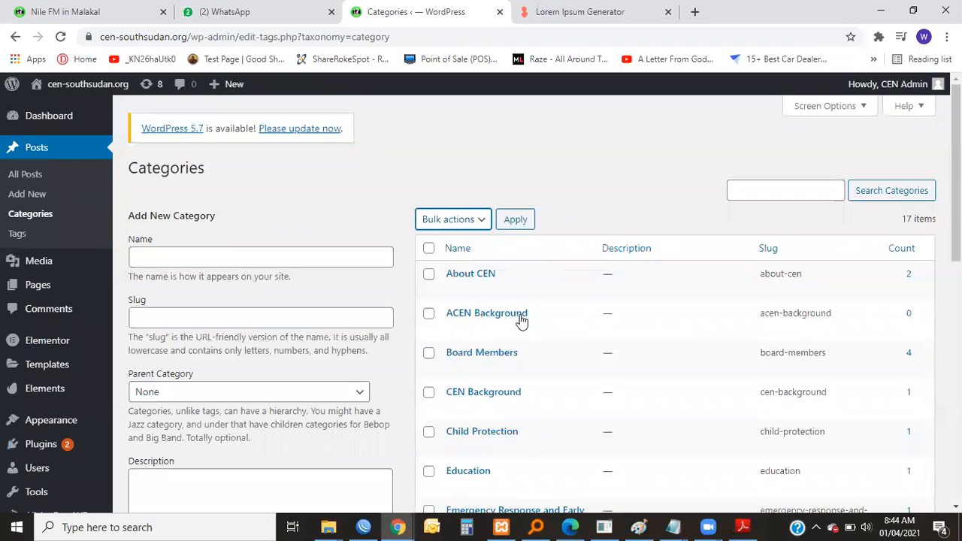
scroll(540, 298, down, 2)
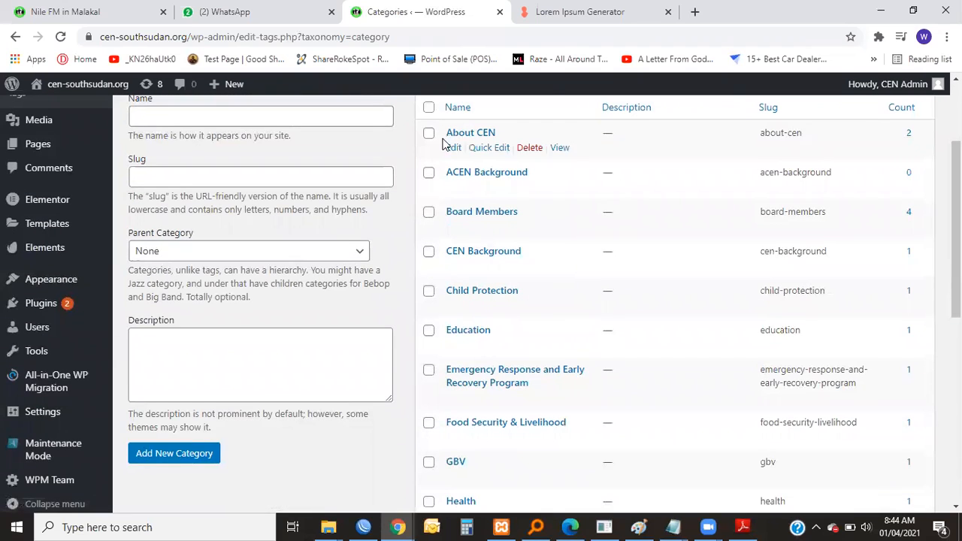
scroll(451, 143, up, 2)
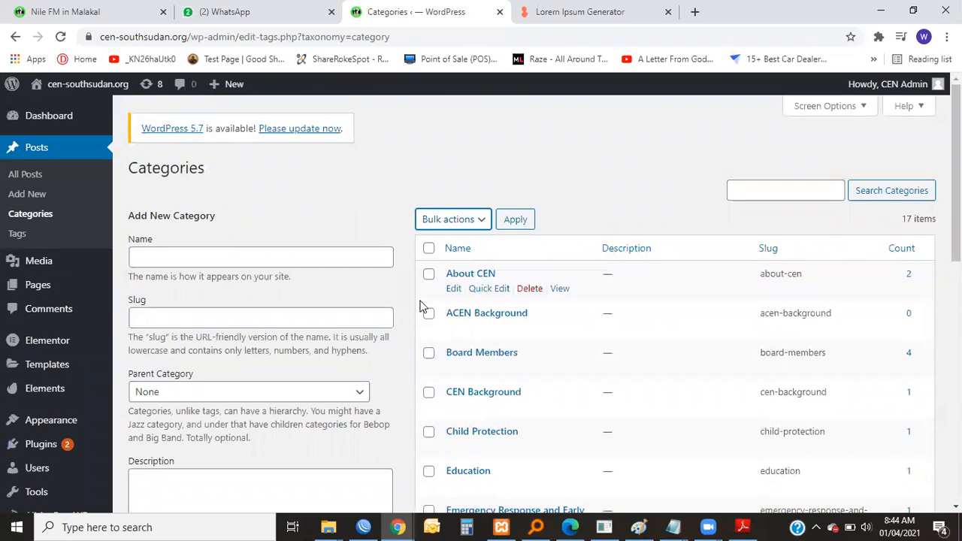
scroll(423, 307, down, 3)
scroll(443, 267, up, 1)
scroll(466, 270, down, 1)
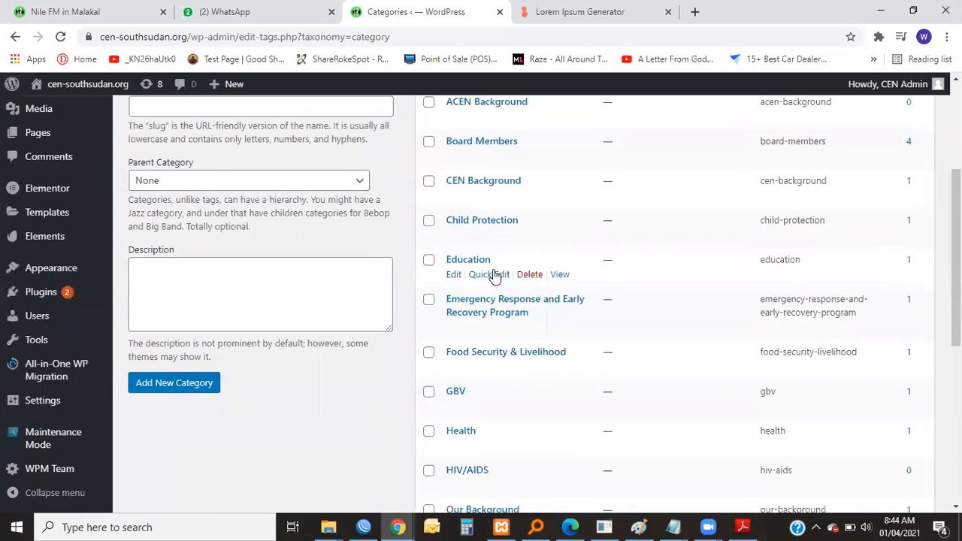
scroll(522, 278, up, 3)
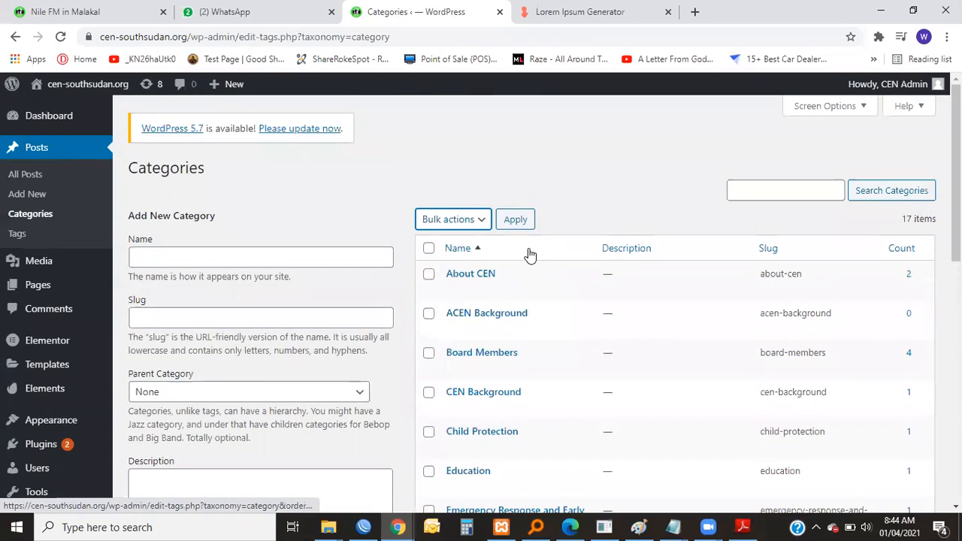
scroll(529, 256, down, 3)
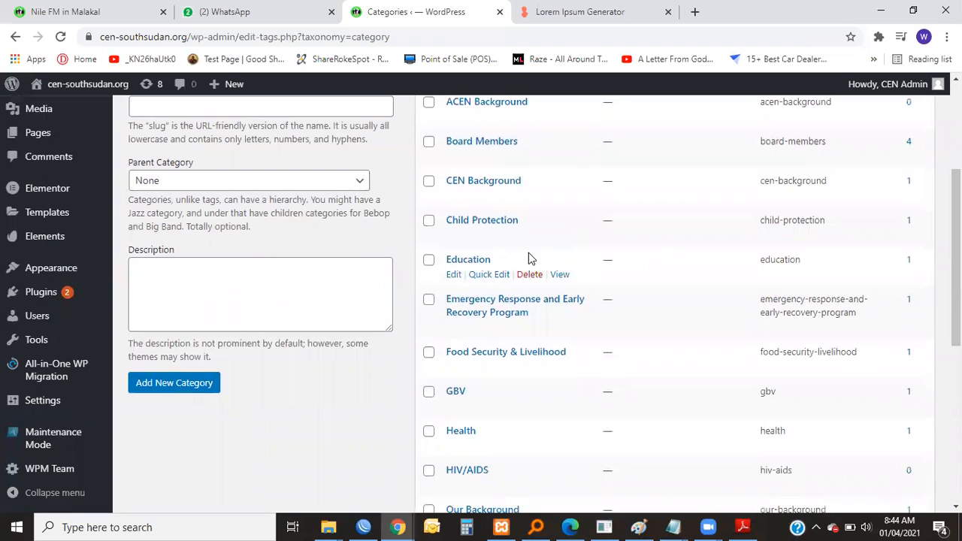
scroll(528, 254, up, 2)
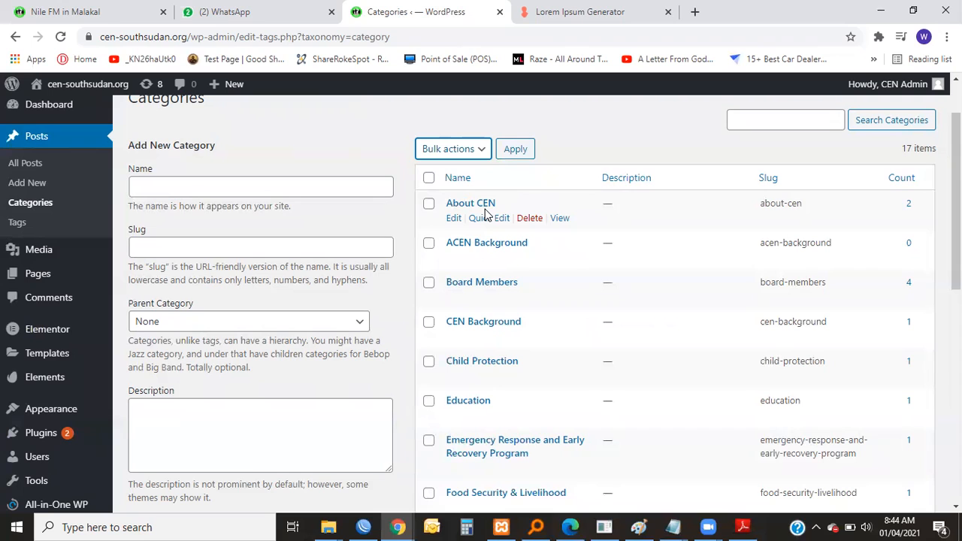
Open an additional blank browser tab and return to the WordPress categories page.
click(695, 15)
click(451, 11)
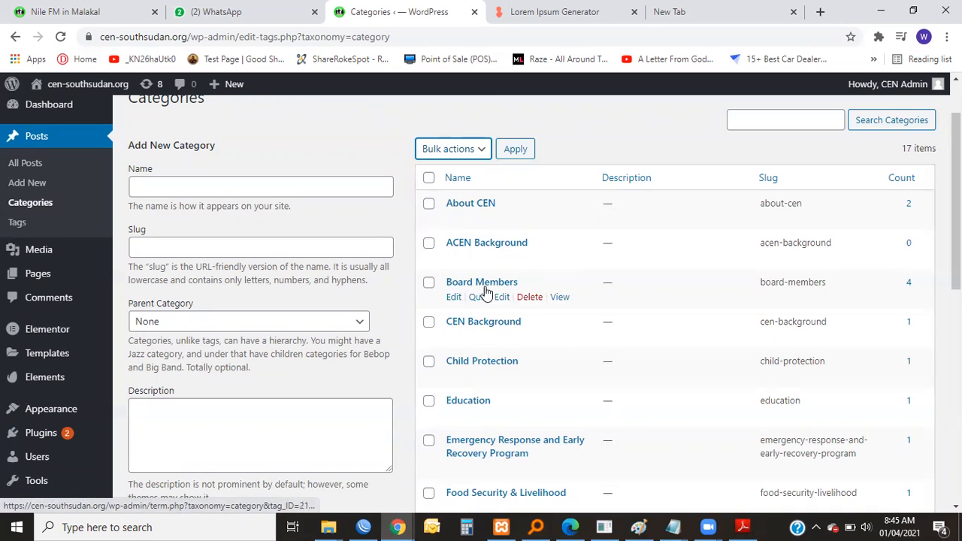
Load the abyeiradio.com website in the spare blank browser tab.
scroll(513, 382, down, 2)
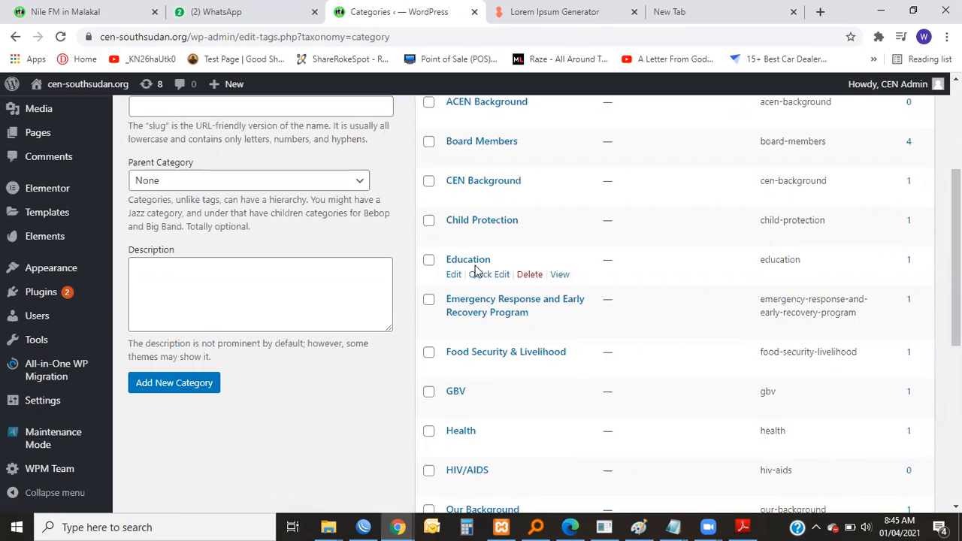
click(674, 11)
click(653, 39)
text(ag)
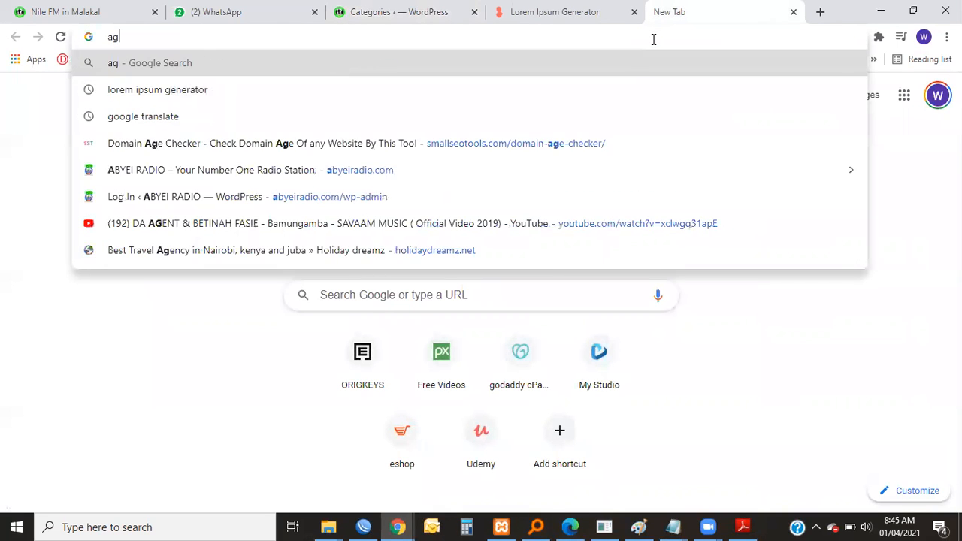
key(BackSpace)
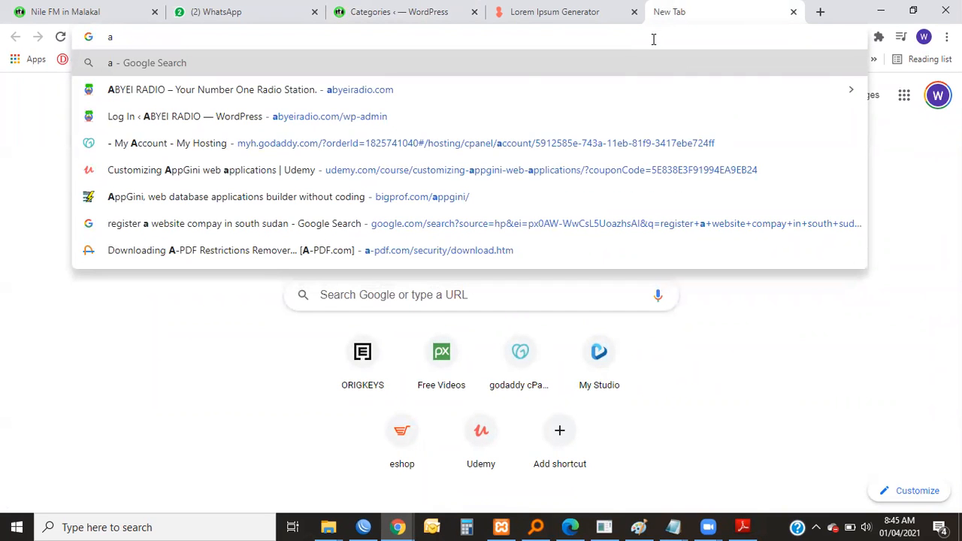
text(b)
key(Return)
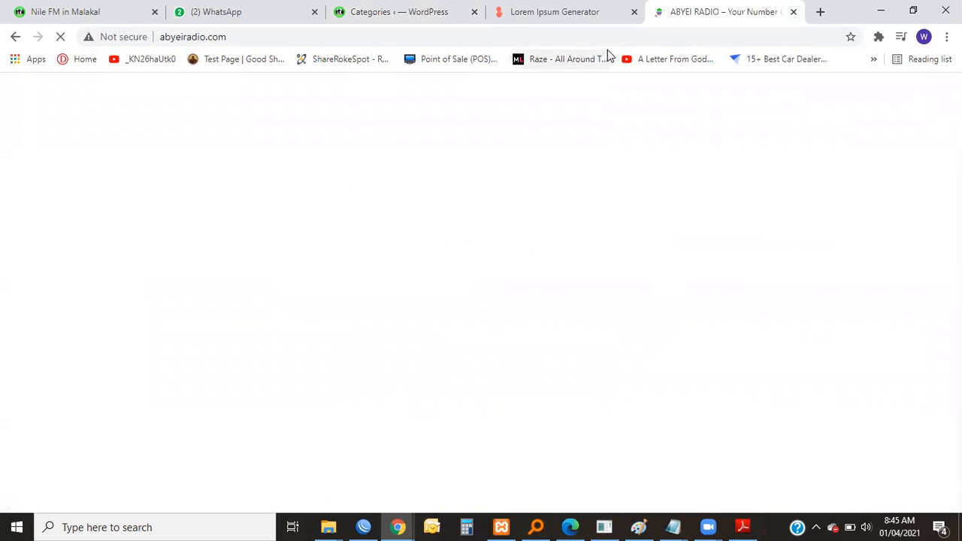
Examine the story sections on the Abyei Radio home page and the category labels attached to their posts.
scroll(393, 318, down, 5)
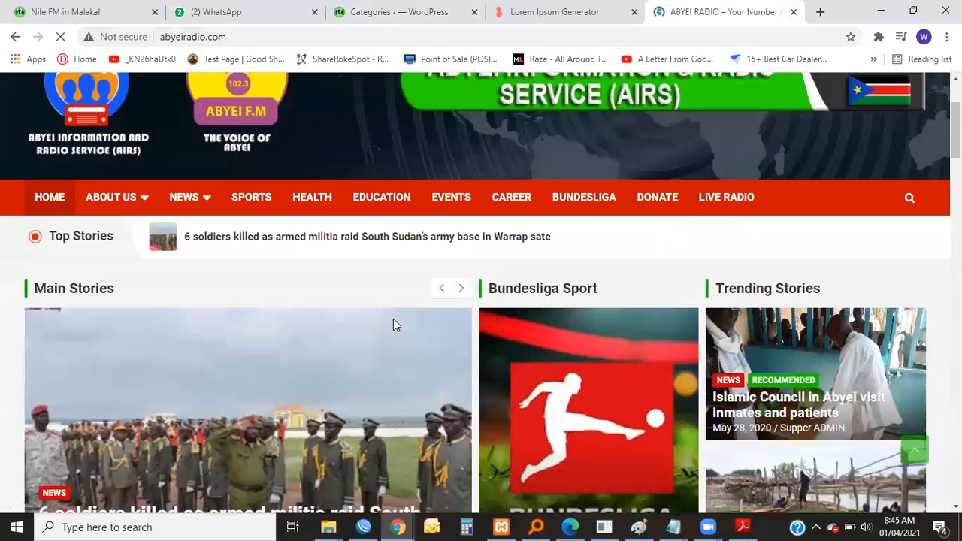
scroll(532, 229, down, 2)
scroll(535, 227, up, 2)
scroll(725, 238, down, 1)
scroll(725, 233, down, 2)
scroll(717, 214, up, 2)
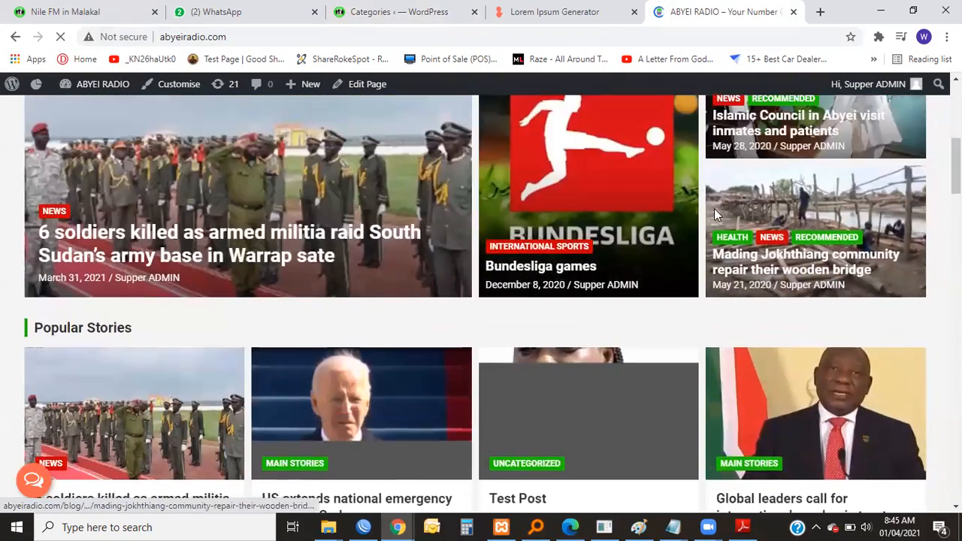
scroll(291, 293, down, 2)
scroll(291, 293, up, 3)
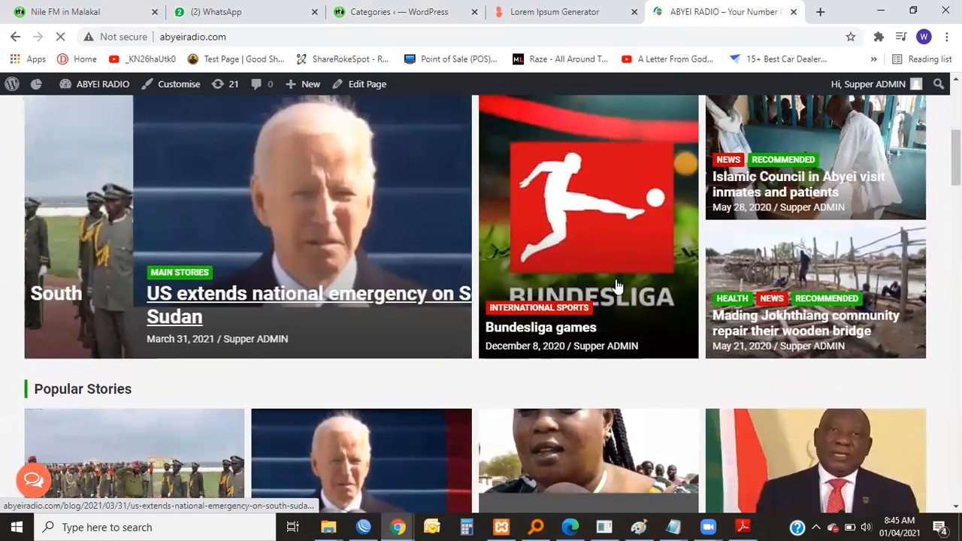
scroll(599, 217, up, 2)
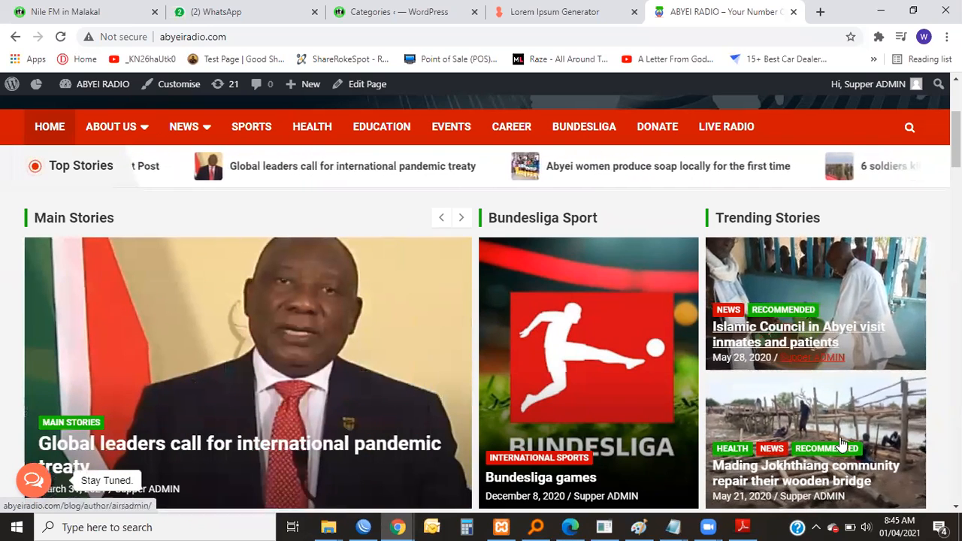
right_click(918, 182)
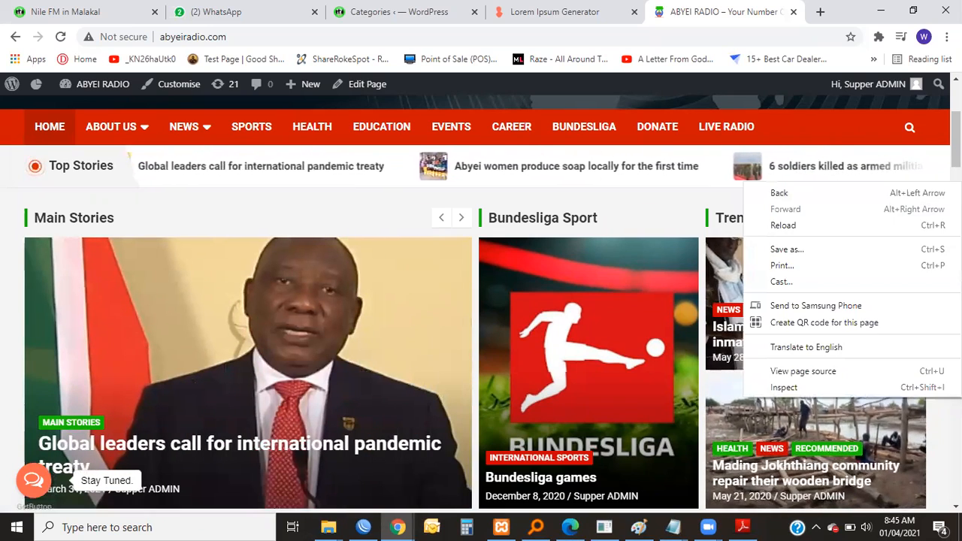
key(Escape)
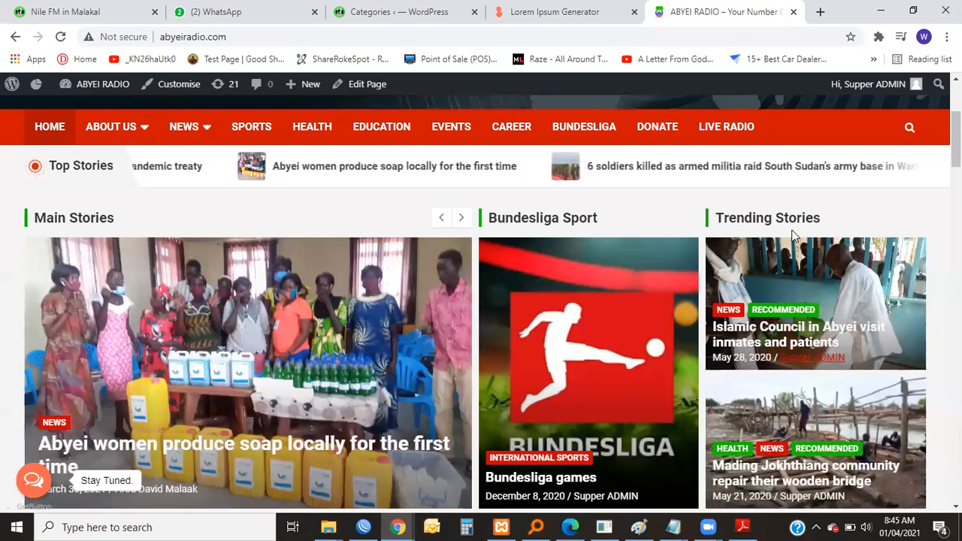
scroll(811, 275, down, 1)
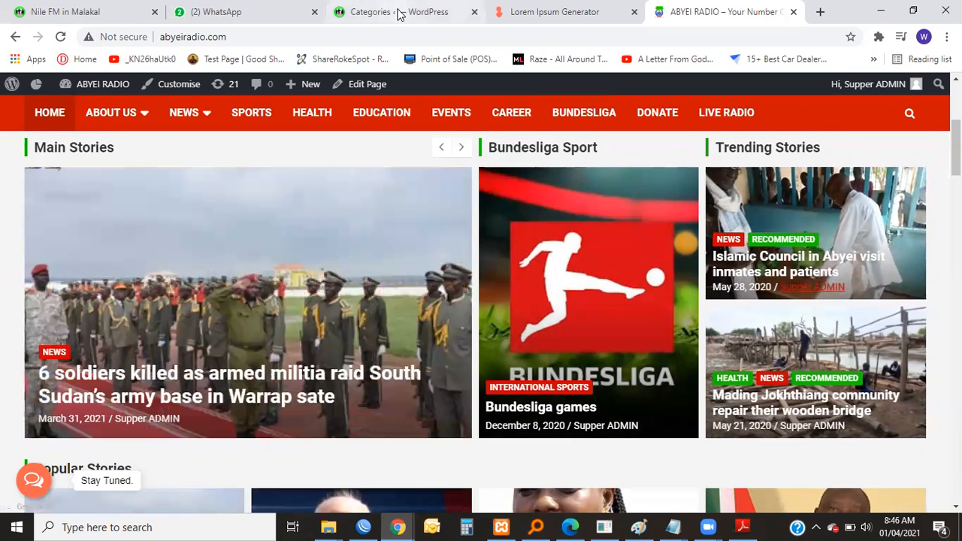
Return to the WordPress categories page and compare its category list with the Abyei Radio site.
click(398, 11)
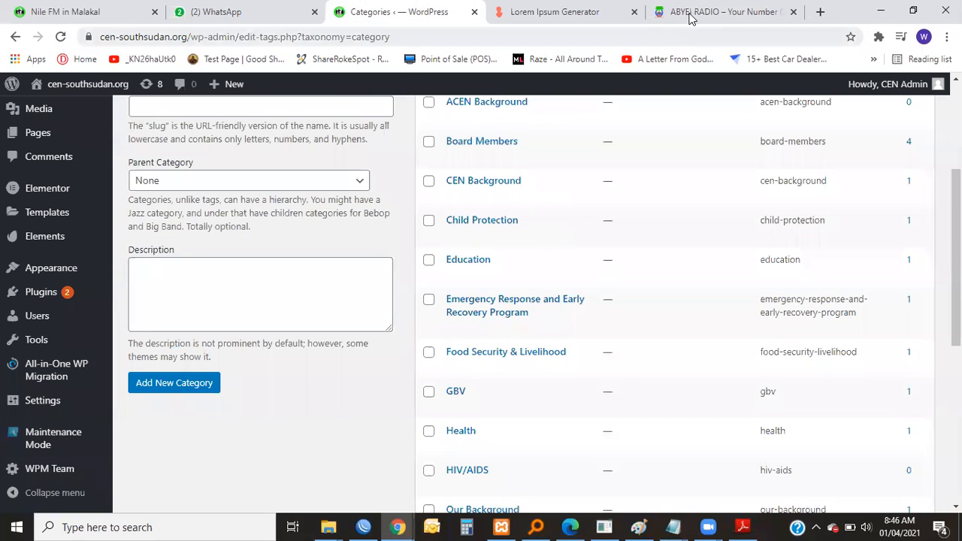
click(714, 11)
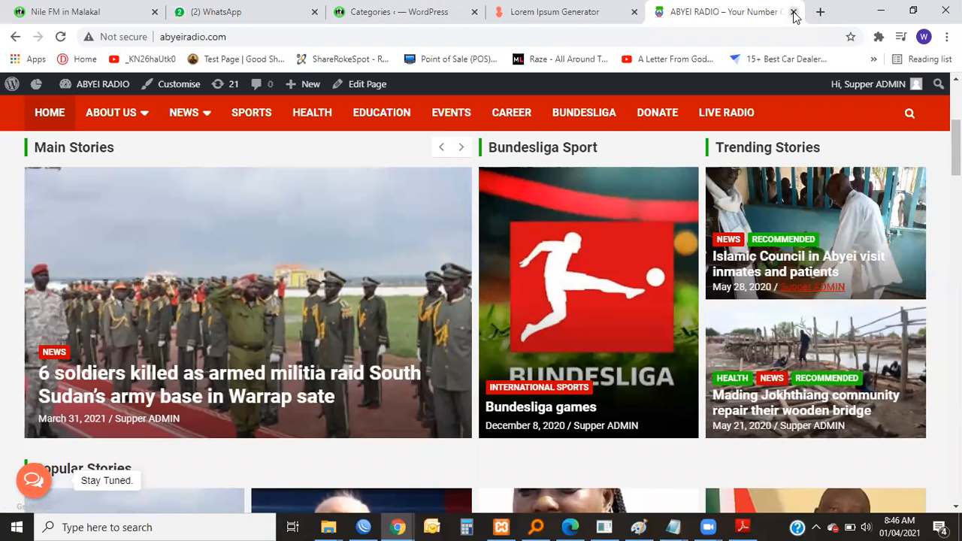
click(434, 11)
scroll(365, 290, up, 5)
scroll(421, 270, down, 2)
scroll(421, 271, down, 2)
scroll(420, 331, up, 4)
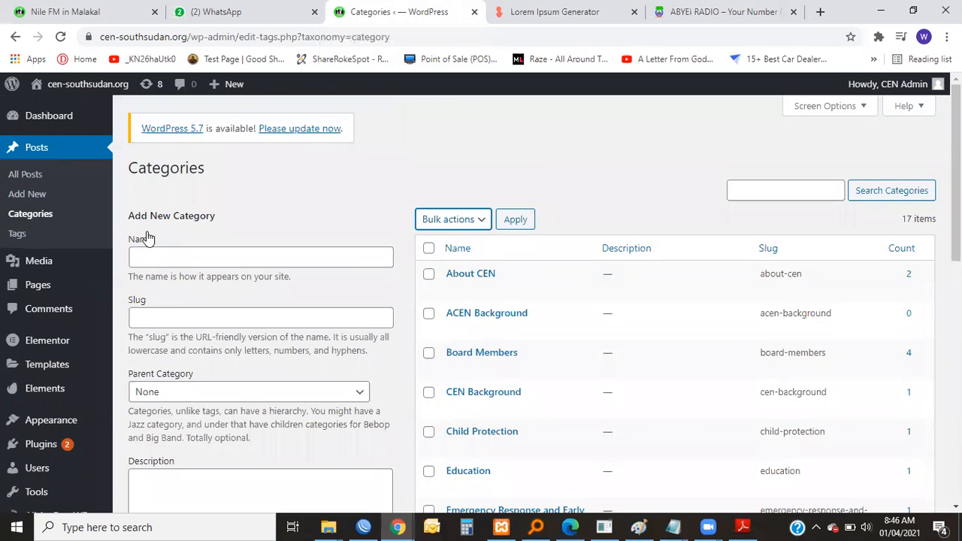
Open the post tags page and enter "Our Radio Station" as the new tag's name, consulting the Nile FM in Malakal post.
click(17, 234)
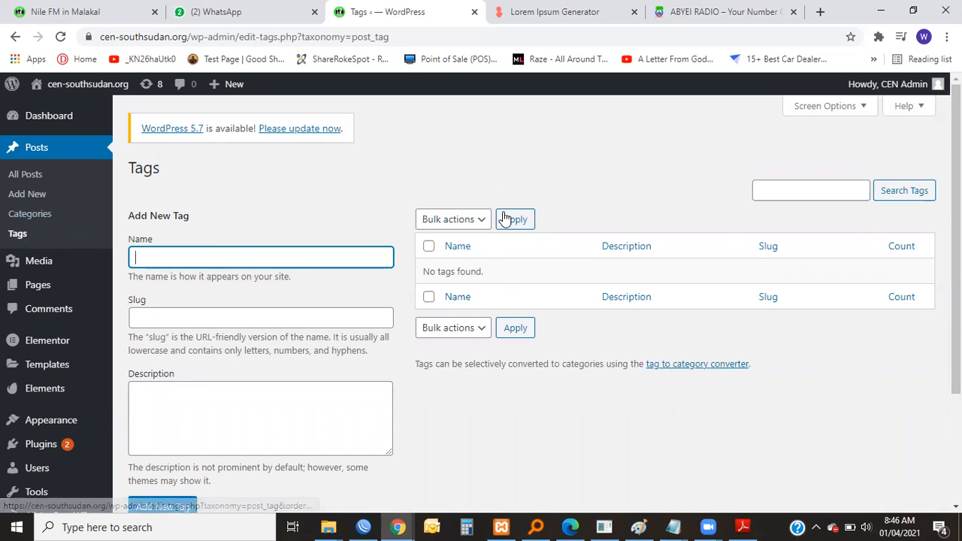
scroll(212, 253, down, 1)
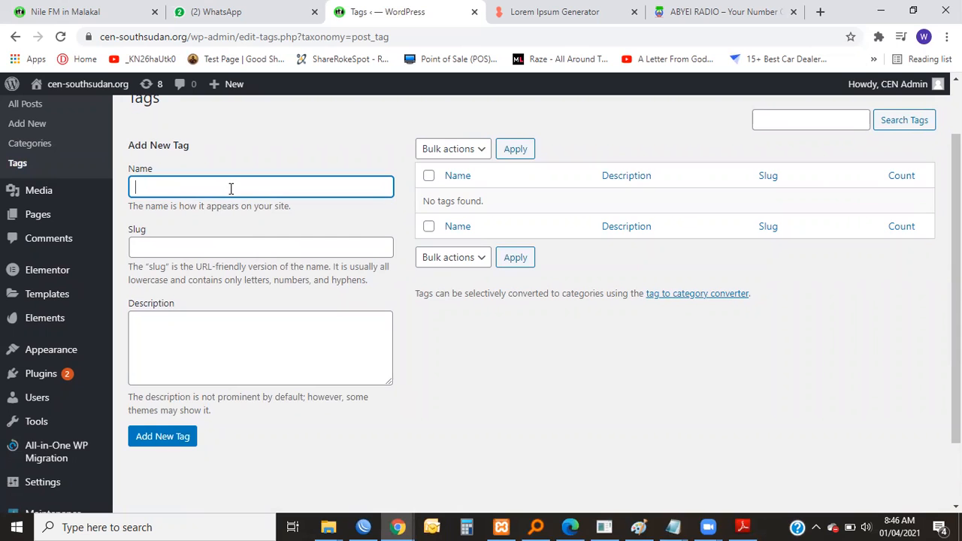
click(109, 11)
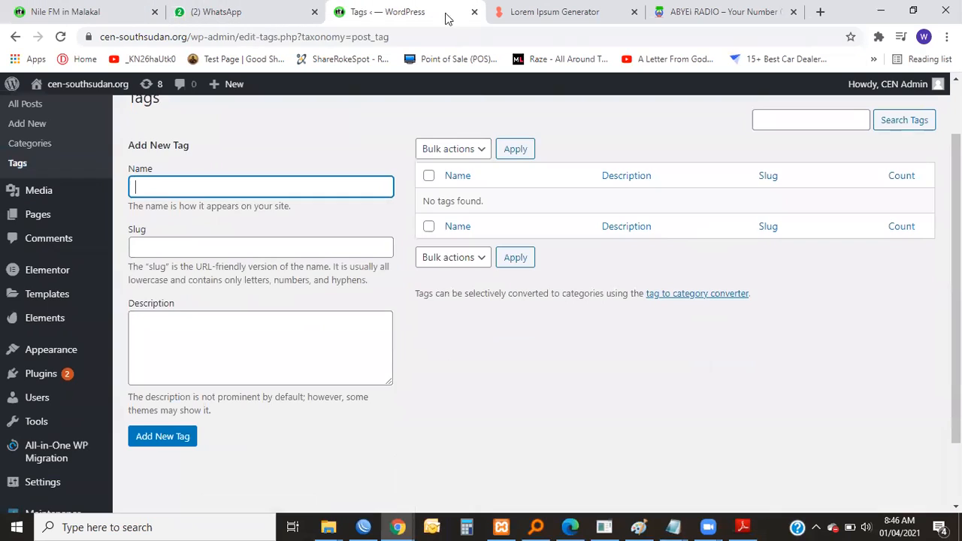
click(363, 10)
drag(217, 188, 92, 194)
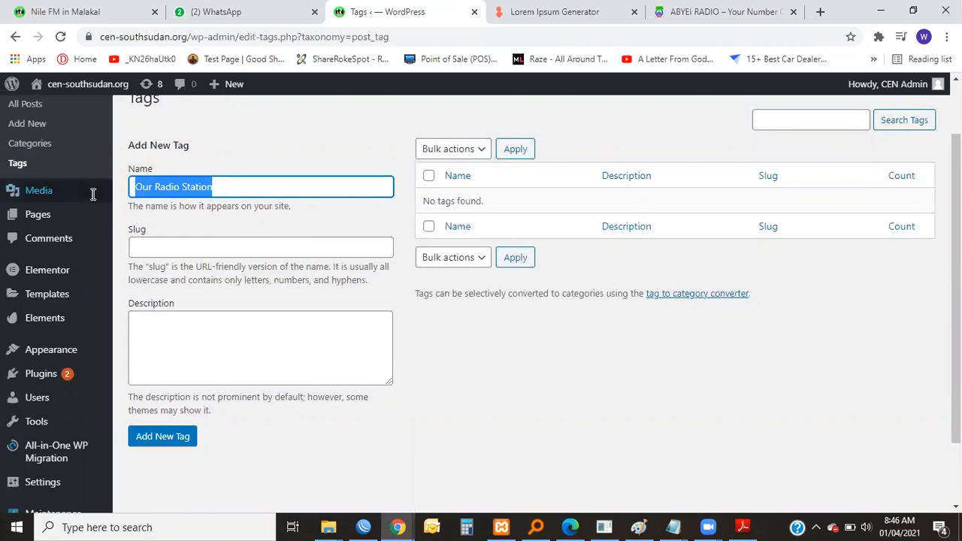
click(278, 190)
drag(266, 193, 131, 193)
click(175, 205)
drag(207, 187, 127, 195)
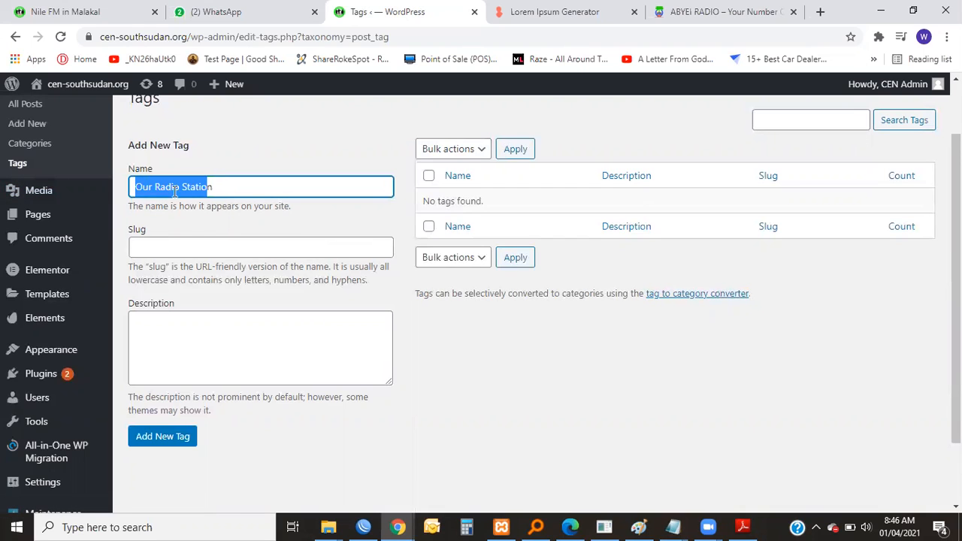
click(221, 223)
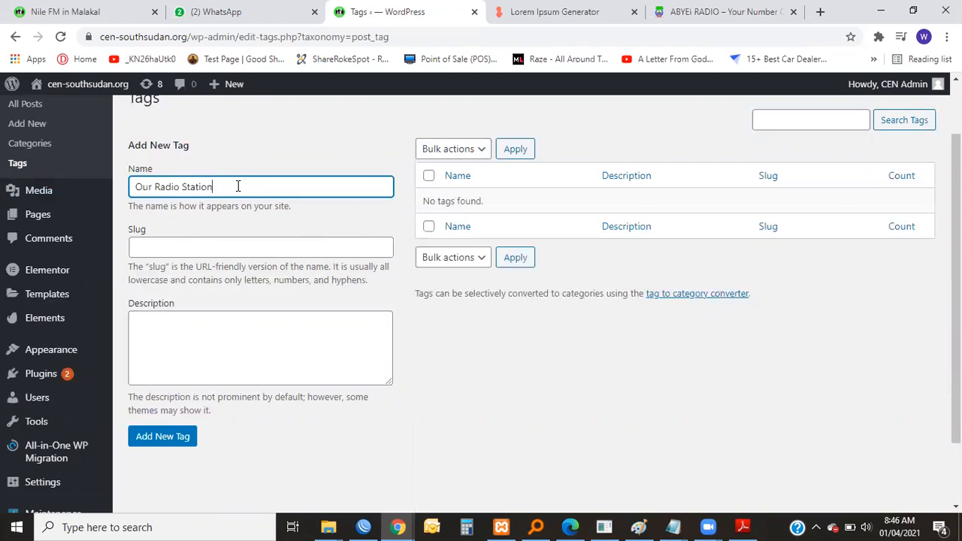
drag(238, 187, 110, 196)
click(299, 194)
drag(166, 191, 85, 207)
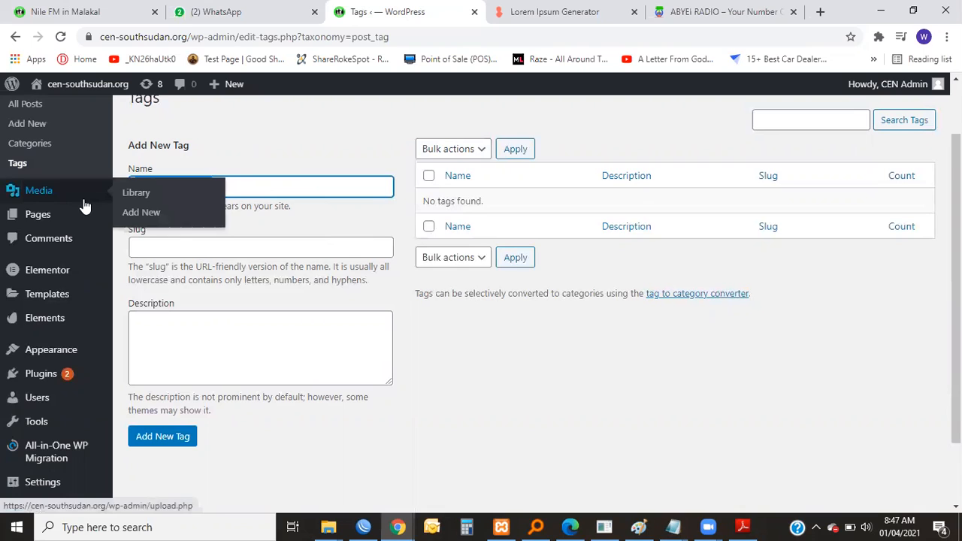
Remove "Our" from the new tag's name so it reads "Radio Station".
click(237, 186)
drag(131, 188, 118, 192)
key(BackSpace)
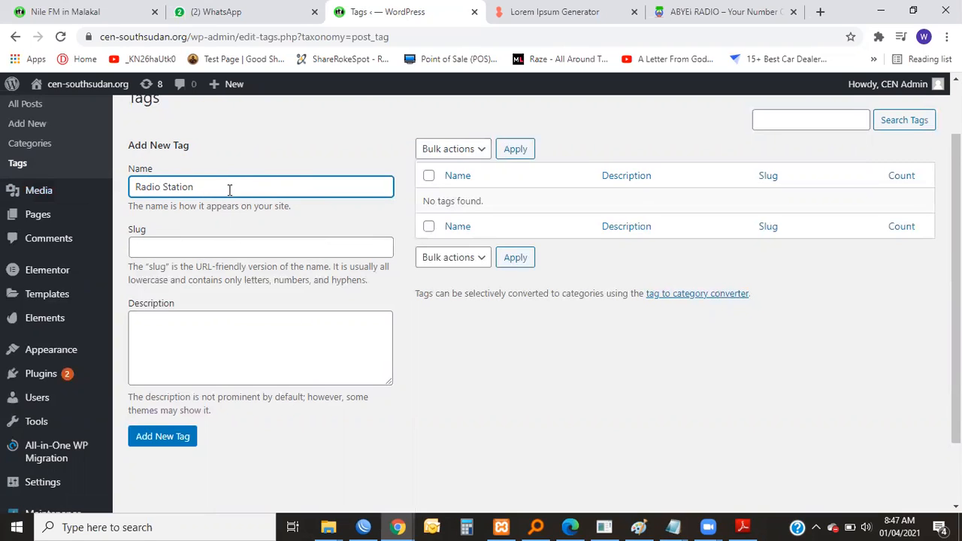
Add "Nile Fm" and the start of a third name, "Kond", after "Radio Station" in the new tag's name, separated by commas.
right_click(204, 135)
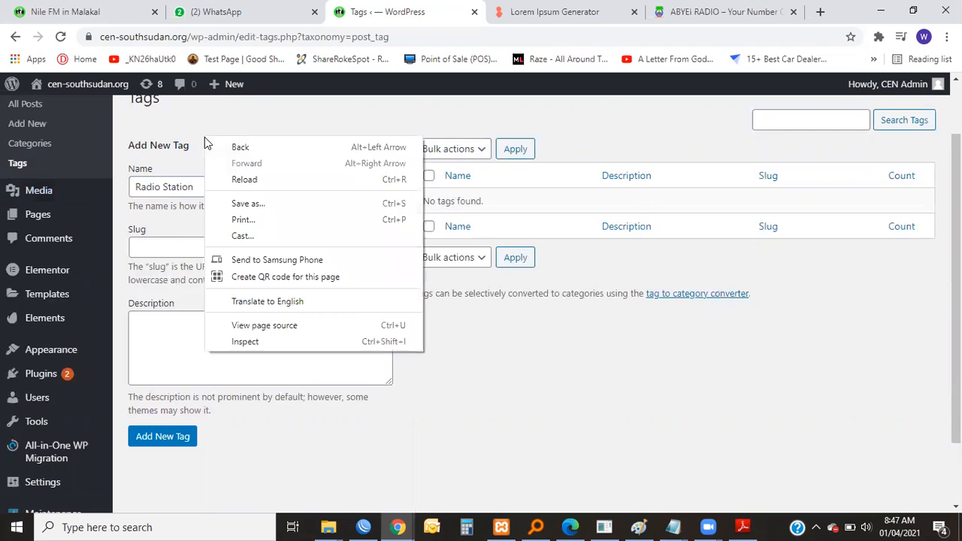
click(195, 182)
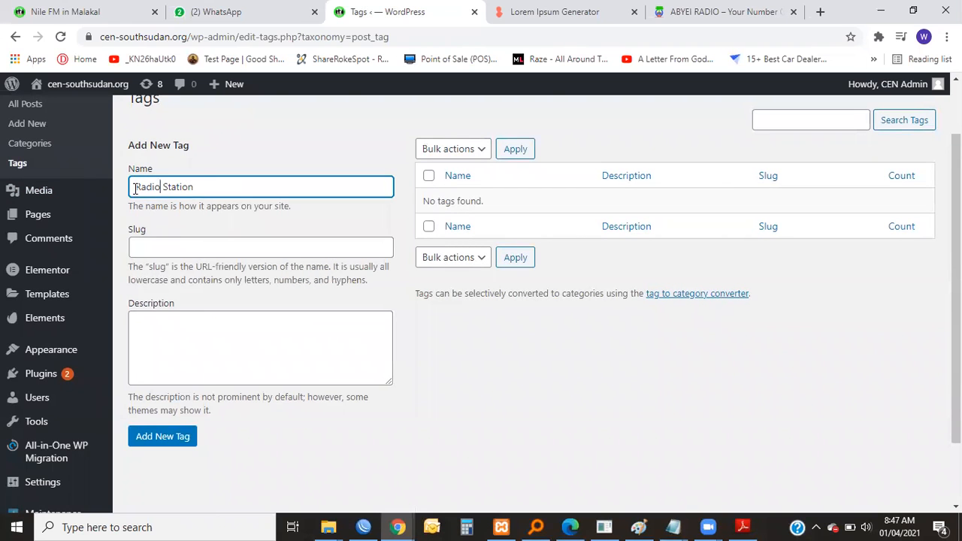
text(,)
text(Nile Fm, Kond)
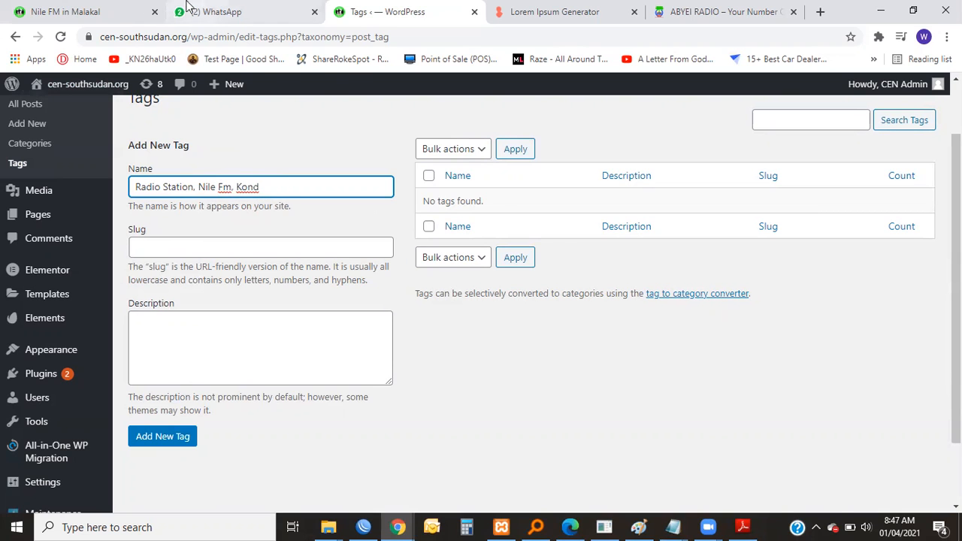
Check the Media House station names on the Nile FM post page and extend the tag's third name to "Kondio".
click(106, 12)
mouse_move(616, 158)
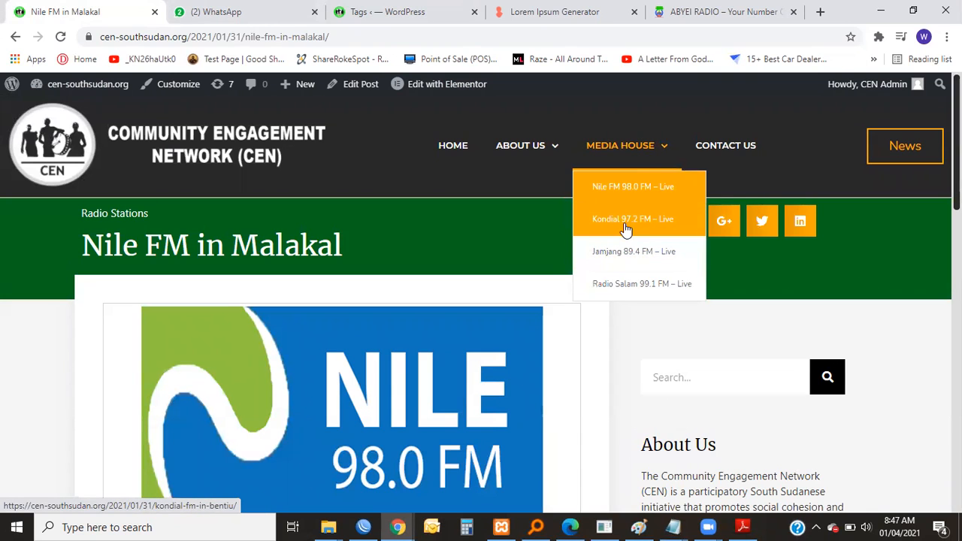
click(378, 12)
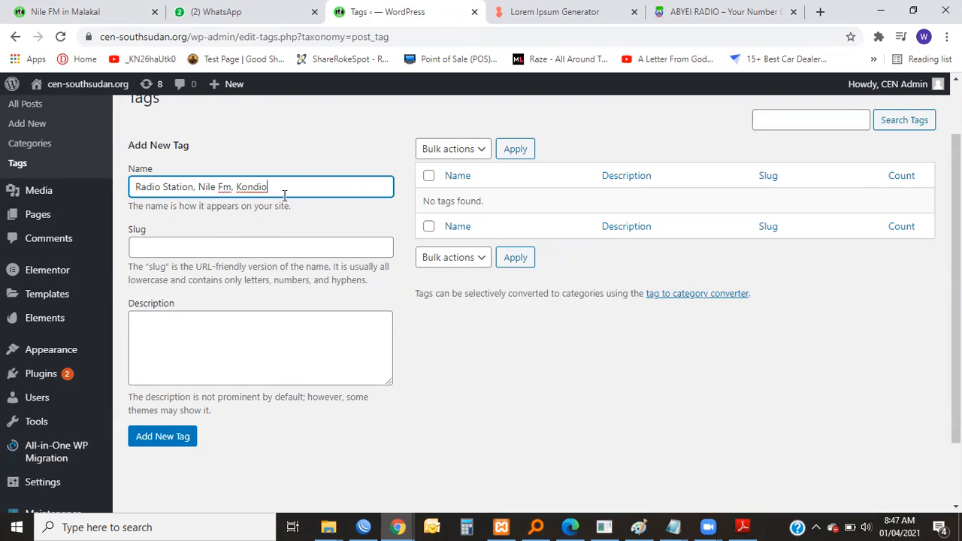
Append "fm" after "Kondio" in the new tag's name.
drag(265, 193, 226, 198)
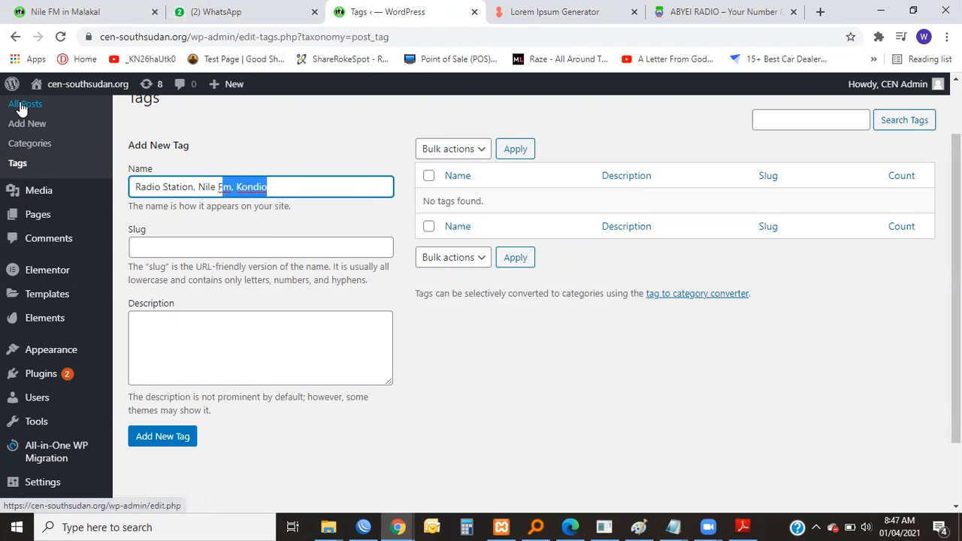
click(252, 187)
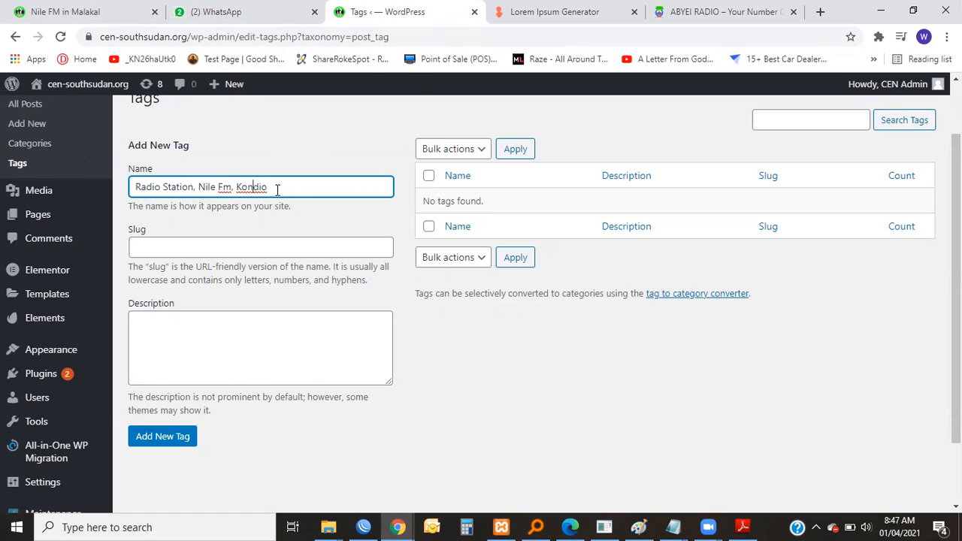
drag(277, 190, 131, 194)
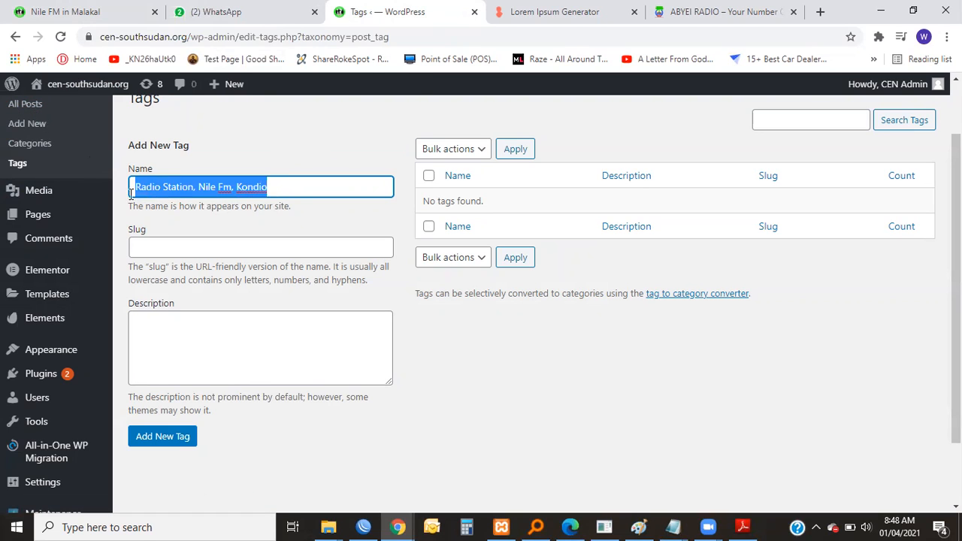
click(283, 184)
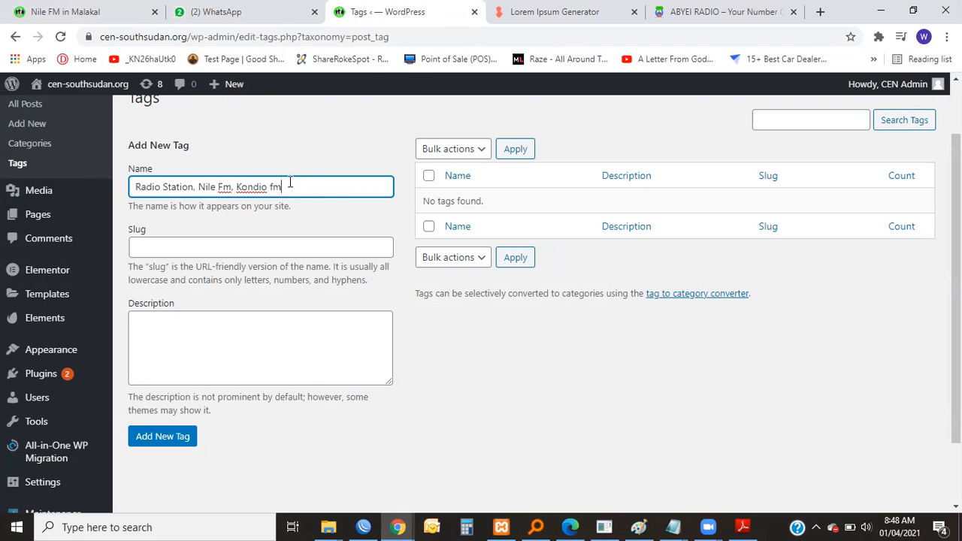
drag(308, 189, 85, 206)
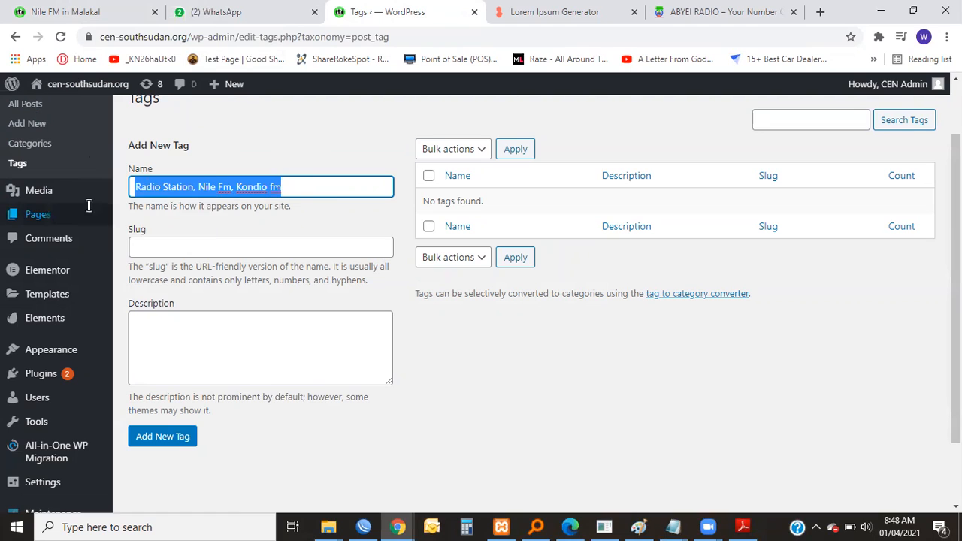
click(300, 188)
drag(301, 189, 137, 191)
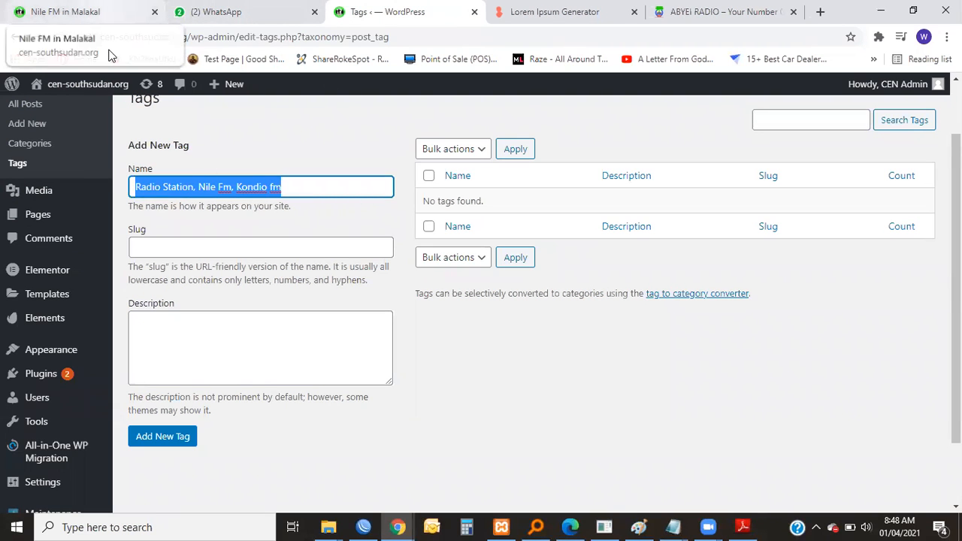
click(196, 187)
drag(195, 187, 232, 188)
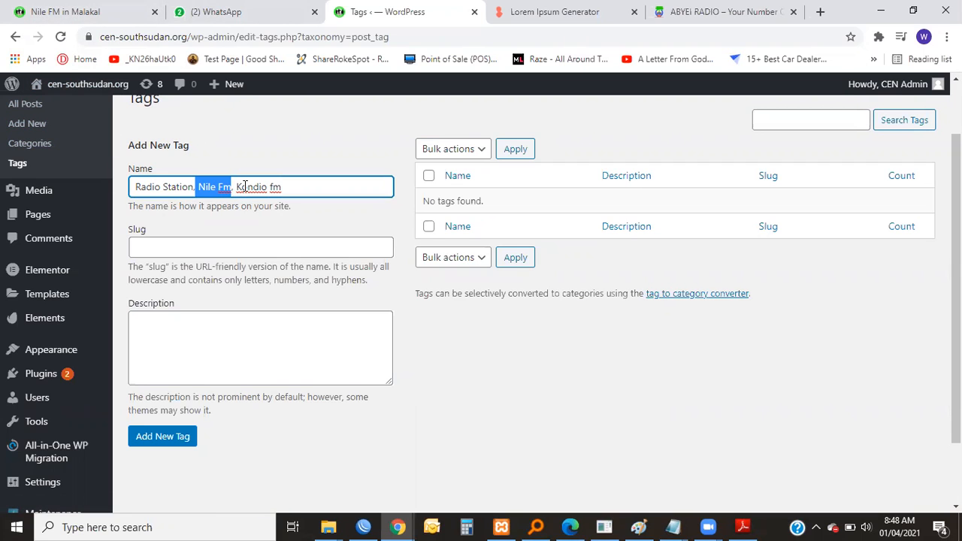
Leave the tag form, go to the list of all posts and start a new post.
drag(237, 188, 294, 185)
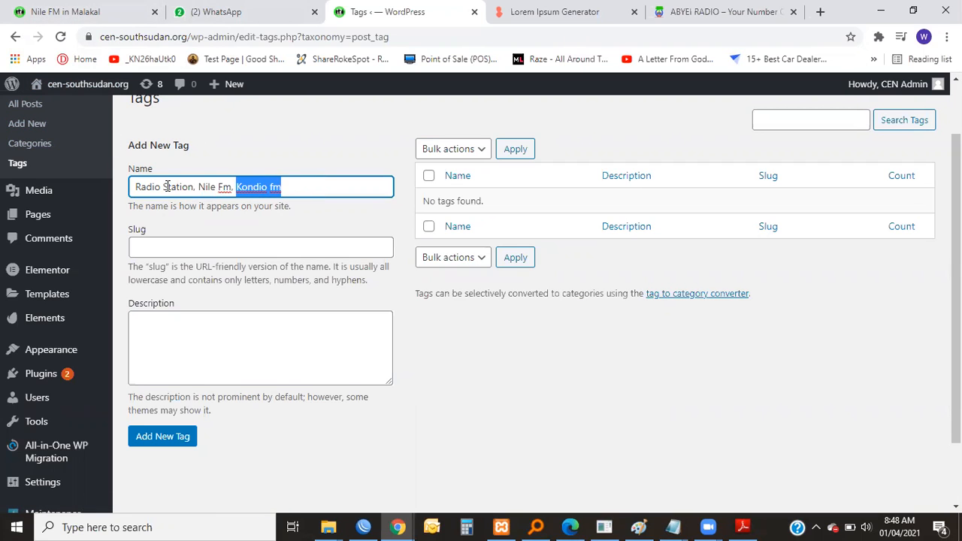
scroll(124, 219, up, 1)
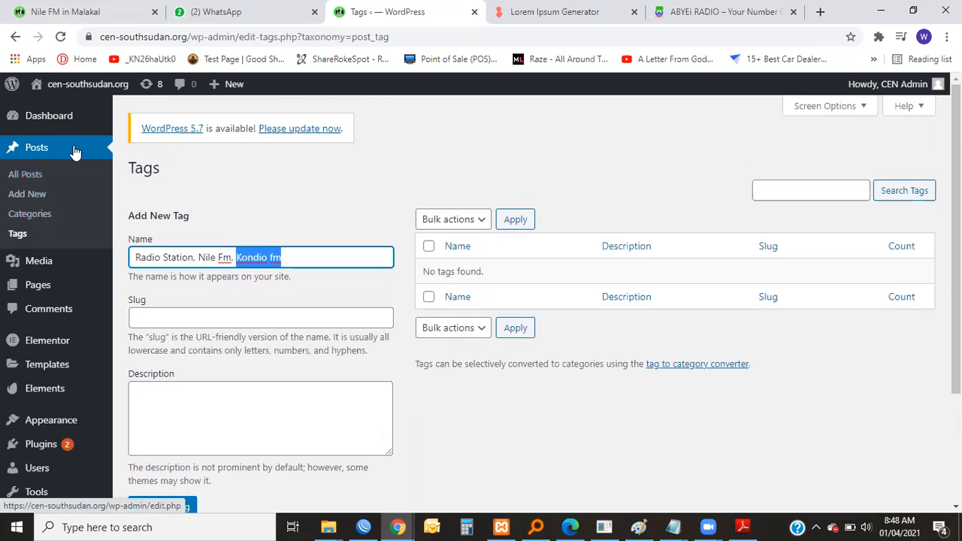
click(34, 152)
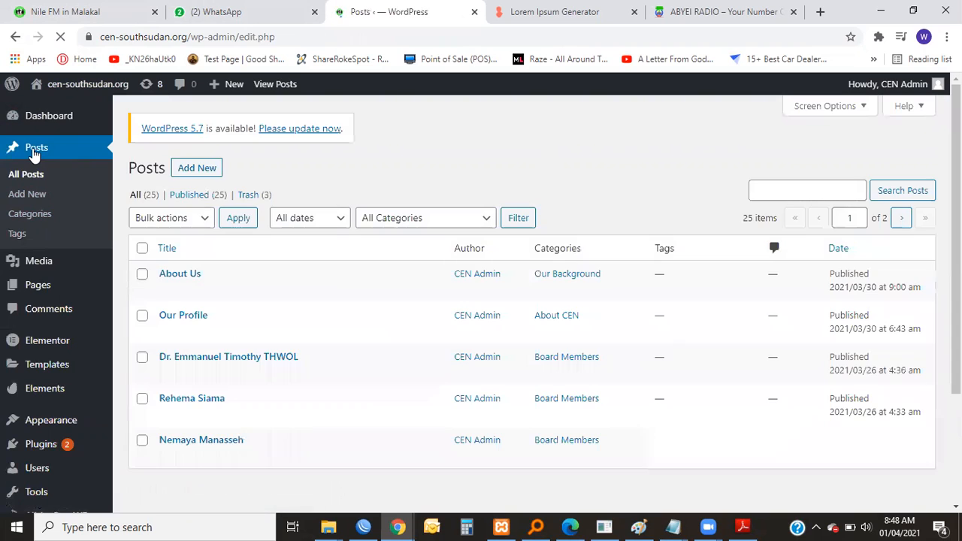
right_click(204, 170)
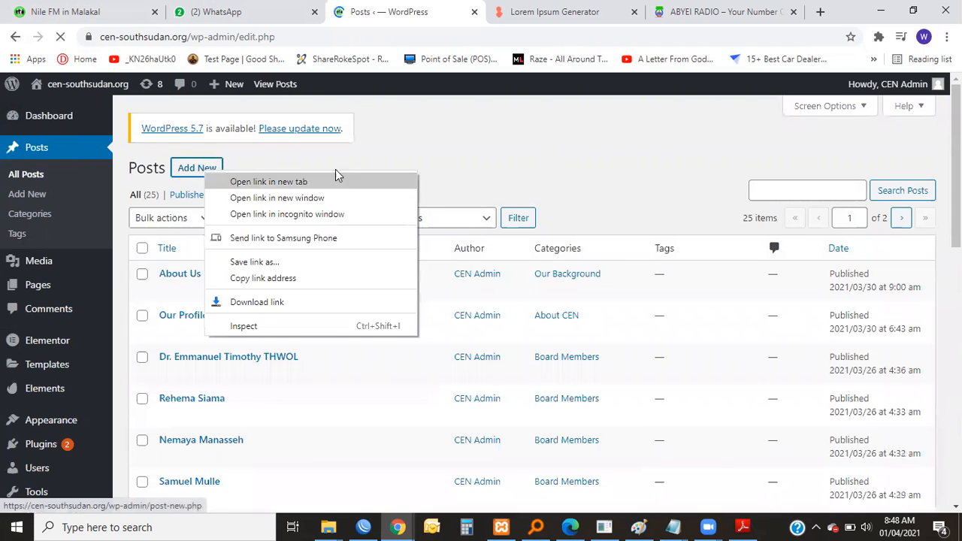
click(408, 161)
click(198, 170)
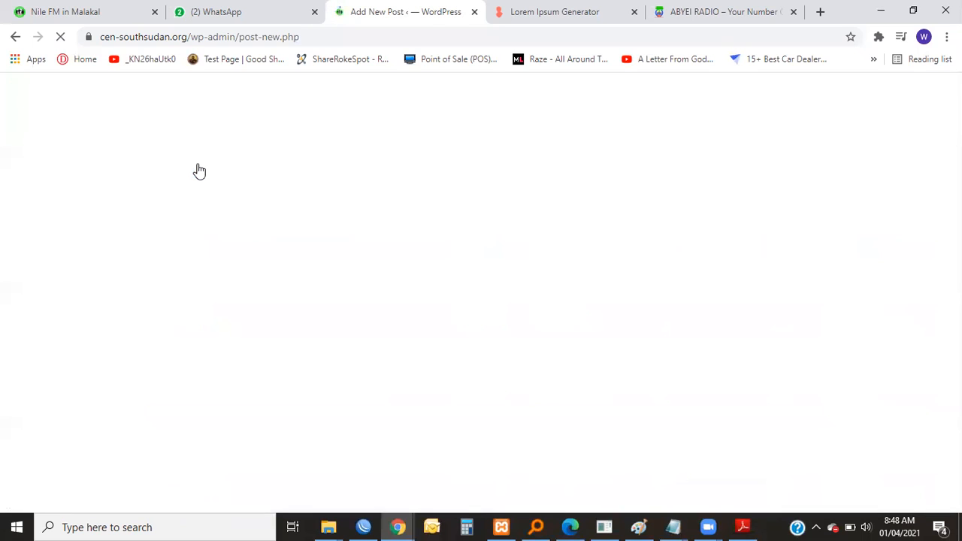
Open the CEN site's home page from the Nile FM post and copy the "A Network of Media Organizations" heading under "Who We Are!".
click(96, 15)
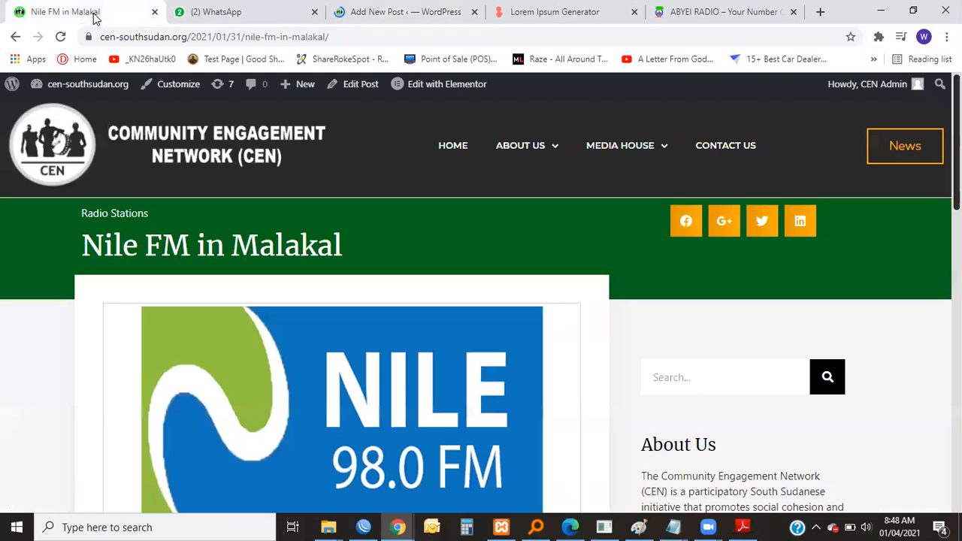
click(80, 150)
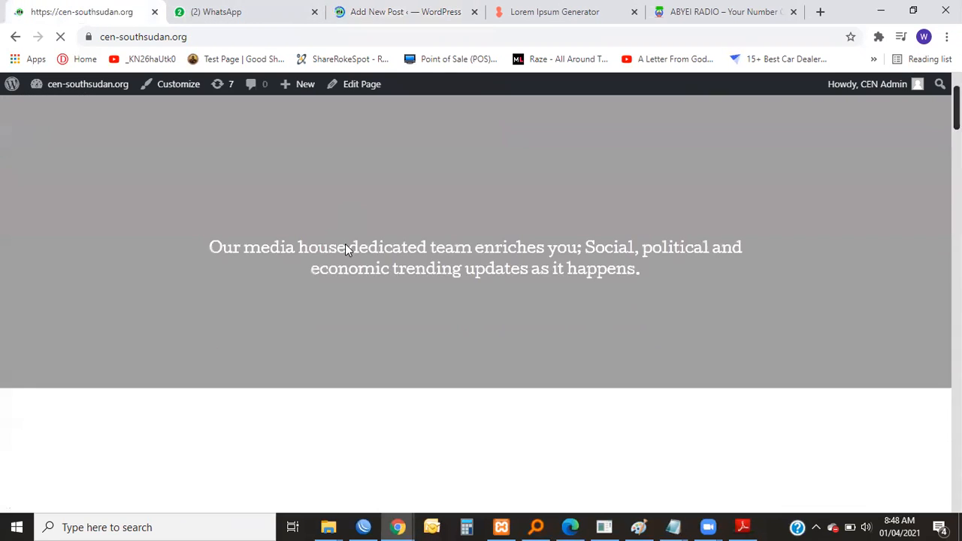
scroll(344, 243, down, 7)
scroll(200, 221, down, 2)
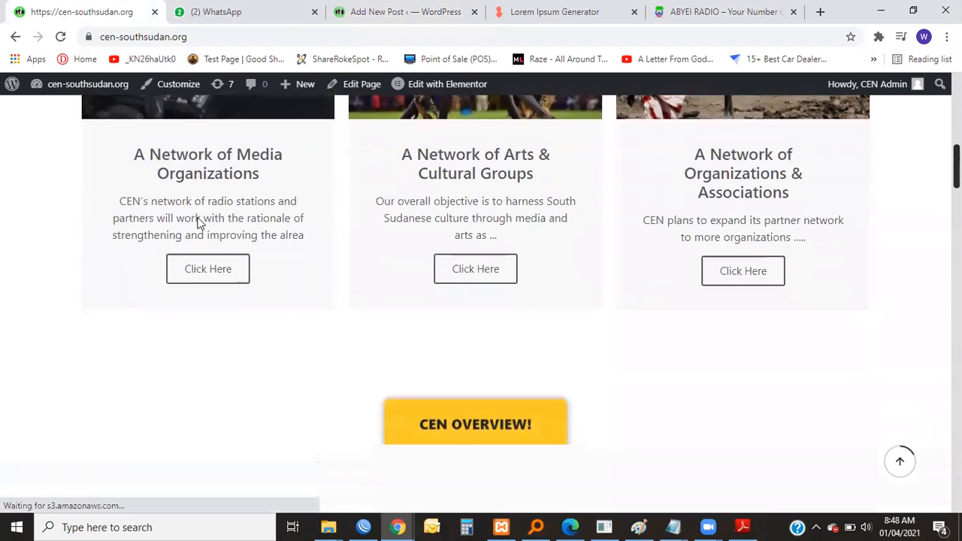
scroll(188, 188, up, 2)
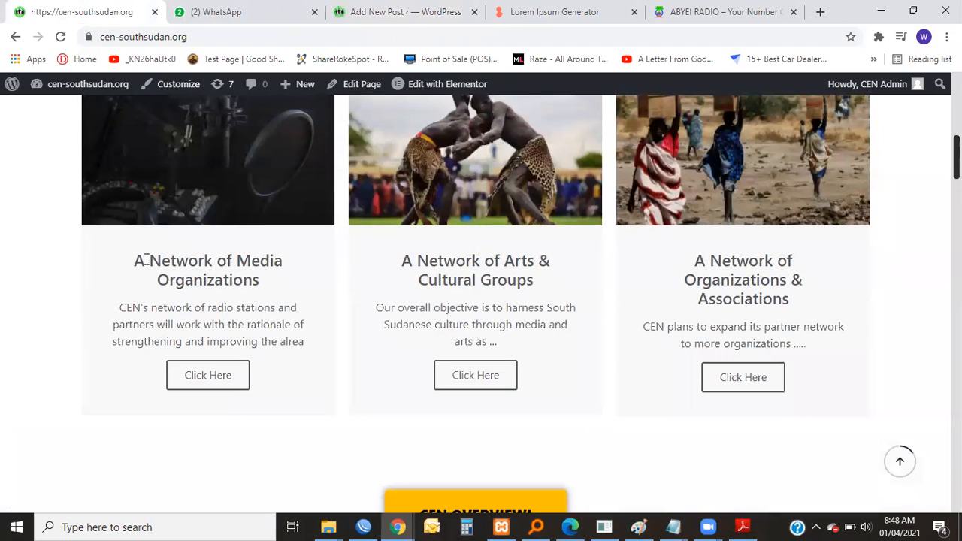
scroll(148, 266, up, 1)
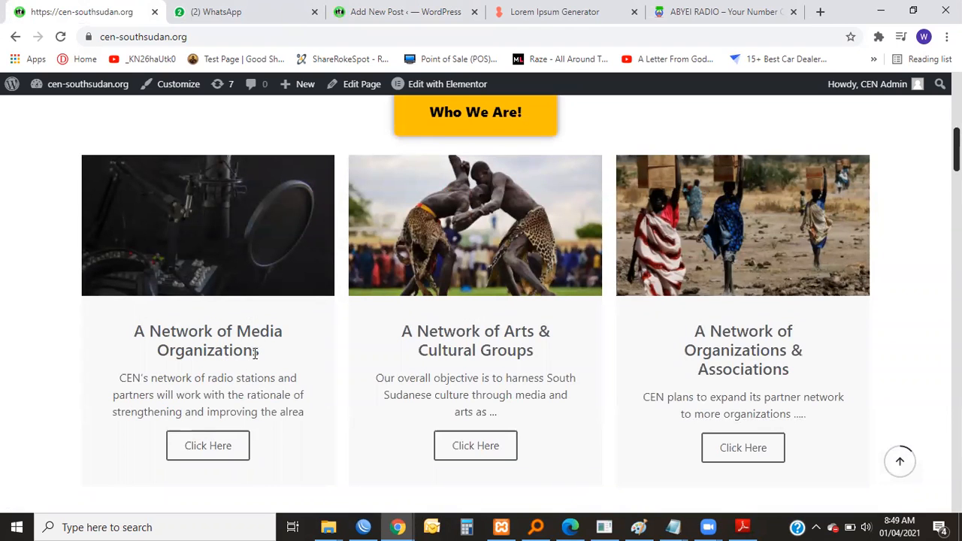
drag(134, 331, 257, 350)
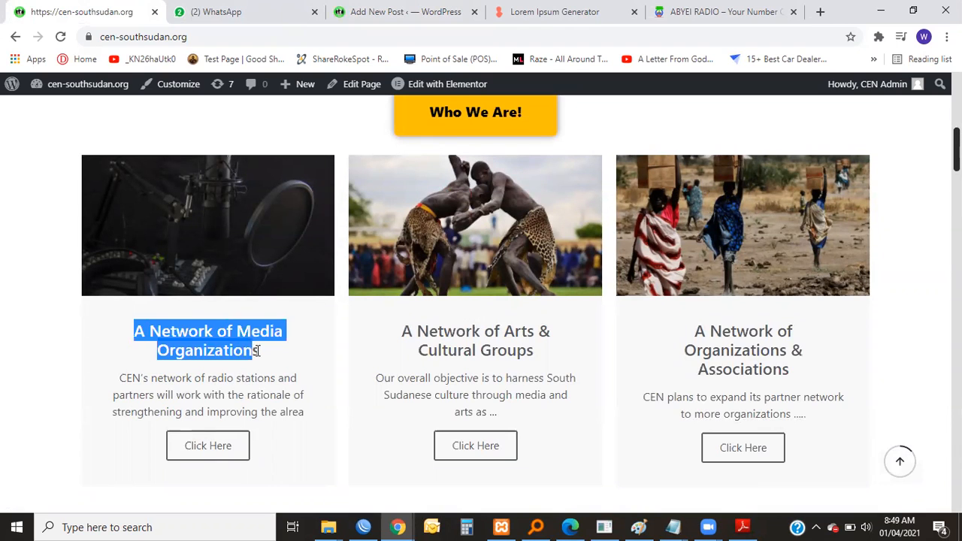
right_click(229, 345)
click(270, 352)
click(213, 350)
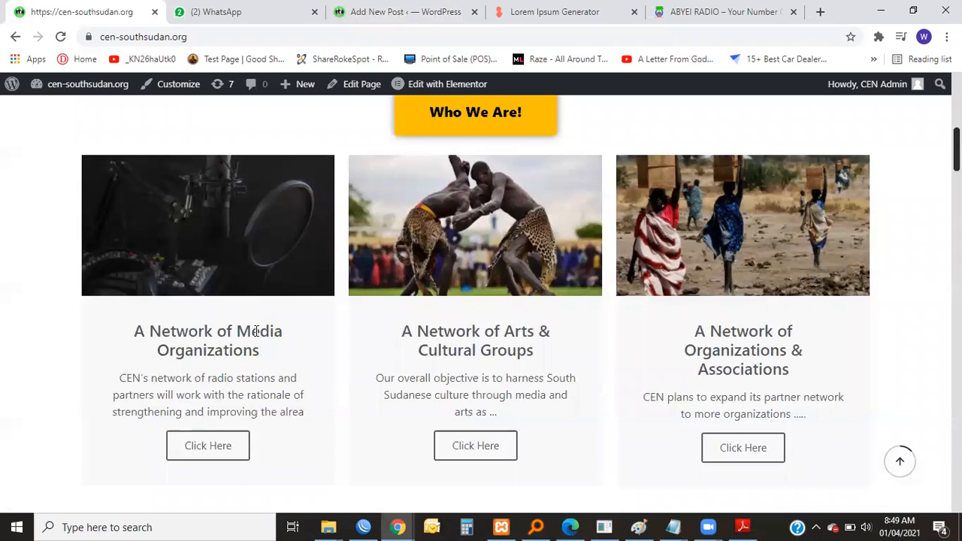
Paste "A Network of Media Organizations" as the new post's title and place the cursor in the empty body paragraph.
click(382, 11)
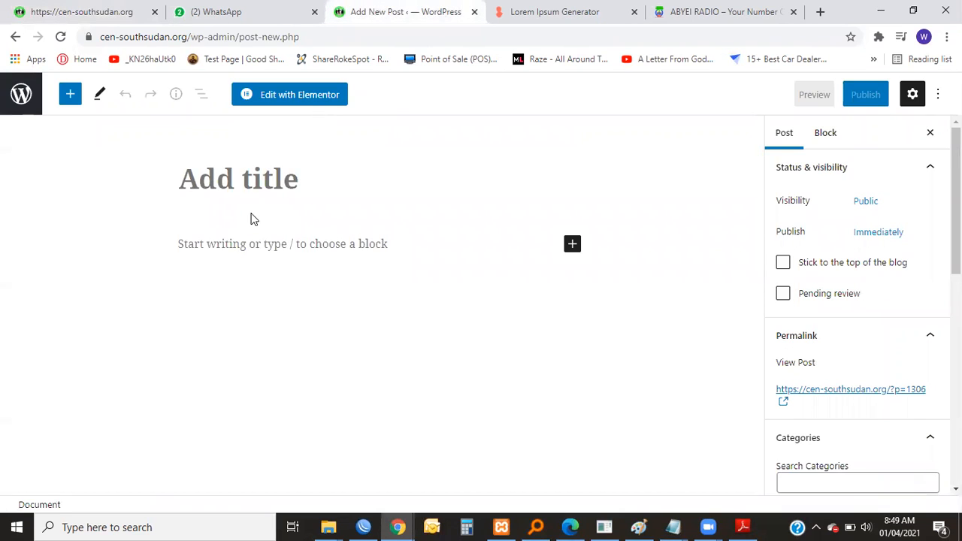
key(ctrl+v)
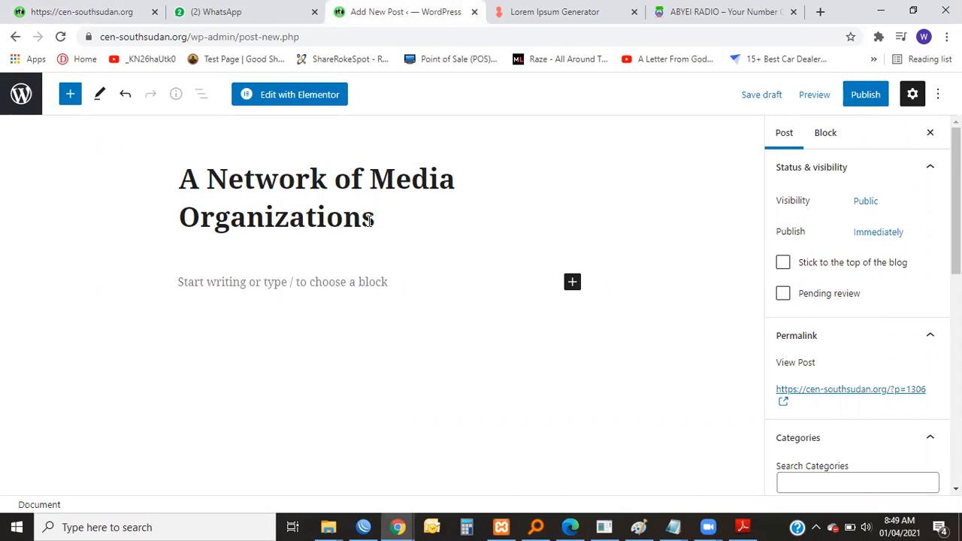
click(327, 280)
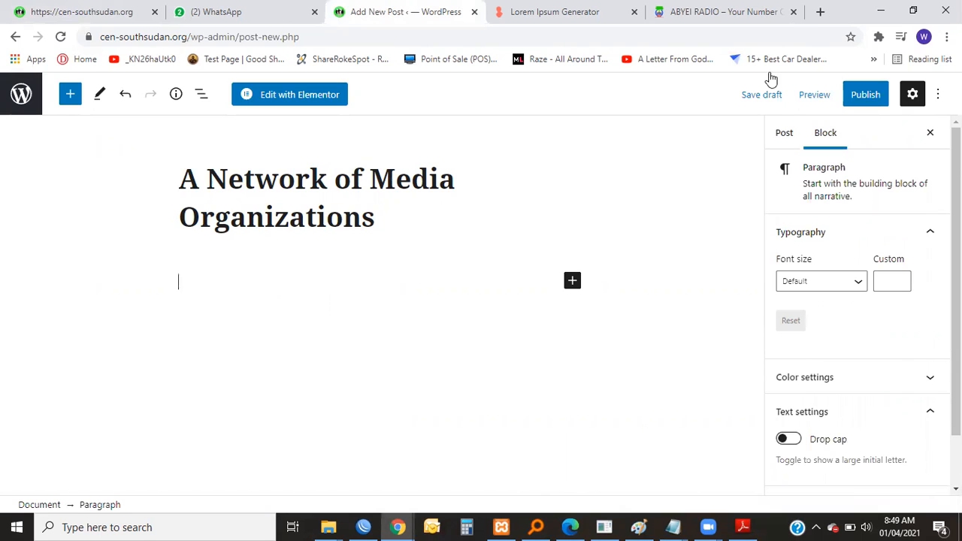
Minimize the browser and open the About-CEN-and-its-programs_Jan-2021-3 document from the desktop in Word.
click(878, 12)
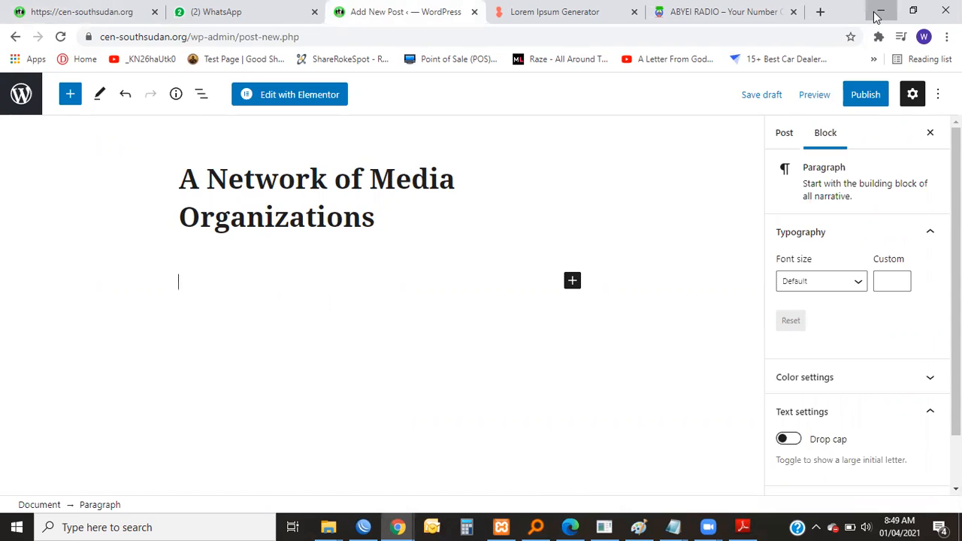
right_click(876, 3)
click(757, 4)
click(878, 6)
click(880, 9)
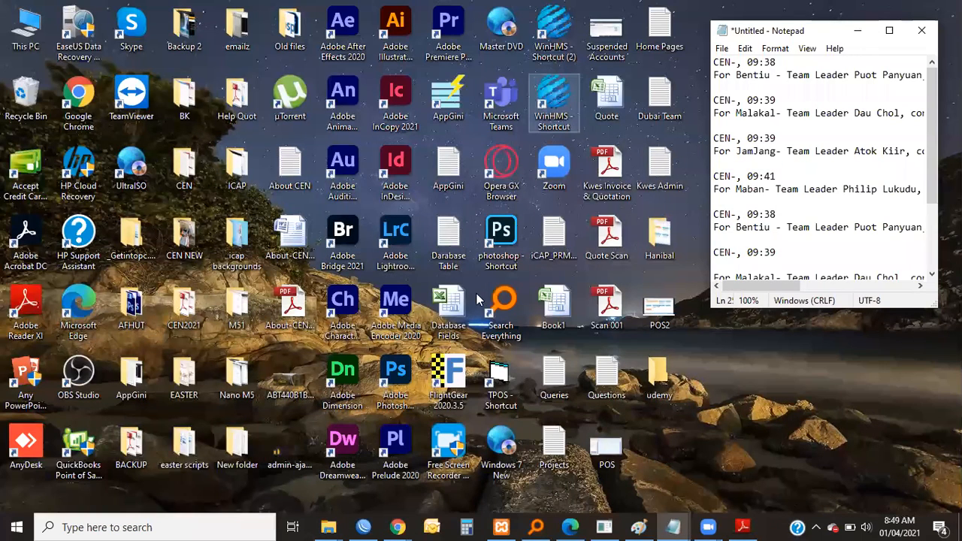
double_click(297, 239)
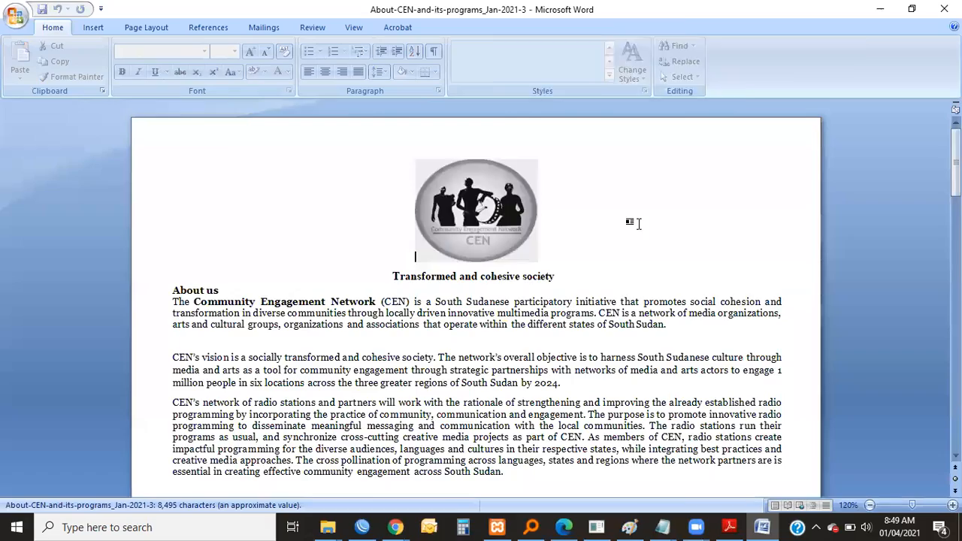
Copy the document's text from the "About us" heading through the last paragraph, ending at "engagement of targeted communities".
scroll(440, 250, down, 15)
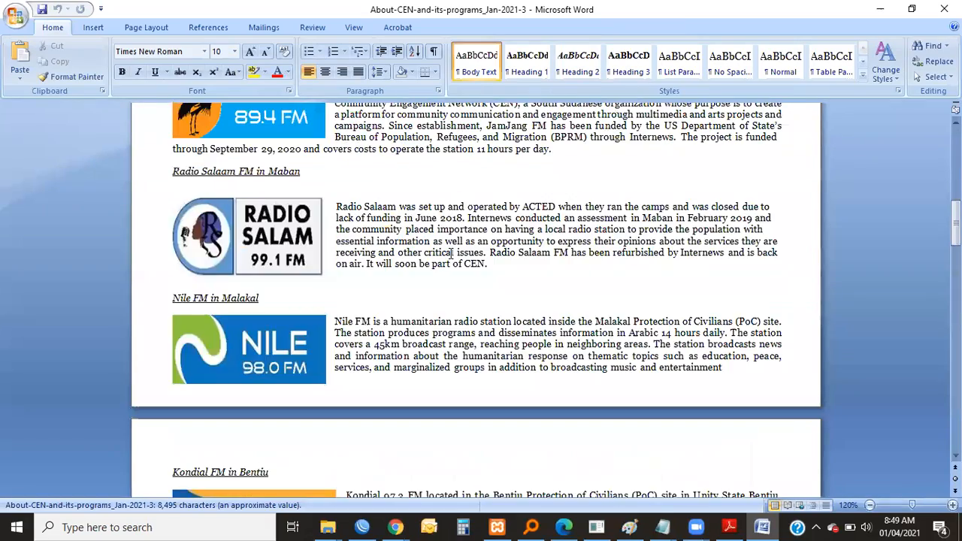
scroll(453, 256, up, 15)
scroll(300, 226, down, 3)
scroll(111, 192, up, 1)
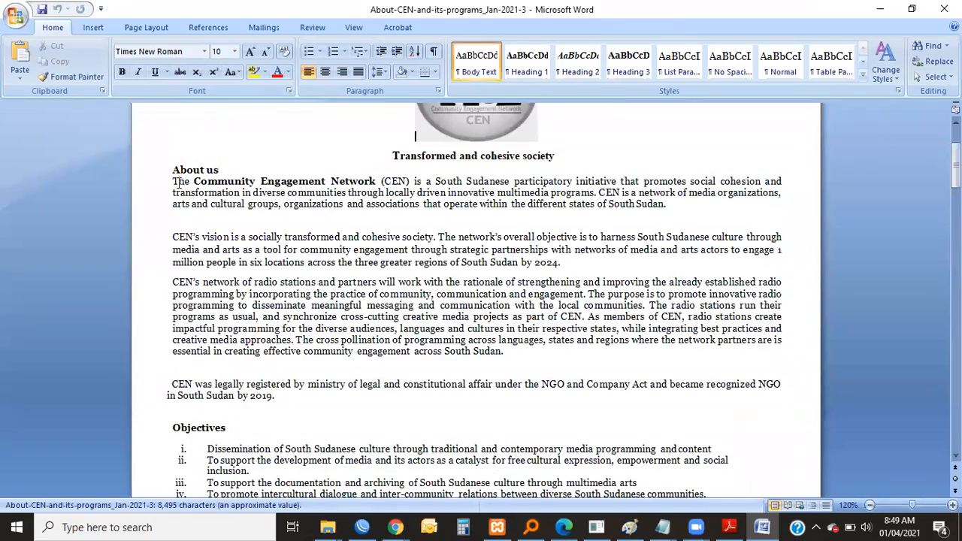
drag(163, 175, 347, 448)
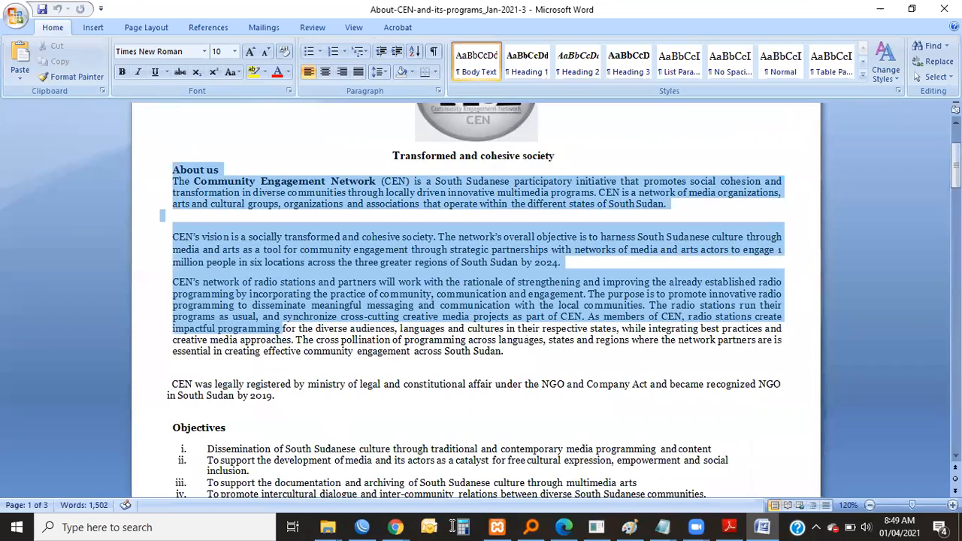
drag(477, 520, 605, 361)
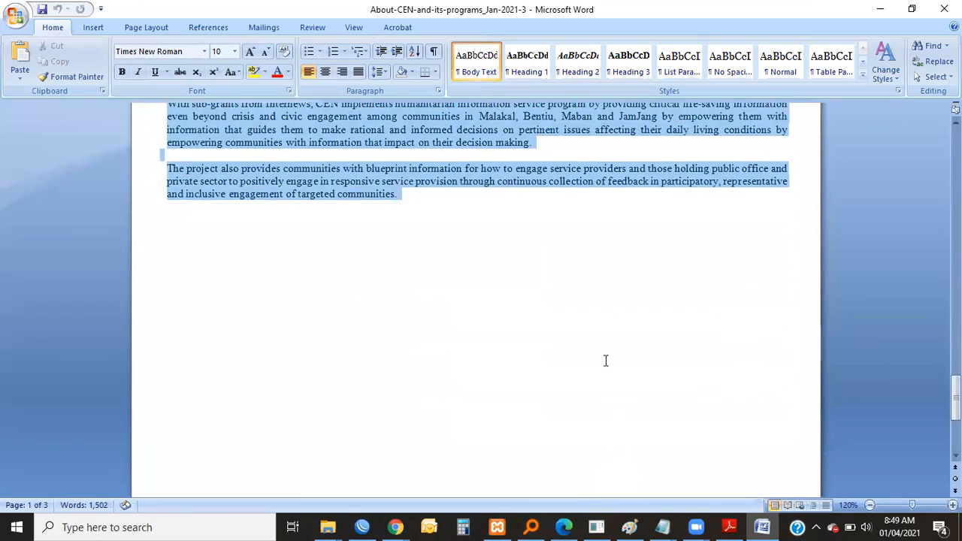
drag(397, 193, 396, 197)
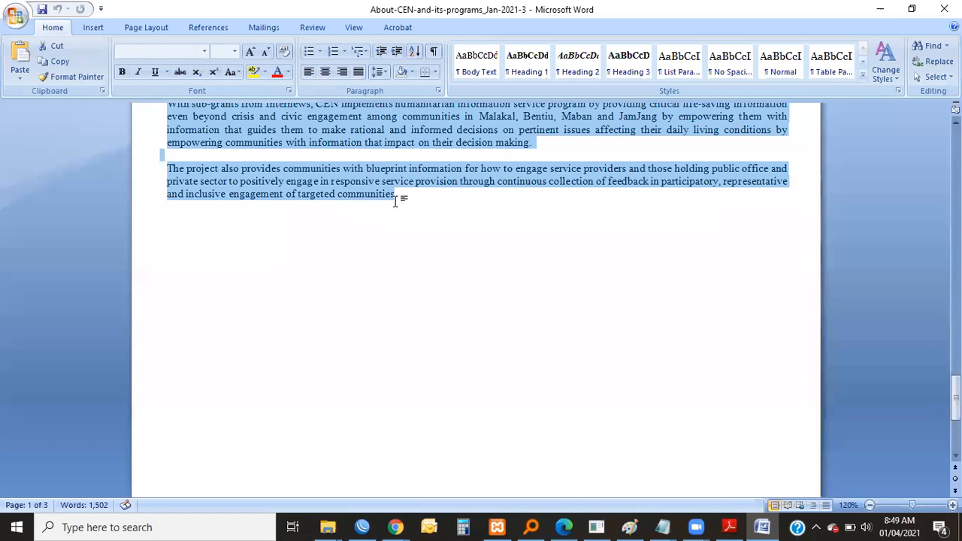
Switch back to the WordPress post in Chrome and paste the copied document text into the post body.
mouse_move(395, 526)
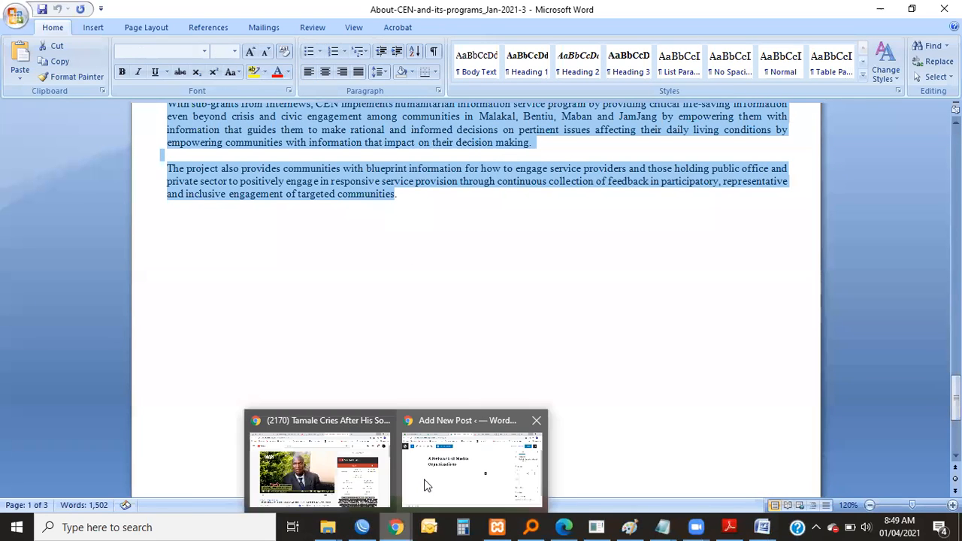
click(438, 473)
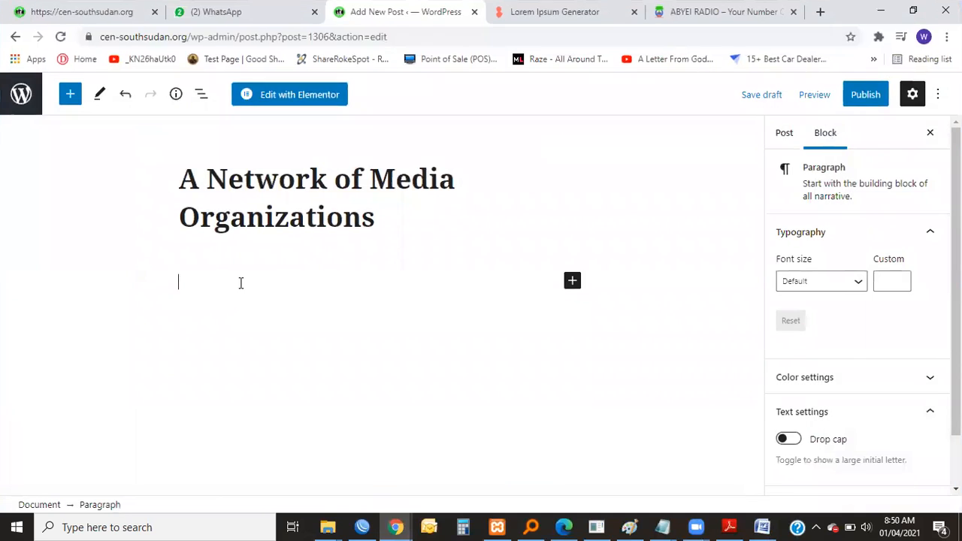
right_click(202, 284)
click(264, 396)
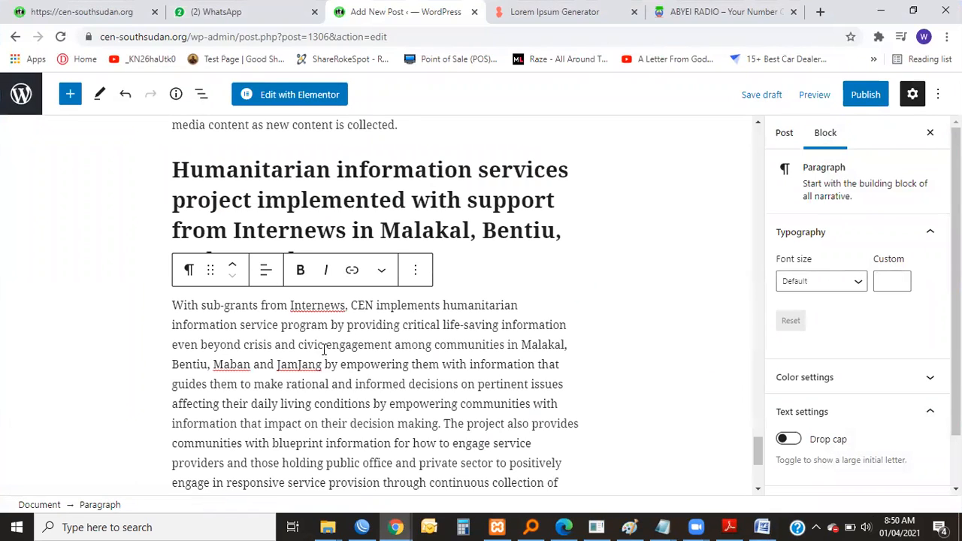
Review the pasted post content, including its headings, lists and the image placeholder beside "JamJang FM in Ajuong Thok".
scroll(376, 343, up, 15)
scroll(472, 343, up, 15)
scroll(472, 343, up, 9)
scroll(472, 344, down, 5)
scroll(473, 343, down, 10)
scroll(246, 330, up, 3)
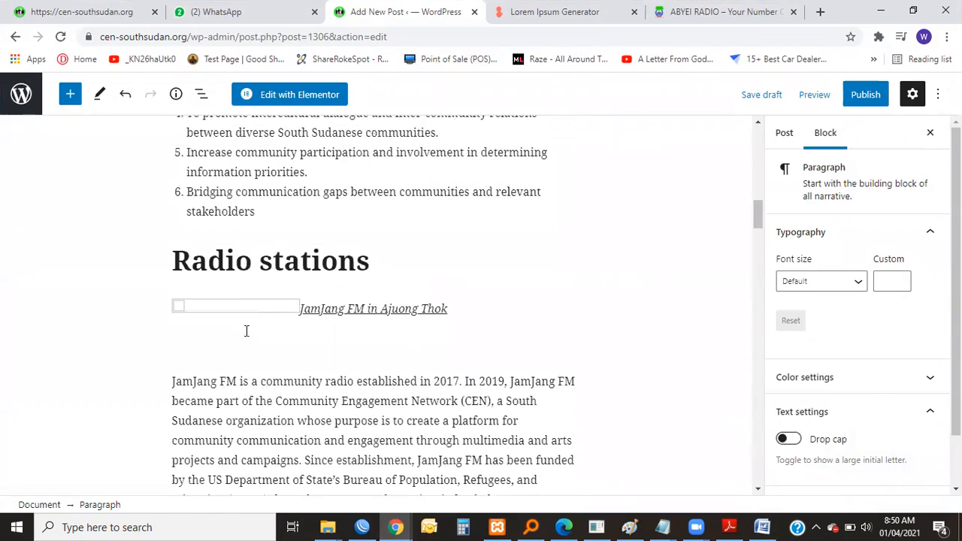
click(180, 305)
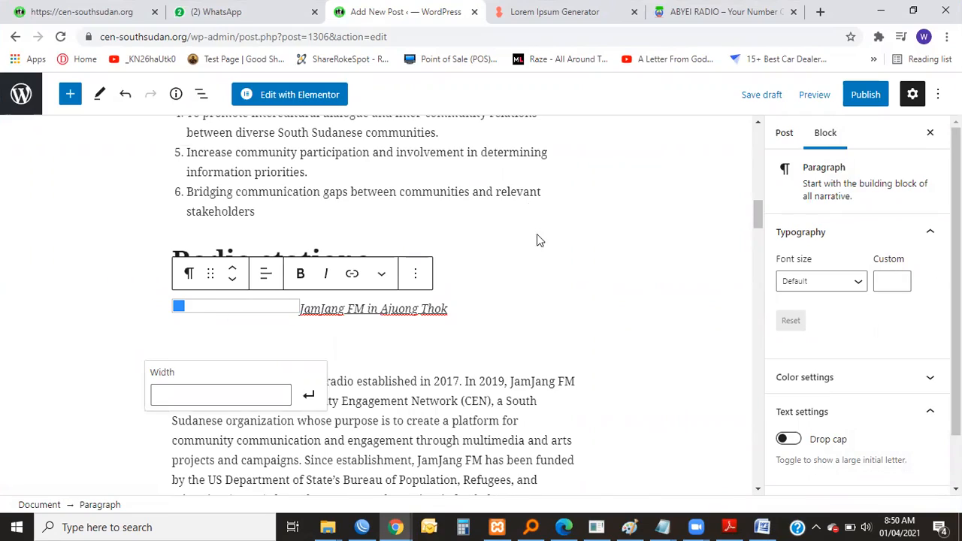
scroll(537, 239, up, 12)
scroll(474, 272, down, 5)
scroll(475, 273, up, 5)
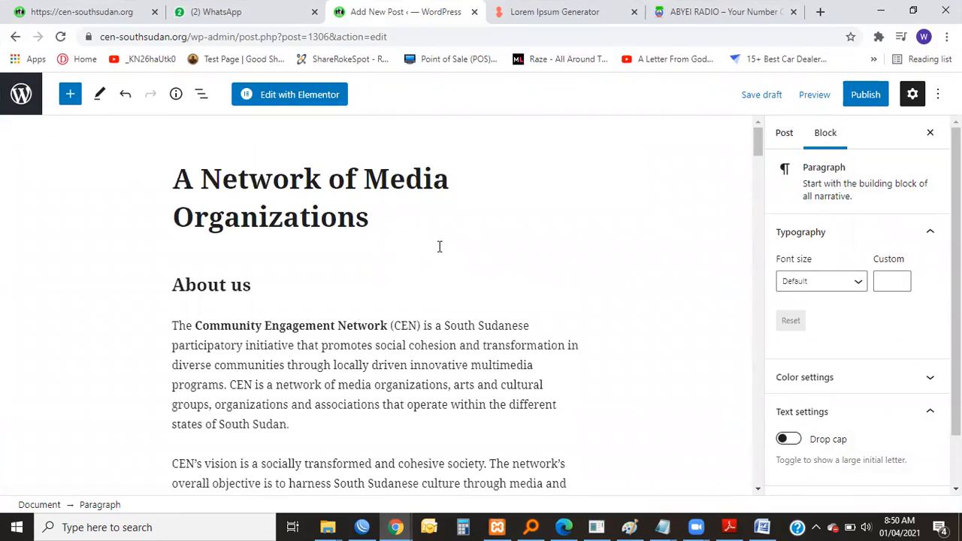
scroll(447, 326, down, 8)
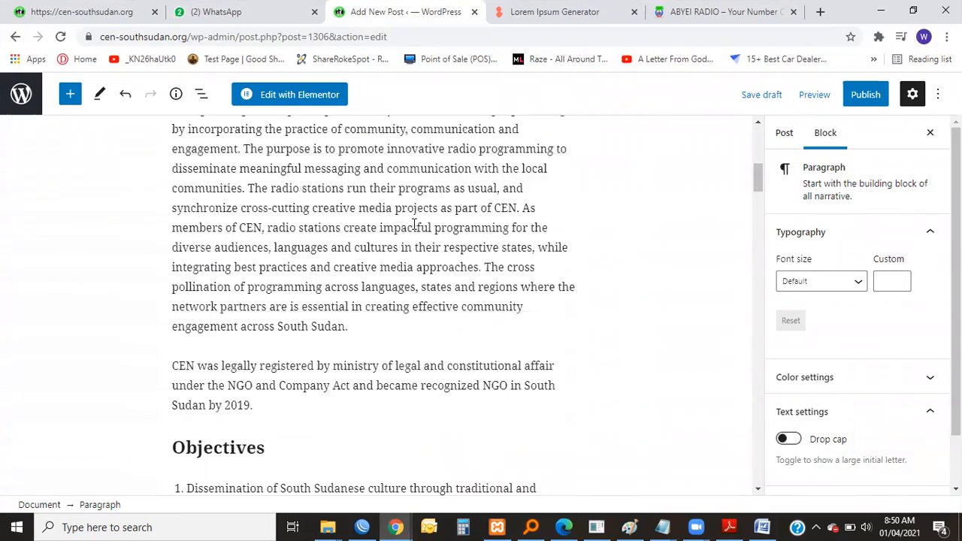
scroll(426, 207, down, 4)
scroll(425, 208, up, 11)
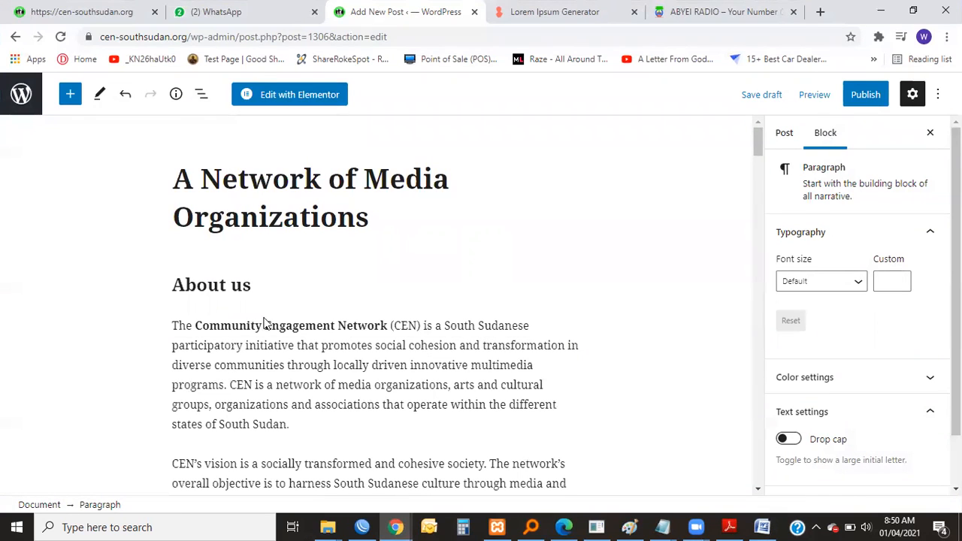
Clear the "About us" heading text in the post body and undo merging the following paragraph into the heading.
drag(251, 287, 174, 290)
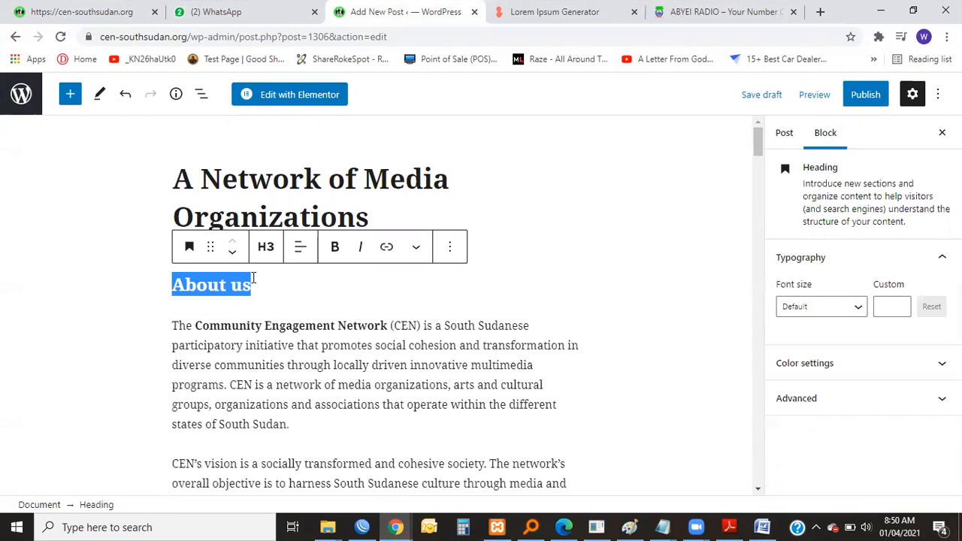
key(BackSpace)
key(Delete)
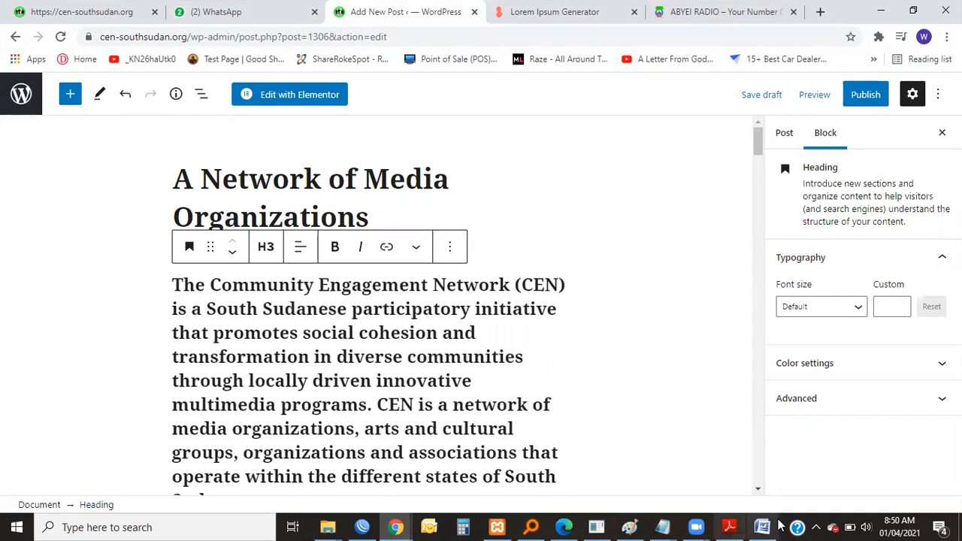
key(ctrl+z)
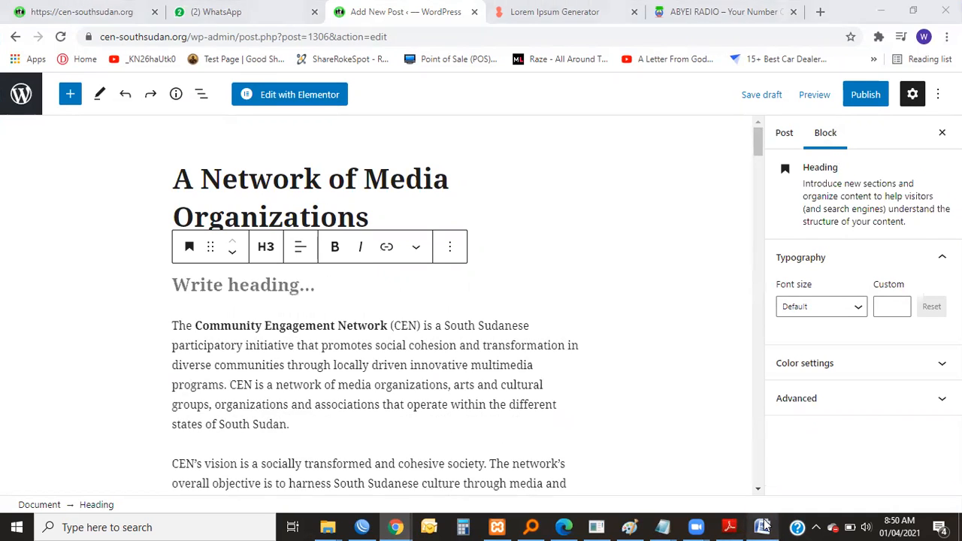
Switch to the Word document, review its sections back up to the opening paragraphs, and return to the WordPress post in Chrome.
click(762, 527)
scroll(474, 233, up, 15)
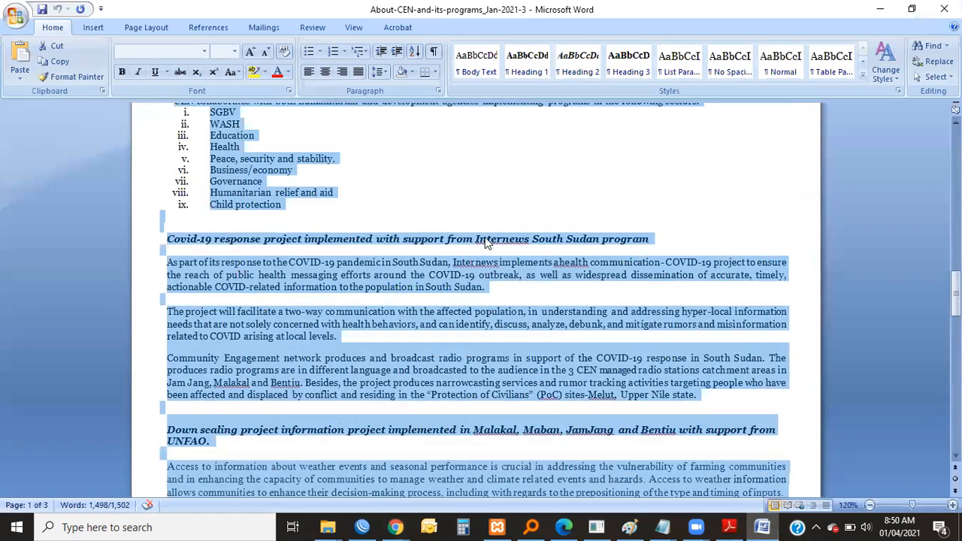
scroll(489, 239, up, 5)
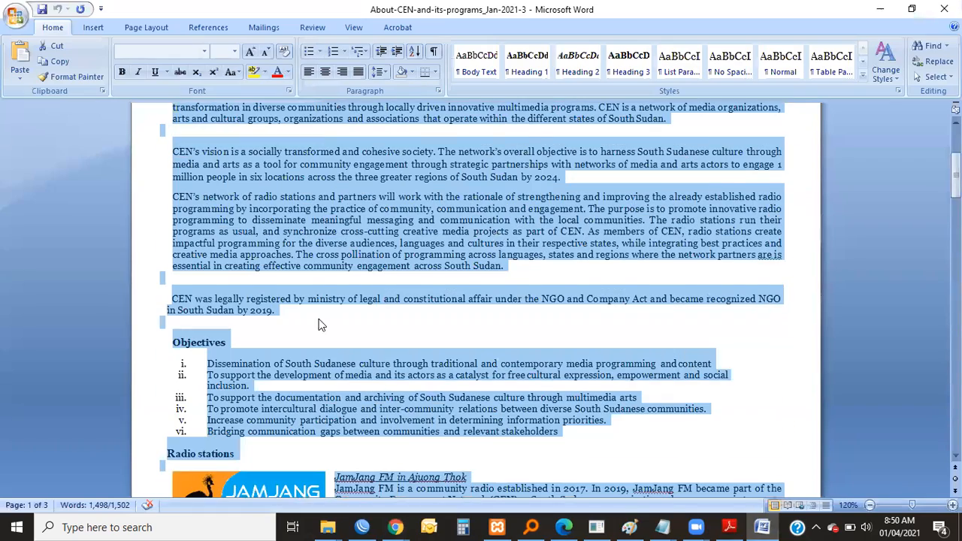
scroll(317, 322, up, 5)
click(879, 9)
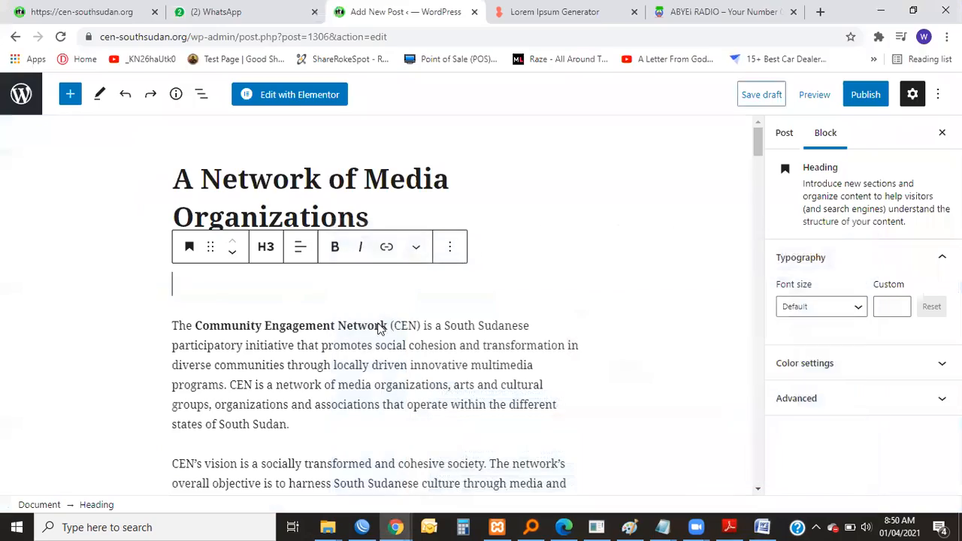
Merge the opening Community Engagement Network paragraph into the empty heading above it.
click(443, 246)
click(267, 283)
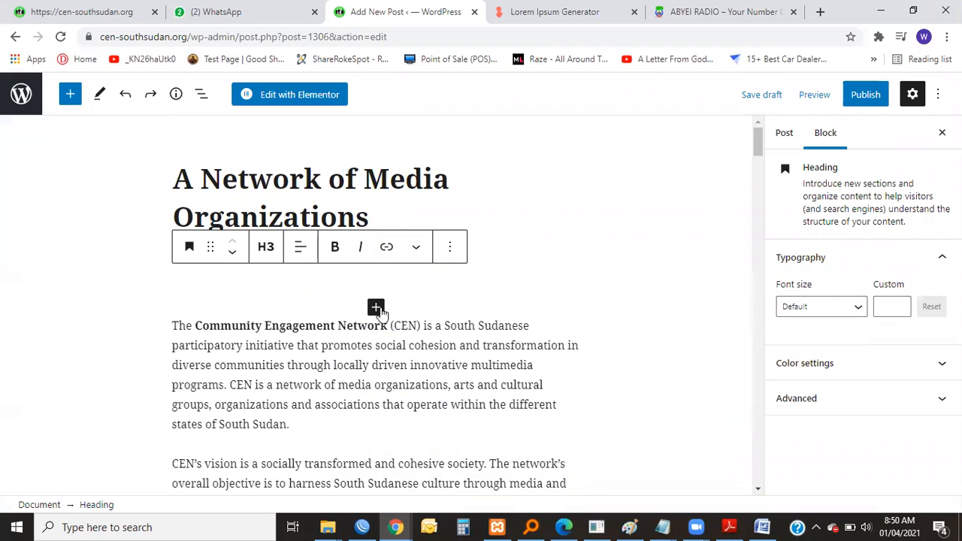
click(375, 308)
click(299, 291)
key(Delete)
right_click(338, 294)
key(Escape)
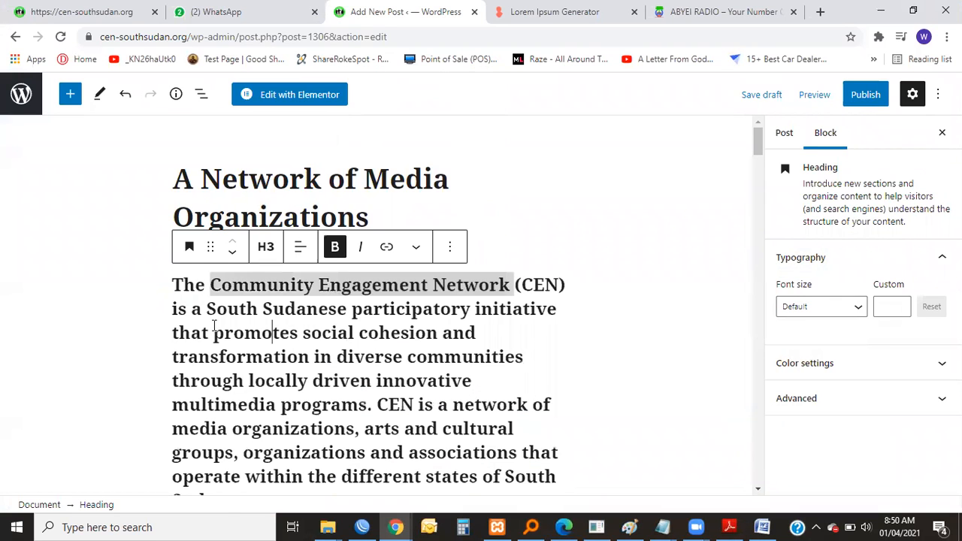
Select the whole merged opening text and try heading level H6 before setting it to H5.
click(172, 288)
drag(471, 479, 453, 255)
scroll(453, 255, up, 3)
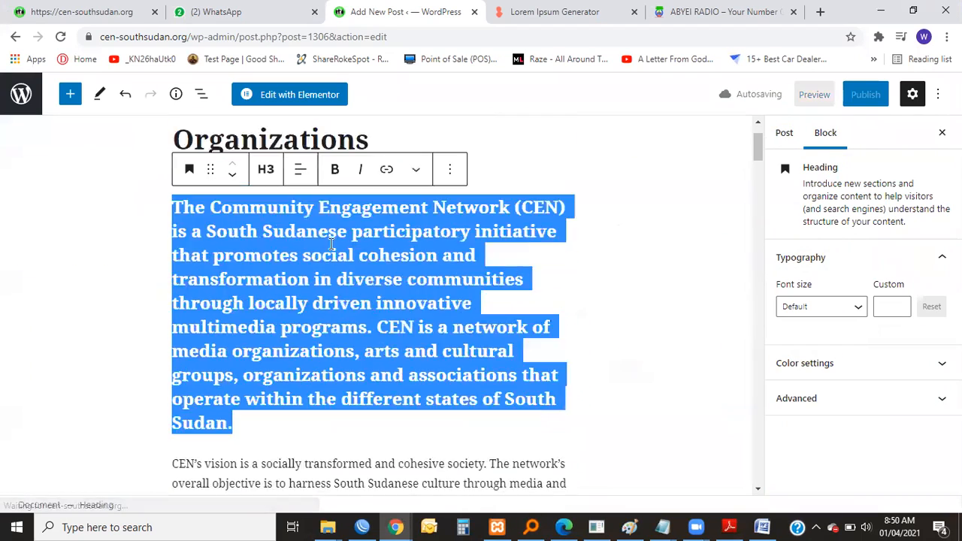
click(265, 248)
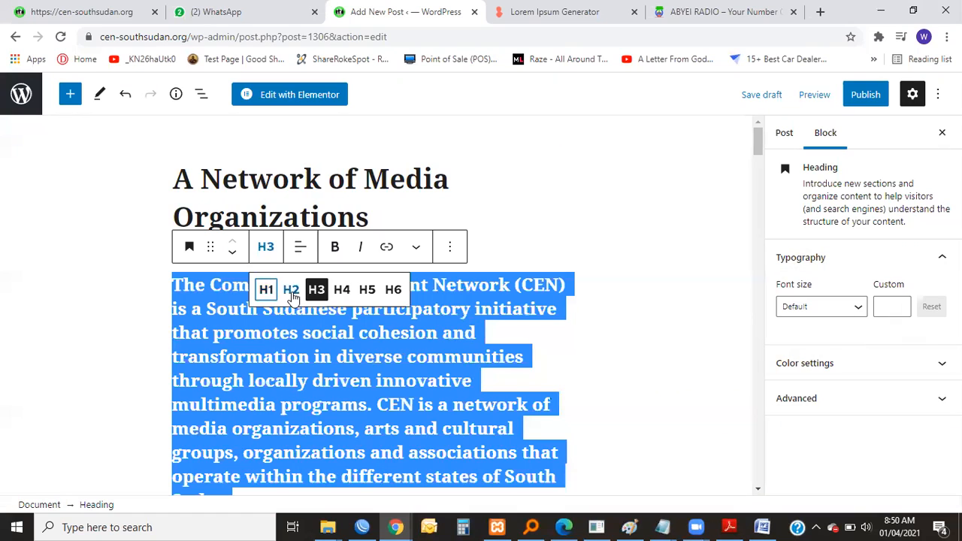
click(393, 289)
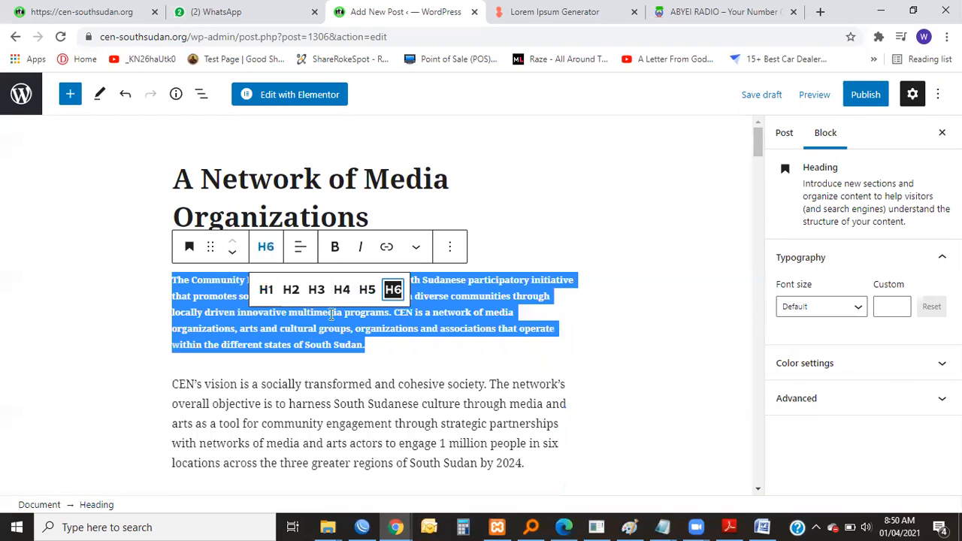
click(366, 289)
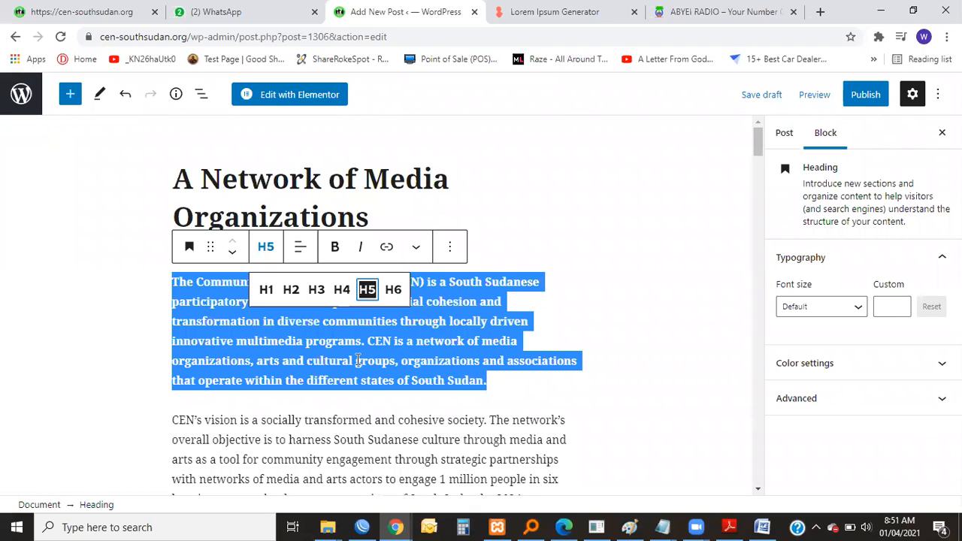
Select all of the opening heading's text and toggle its bold formatting on and off.
click(348, 424)
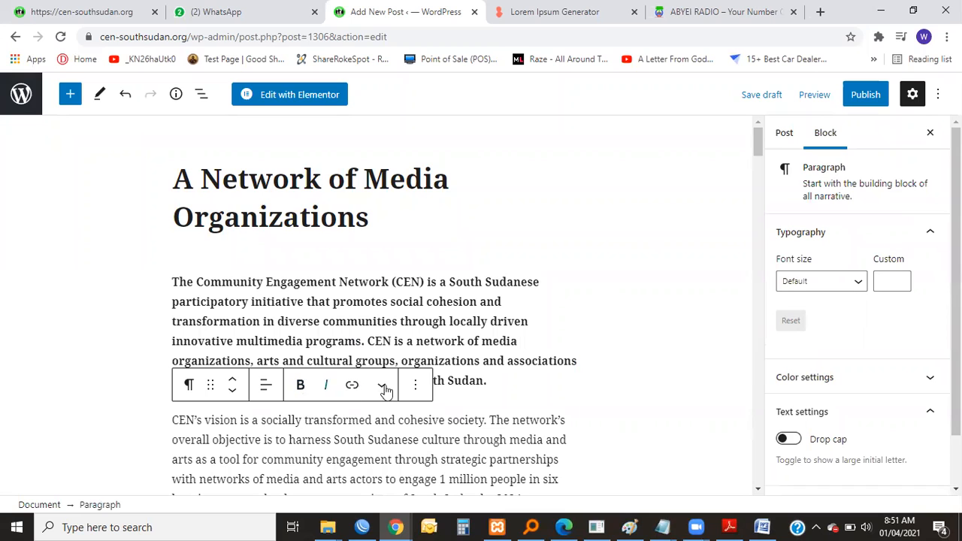
click(393, 342)
click(171, 288)
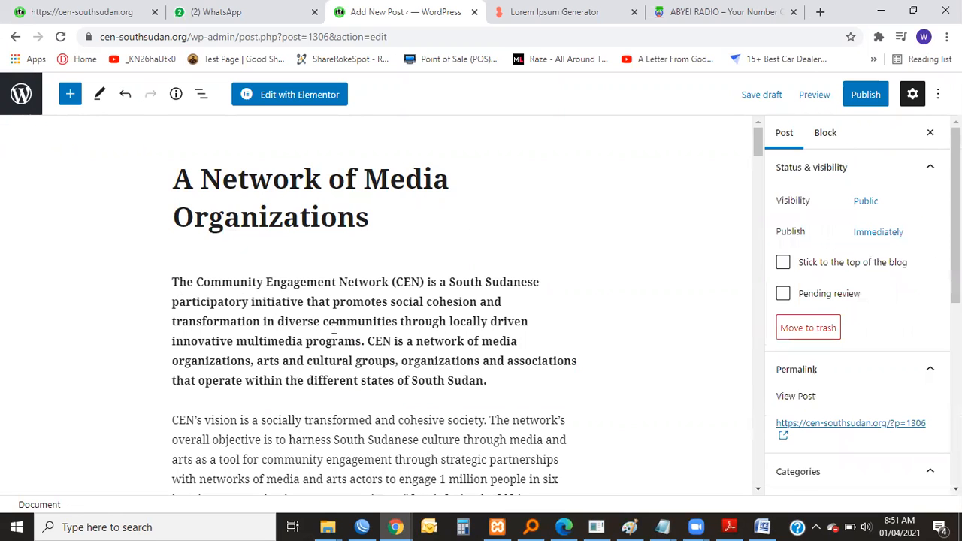
click(225, 302)
click(167, 289)
drag(174, 281, 503, 374)
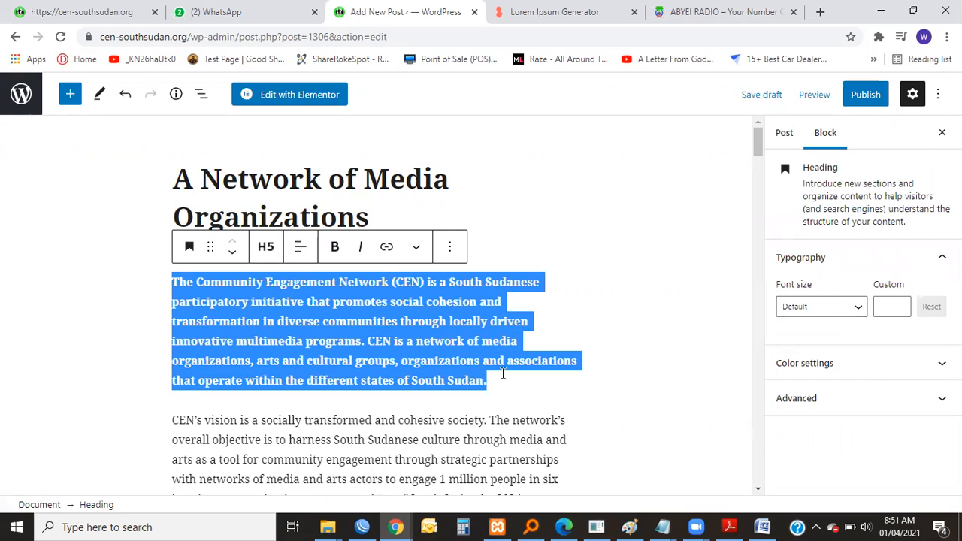
click(334, 246)
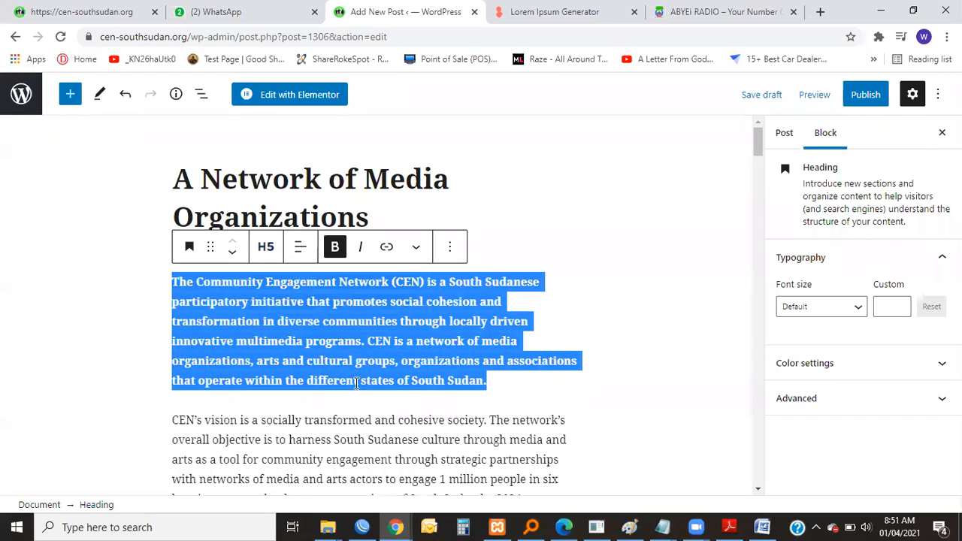
click(335, 248)
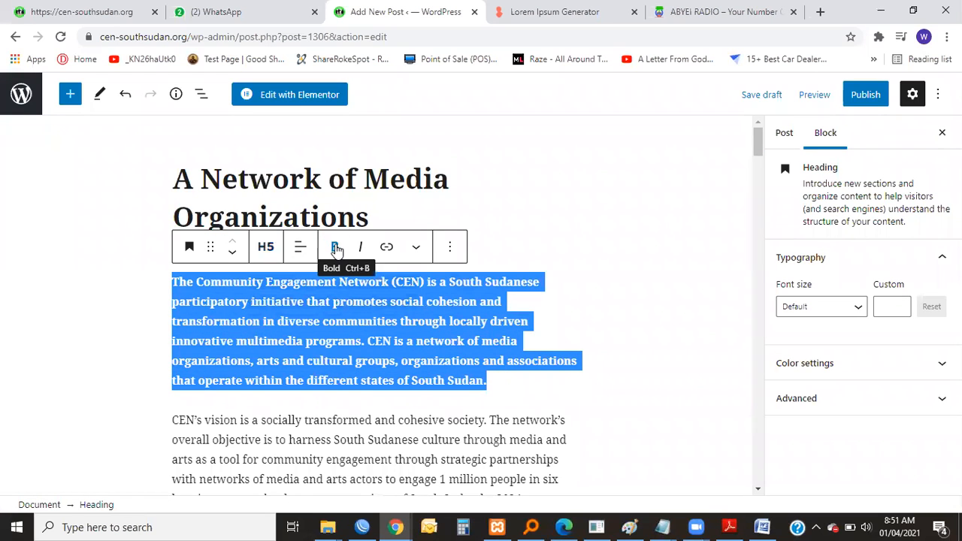
Move the opening heading block below the "CEN's vision" paragraph and back above it.
click(266, 247)
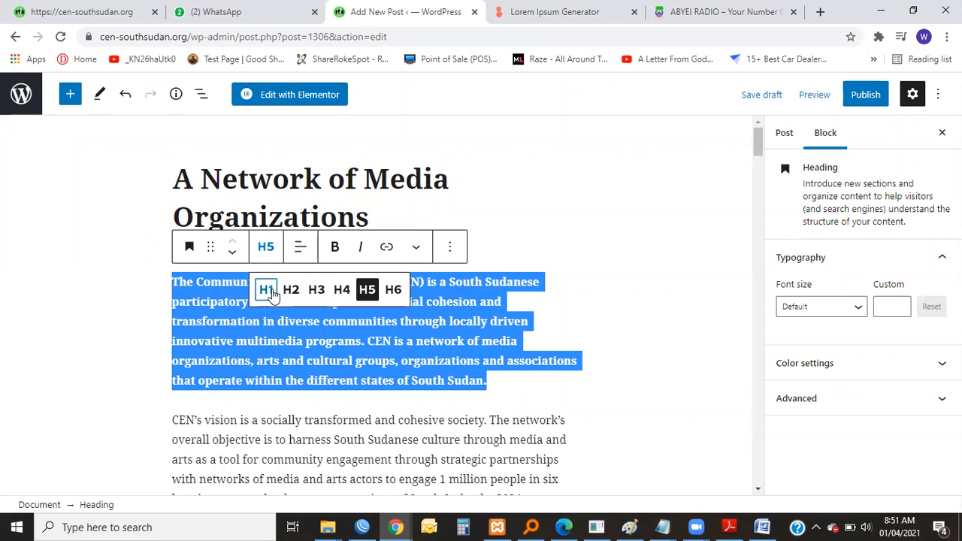
click(232, 251)
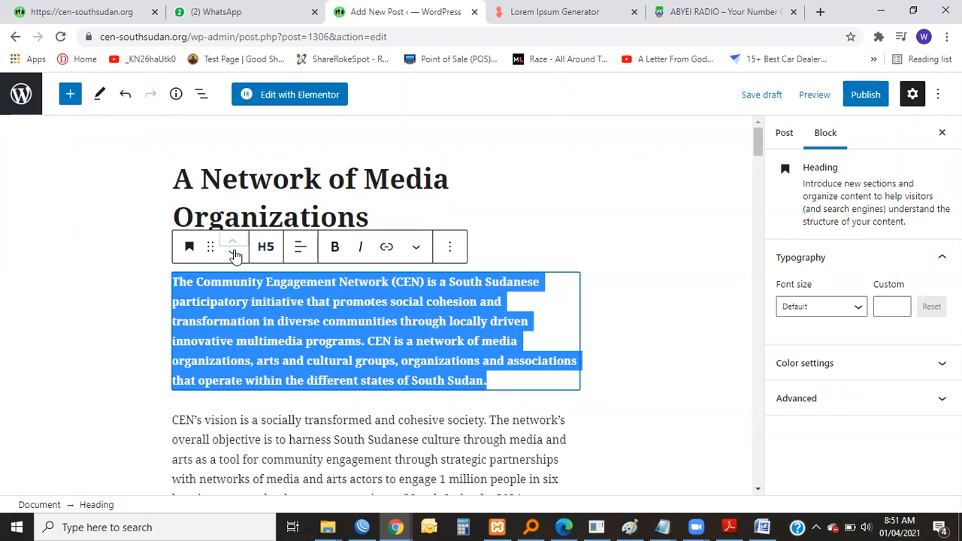
click(232, 252)
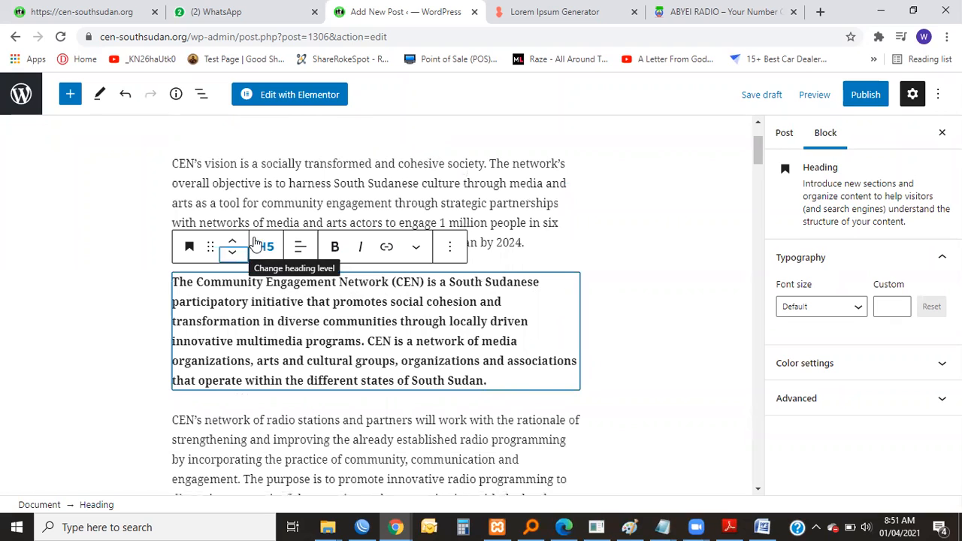
click(232, 252)
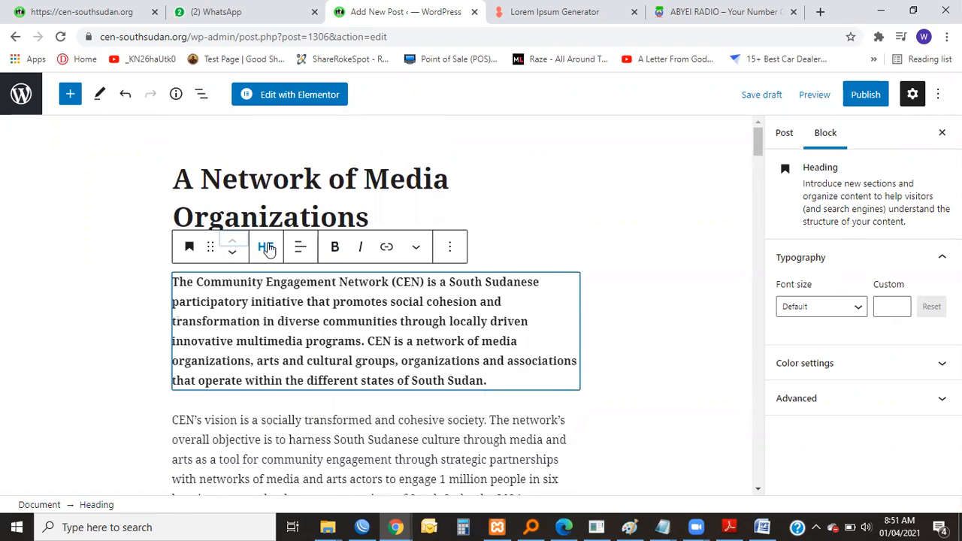
Hide the additional settings sidebar using the opening heading block's options.
click(415, 246)
click(449, 248)
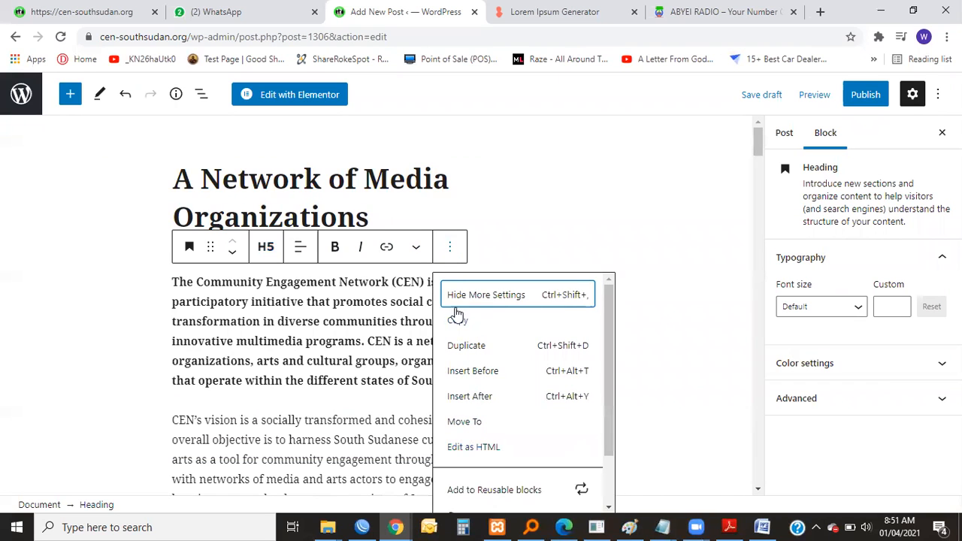
click(538, 305)
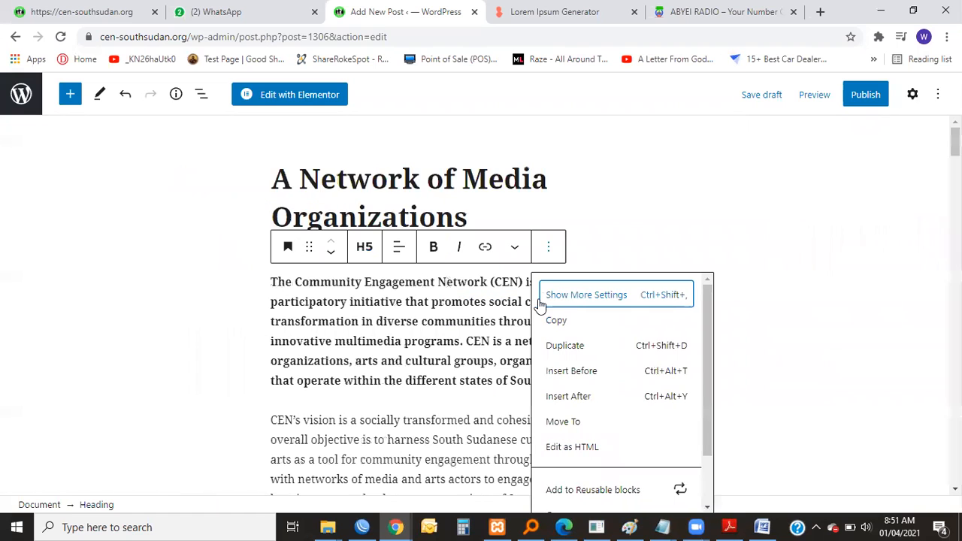
Undo the opening block's moves, bold formatting, heading level changes and merge into the empty heading.
key(ctrl+z)
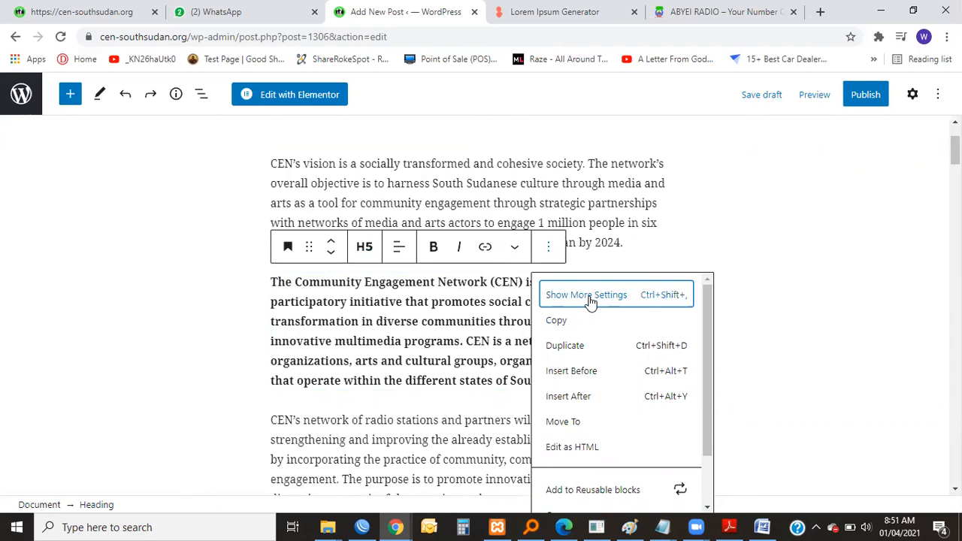
key(ctrl+shift+z)
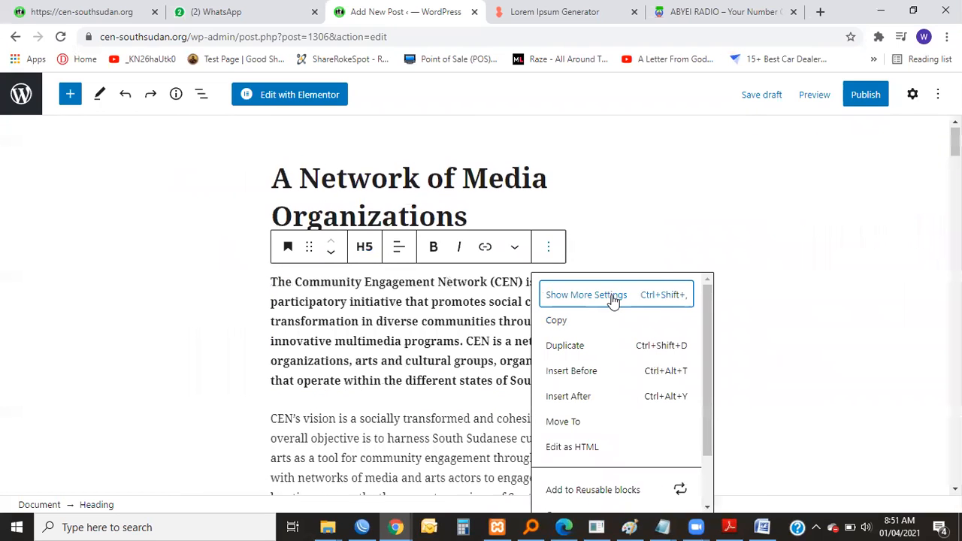
click(561, 208)
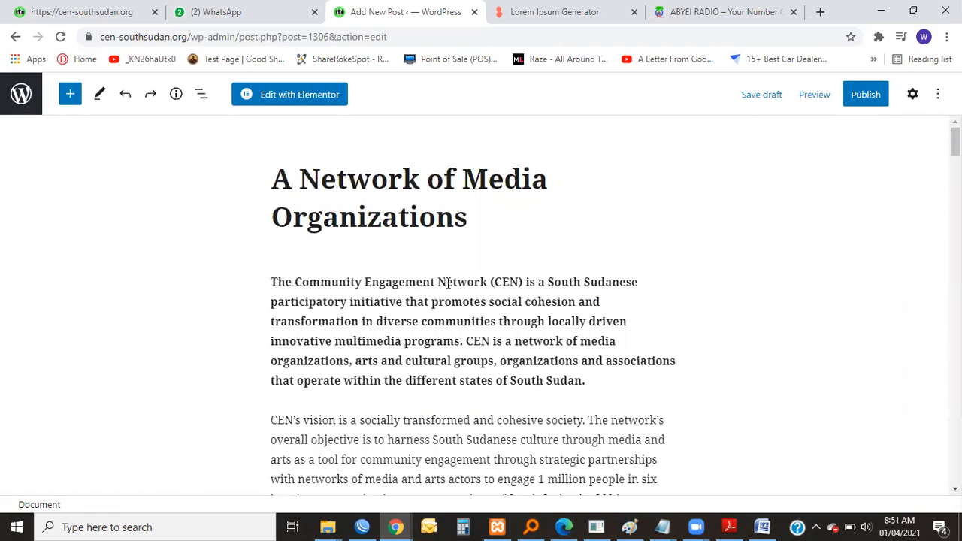
click(368, 278)
scroll(451, 261, down, 3)
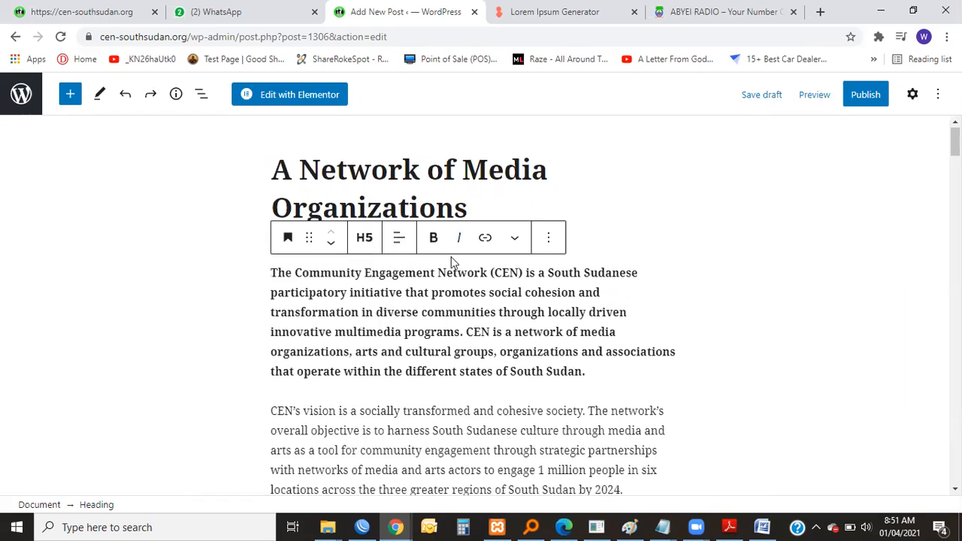
scroll(503, 167, up, 2)
key(ctrl+plus)
key(ctrl+plus)
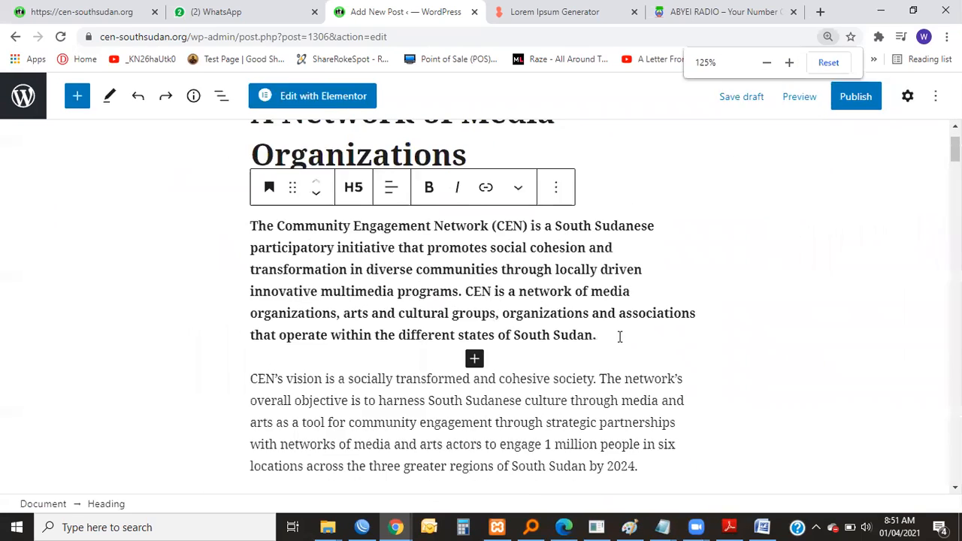
triple_click(303, 239)
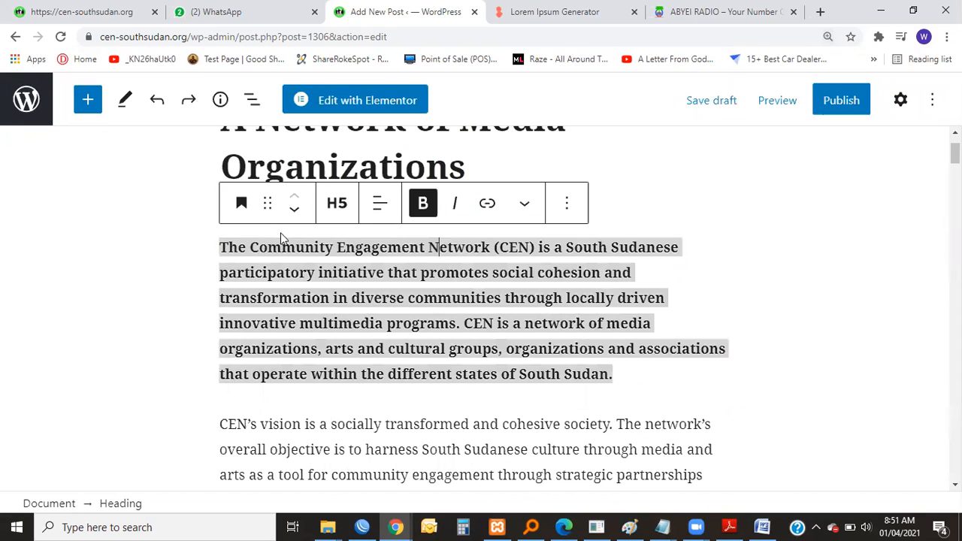
key(ctrl+a)
key(ctrl+z)
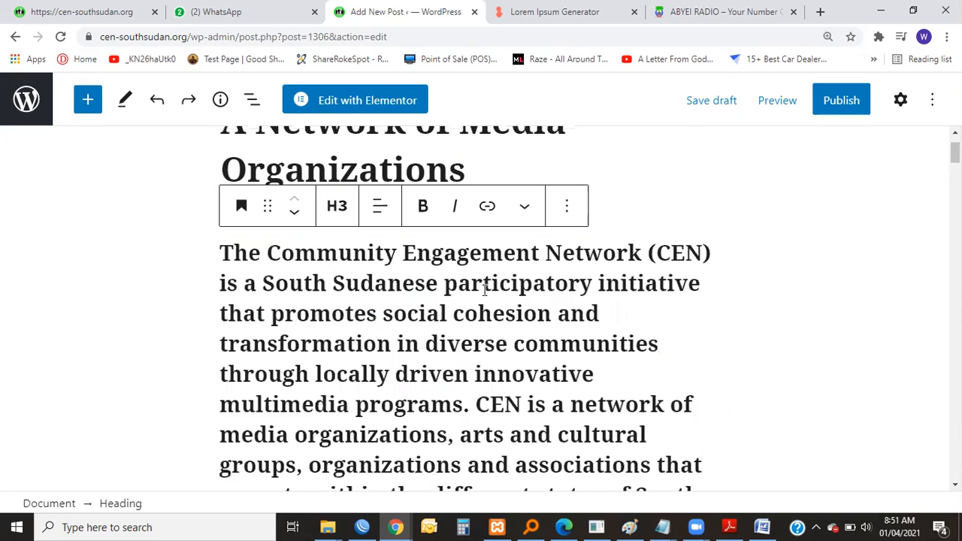
key(ctrl+z)
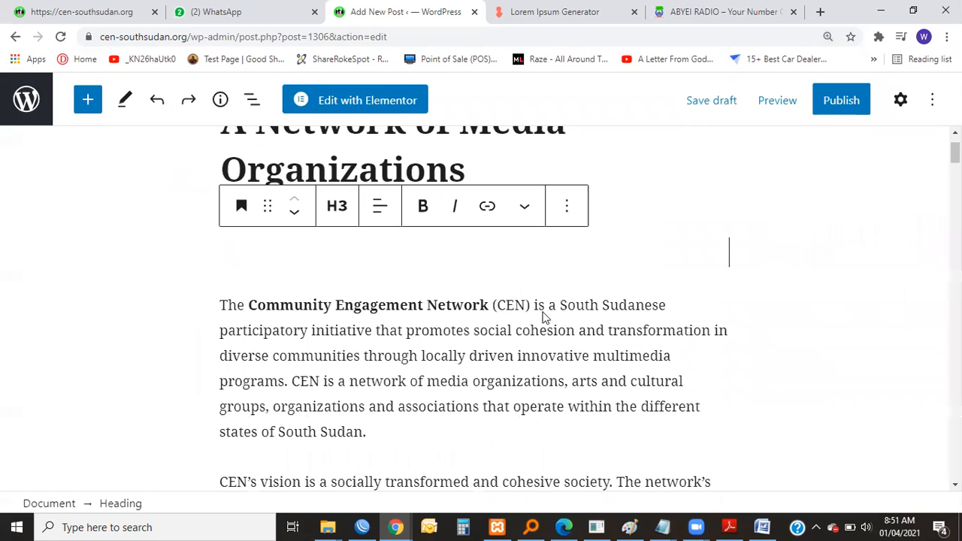
Delete the broken image placeholder beside "JamJang FM in Ajuong Thok" under the Radio stations heading.
scroll(531, 305, down, 5)
scroll(551, 281, up, 4)
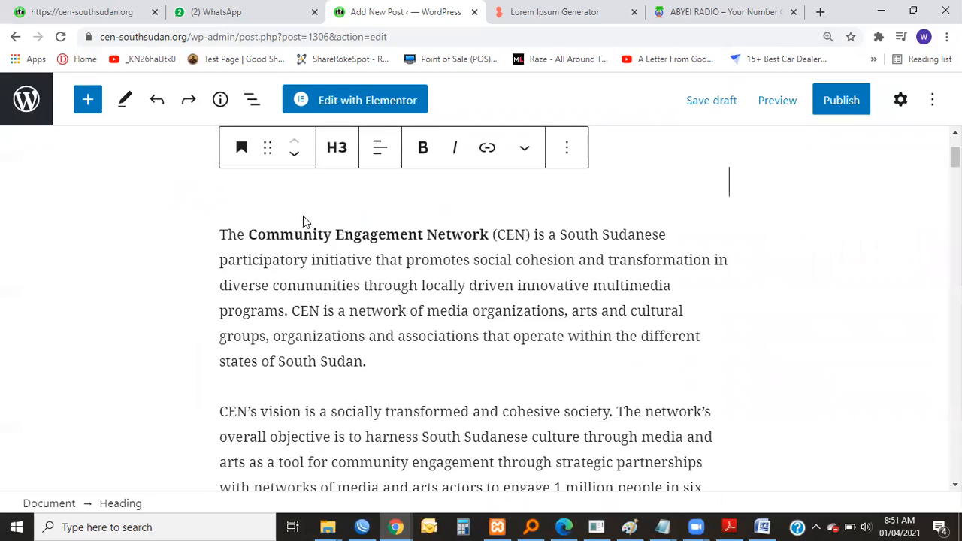
scroll(357, 258, down, 10)
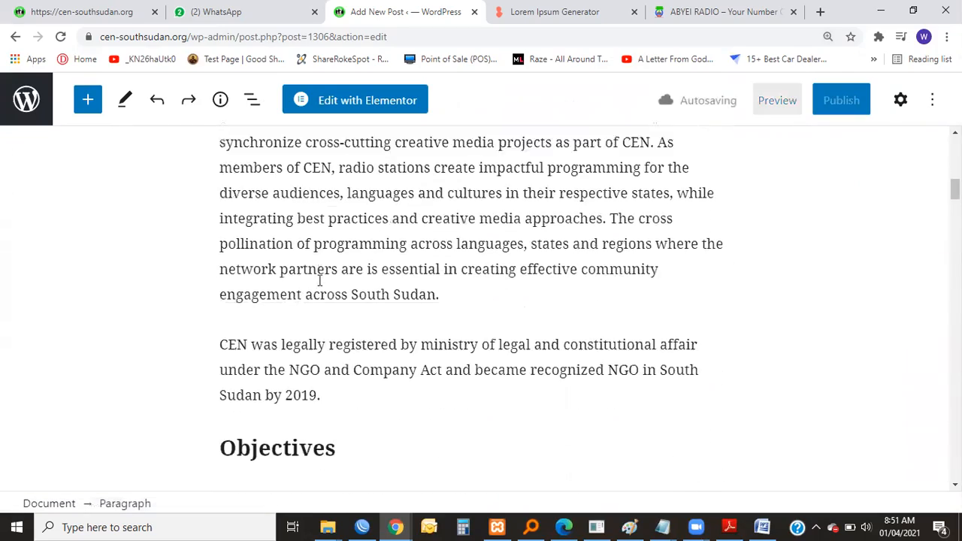
scroll(314, 286, down, 6)
scroll(238, 266, up, 1)
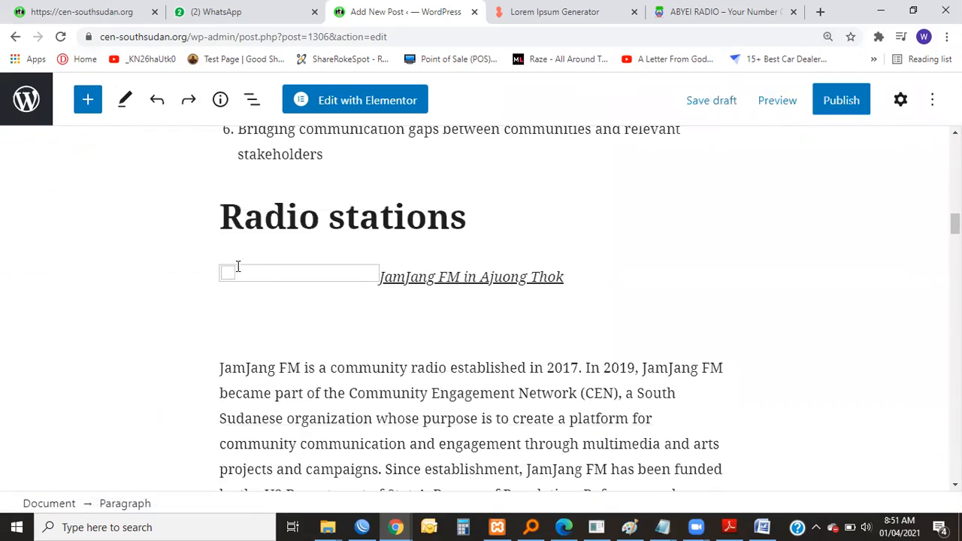
click(227, 275)
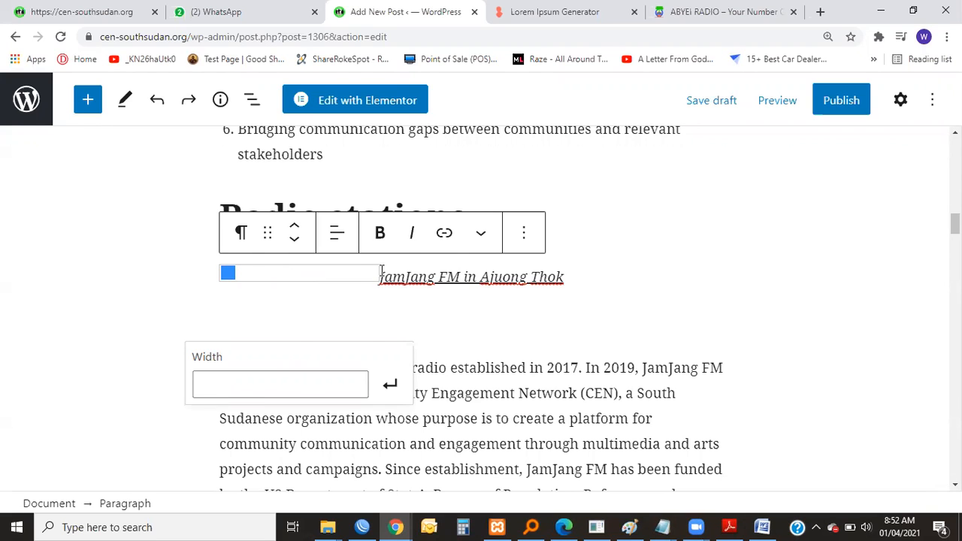
key(Delete)
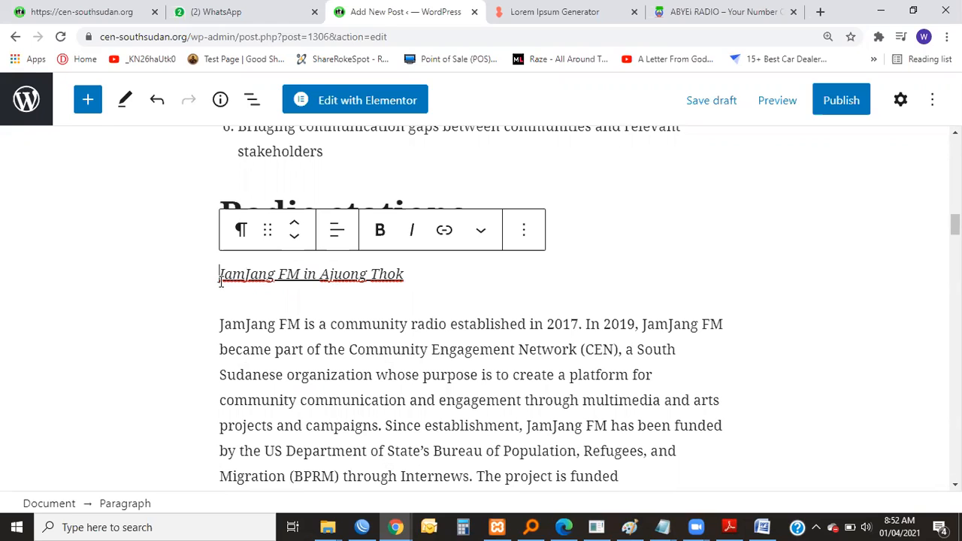
Insert an Image block between the "JamJang FM in Ajuong Thok" line and the JamJang FM paragraph.
click(240, 299)
right_click(219, 303)
click(337, 320)
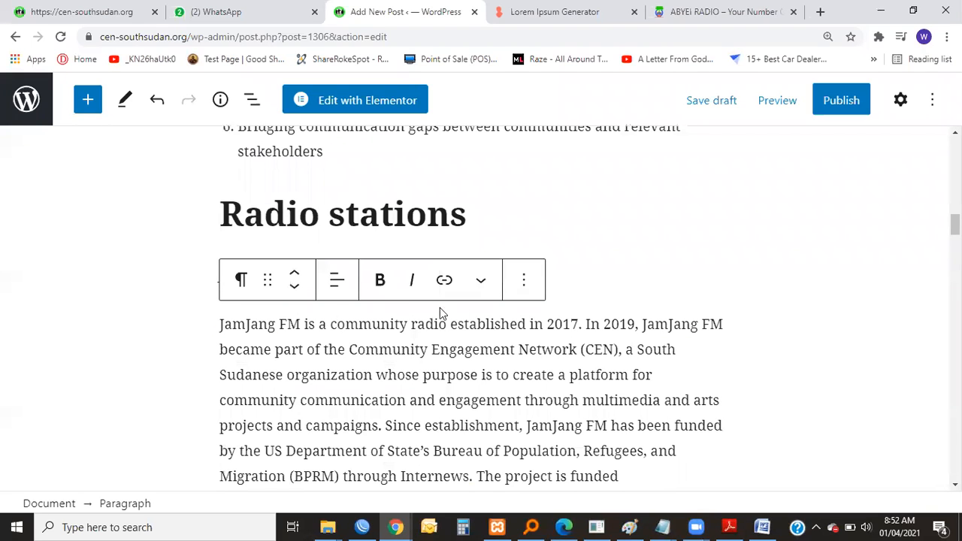
click(616, 263)
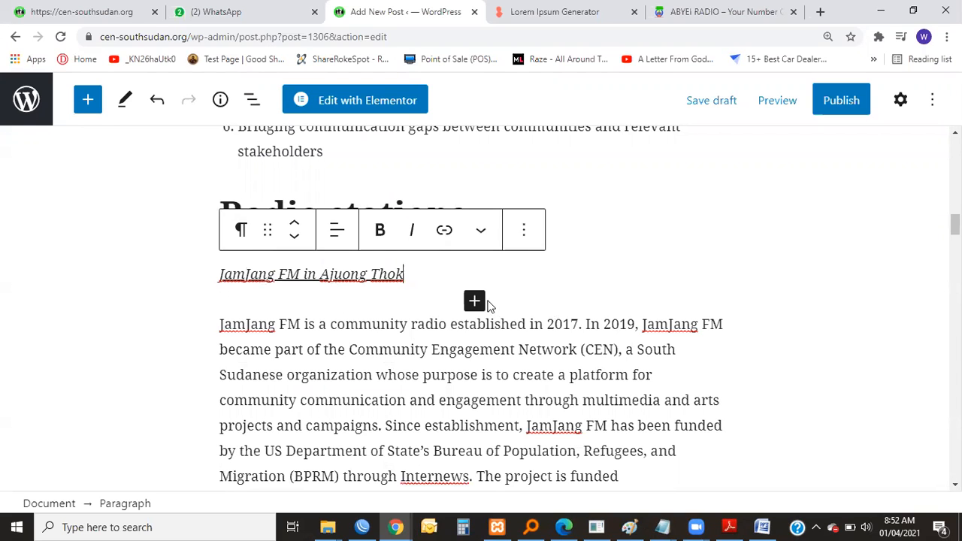
click(474, 301)
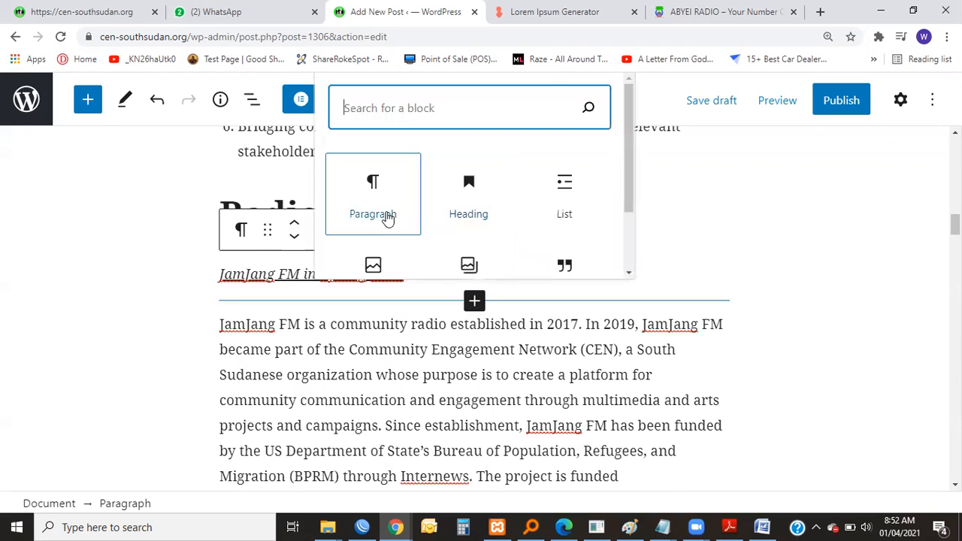
scroll(360, 225, down, 1)
click(369, 234)
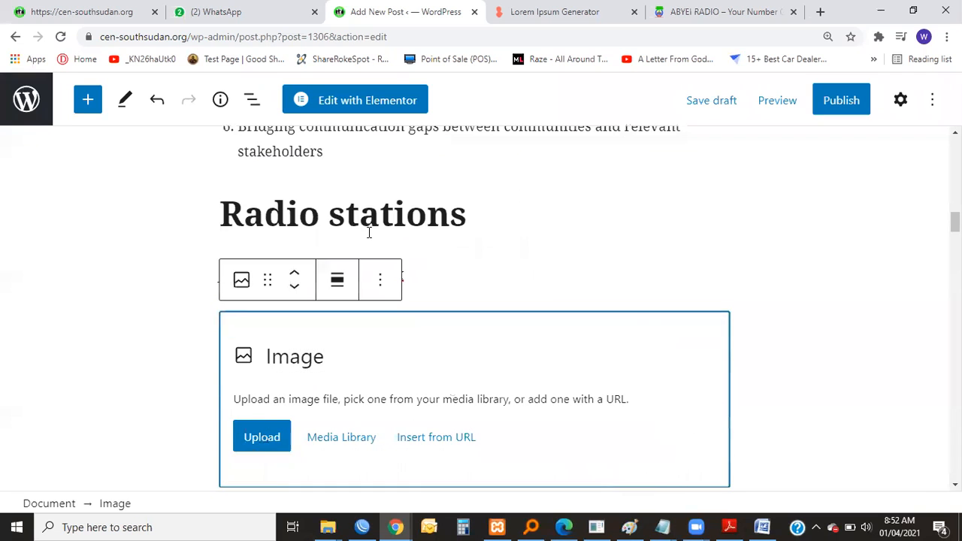
Fill the new image block with the JamJang 89.4 FM logo from the media library.
scroll(367, 295, up, 2)
scroll(365, 293, down, 5)
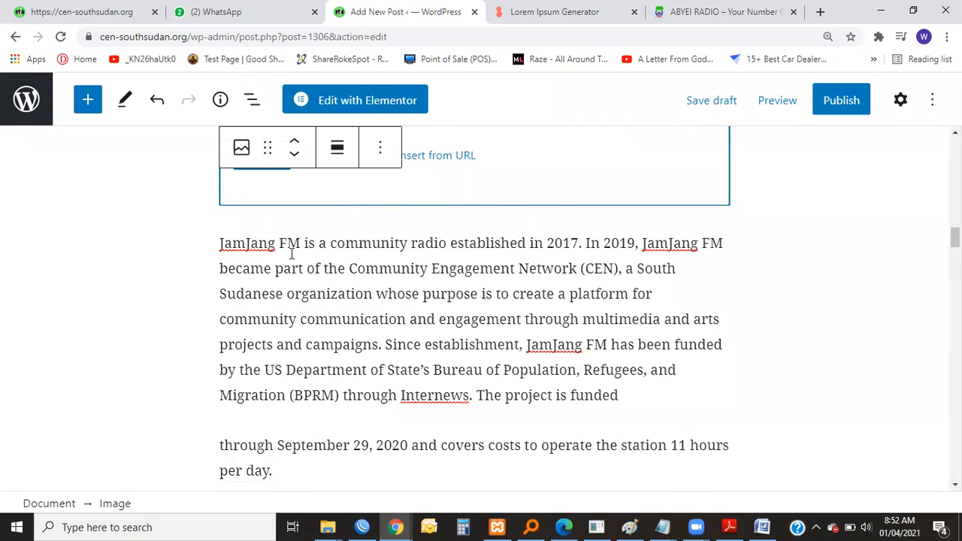
scroll(292, 254, up, 2)
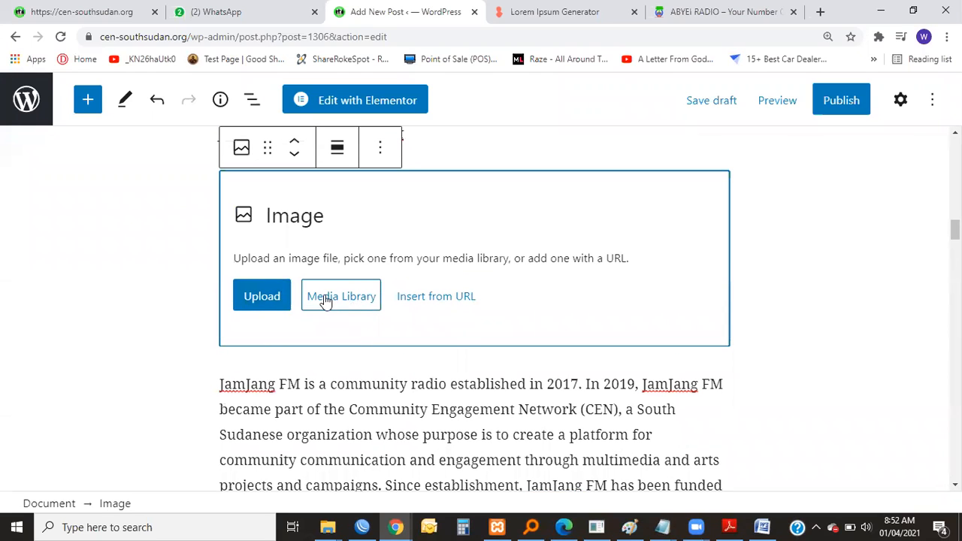
click(342, 299)
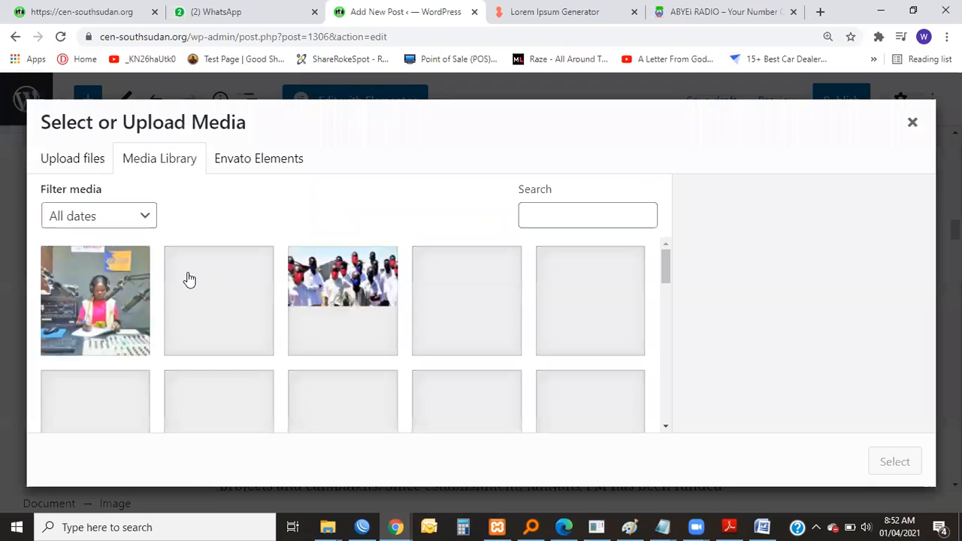
scroll(241, 304, down, 5)
scroll(263, 304, down, 10)
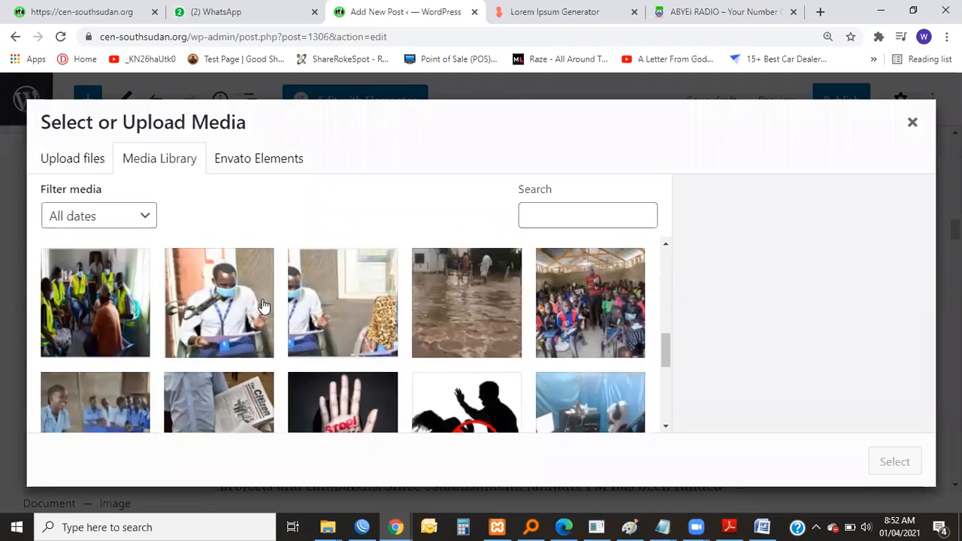
click(354, 358)
click(883, 465)
scroll(564, 328, up, 5)
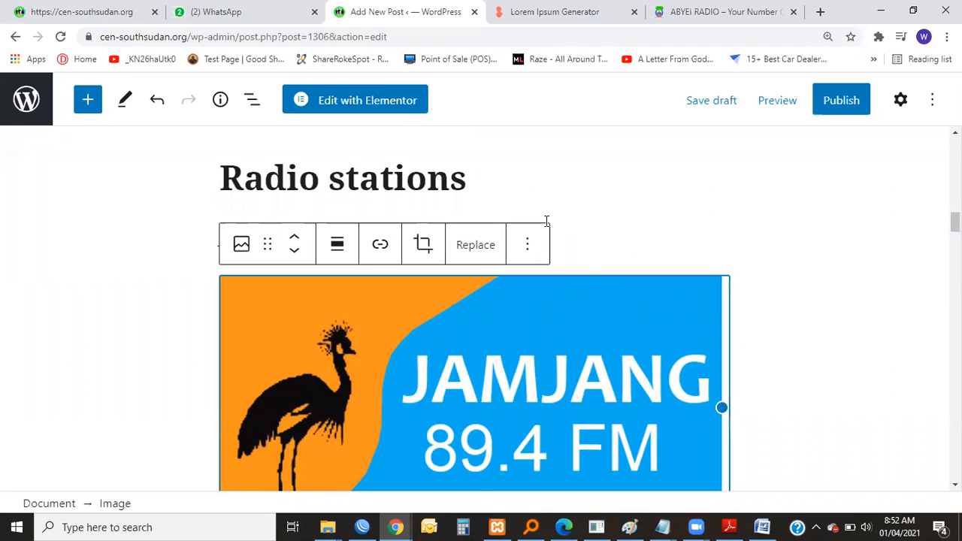
Shrink the JamJang logo to about half the text column's width and align it left beside the paragraph.
click(528, 183)
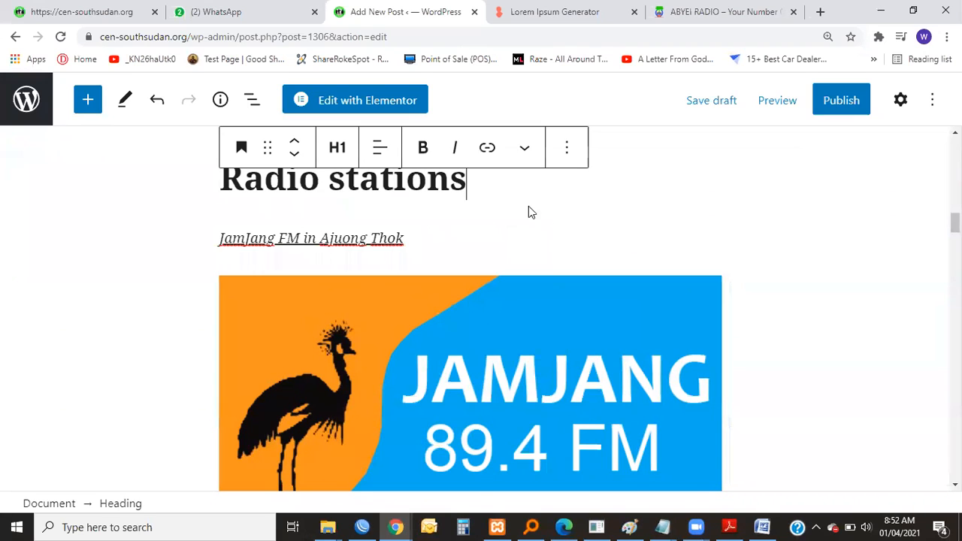
click(529, 282)
drag(723, 390, 499, 374)
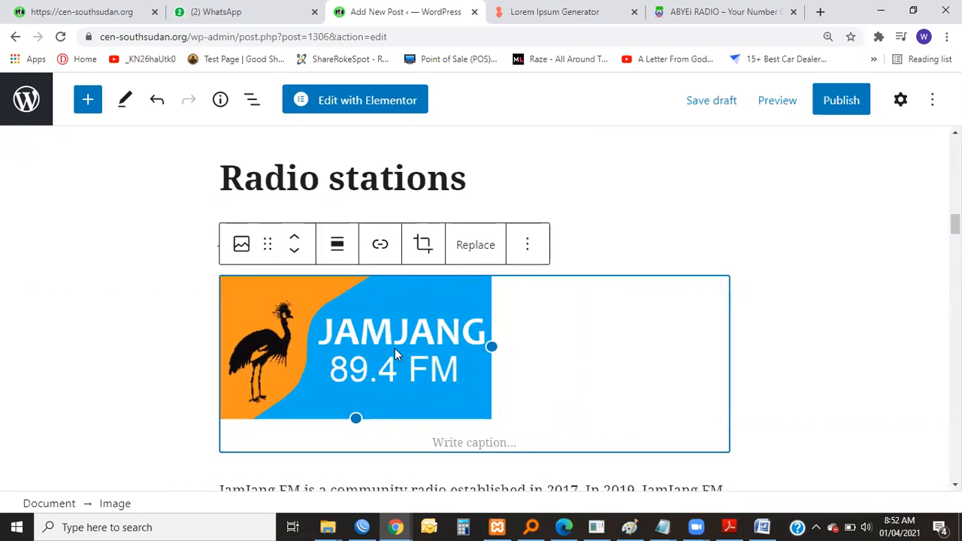
right_click(338, 249)
click(335, 246)
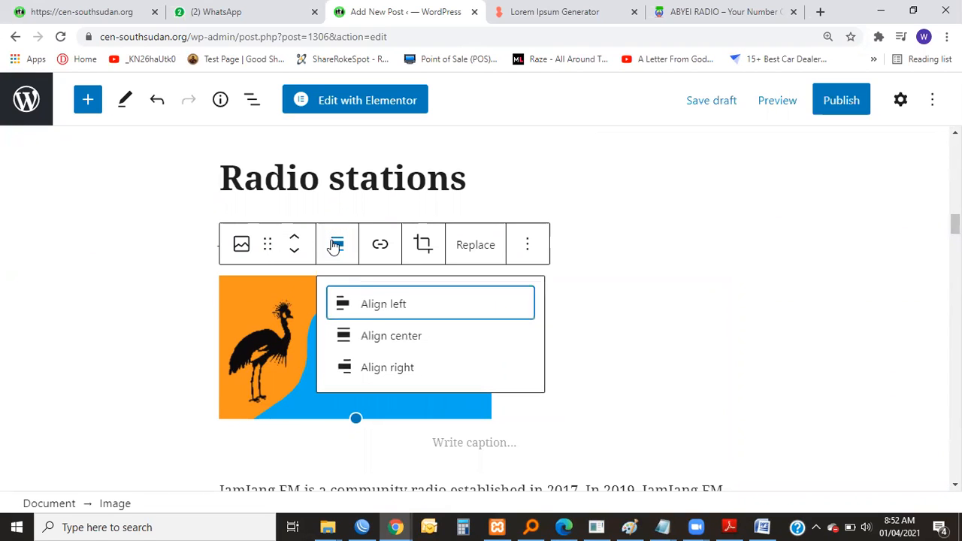
click(358, 306)
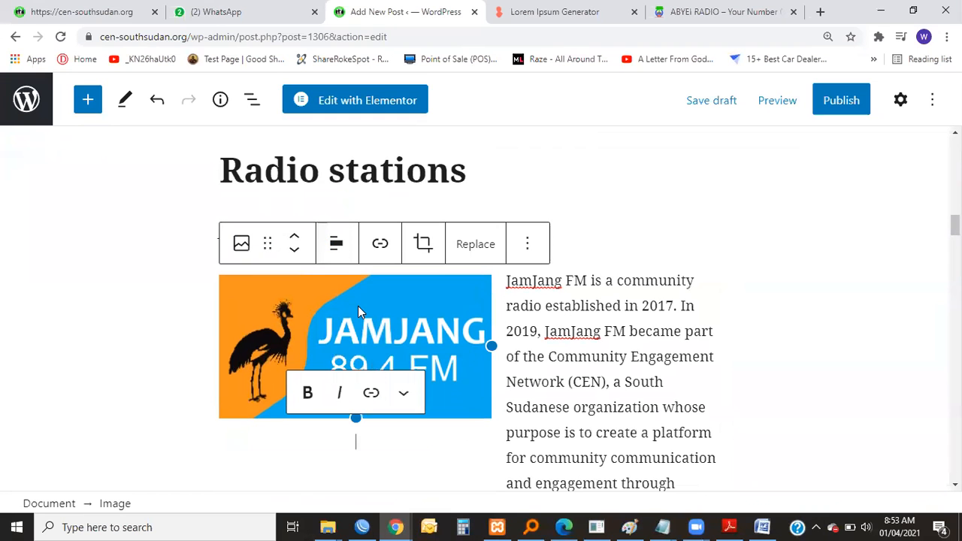
Try right alignment for the JamJang logo and return it to left alignment.
click(350, 245)
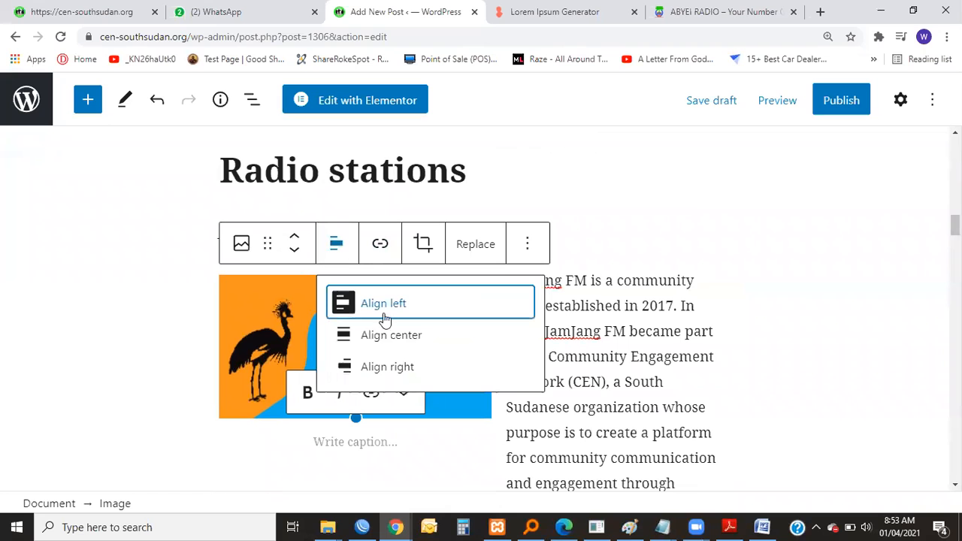
click(387, 368)
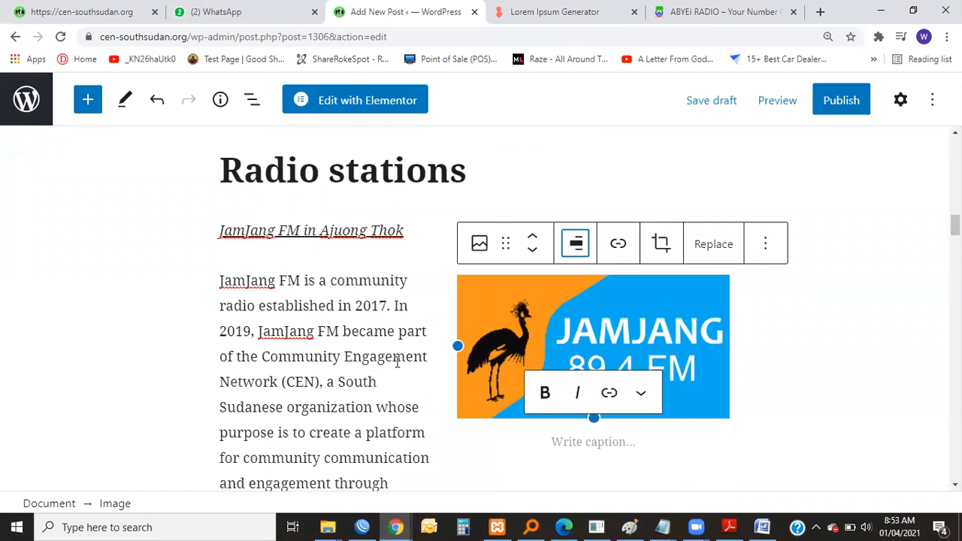
scroll(523, 370, down, 3)
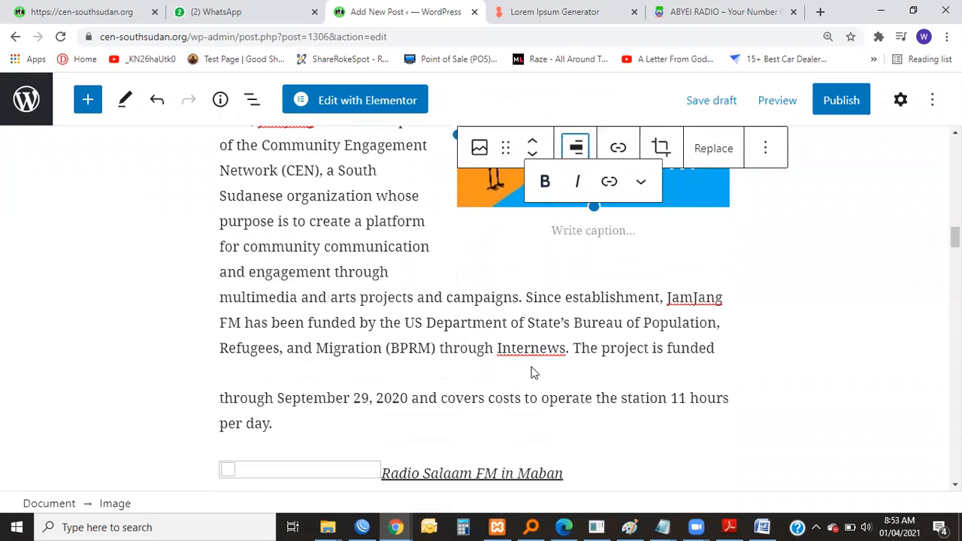
scroll(557, 338, up, 3)
click(576, 245)
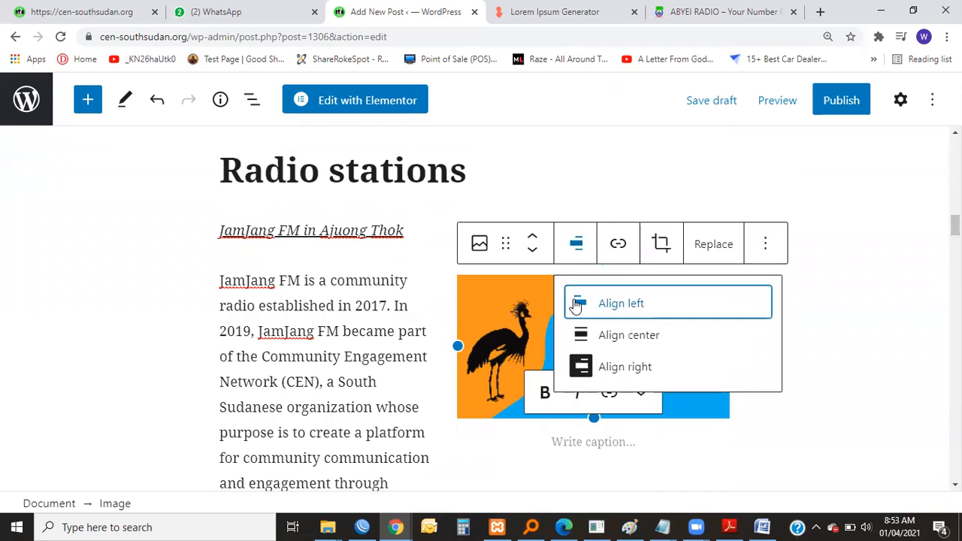
click(597, 316)
click(621, 305)
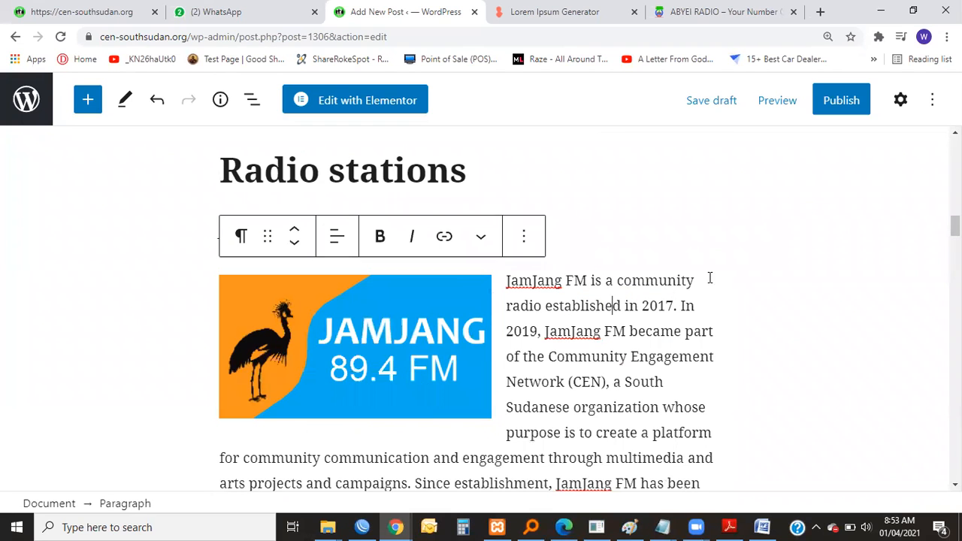
Delete the broken image placeholder beside "Radio Salaam FM in Maban".
scroll(691, 280, down, 3)
scroll(618, 306, up, 4)
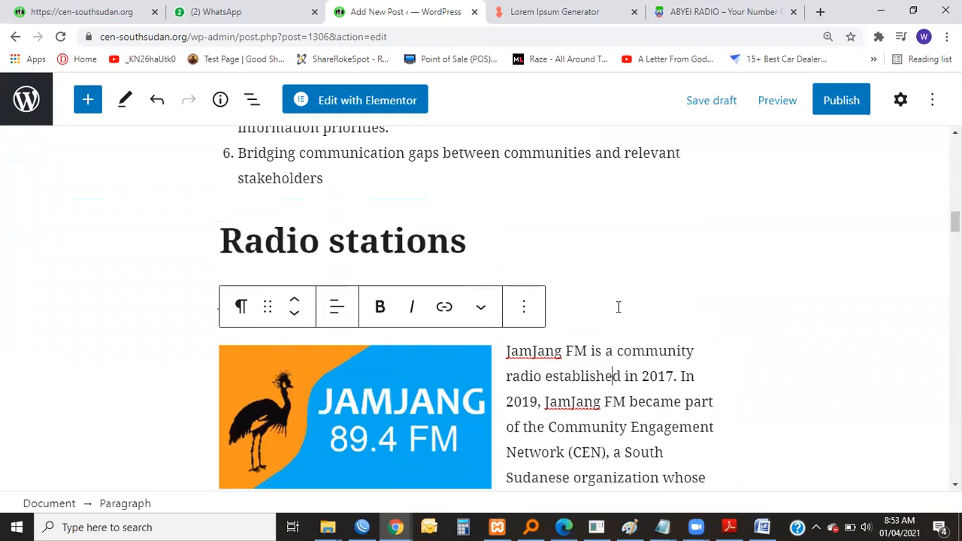
scroll(618, 306, down, 6)
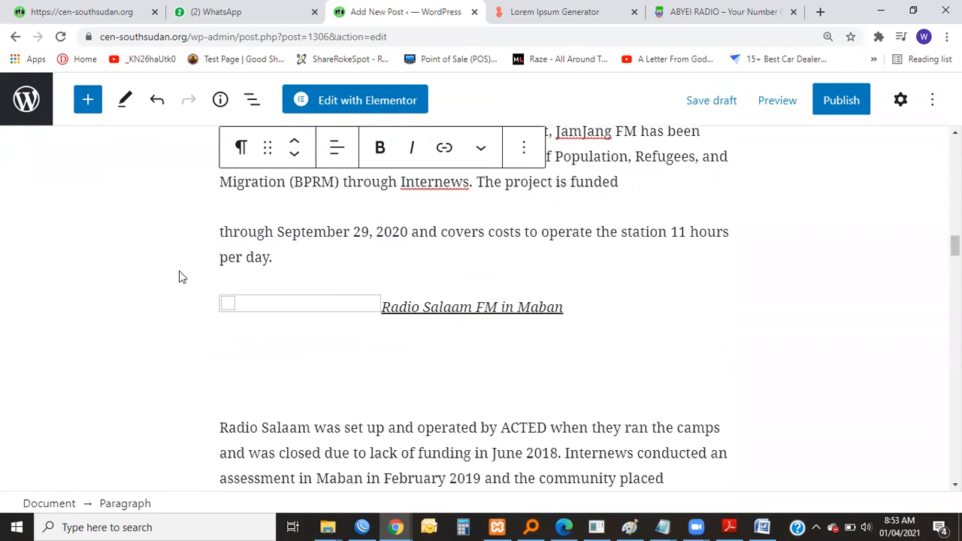
click(218, 301)
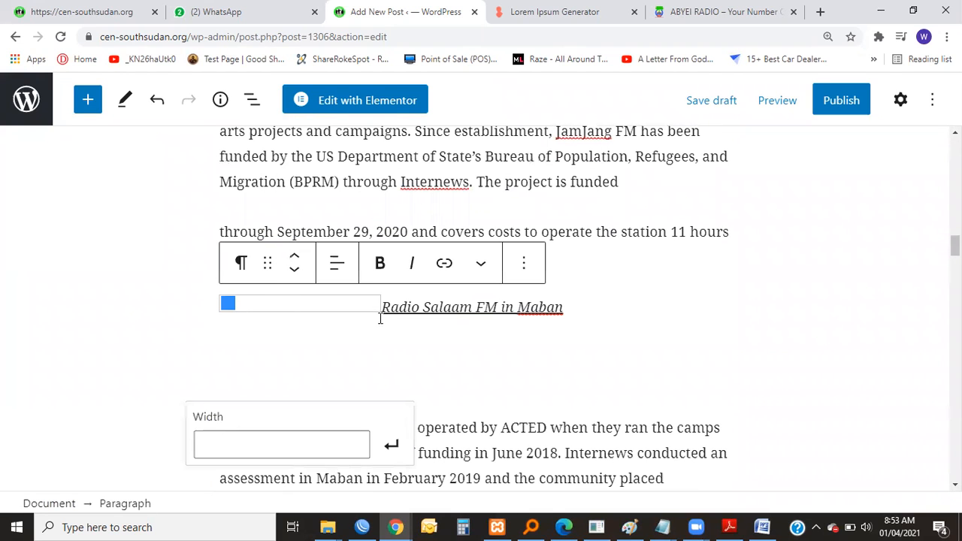
key(BackSpace)
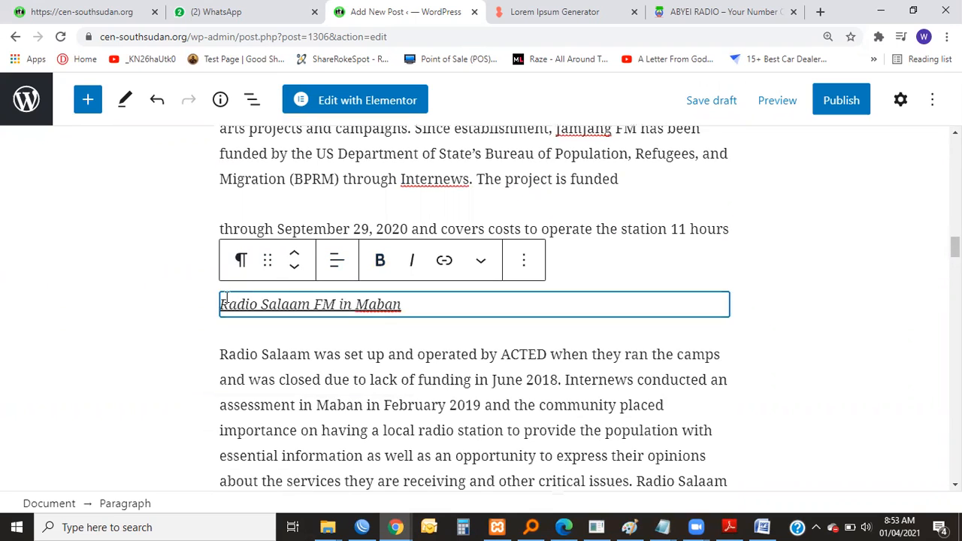
Insert an Image block between the "Radio Salaam FM in Maban" line and the Radio Salaam paragraph.
click(522, 267)
click(530, 270)
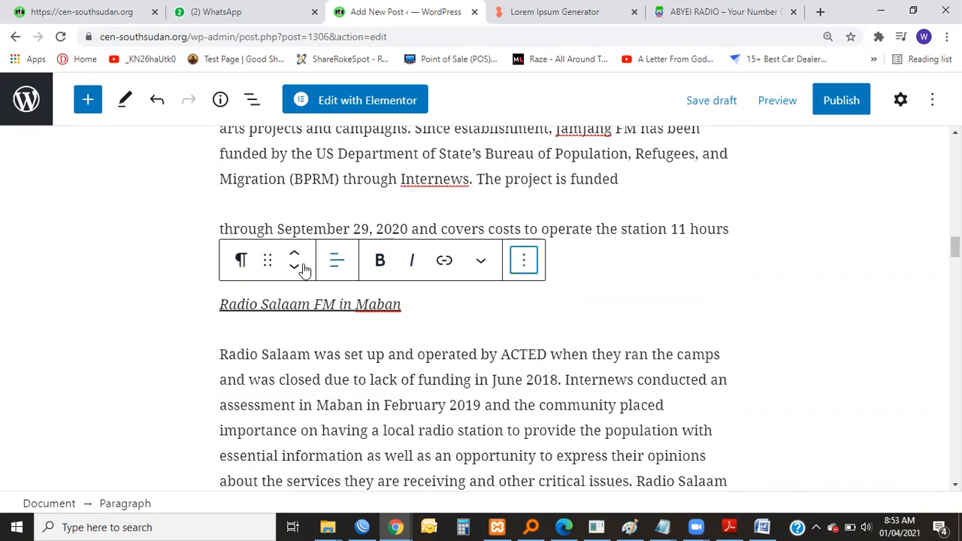
click(412, 338)
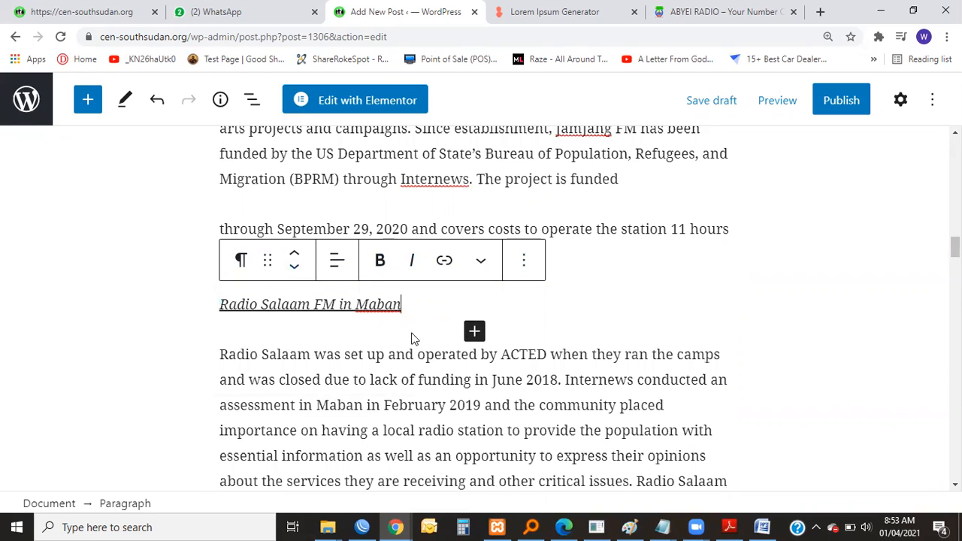
click(473, 331)
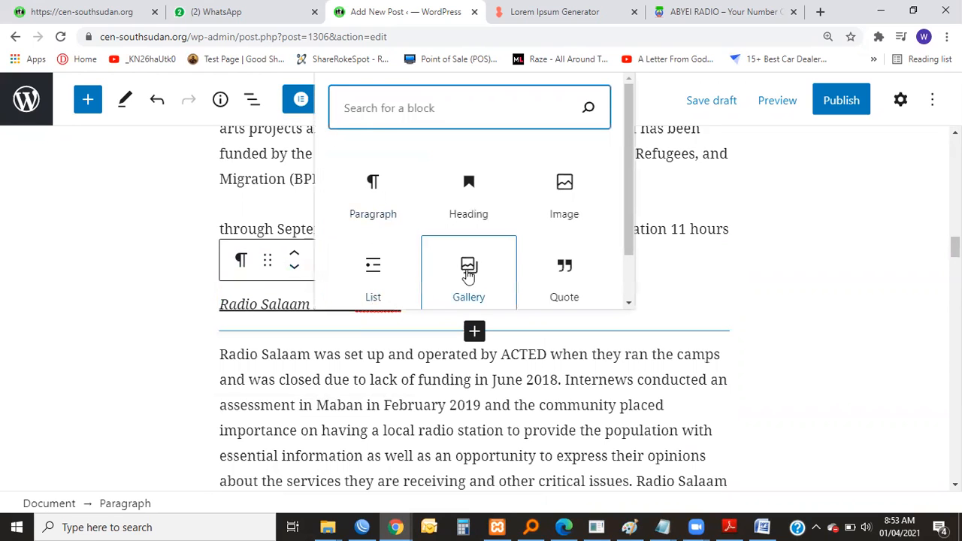
click(555, 199)
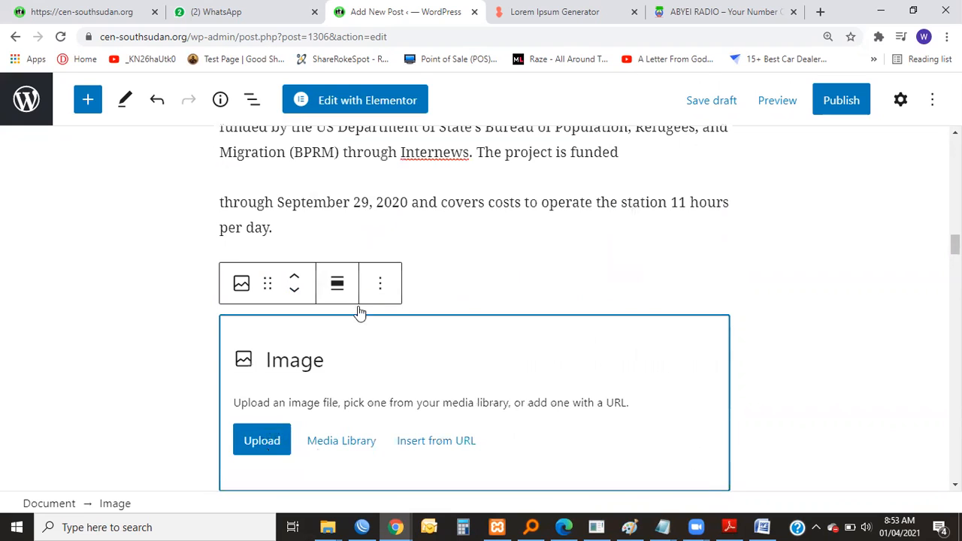
Fill the Radio Salaam image block with Radio-Salaam.png from the media library.
click(338, 442)
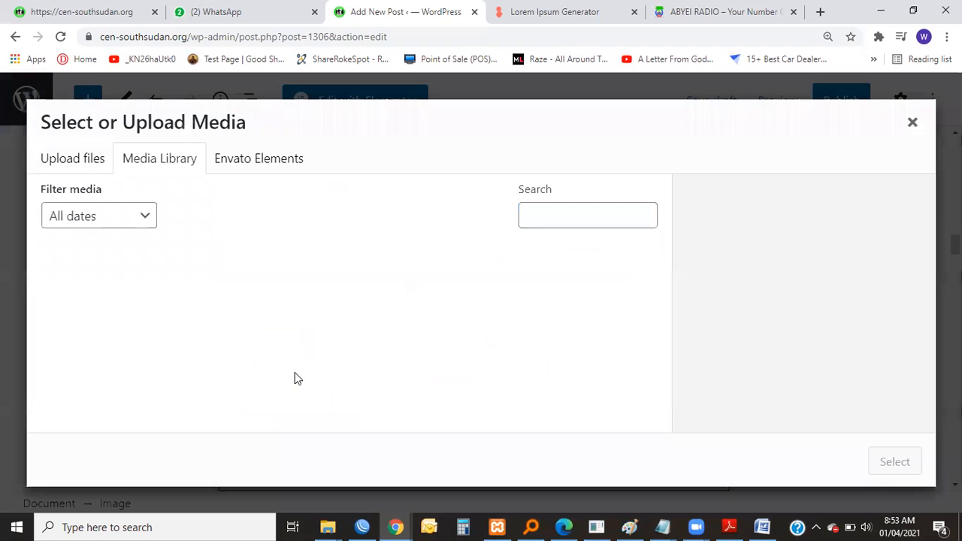
scroll(297, 300, down, 10)
scroll(300, 288, down, 2)
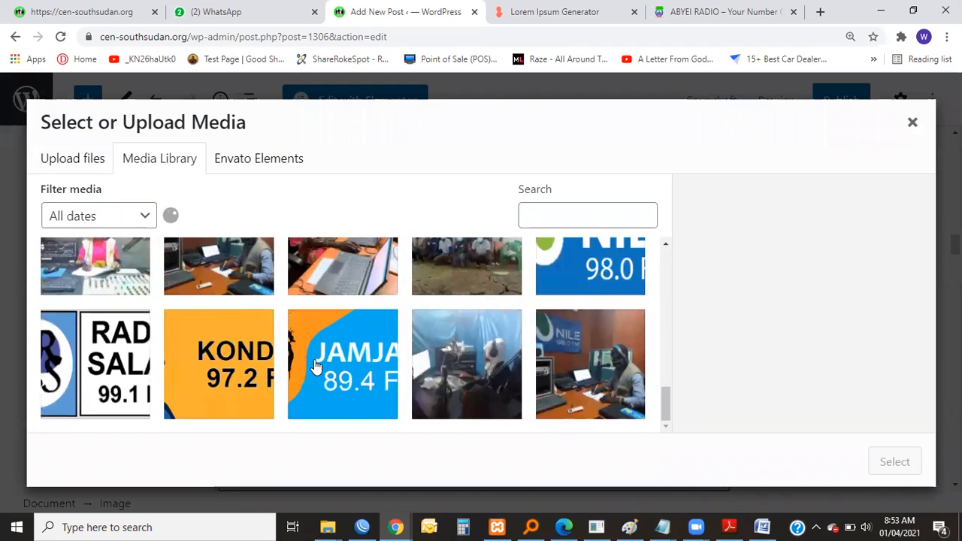
click(147, 358)
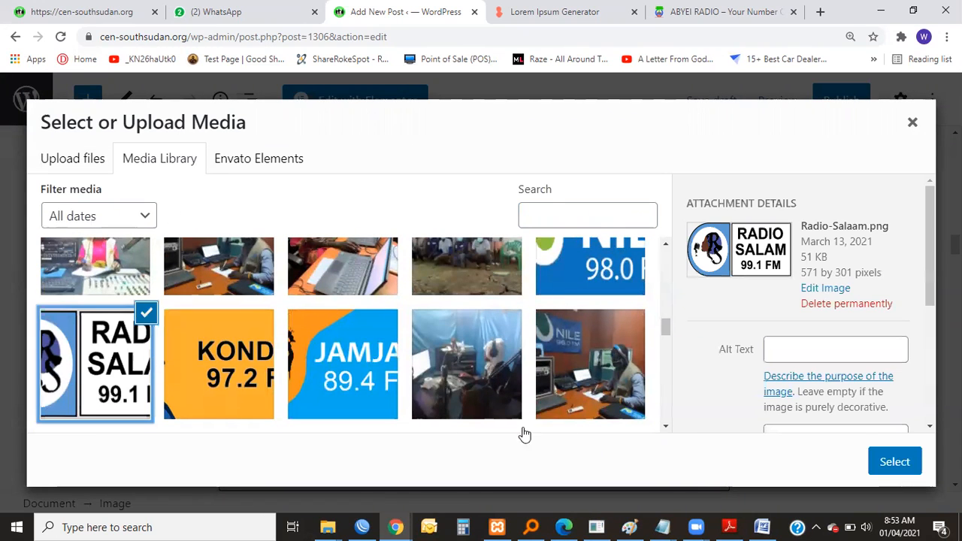
click(910, 463)
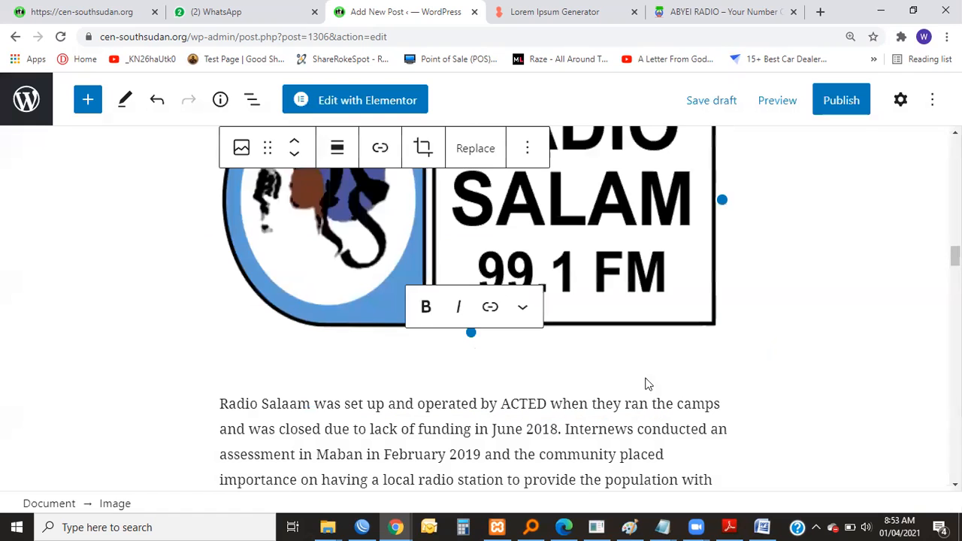
Shrink the Radio Salam logo to slightly over half the text column's width and align it left.
scroll(607, 217, up, 3)
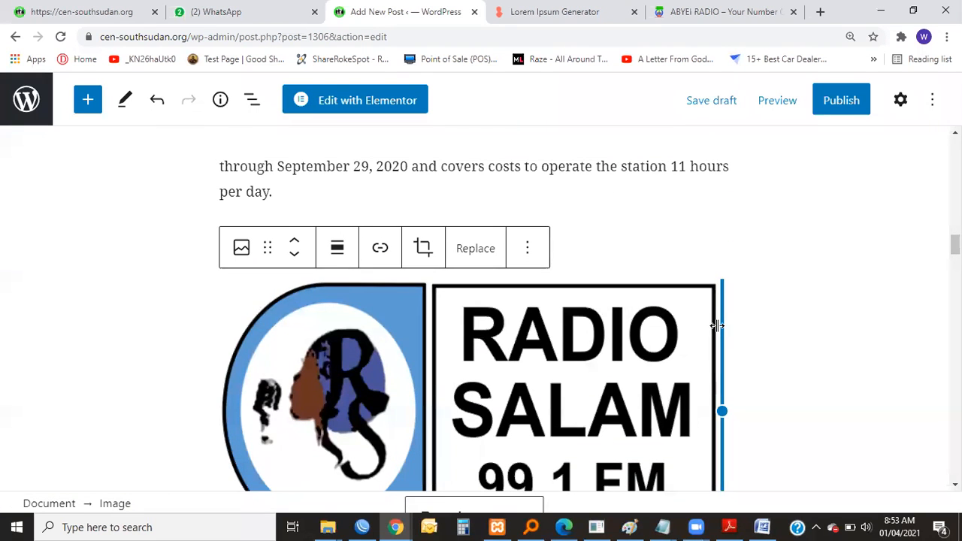
drag(693, 328, 504, 333)
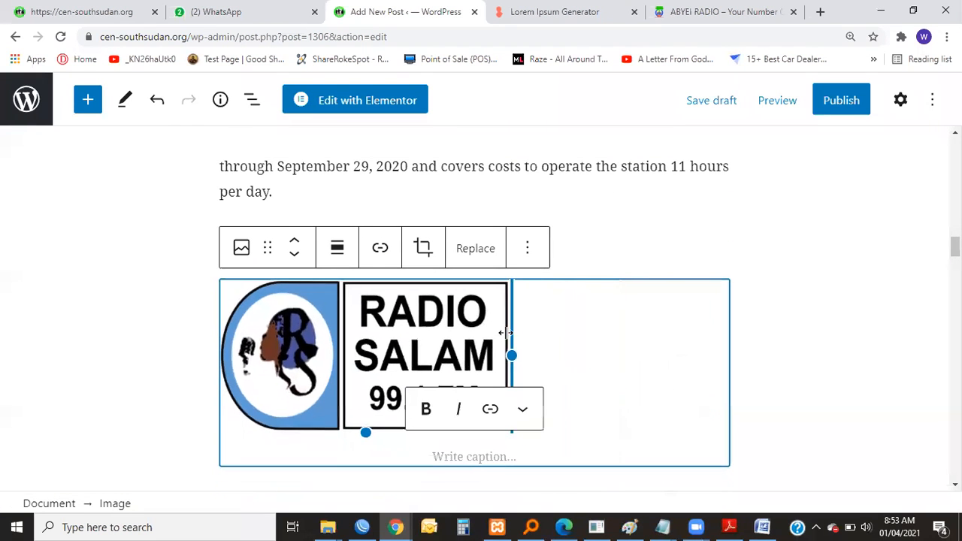
click(333, 252)
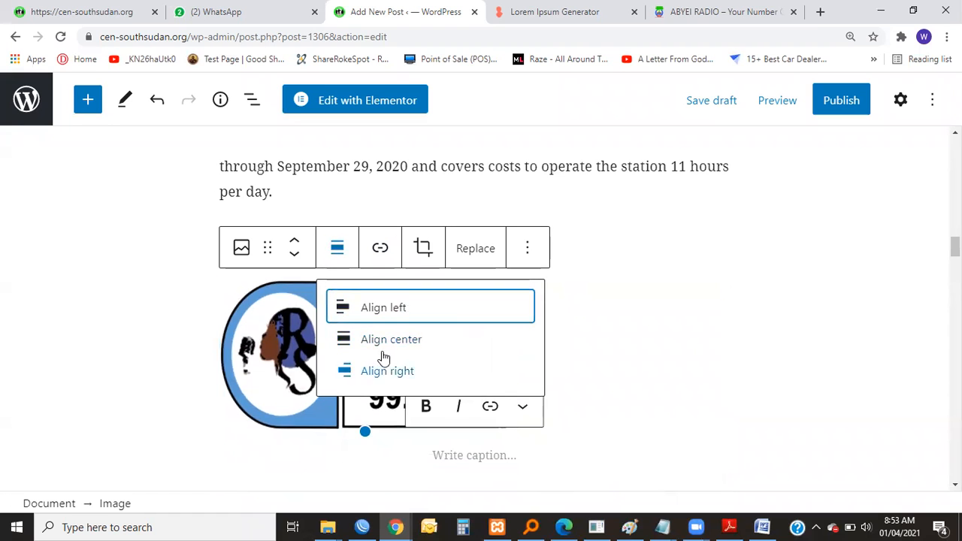
click(383, 310)
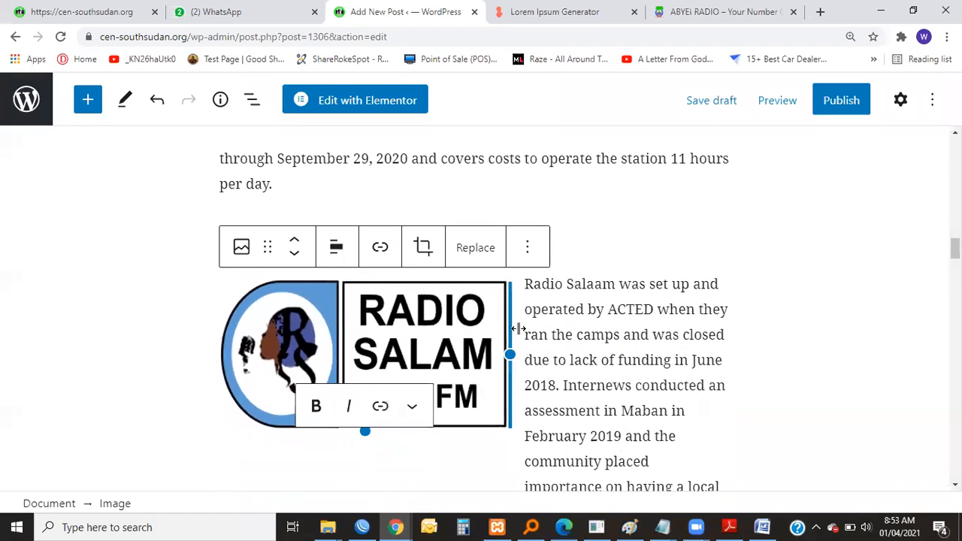
Delete the broken image placeholder in front of the Nile FM paragraph under "Nile FM in Malakal".
scroll(511, 330, down, 2)
scroll(502, 340, down, 2)
click(461, 301)
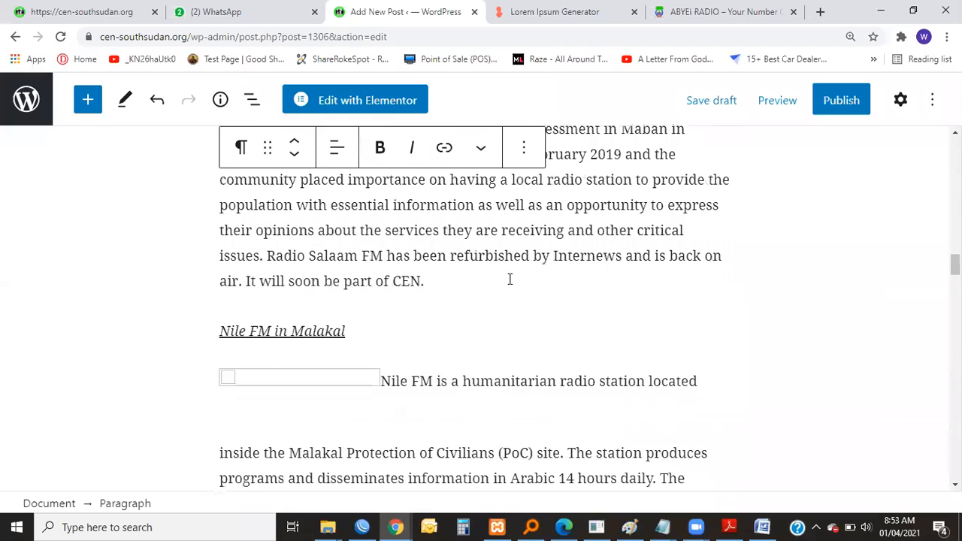
scroll(509, 279, up, 3)
scroll(498, 279, down, 4)
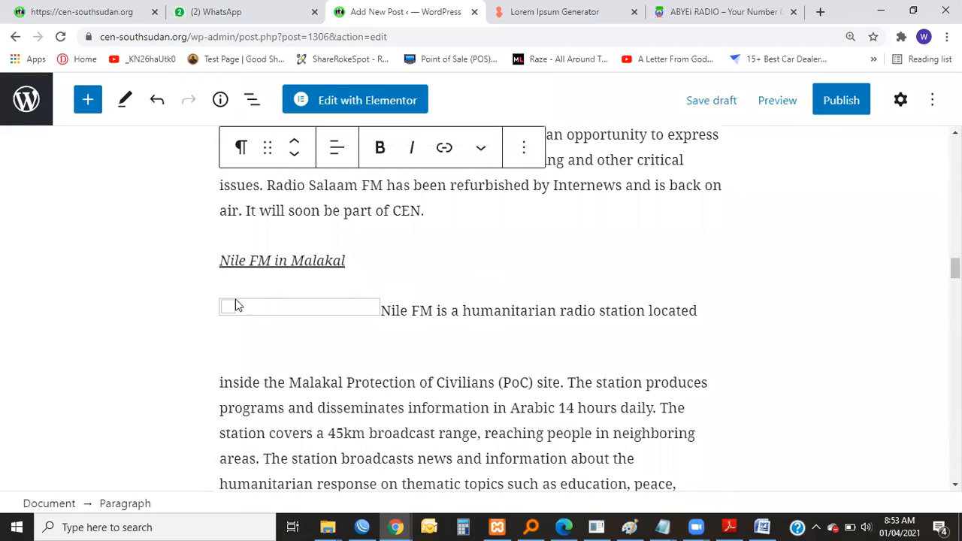
click(235, 305)
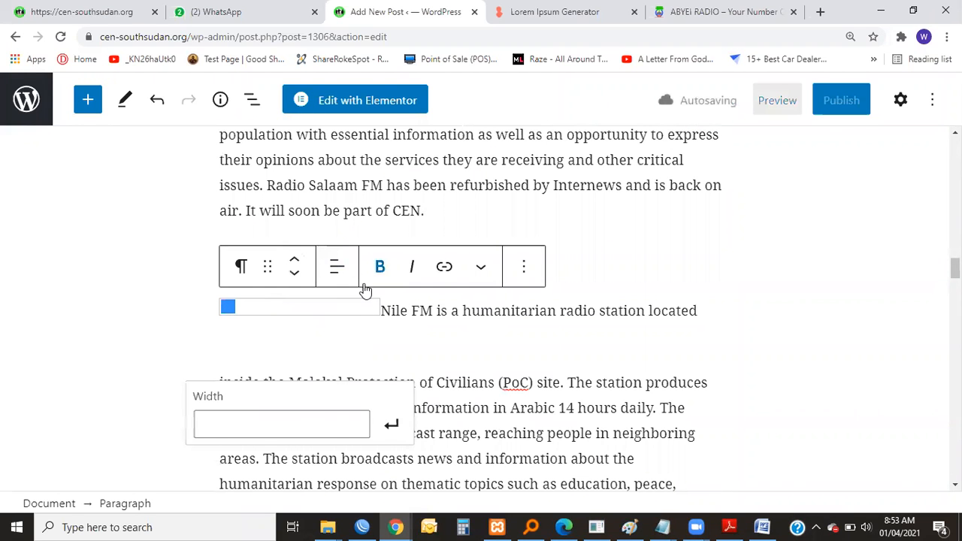
key(Delete)
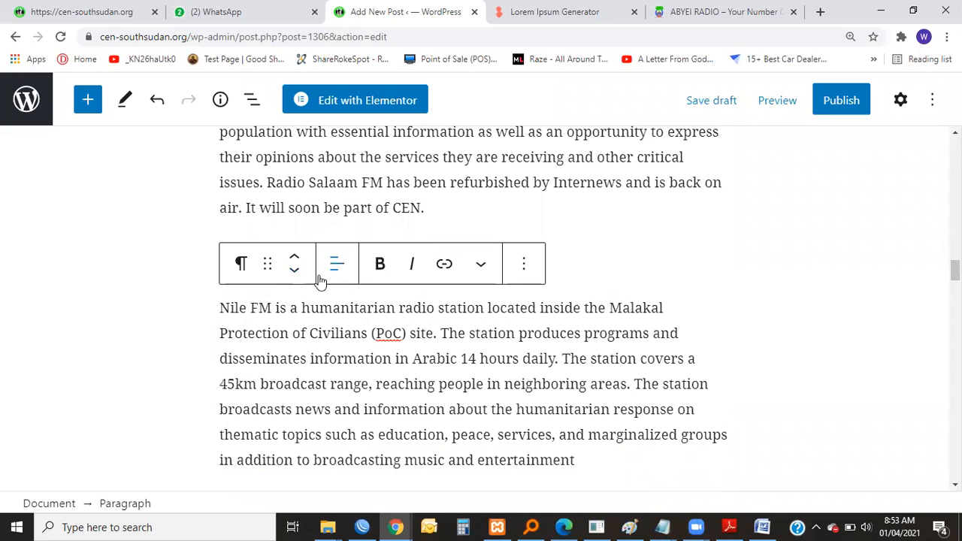
Review the post from its title down through the introduction to the Radio stations section.
scroll(328, 229, up, 4)
scroll(347, 241, up, 8)
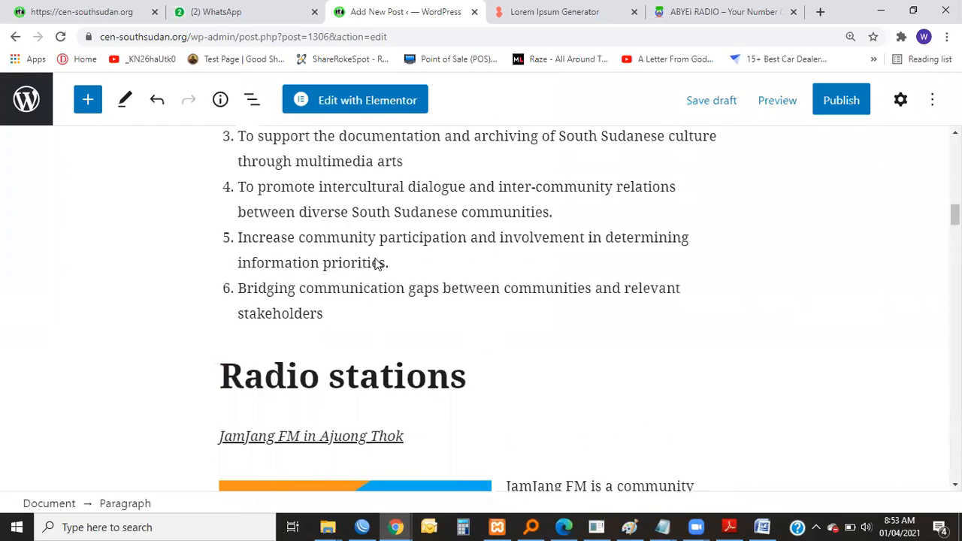
scroll(380, 262, down, 3)
mouse_move(378, 262)
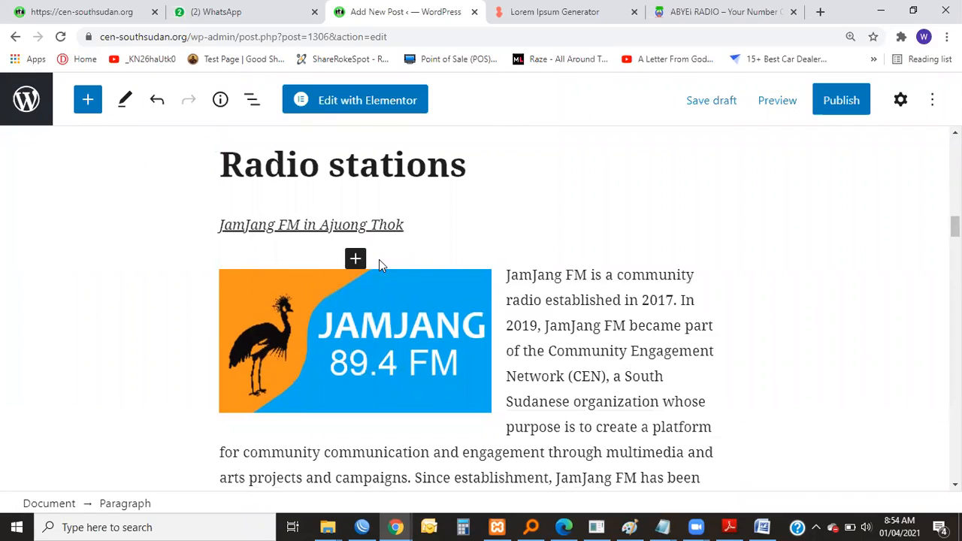
scroll(384, 263, down, 2)
scroll(393, 270, up, 10)
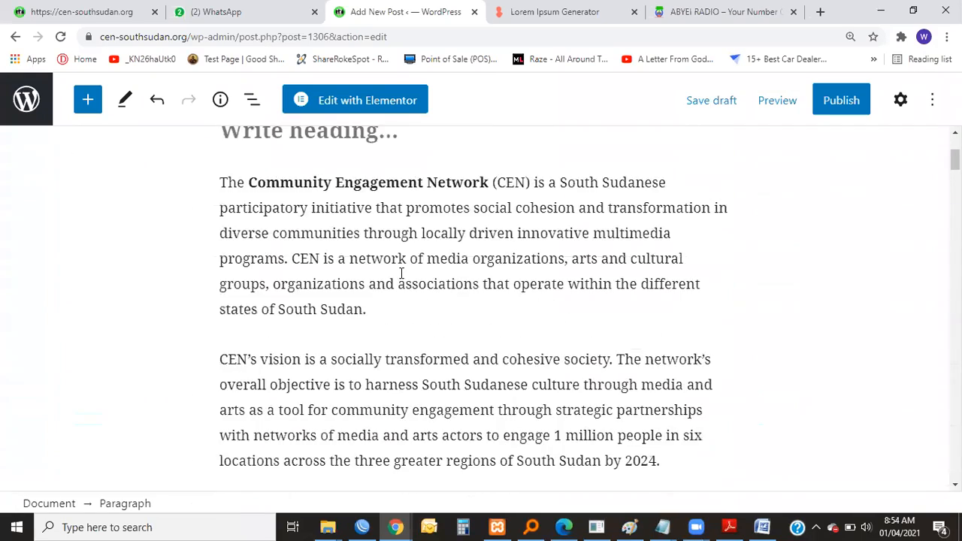
scroll(401, 274, up, 3)
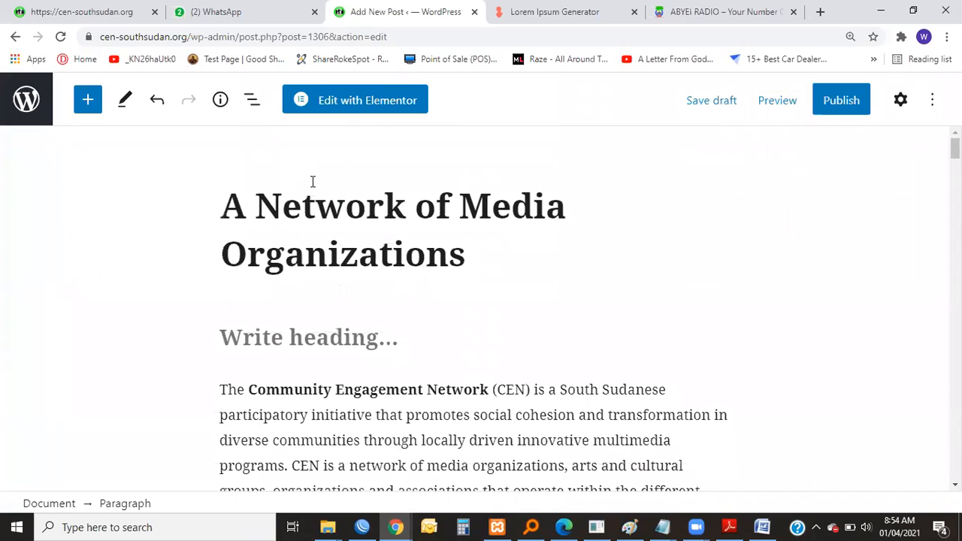
scroll(402, 303, down, 6)
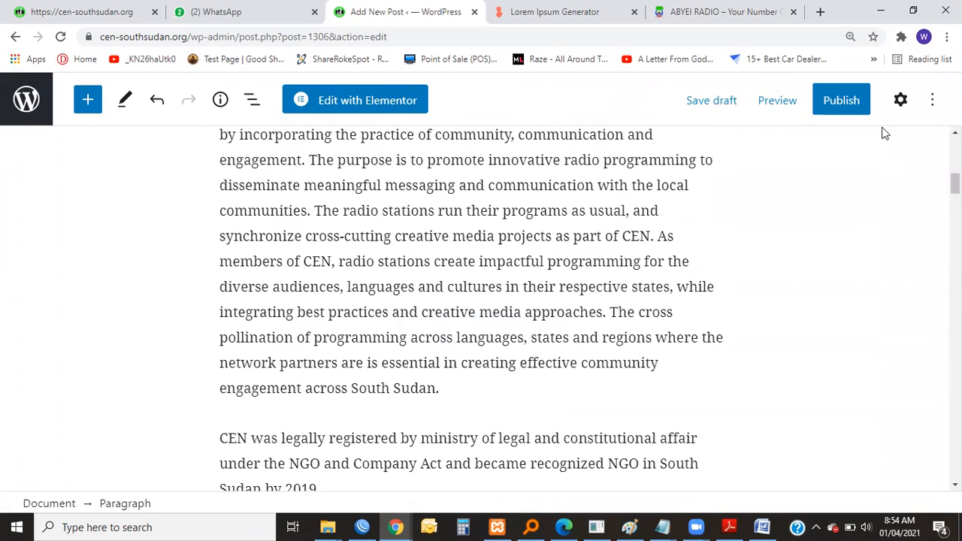
scroll(339, 305, down, 15)
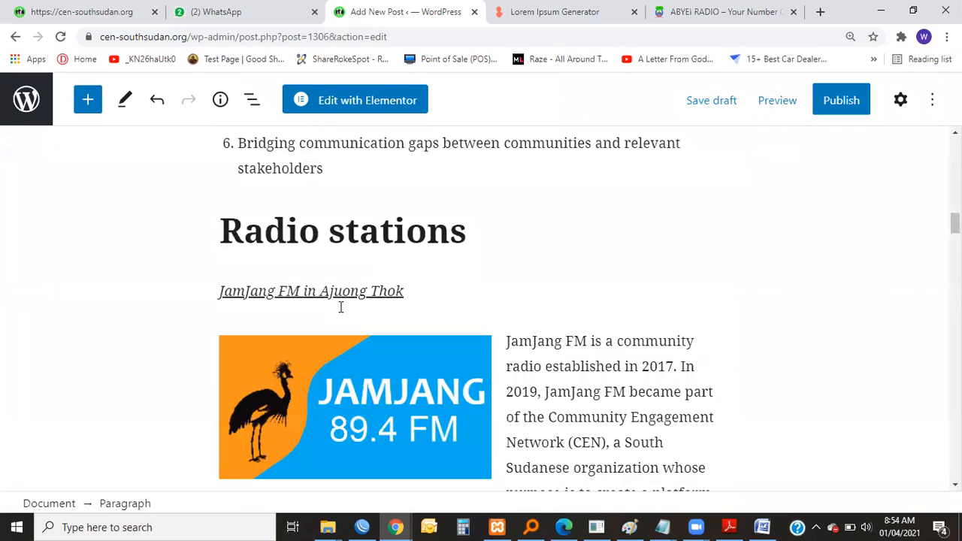
Delete the broken image placeholder in front of the Kondial 97.2 FM paragraph.
scroll(334, 289, down, 4)
scroll(330, 288, up, 1)
click(226, 340)
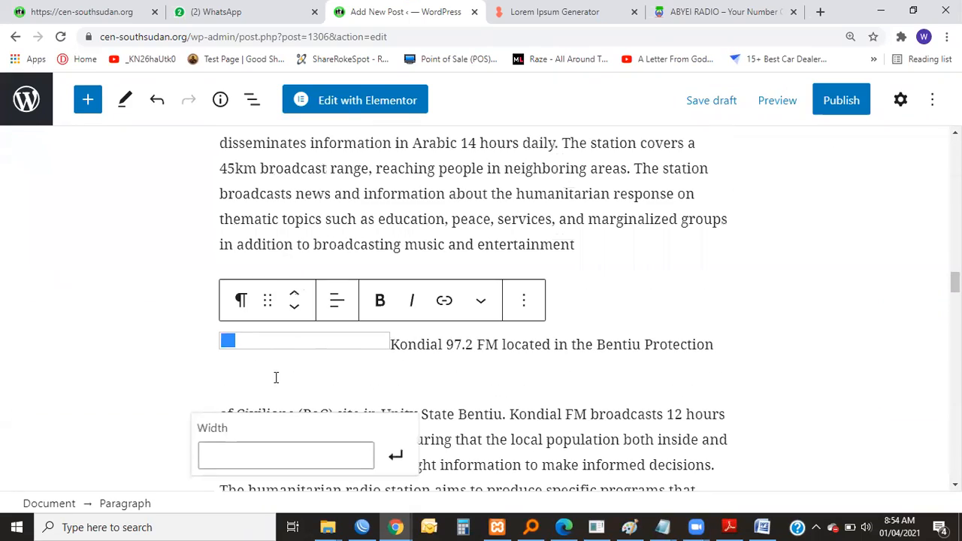
key(BackSpace)
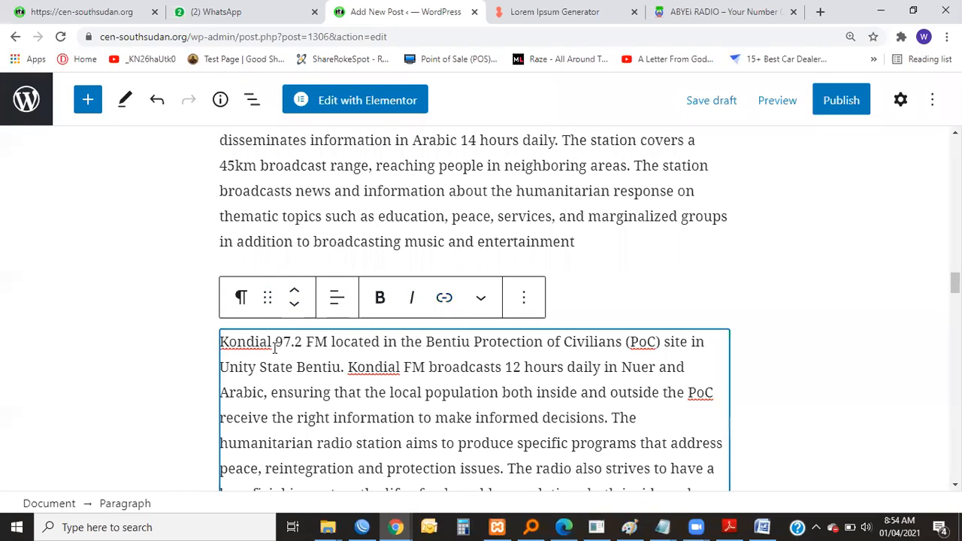
Insert an Image block between the "Kondial FM in Bentiu" line and the Kondial 97.2 FM paragraph.
scroll(507, 338, up, 2)
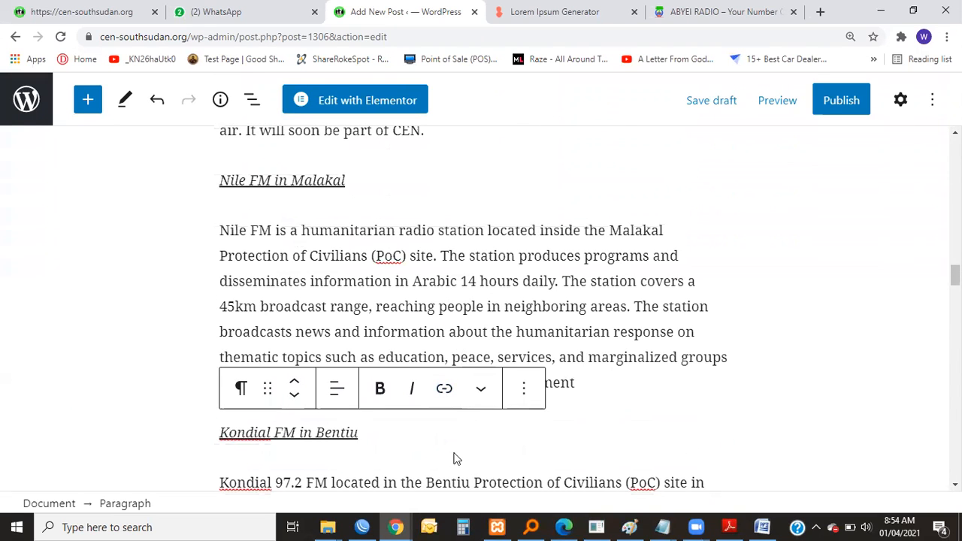
scroll(533, 443, down, 1)
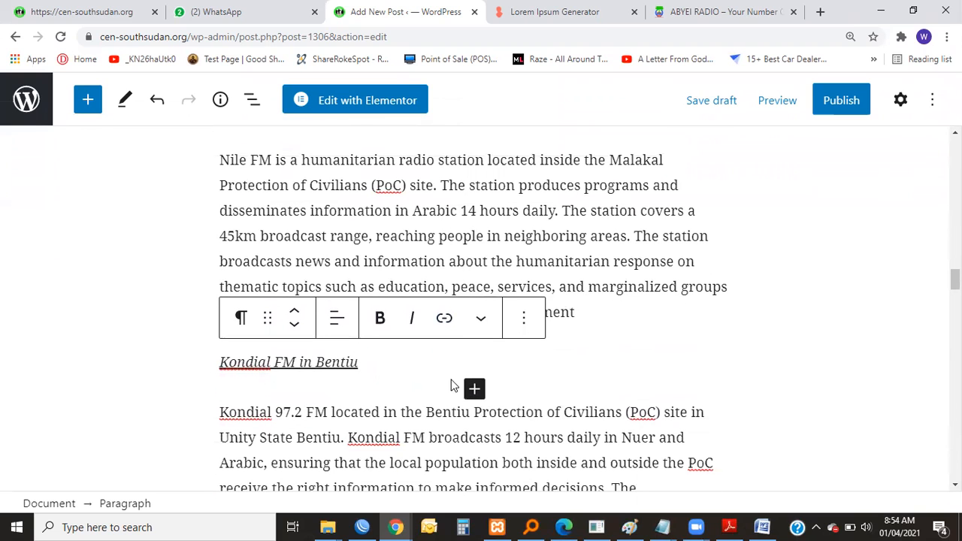
click(474, 388)
right_click(553, 202)
click(563, 184)
click(279, 444)
click(678, 130)
click(369, 436)
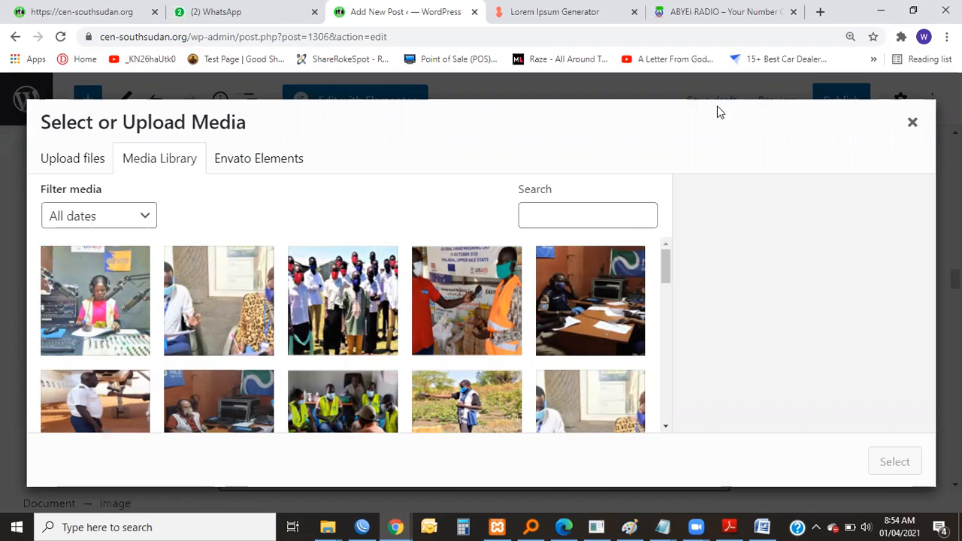
click(912, 123)
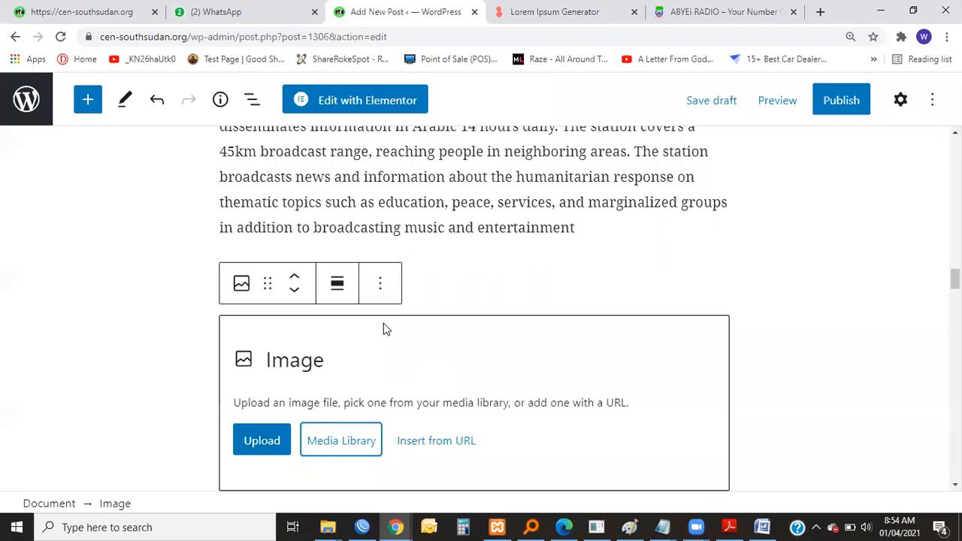
Fill the Kondial image block with Kondial-2.png from the media library.
scroll(384, 329, down, 2)
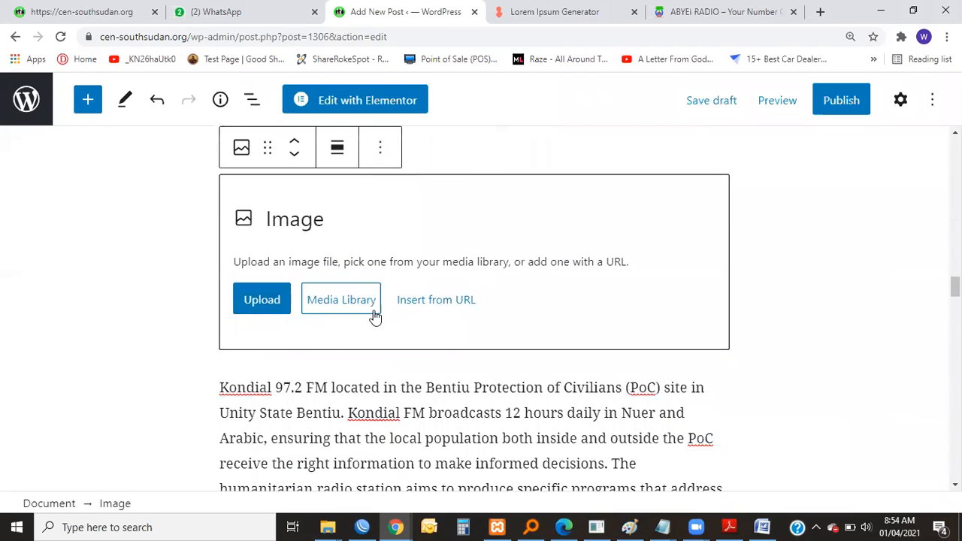
click(350, 303)
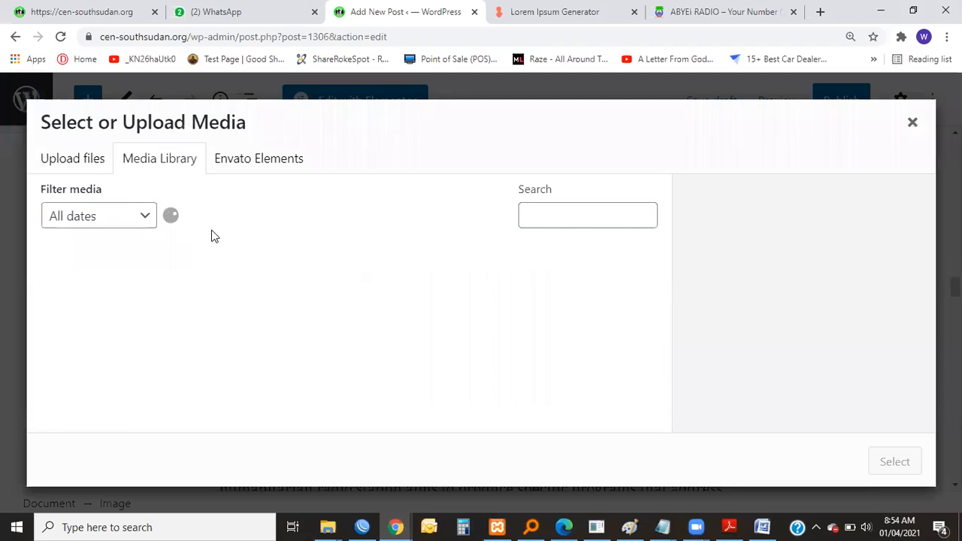
scroll(375, 323, down, 5)
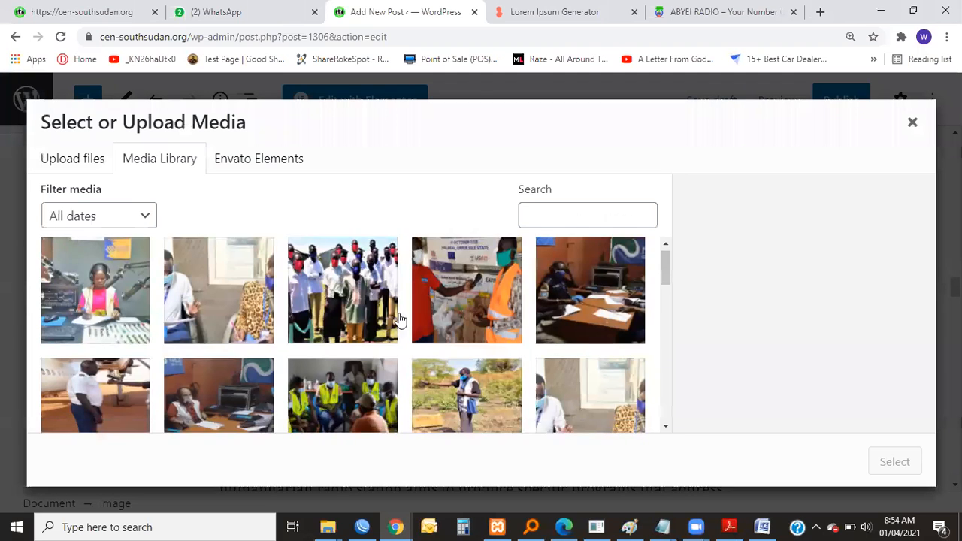
scroll(375, 324, down, 8)
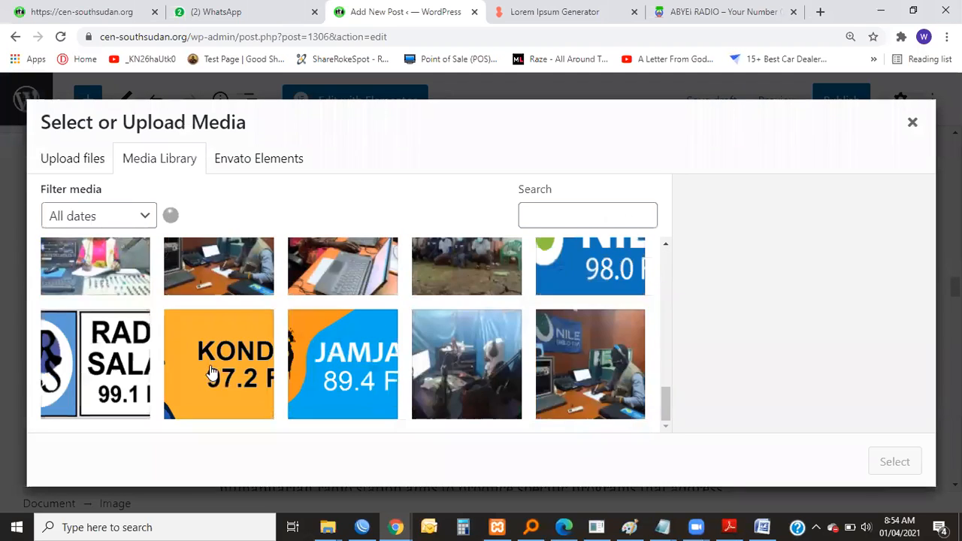
click(226, 363)
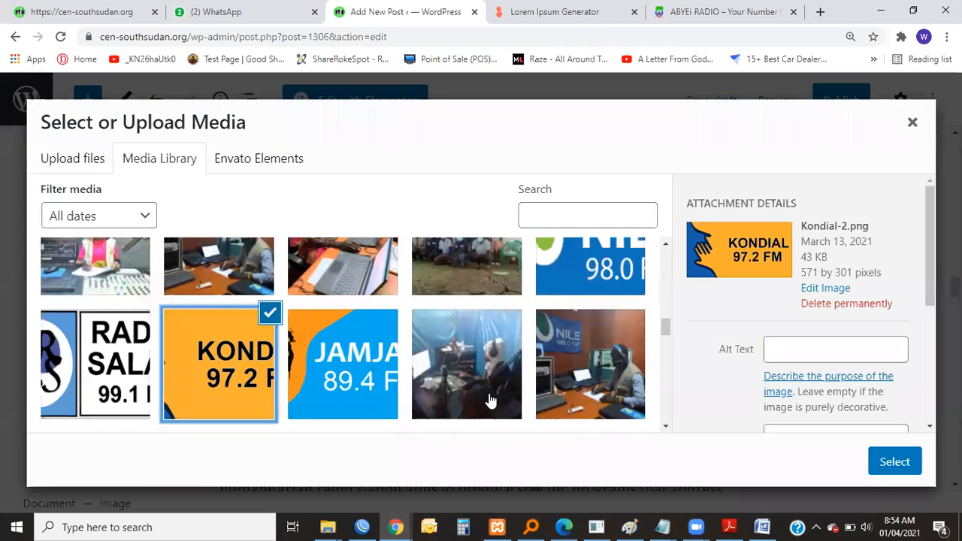
click(894, 462)
Shrink the Kondial logo to about half the text column's width.
scroll(414, 403, down, 4)
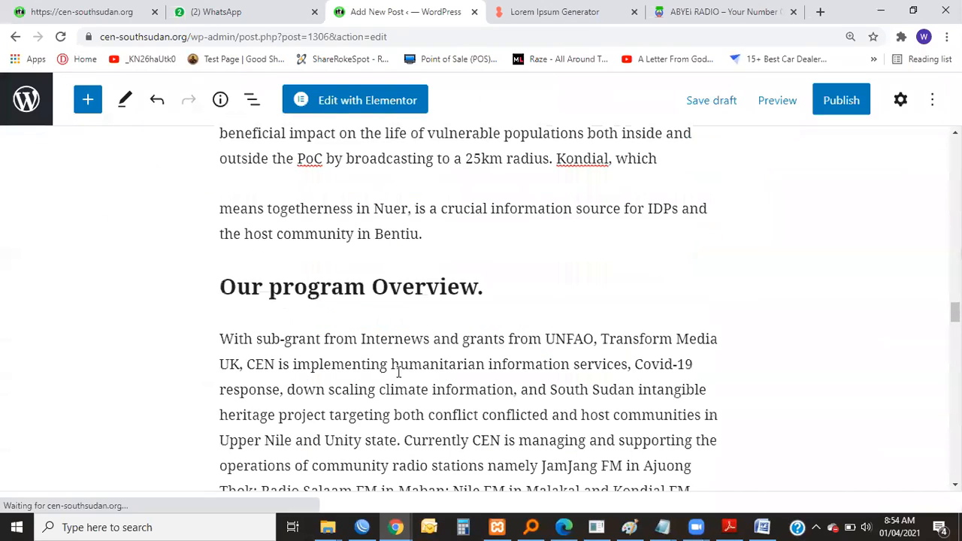
scroll(545, 293, up, 5)
scroll(545, 292, up, 6)
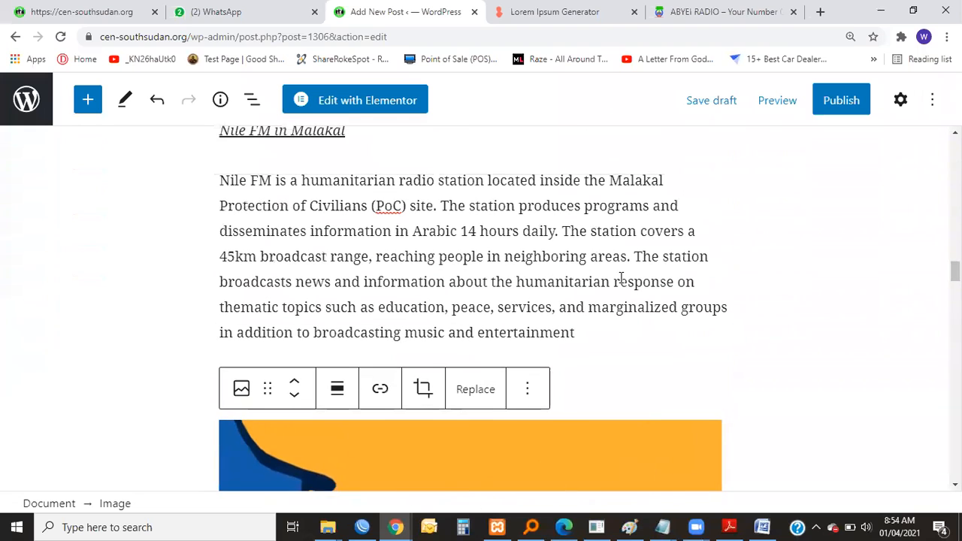
scroll(629, 297, down, 2)
drag(723, 410, 460, 380)
scroll(461, 328, down, 6)
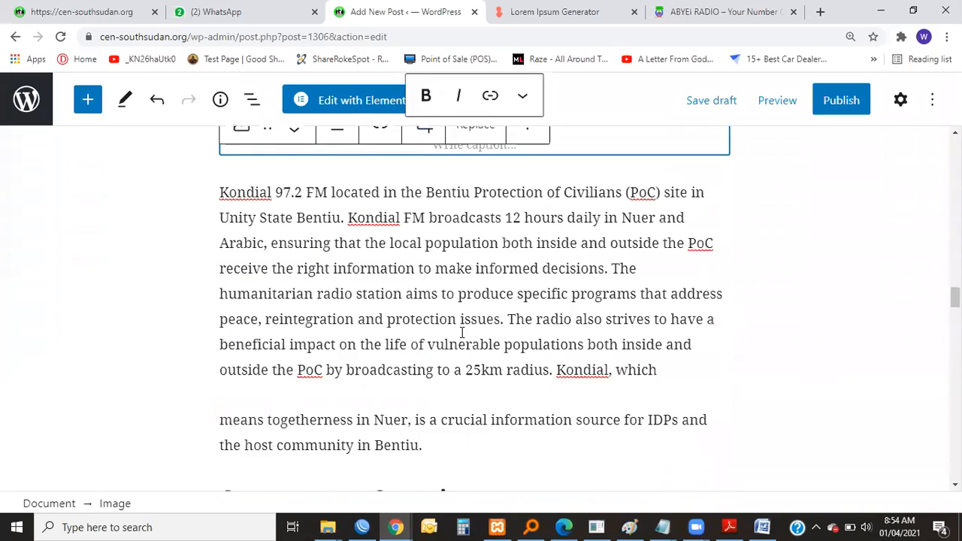
scroll(461, 332, up, 6)
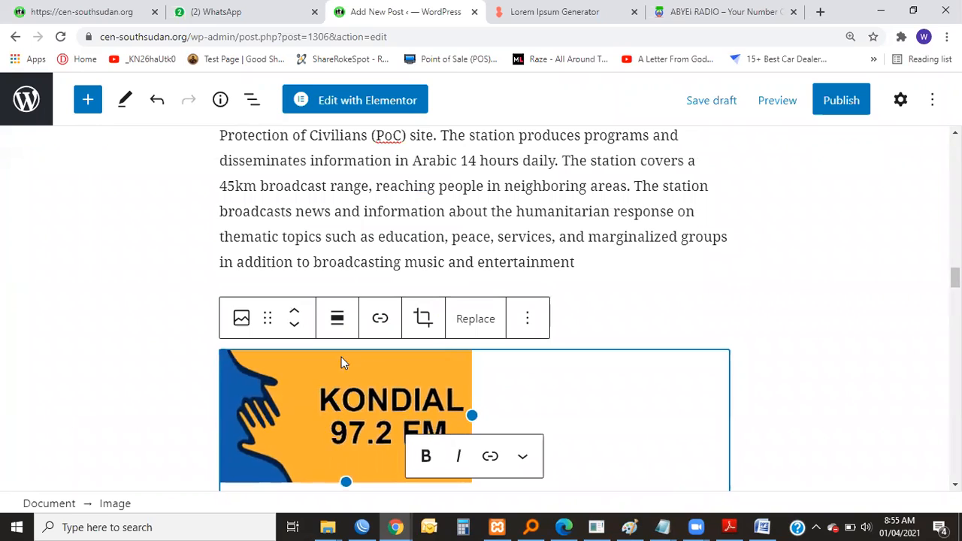
Align the Kondial logo left so the station's paragraph wraps around it.
click(337, 318)
click(350, 385)
scroll(511, 361, down, 3)
scroll(597, 323, up, 3)
click(597, 323)
scroll(411, 336, down, 10)
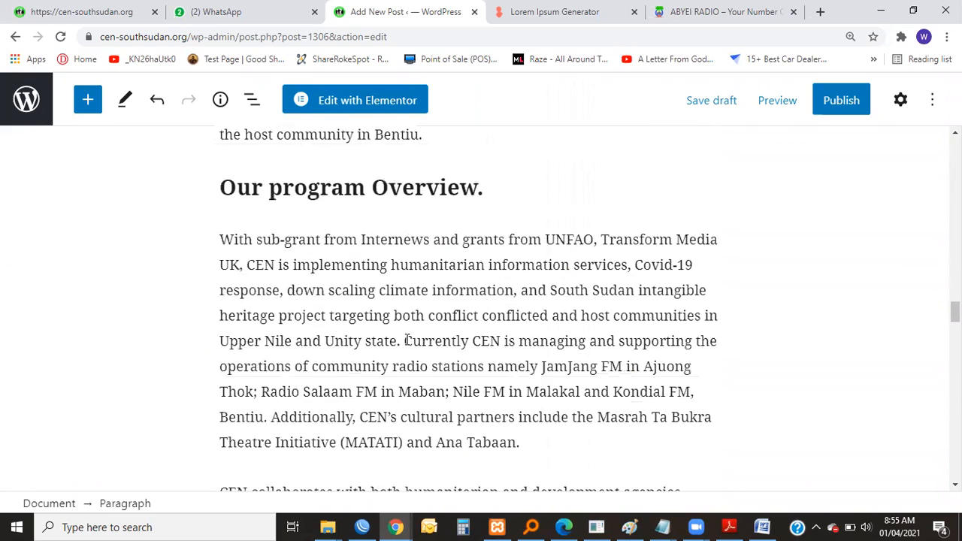
scroll(411, 336, up, 10)
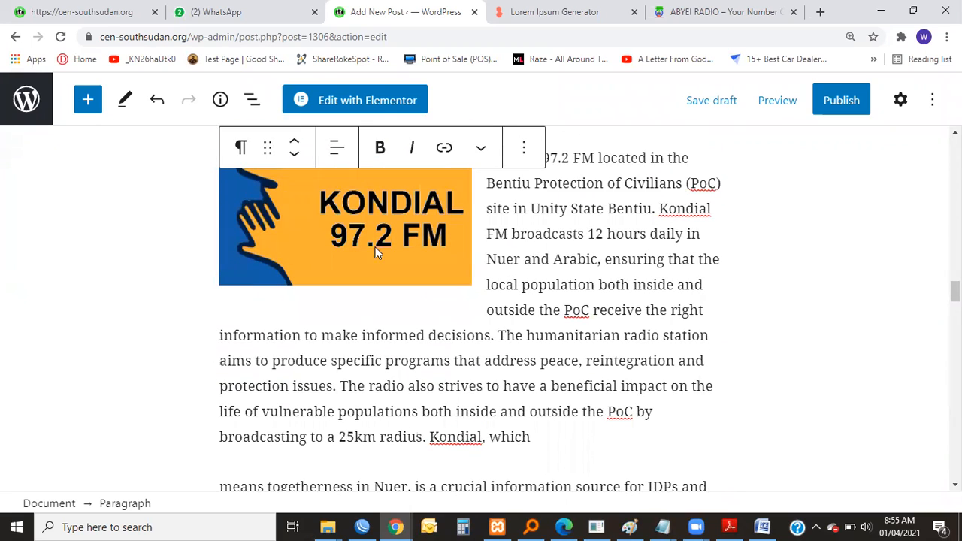
Align the Kondial logo right of its paragraph text.
click(390, 280)
click(345, 201)
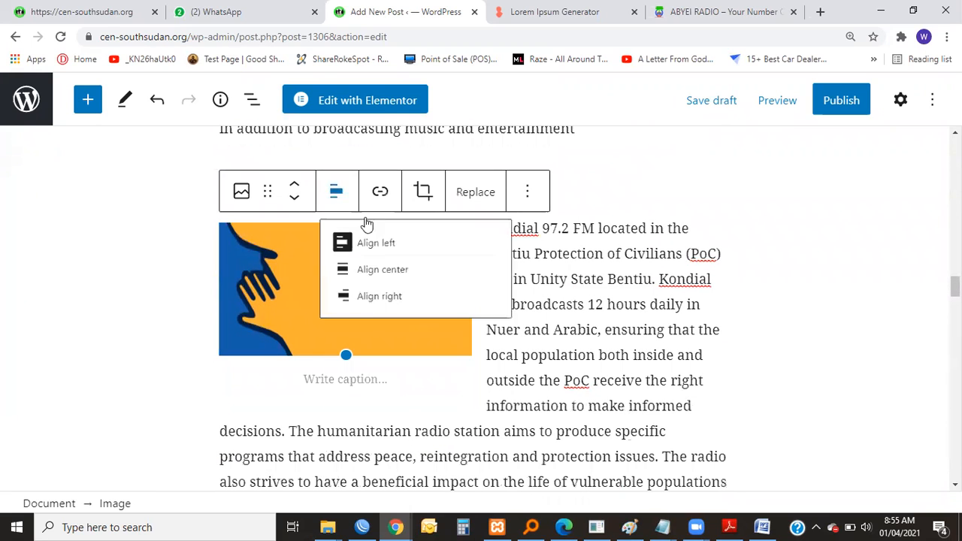
click(390, 315)
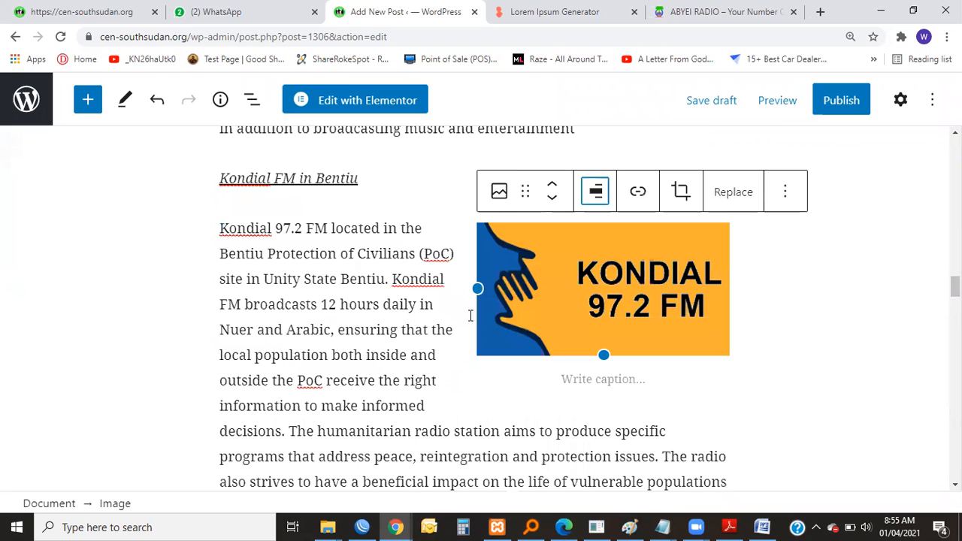
click(398, 331)
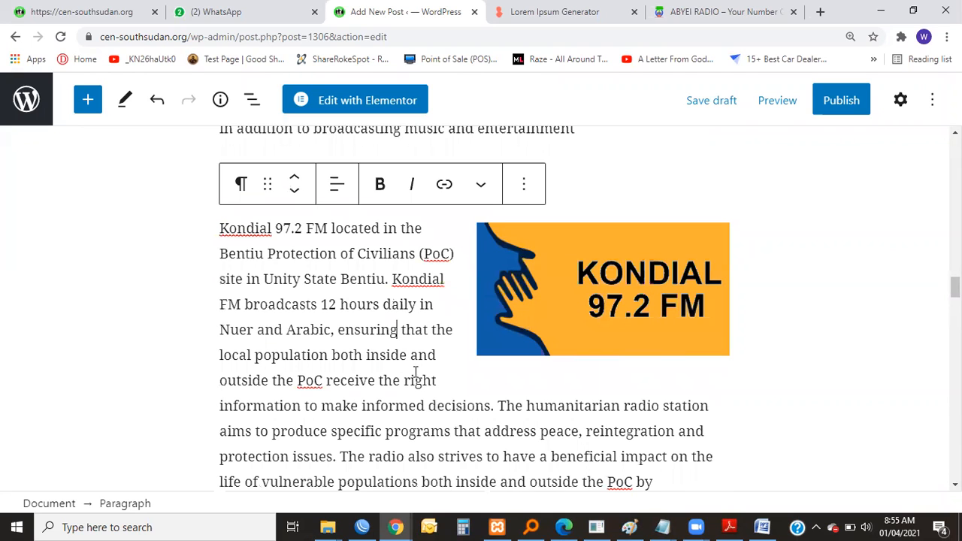
Review the post's layout from its title through the station sections to the FAO climate information text.
scroll(414, 371, up, 15)
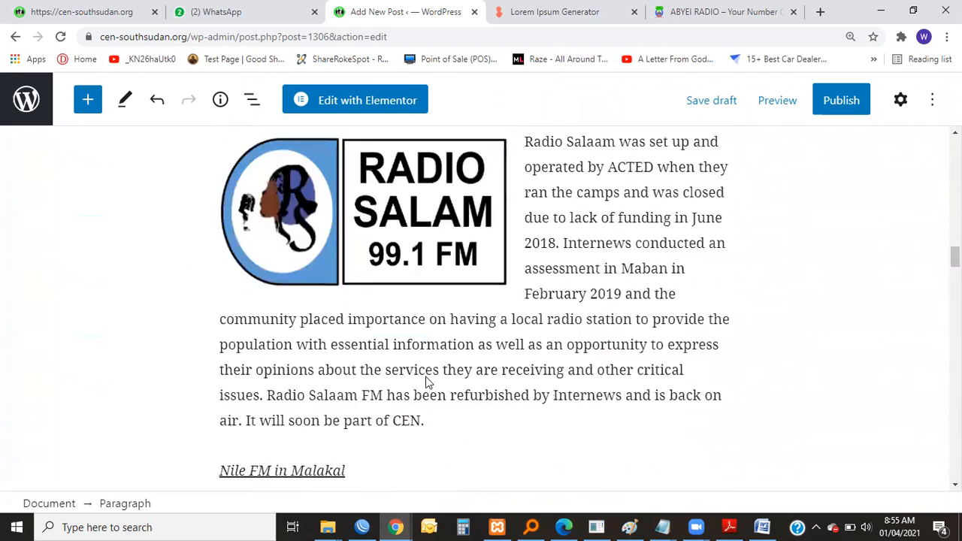
scroll(466, 398, up, 5)
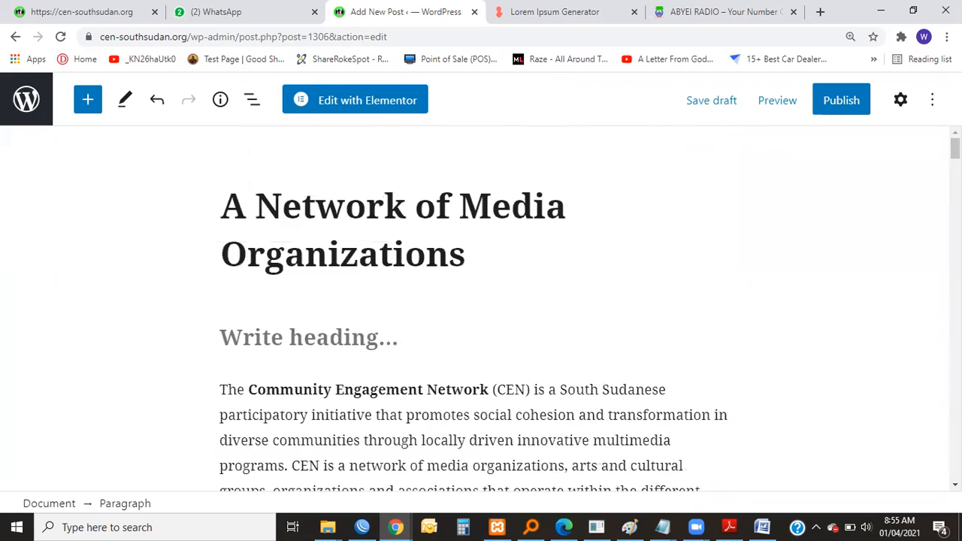
scroll(495, 429, down, 3)
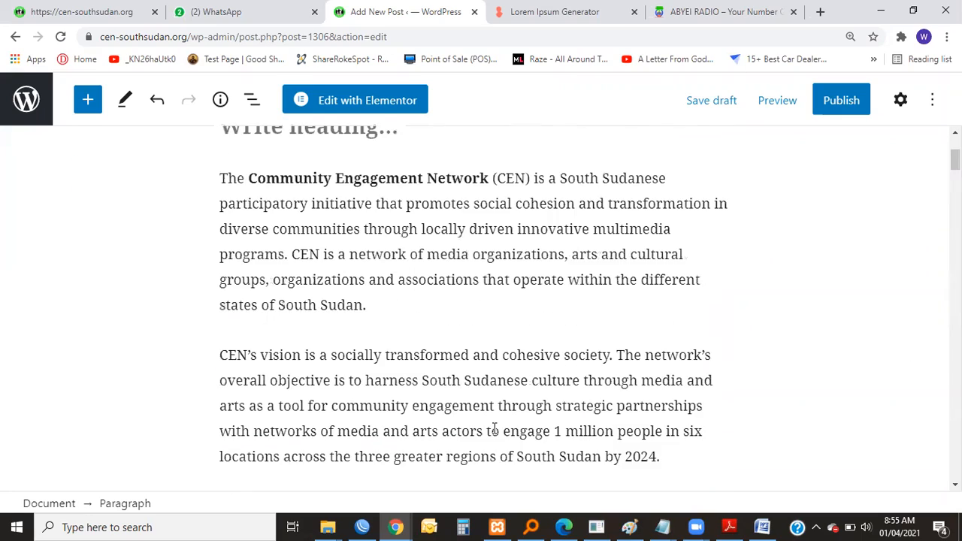
scroll(359, 308, down, 20)
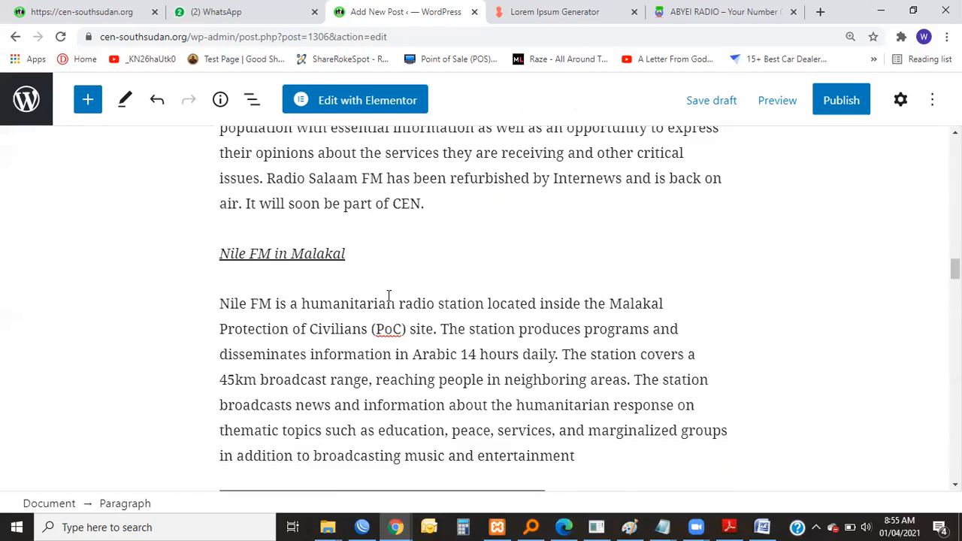
scroll(388, 292, down, 20)
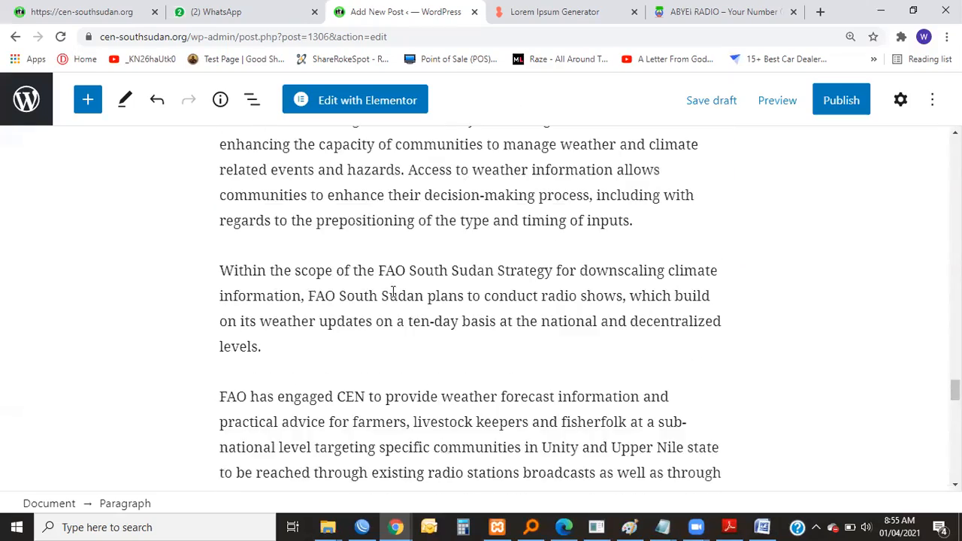
End the post's last paragraph, after "targeted communities", with a period and start a new paragraph below it.
scroll(391, 293, down, 15)
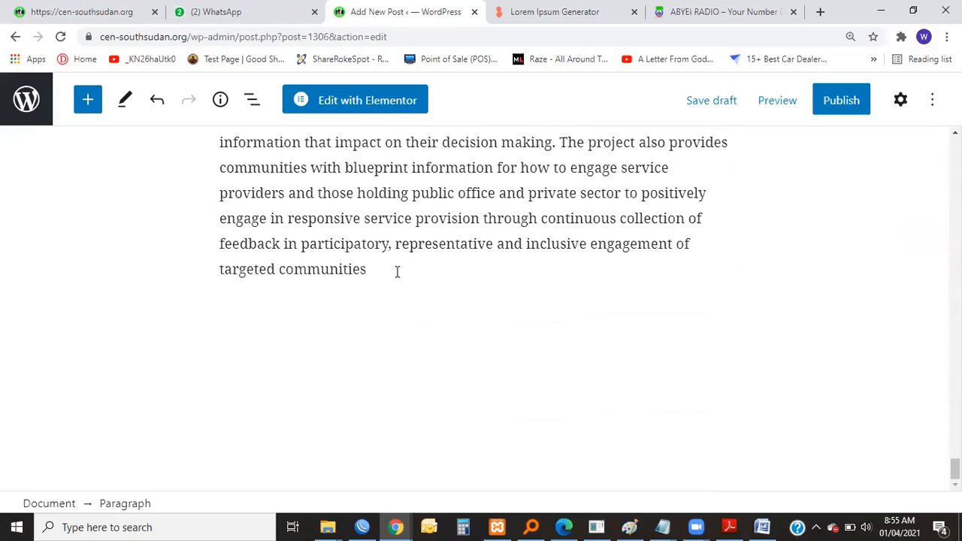
click(376, 272)
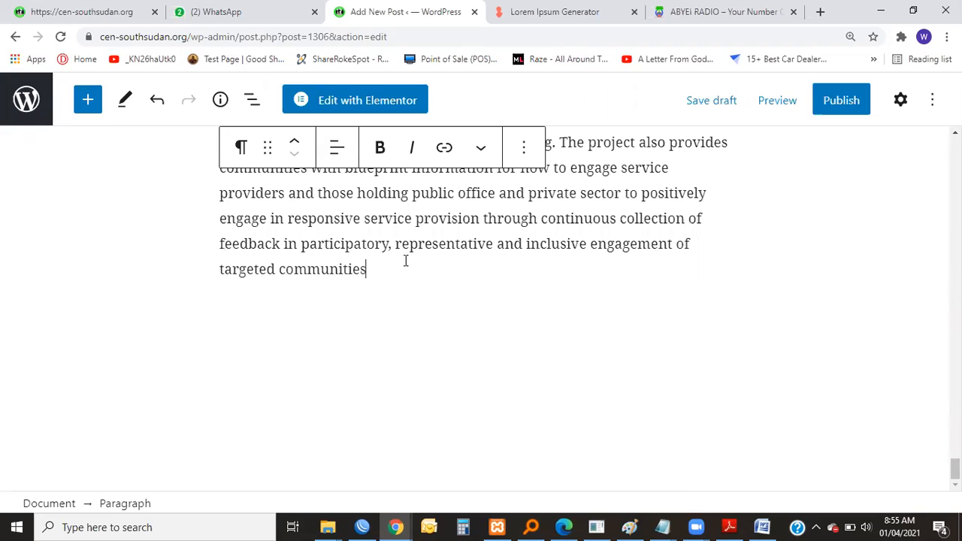
text(.)
key(Return)
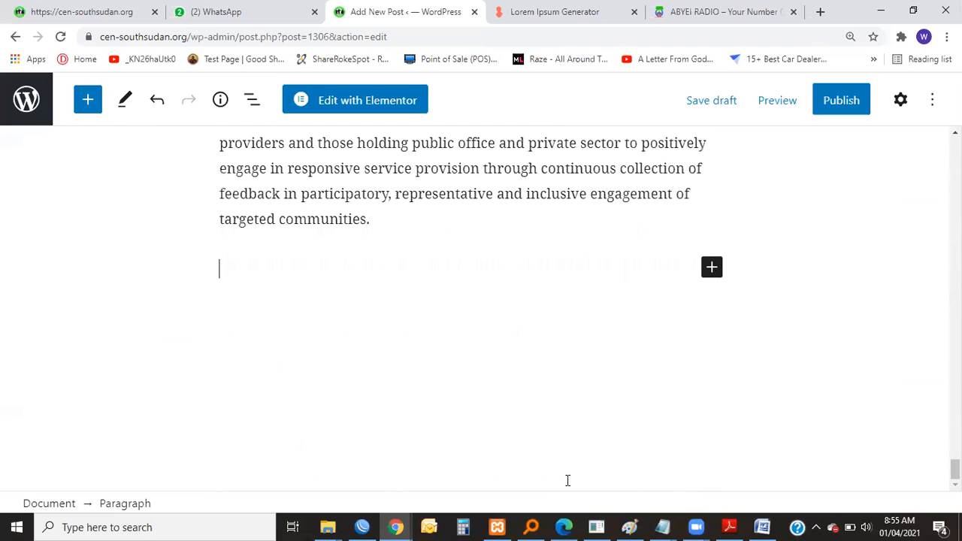
Switch to the untitled Notepad file with the team leader contacts and maximize its window.
click(761, 527)
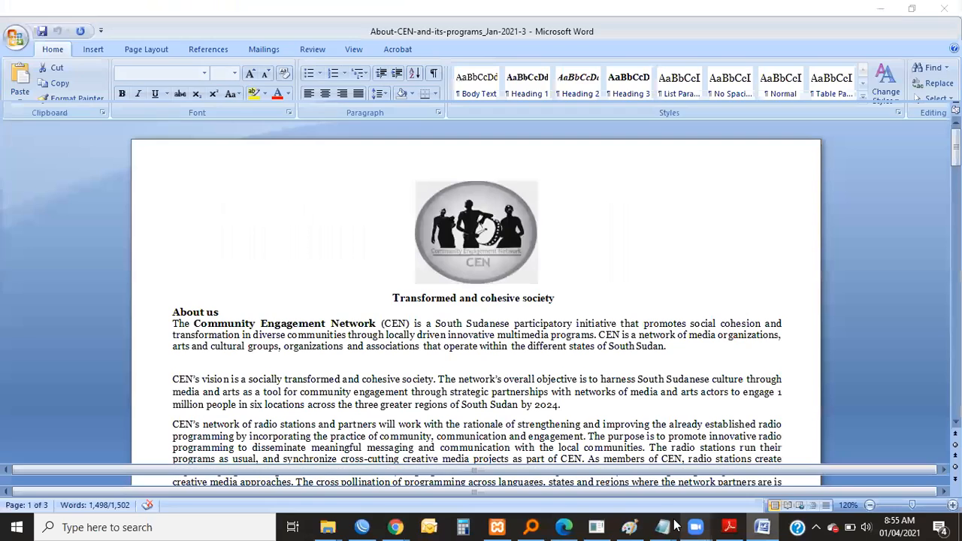
mouse_move(661, 526)
click(708, 429)
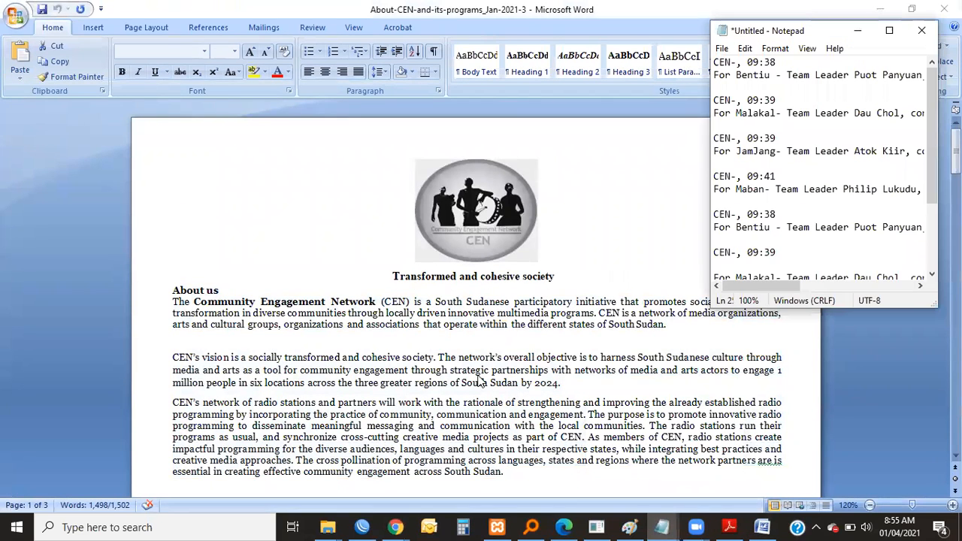
click(889, 30)
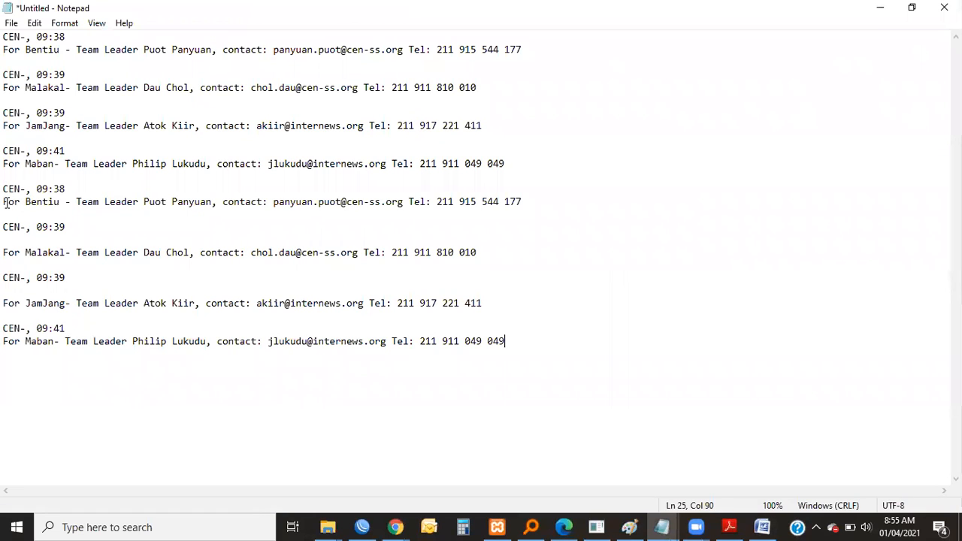
In the lower copy of the contact list, delete the timestamp lines above the Bentiu and Malakal entries.
drag(6, 202, 229, 203)
drag(82, 235, 6, 230)
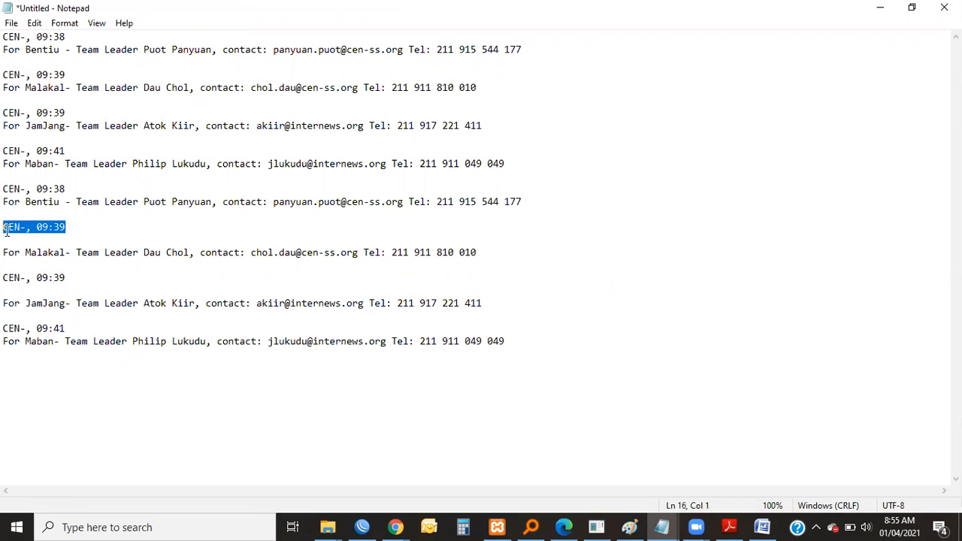
key(BackSpace)
key(BackSpace)
drag(68, 190, 5, 176)
key(BackSpace)
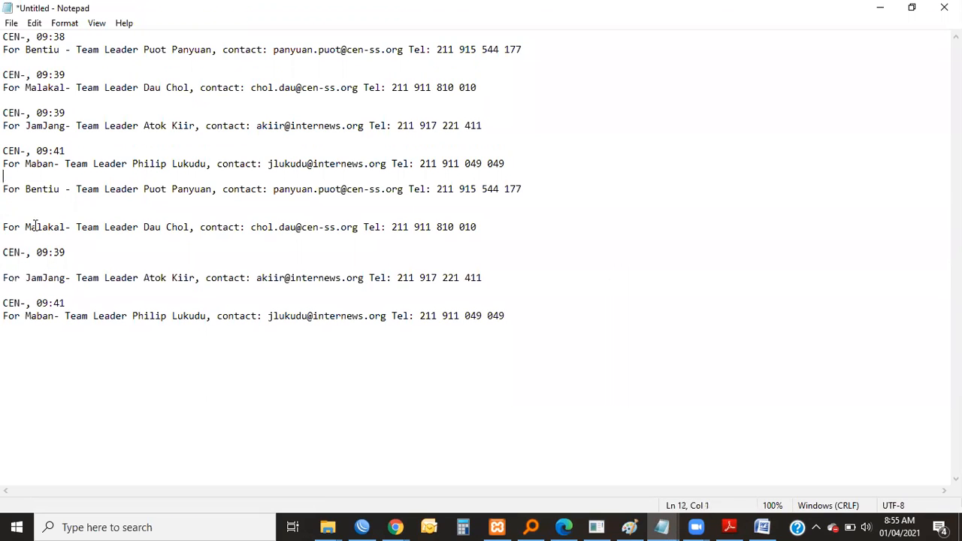
Delete the timestamp lines above the lower JamJang and Maban entries and remove surplus blank lines between the lower entries.
drag(74, 253, 6, 254)
key(BackSpace)
drag(81, 303, 4, 304)
key(BackSpace)
key(Delete)
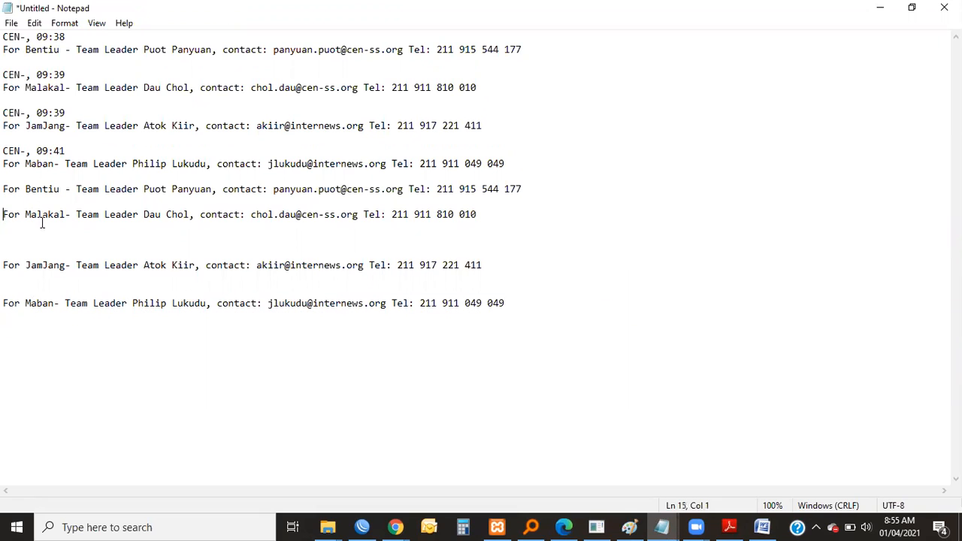
key(Delete)
key(Down)
key(Down)
key(Delete)
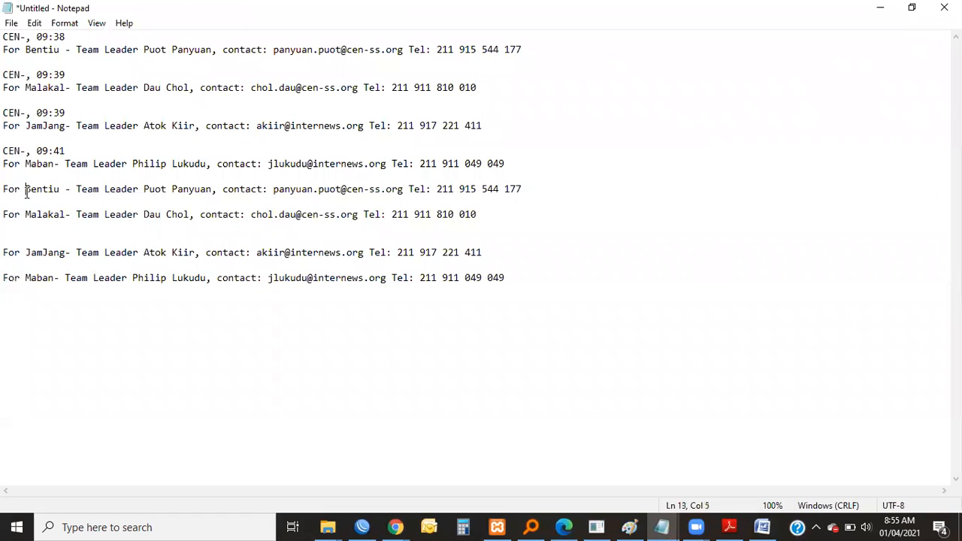
Replace "For" with "Contact" at the start of the lower Bentiu entry.
right_click(28, 193)
click(14, 191)
drag(26, 191, 7, 193)
text(Conta)
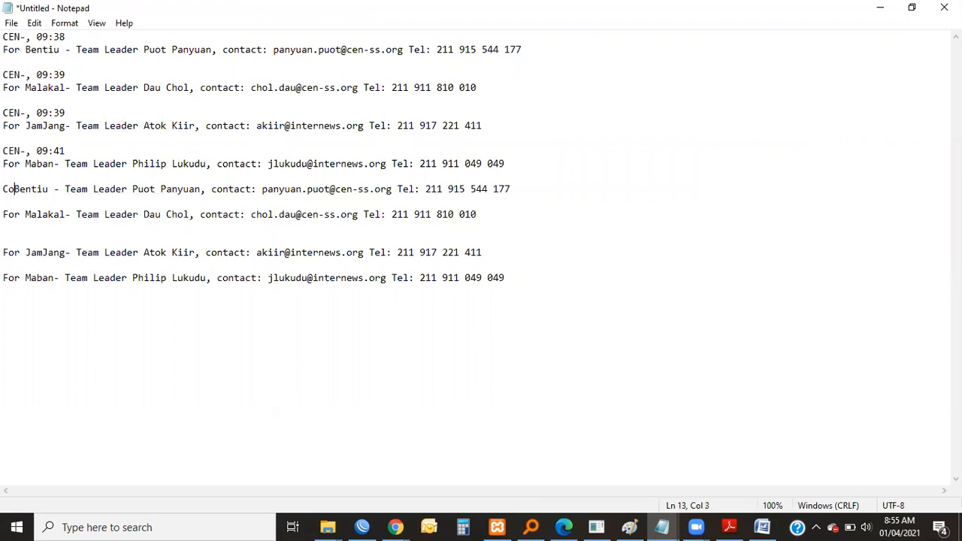
text(ct)
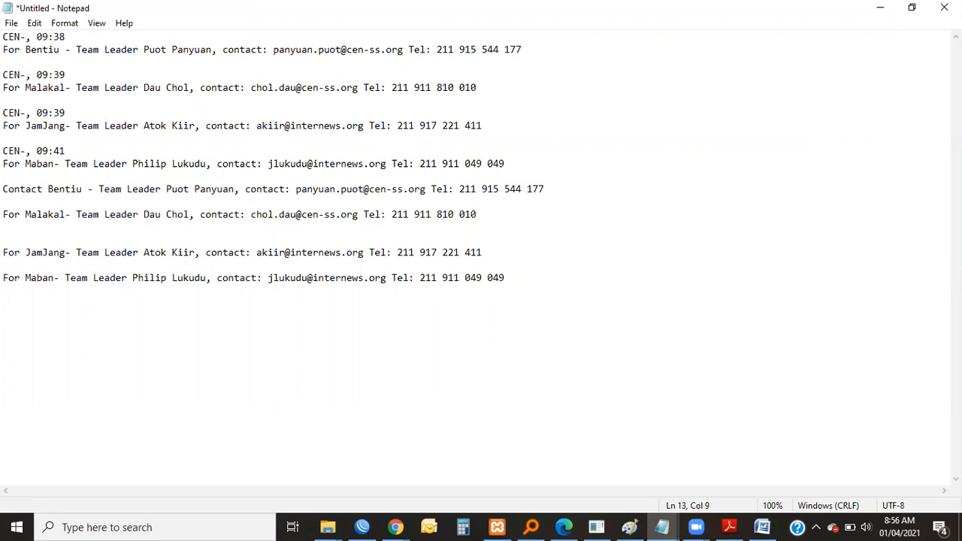
Replace "Contact" before Bentiu with the heading "Radio Station Contacts:" on its own line, with an extra blank line above it.
key(BackSpace)
key(BackSpace)
key(BackSpace)
key(BackSpace)
key(BackSpace)
key(BackSpace)
key(BackSpace)
key(BackSpace)
text(Radio )
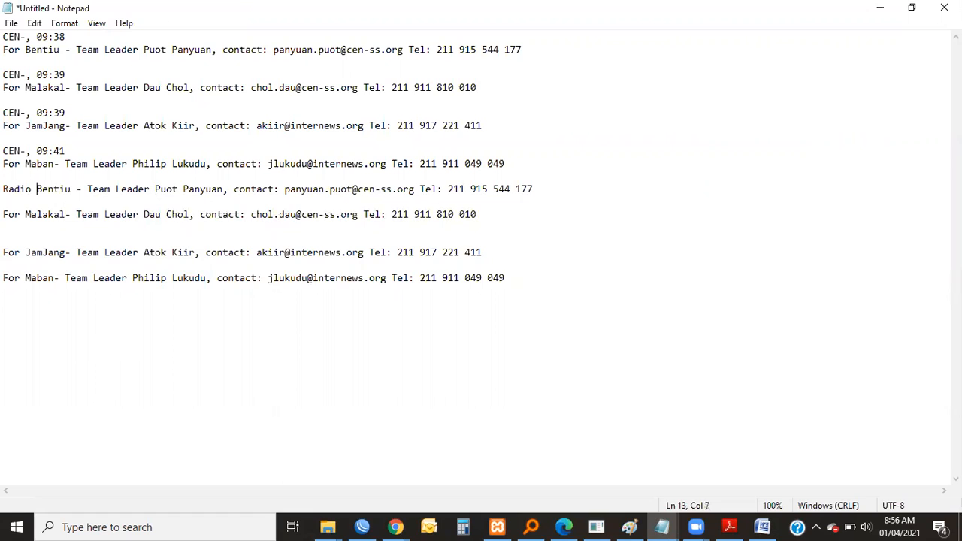
text(Station Contacts)
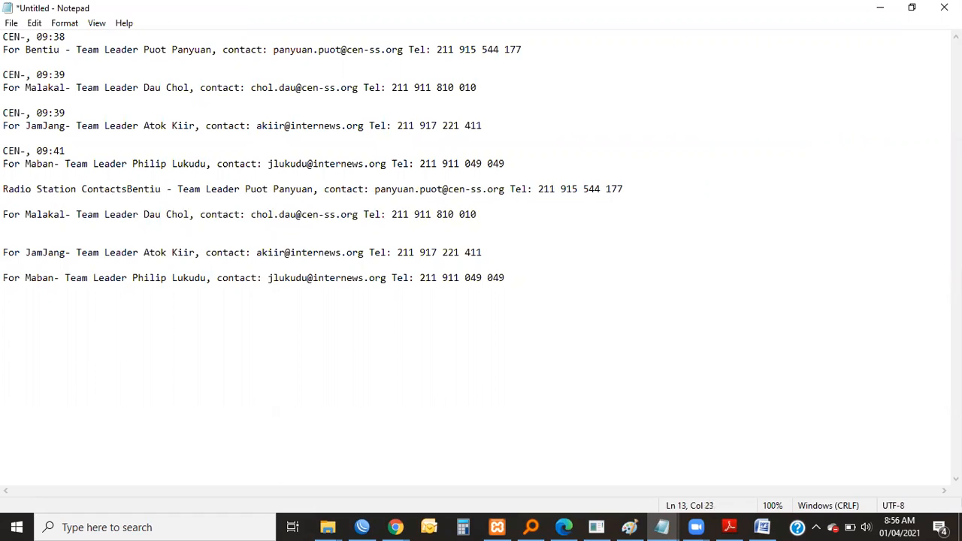
text(:)
key(Return)
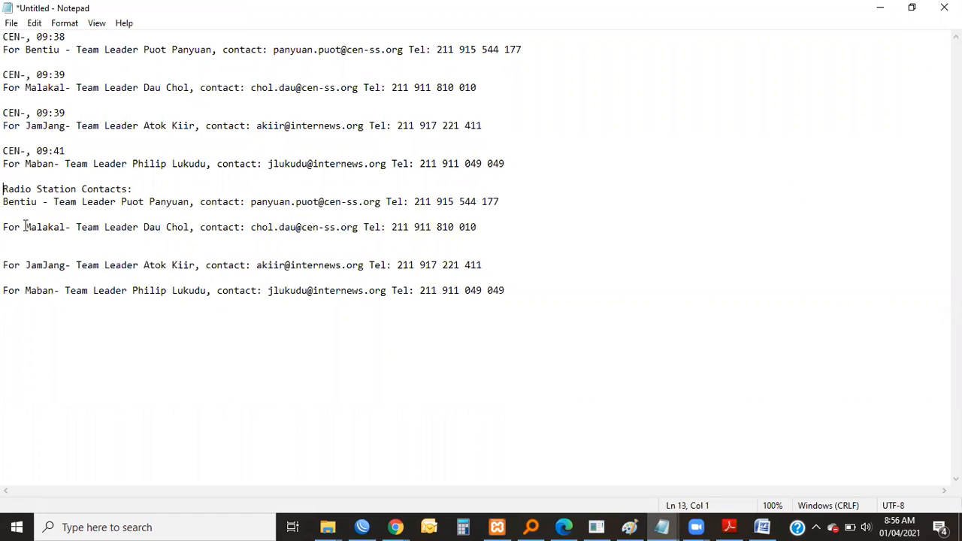
key(Return)
Remove "For" from the lower Malakal, JamJang and Maban entries and the extra blank line before JamJang.
key(shift+Home)
key(Down)
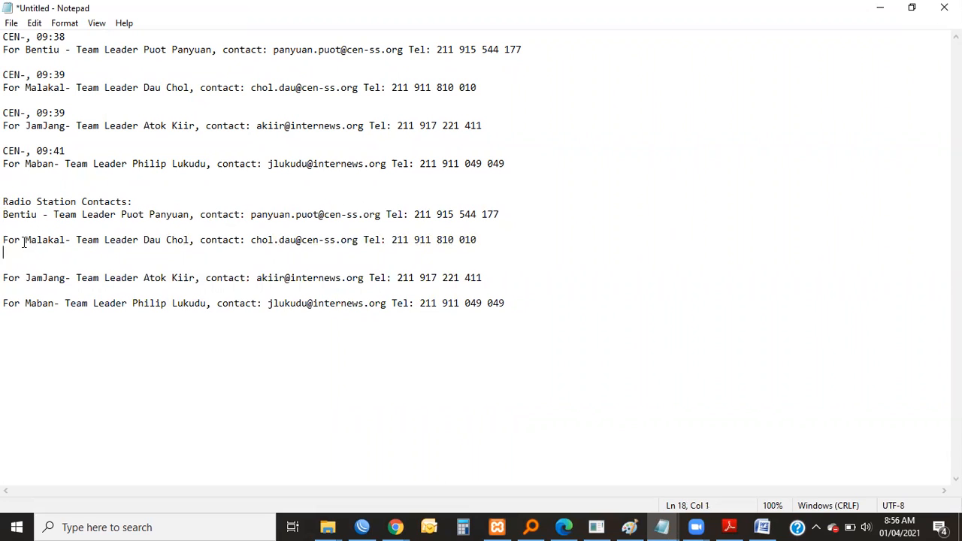
drag(24, 242, 7, 249)
click(7, 251)
drag(24, 243, 7, 245)
key(Delete)
drag(26, 280, 4, 305)
key(Delete)
key(Delete)
drag(475, 303, 6, 215)
click(14, 257)
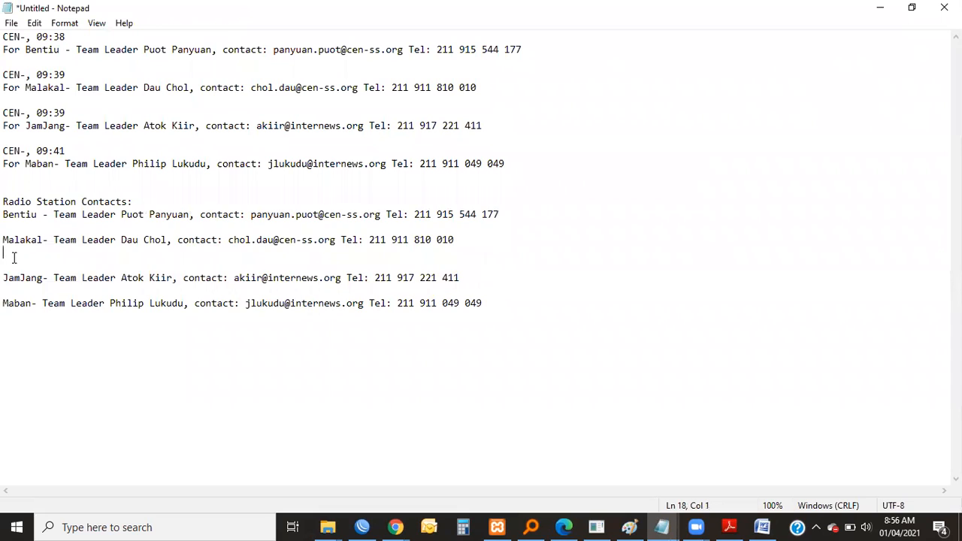
key(Delete)
Copy the cleaned "Radio Station Contacts:" list and paste it into the empty last paragraph of the WordPress post.
drag(491, 294, 6, 203)
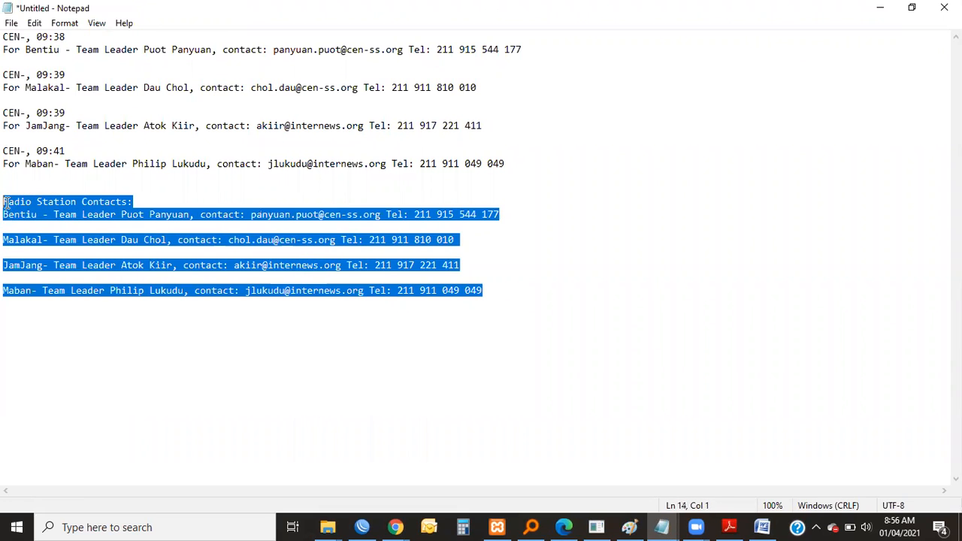
click(879, 7)
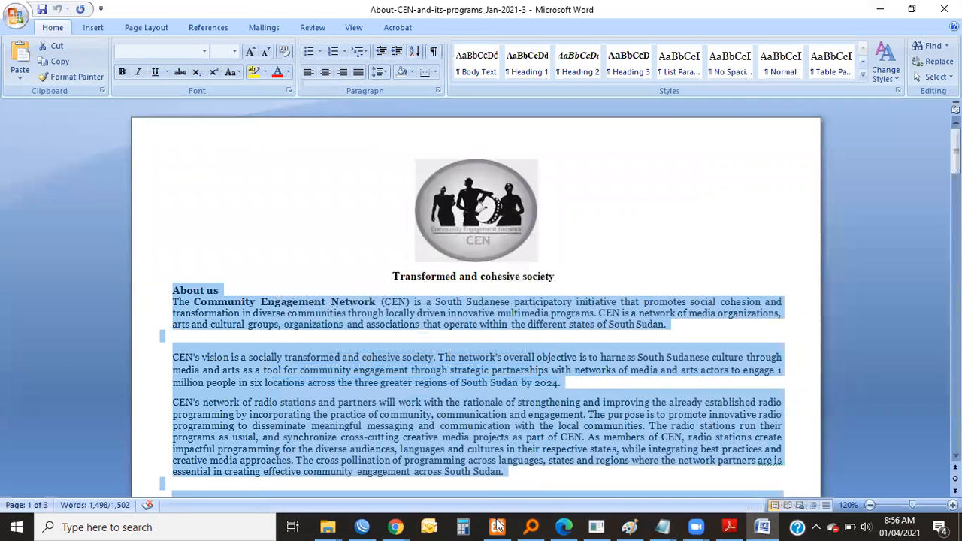
click(396, 527)
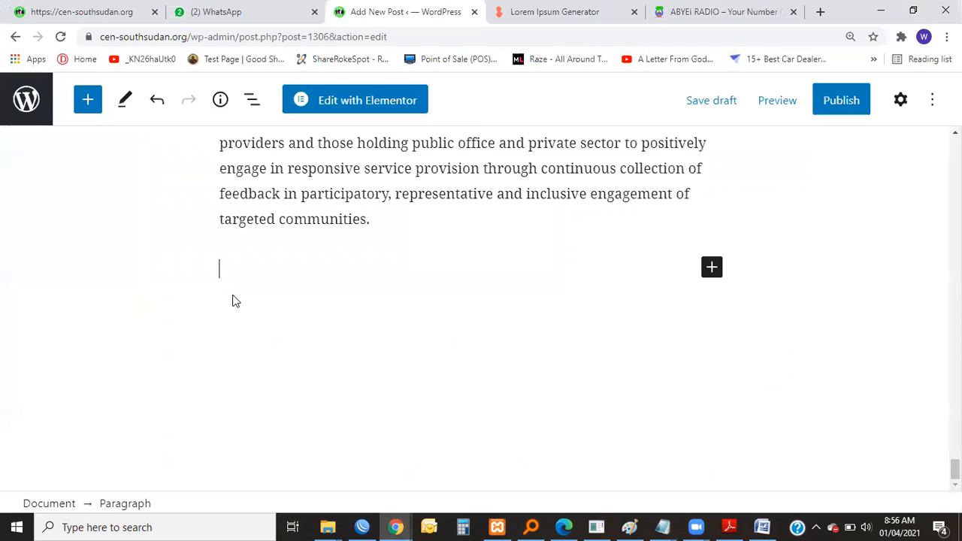
key(ctrl+v)
Make the "Radio Station Contacts:" heading bold and check the pasted contact entries below it.
scroll(429, 337, up, 4)
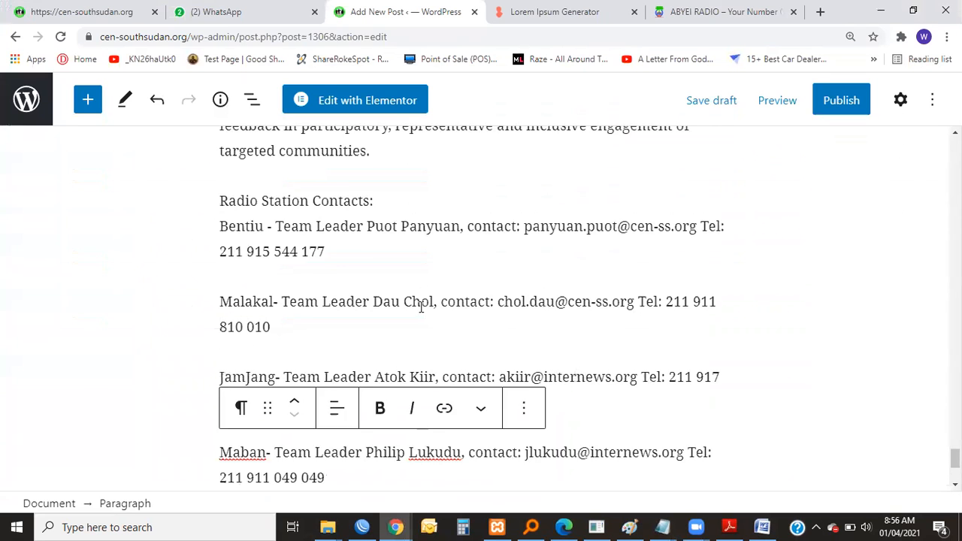
drag(376, 346, 223, 342)
click(381, 307)
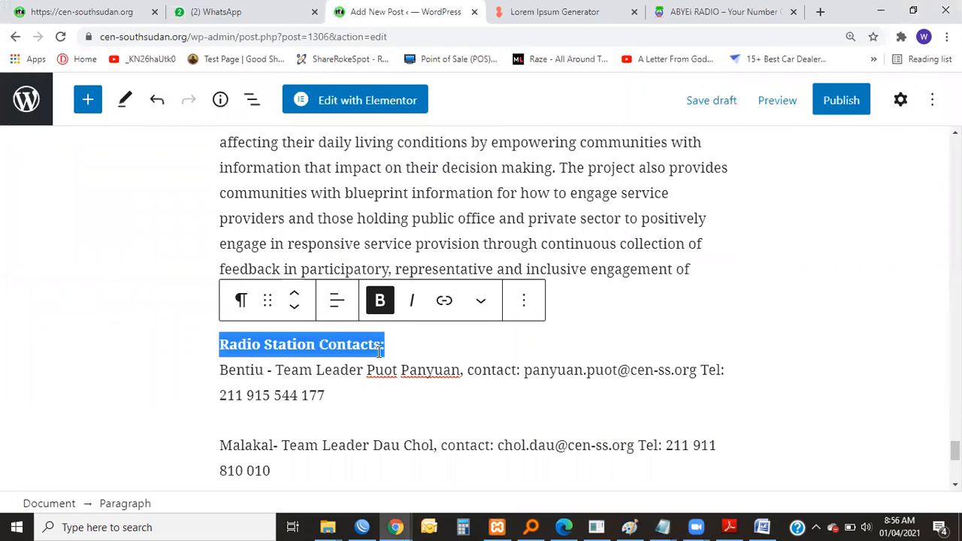
click(388, 347)
scroll(445, 355, down, 2)
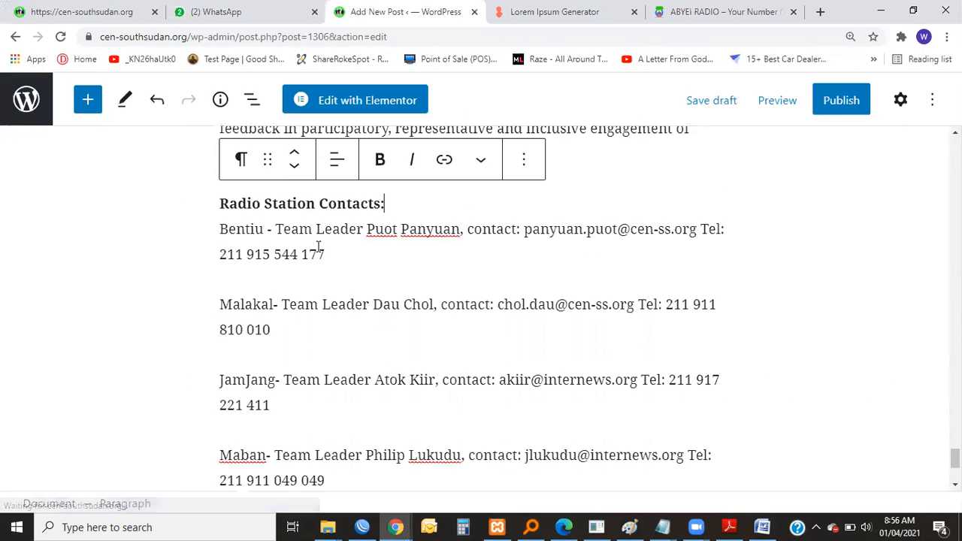
scroll(350, 286, down, 2)
click(293, 344)
scroll(519, 342, up, 2)
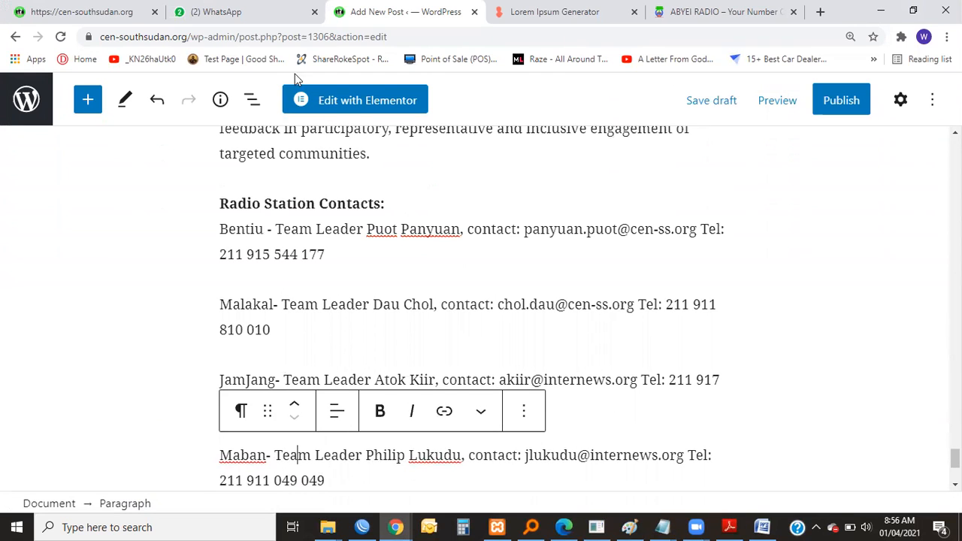
On the live CEN website, open the Nile FM 98.0 FM station page listed under the media houses.
click(109, 11)
scroll(624, 132, up, 4)
scroll(622, 150, up, 5)
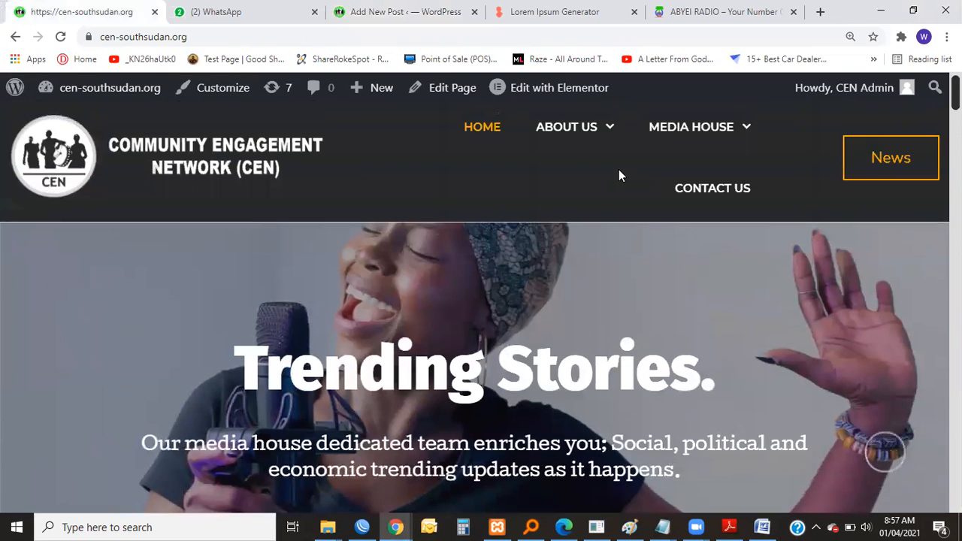
mouse_move(605, 135)
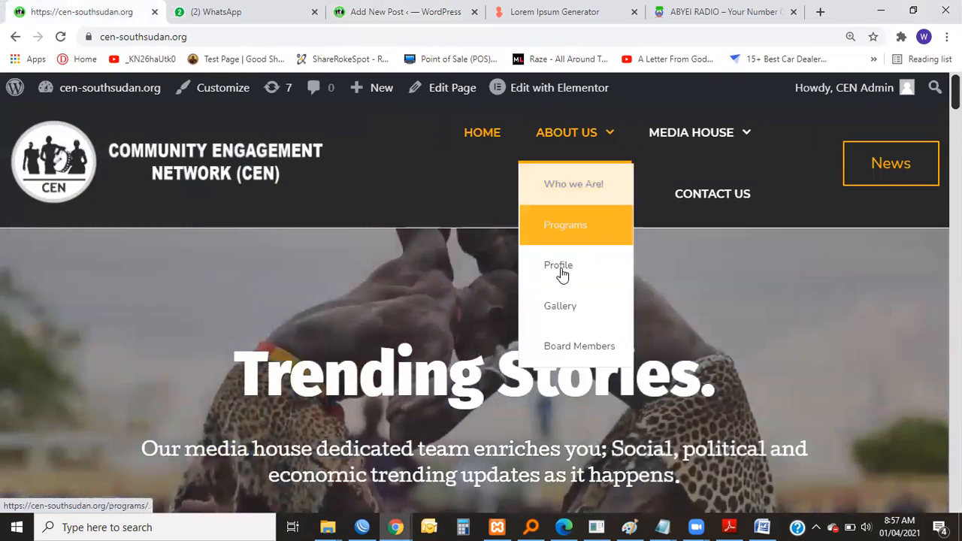
mouse_move(671, 133)
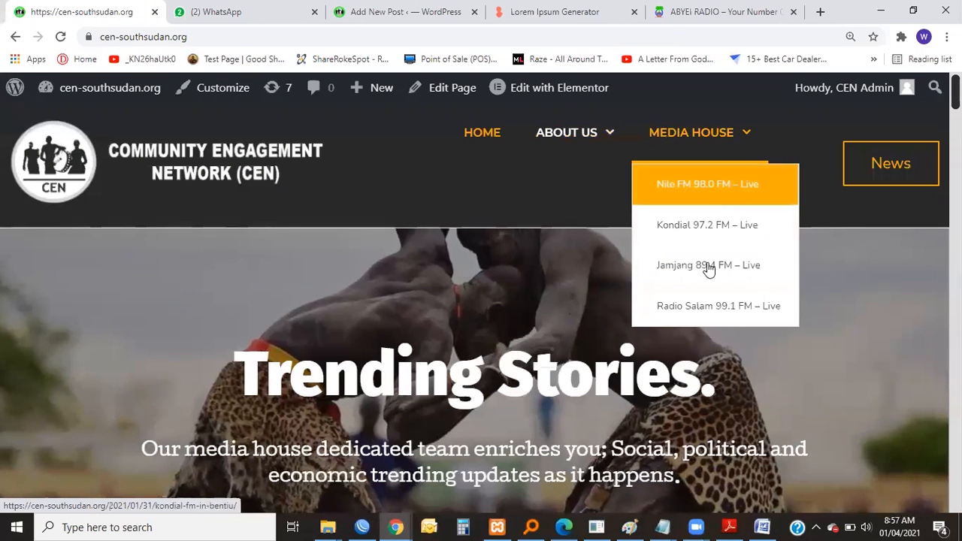
click(698, 188)
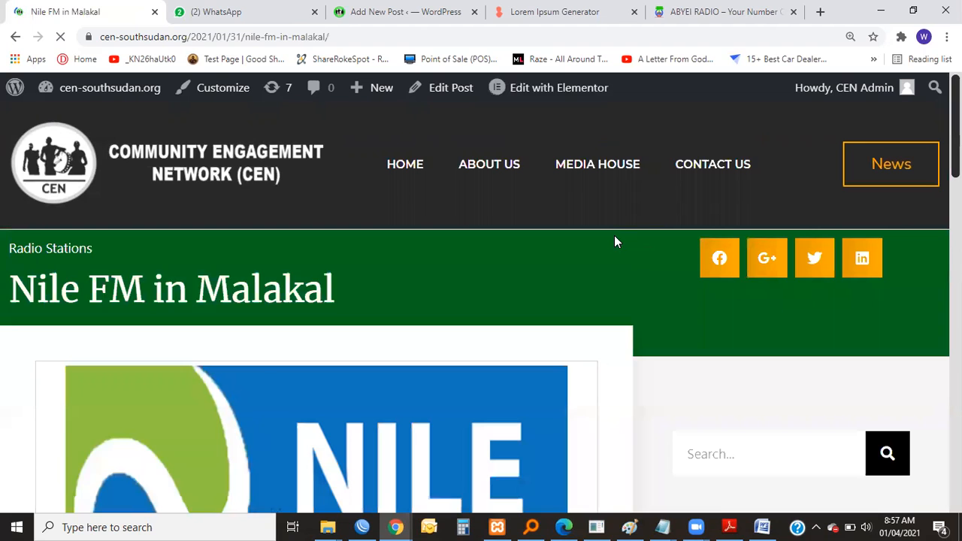
Set the page zoom to 100% and examine how the Nile FM page lays out its logo and text.
scroll(613, 235, down, 3)
scroll(616, 231, up, 1)
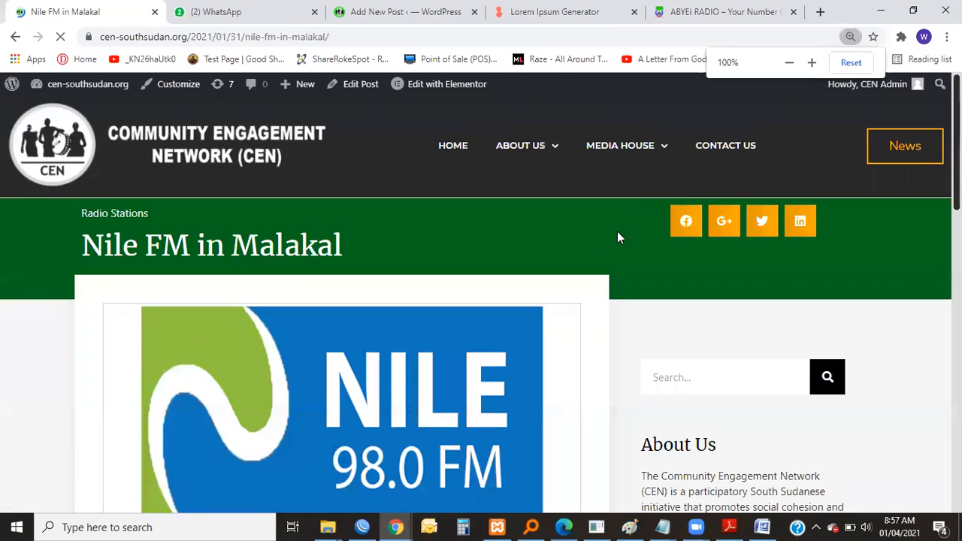
scroll(592, 244, down, 6)
scroll(593, 247, up, 4)
scroll(391, 233, down, 2)
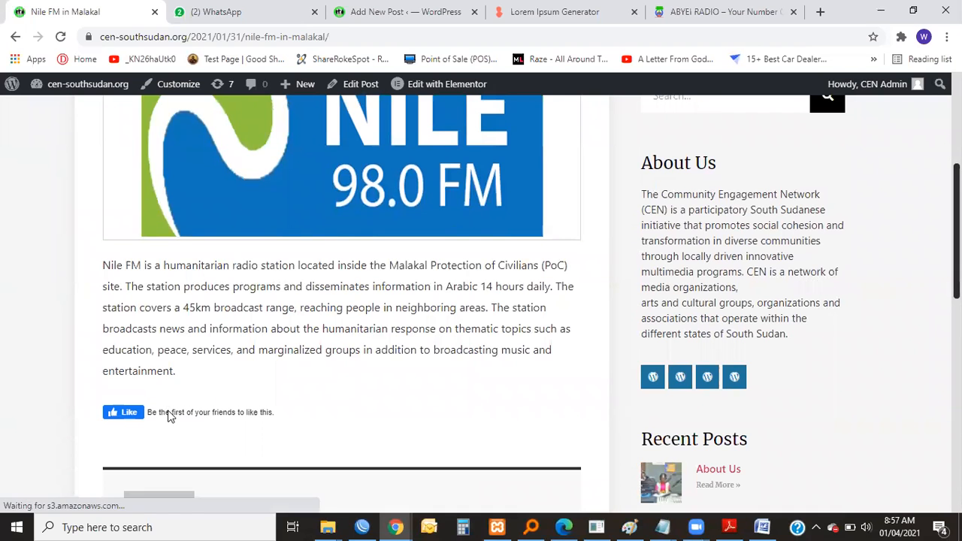
click(683, 16)
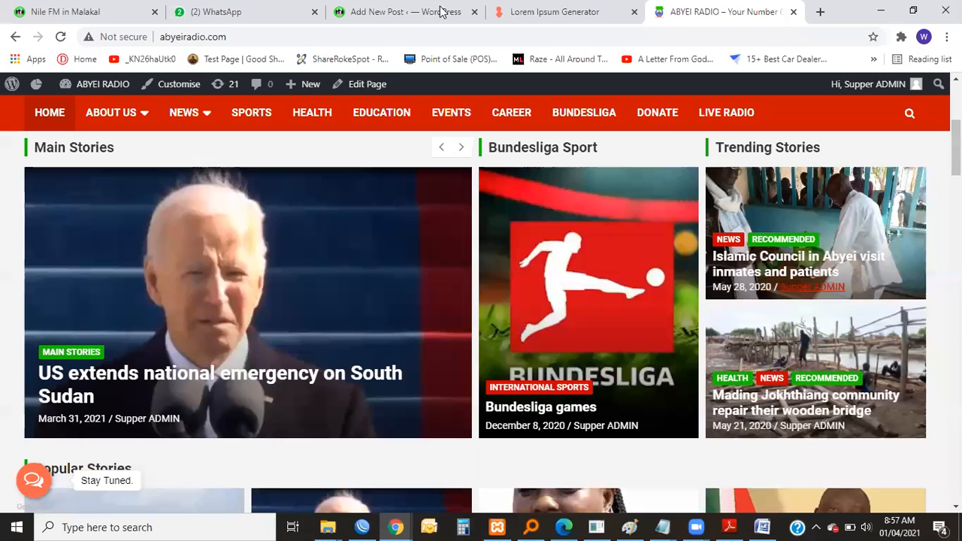
Return to the post editor and move the Bentiu contact's telephone details onto their own line below the e-mail.
click(398, 10)
scroll(549, 373, down, 1)
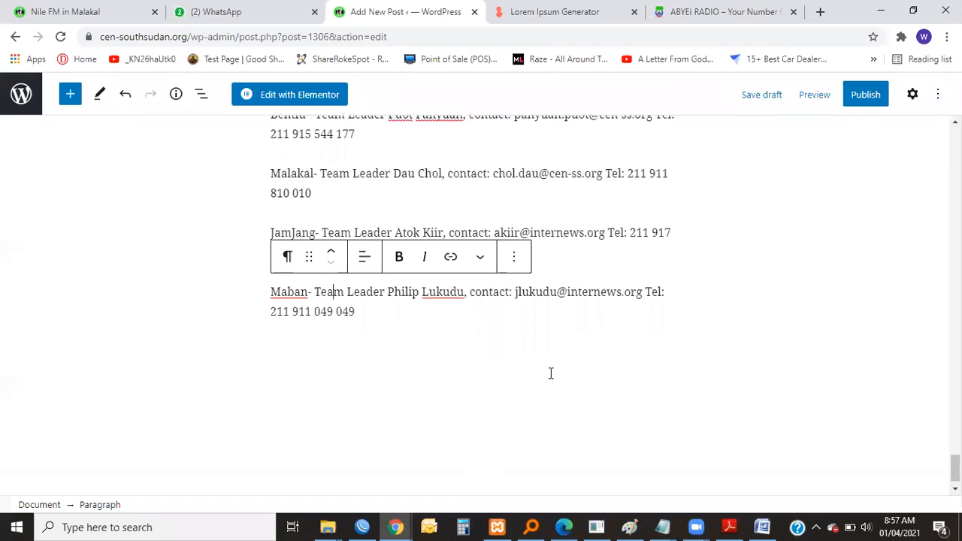
scroll(601, 361, up, 1)
scroll(605, 367, up, 3)
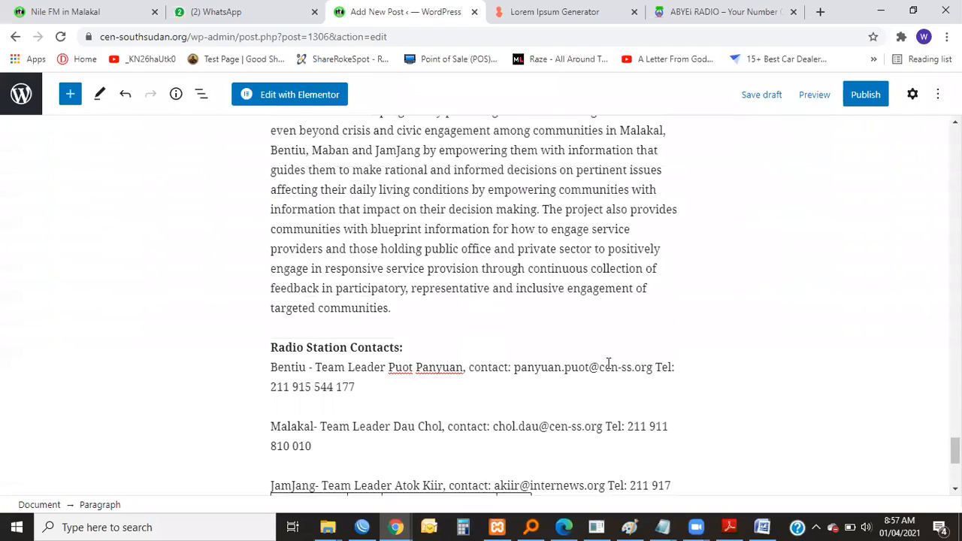
scroll(571, 331, down, 2)
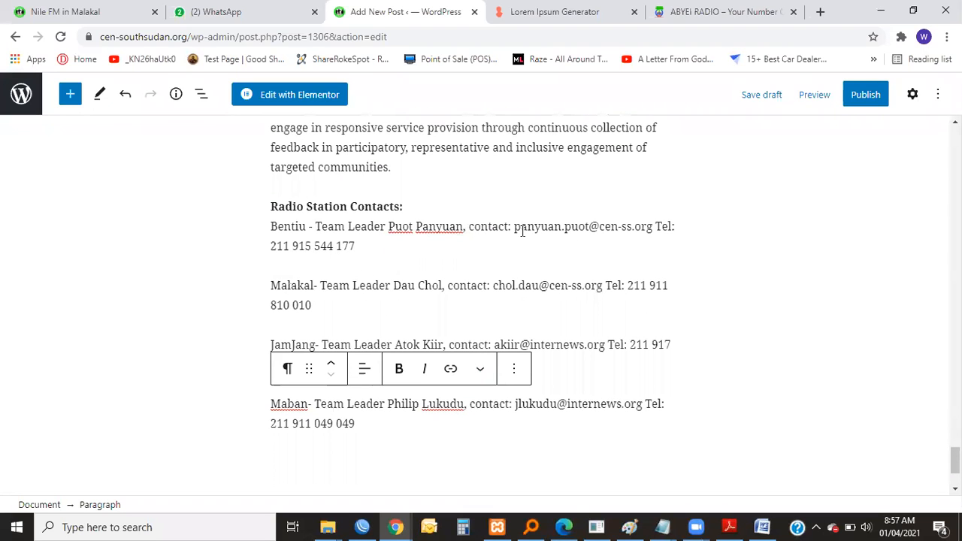
click(655, 226)
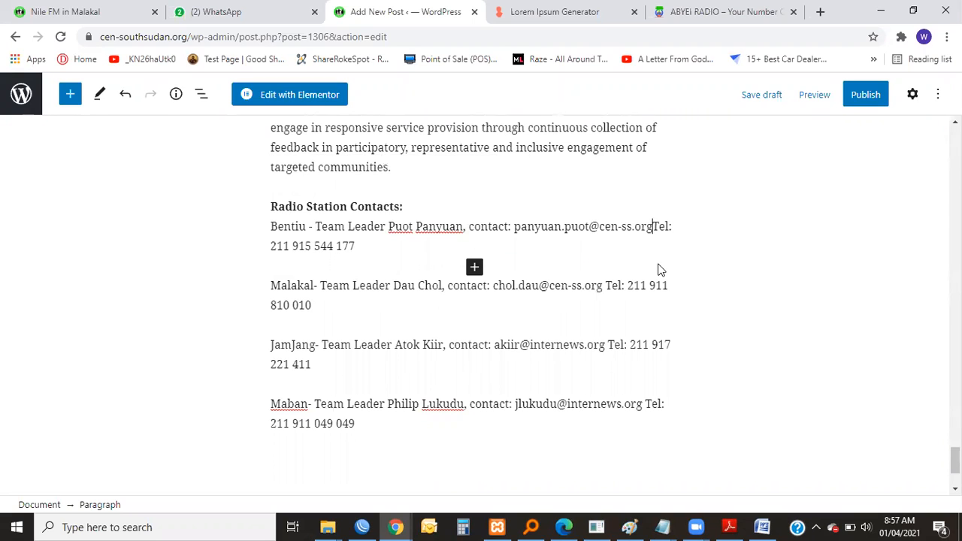
key(Return)
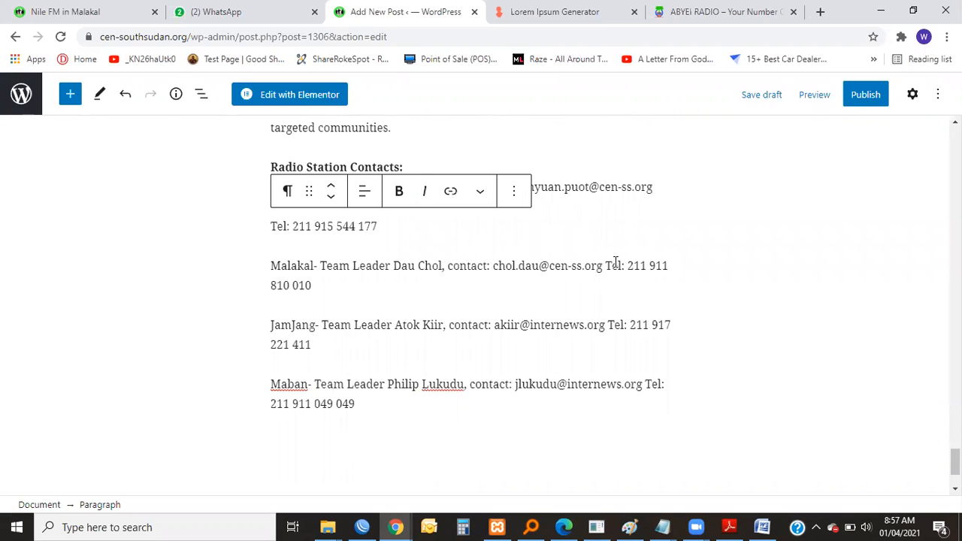
key(BackSpace)
Move the Malakal contact's telephone details onto their own line below the e-mail.
click(606, 265)
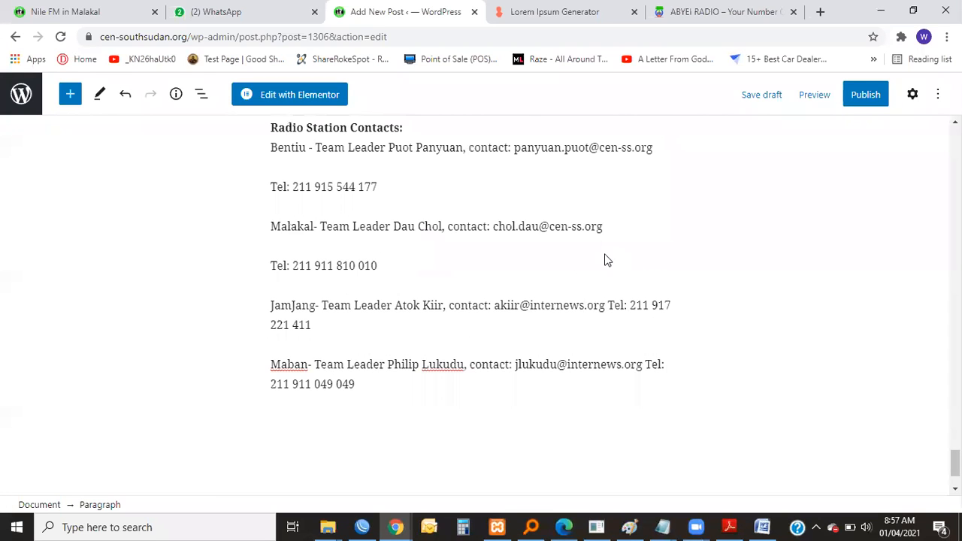
click(542, 188)
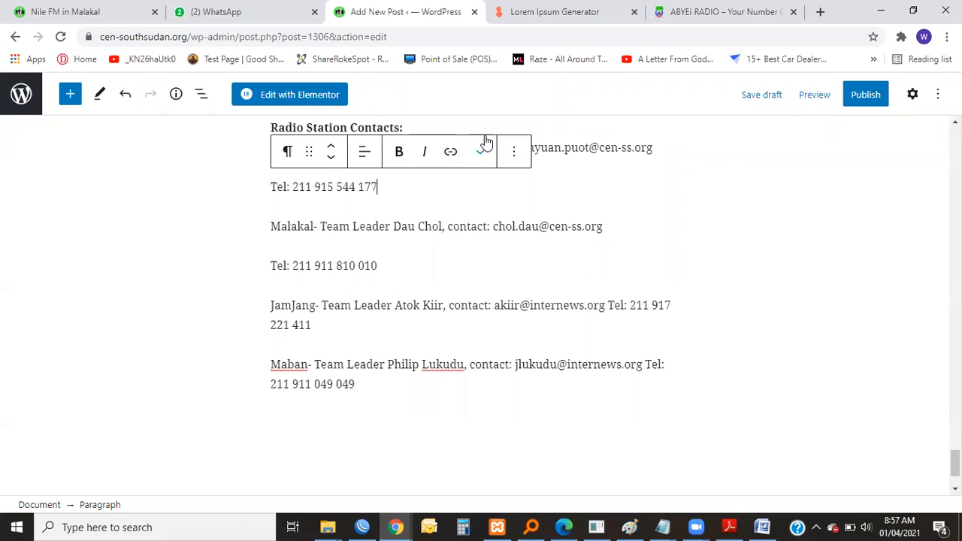
click(578, 148)
scroll(593, 236, up, 3)
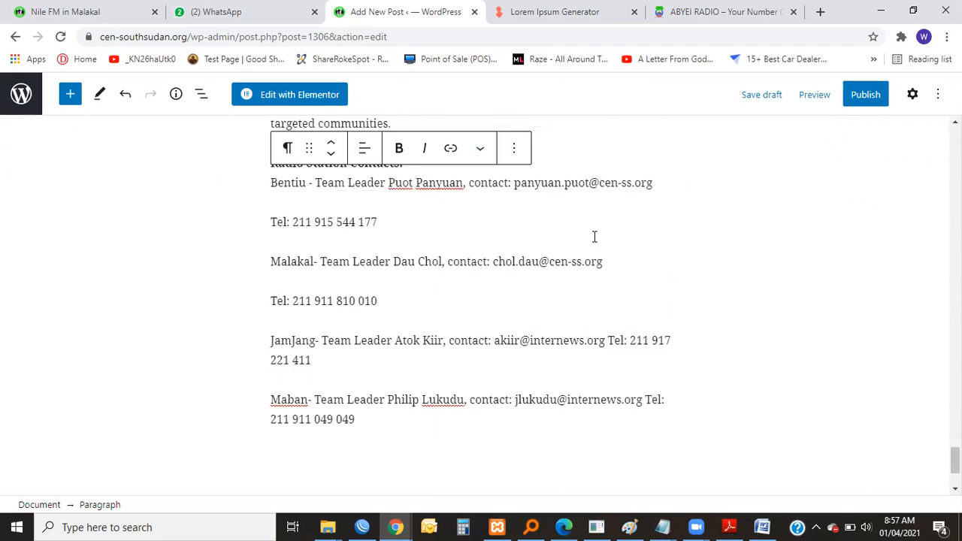
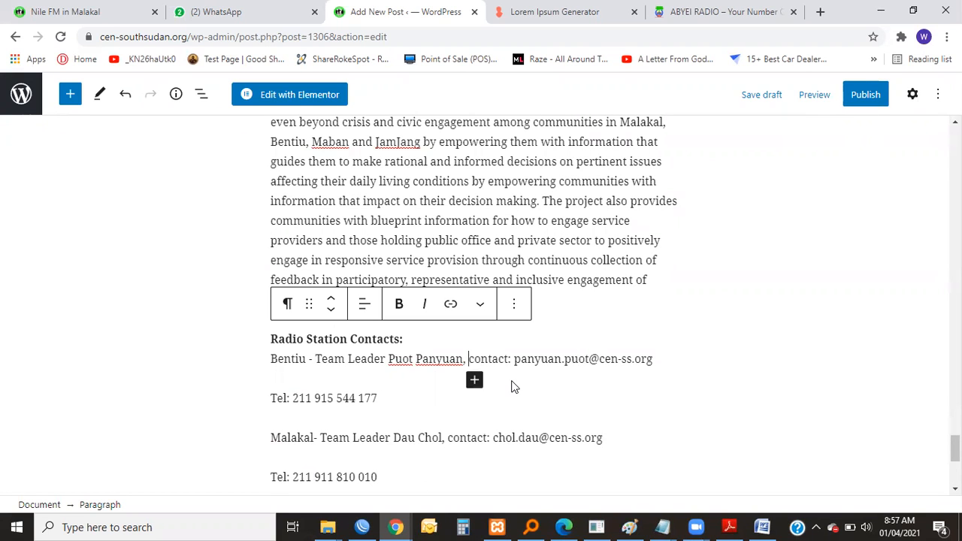
Move the Bentiu contact's e-mail details onto their own line and replace the label "contact" with "Email".
key(Return)
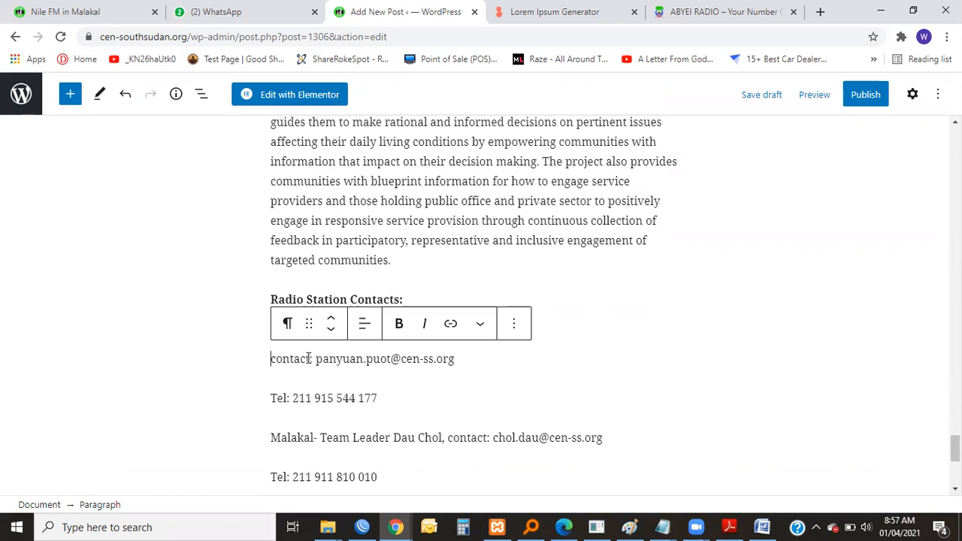
drag(310, 358, 272, 363)
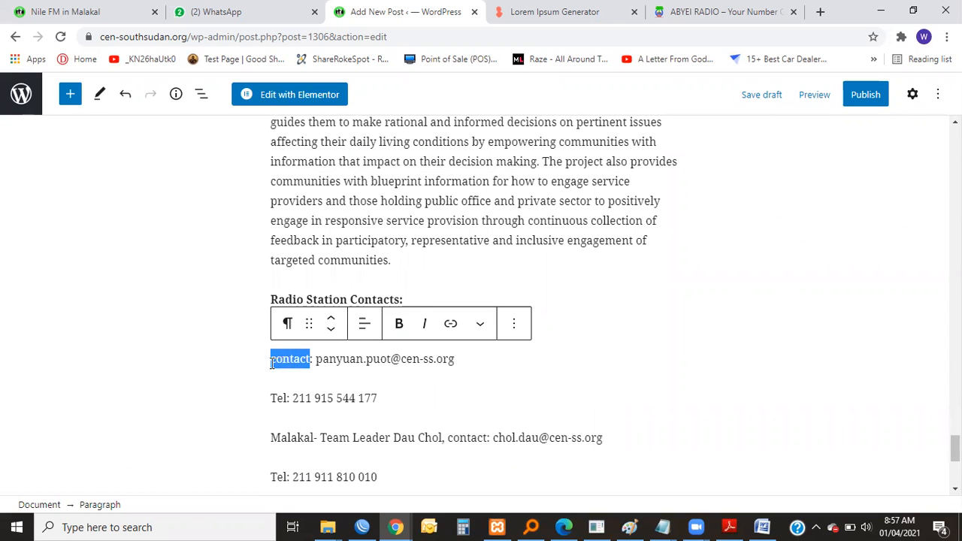
text(Email)
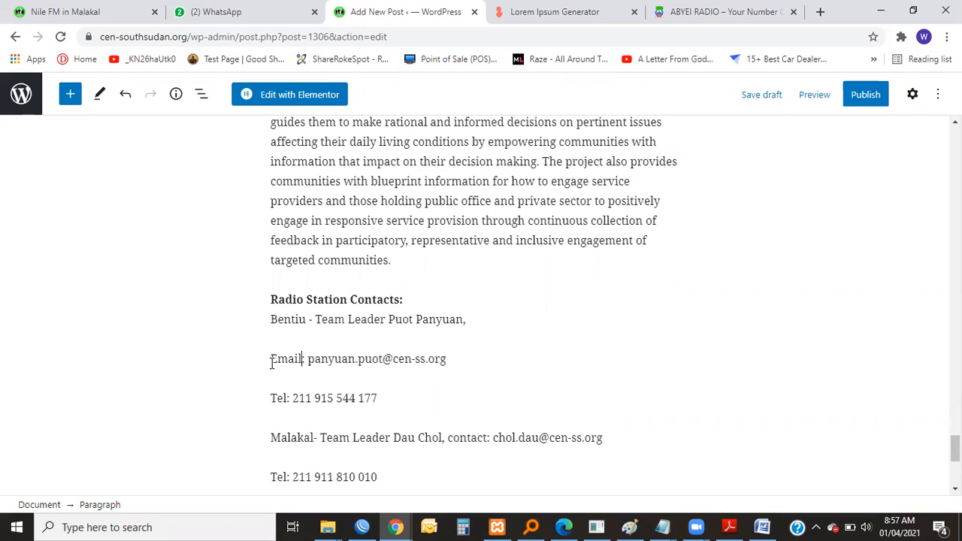
scroll(374, 369, down, 1)
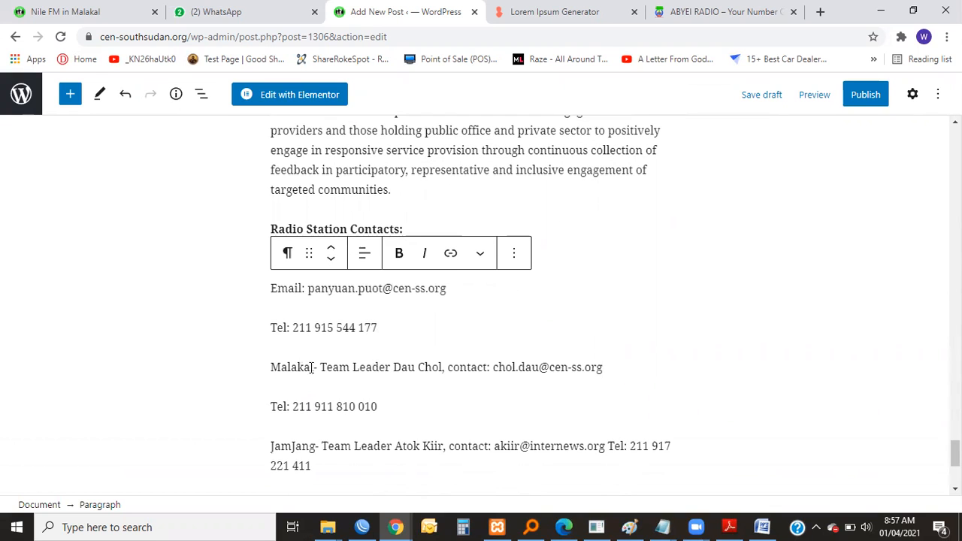
scroll(333, 346, up, 1)
scroll(356, 358, down, 1)
scroll(329, 288, up, 1)
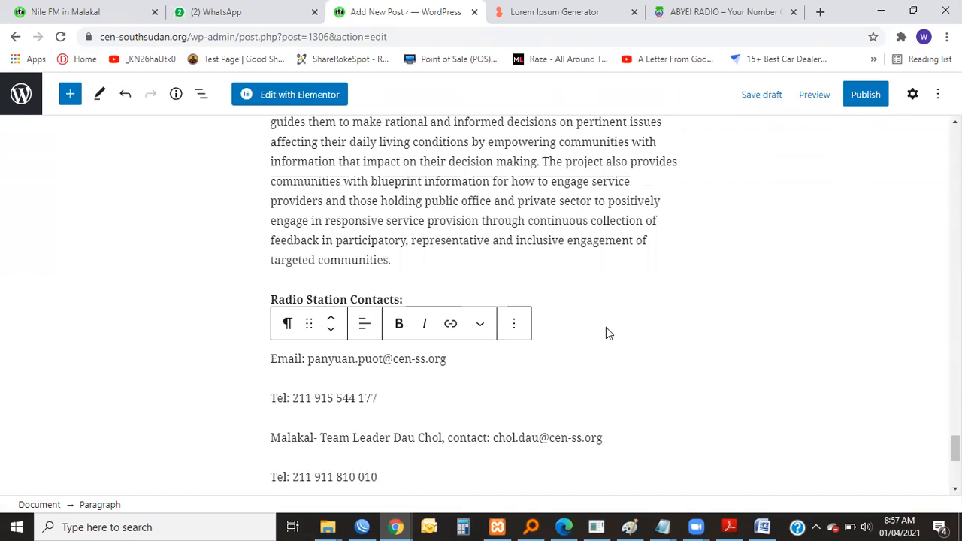
Insert an empty line between the Bentiu telephone line and the Malakal contact.
click(490, 241)
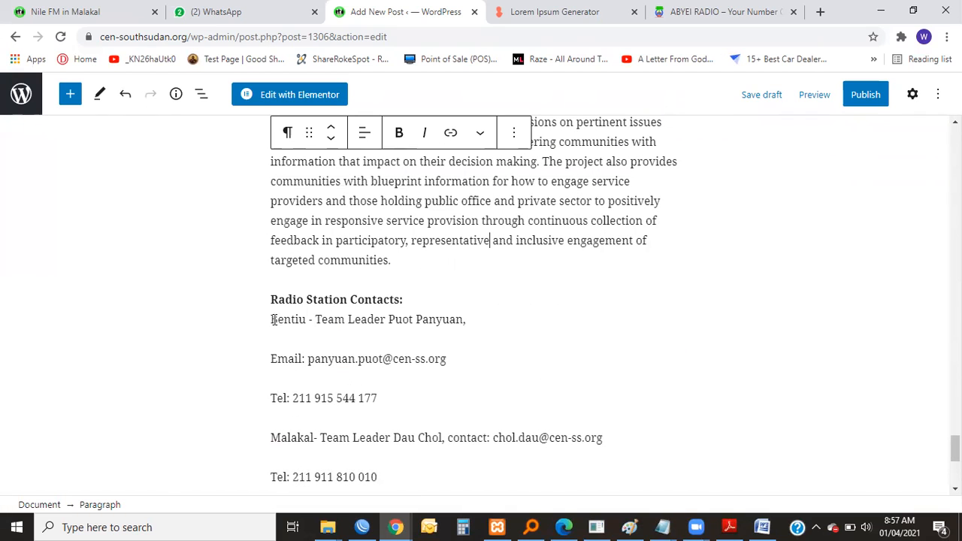
drag(271, 319, 473, 328)
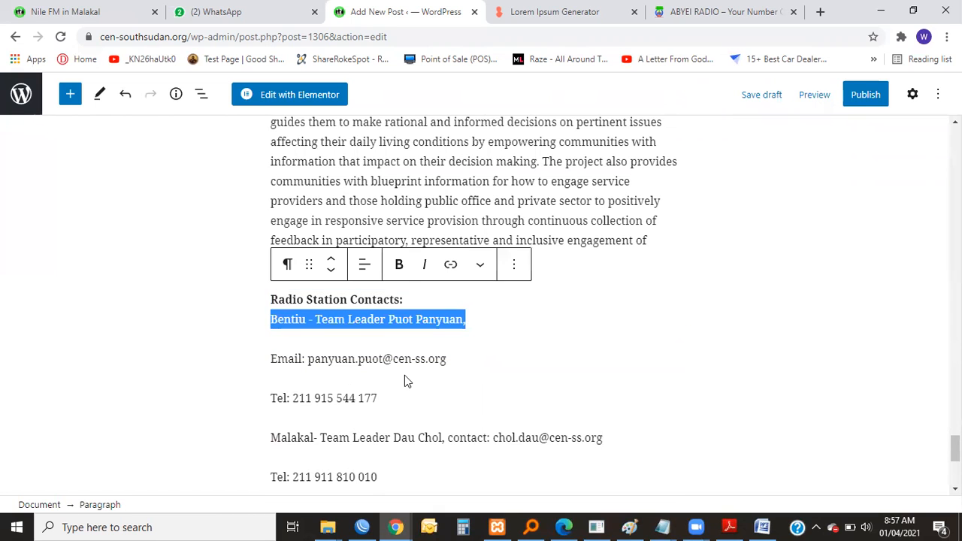
key(BackSpace)
scroll(311, 381, down, 2)
key(ctrl+z)
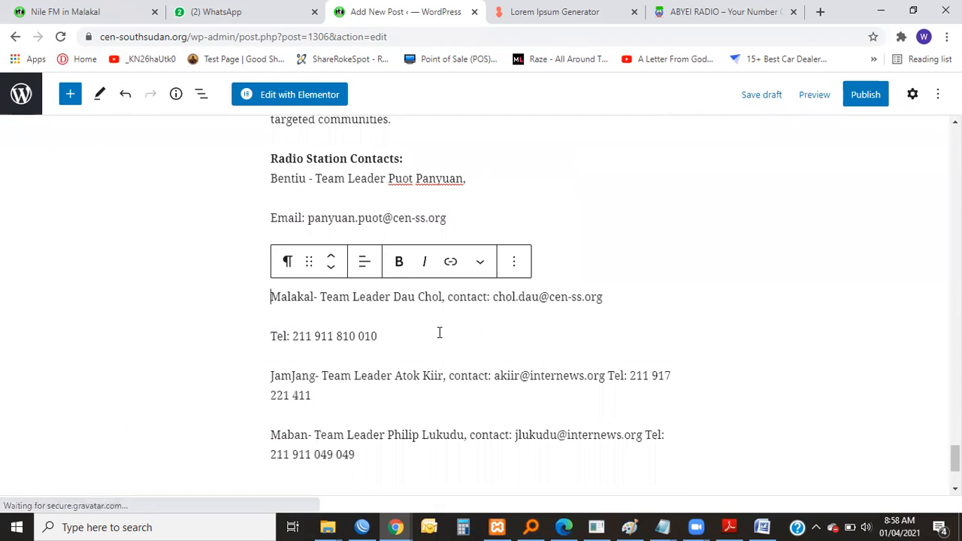
key(ctrl+z)
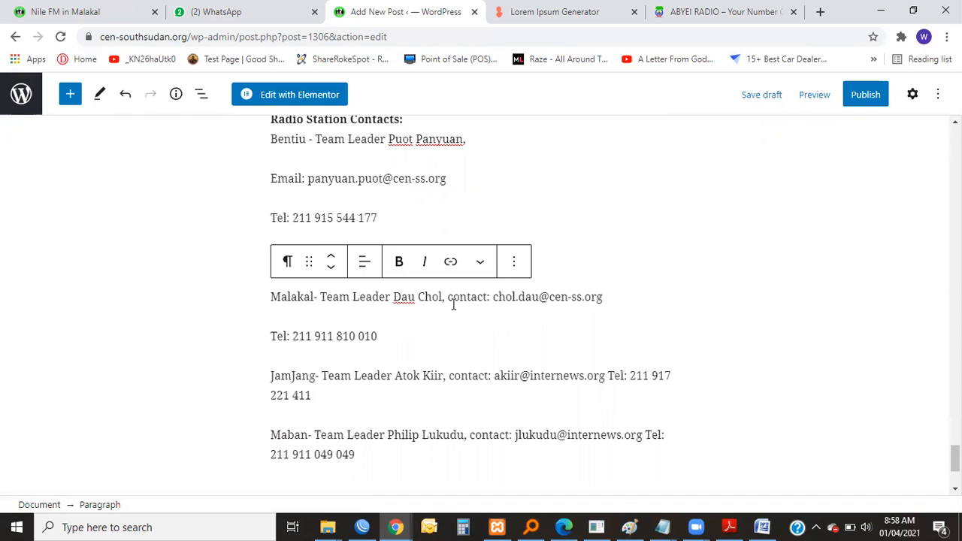
Move the Malakal contact's e-mail details onto their own line and replace the label "contact" with "Email".
key(Return)
key(Delete)
key(Delete)
key(Delete)
key(Delete)
key(Delete)
key(Delete)
key(Delete)
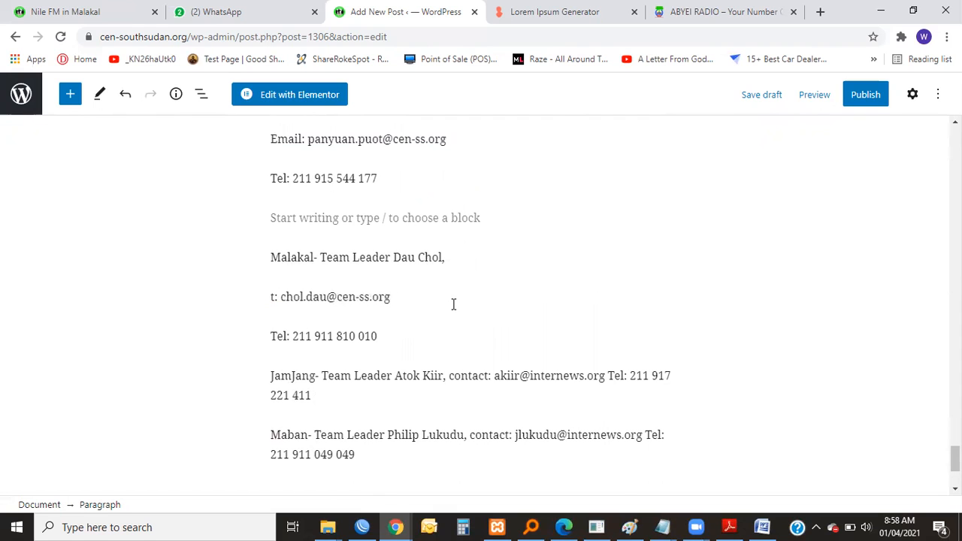
text(Email)
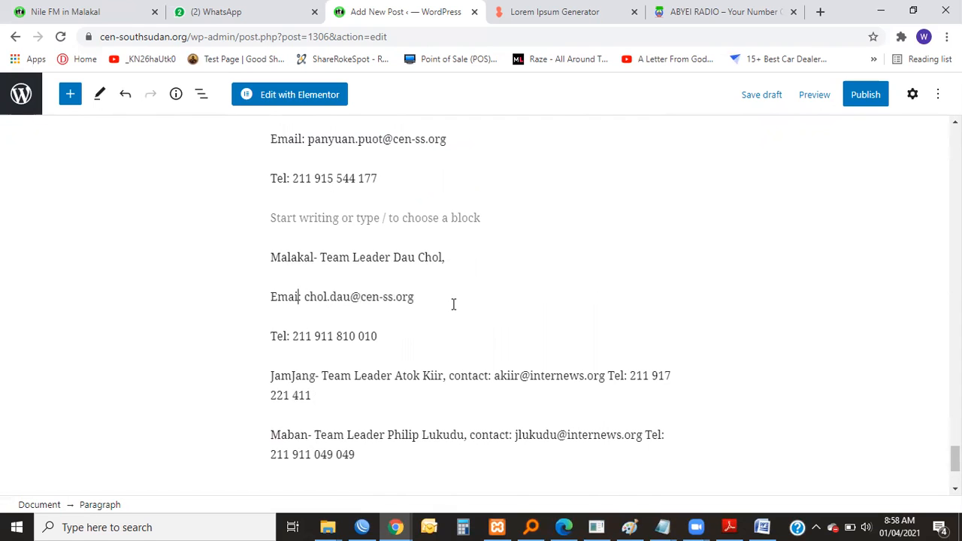
Insert an empty line above the JamJang contact to separate it from the Malakal details.
scroll(447, 325, down, 1)
scroll(446, 324, down, 1)
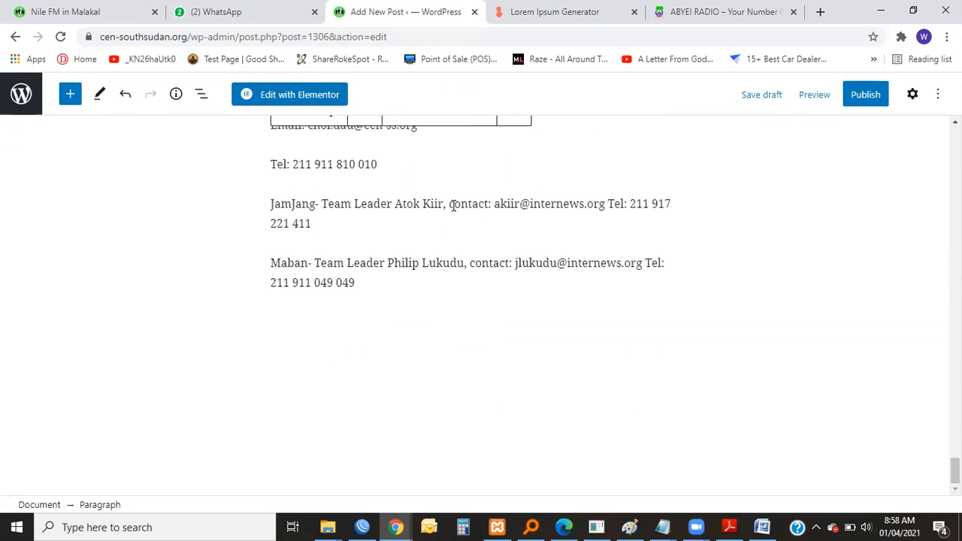
click(451, 210)
click(556, 204)
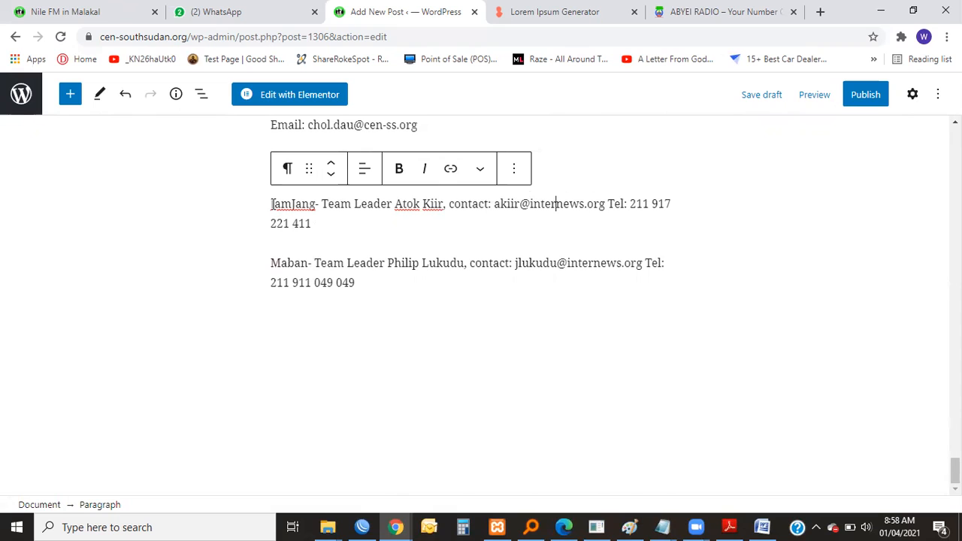
key(Return)
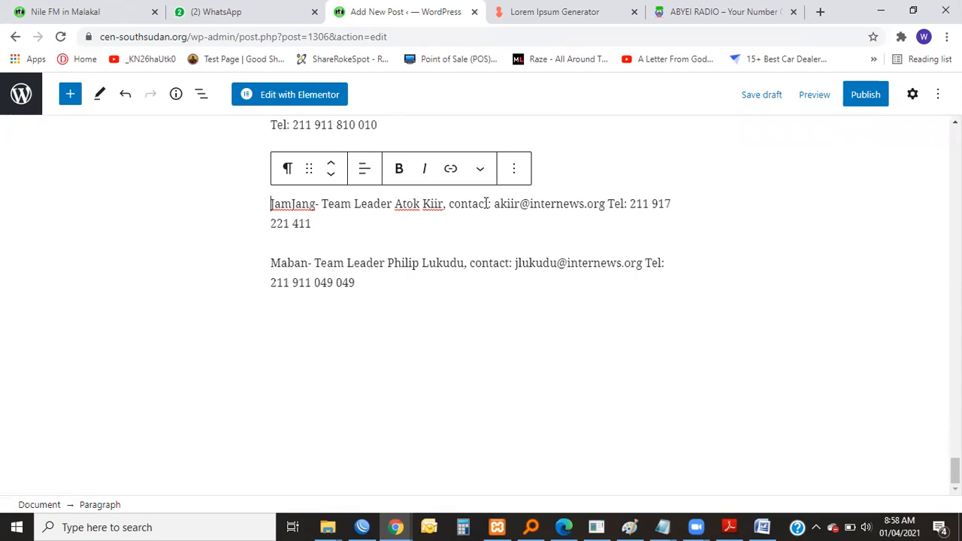
Relabel the JamJang contact's "contact" as "Email" and put the e-mail and telephone details on separate lines.
drag(488, 205, 450, 211)
text(Email)
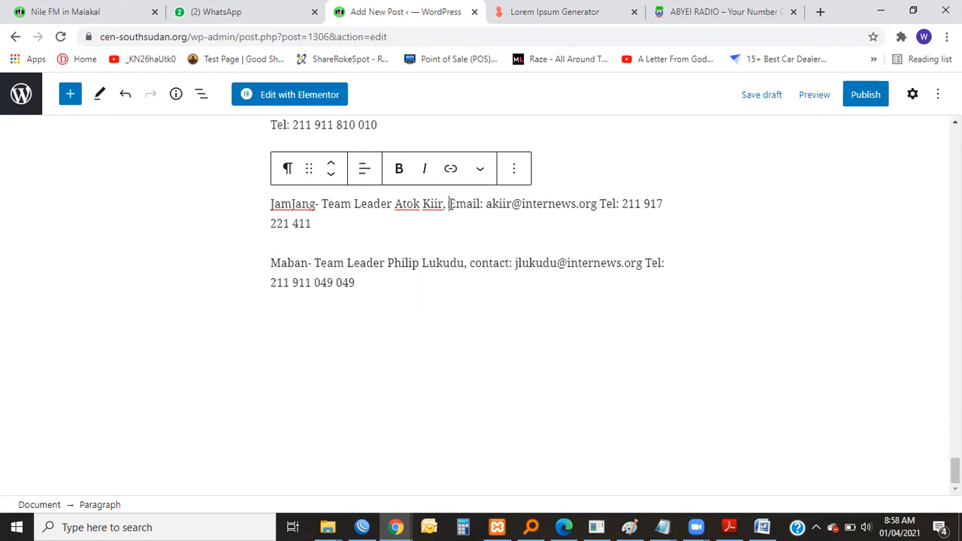
click(449, 203)
key(Return)
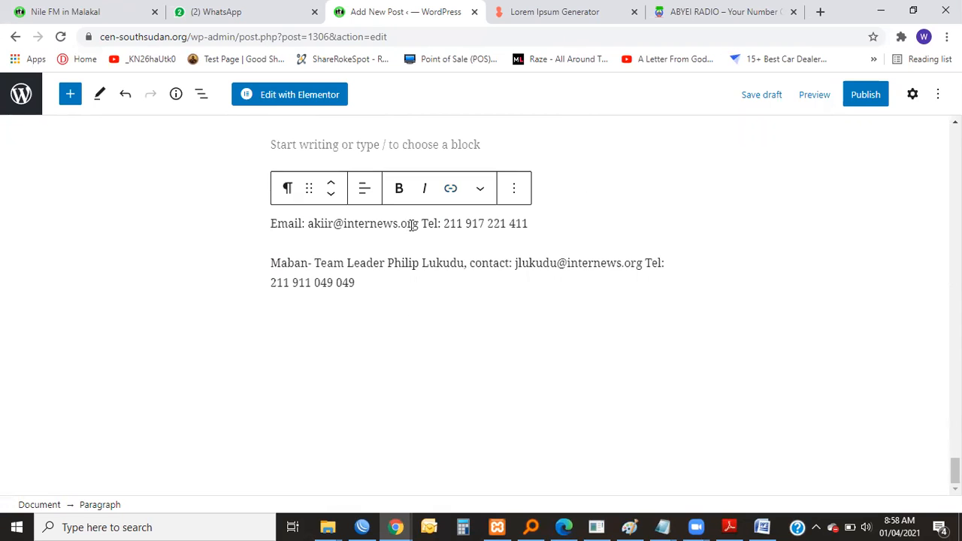
click(421, 223)
key(Return)
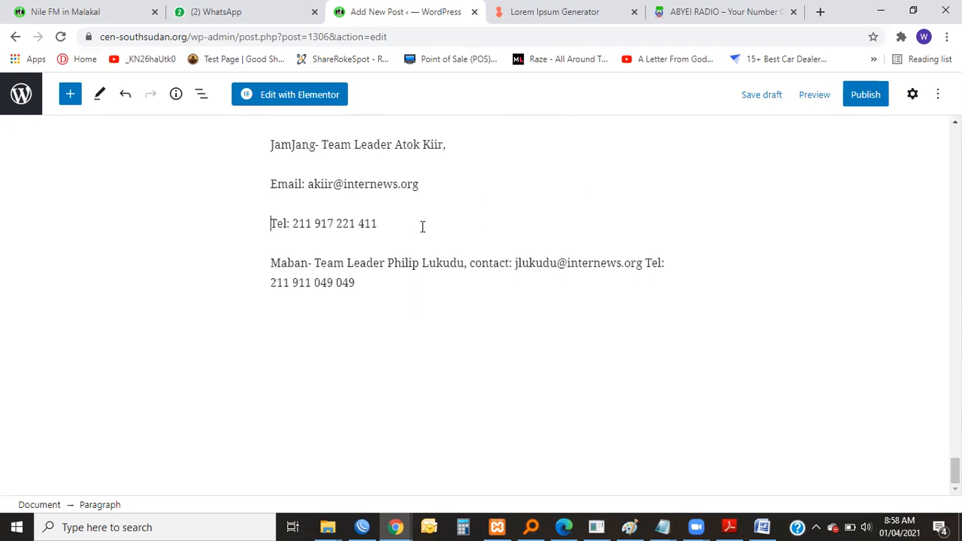
Put the Maban contact's e-mail and telephone details on separate lines and replace the label "contact" with "Email".
scroll(423, 228, up, 6)
scroll(422, 228, down, 5)
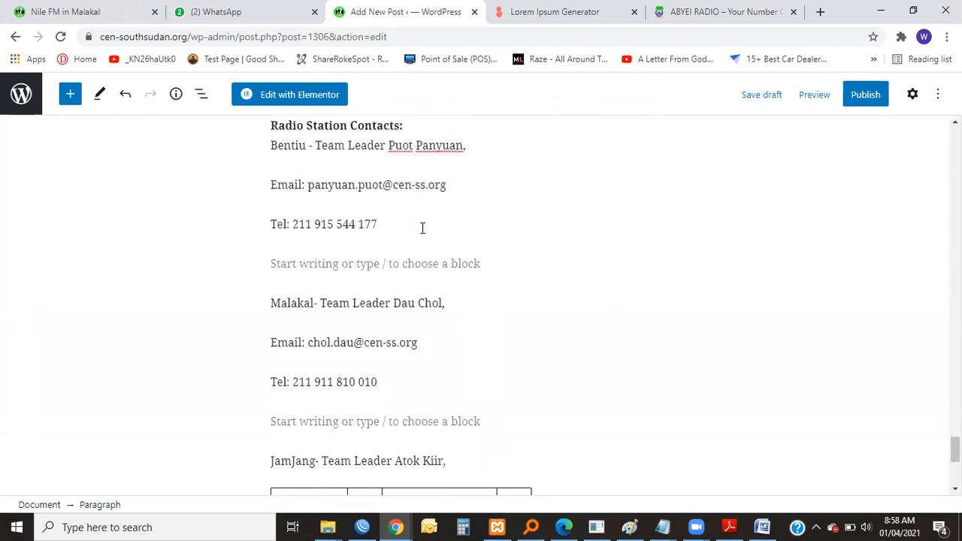
scroll(421, 232, up, 1)
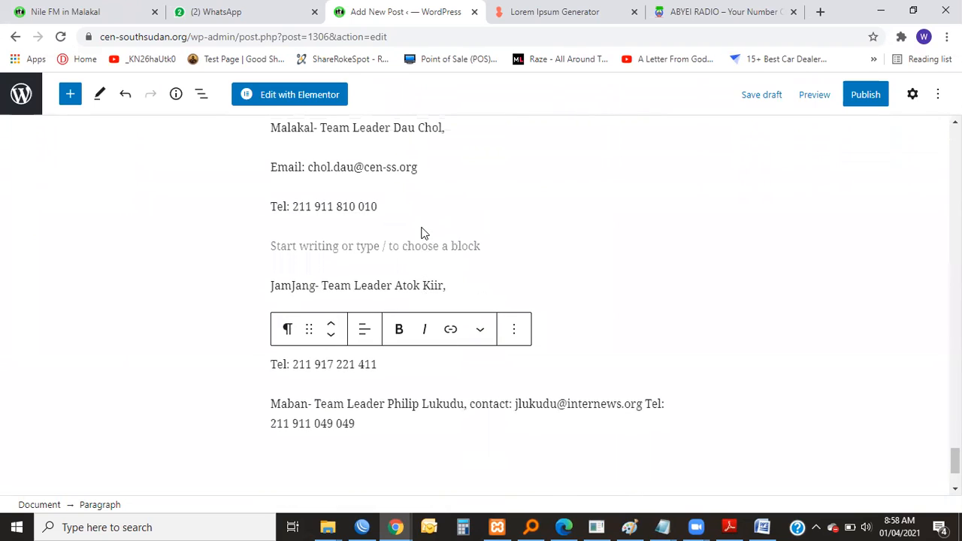
scroll(421, 233, down, 1)
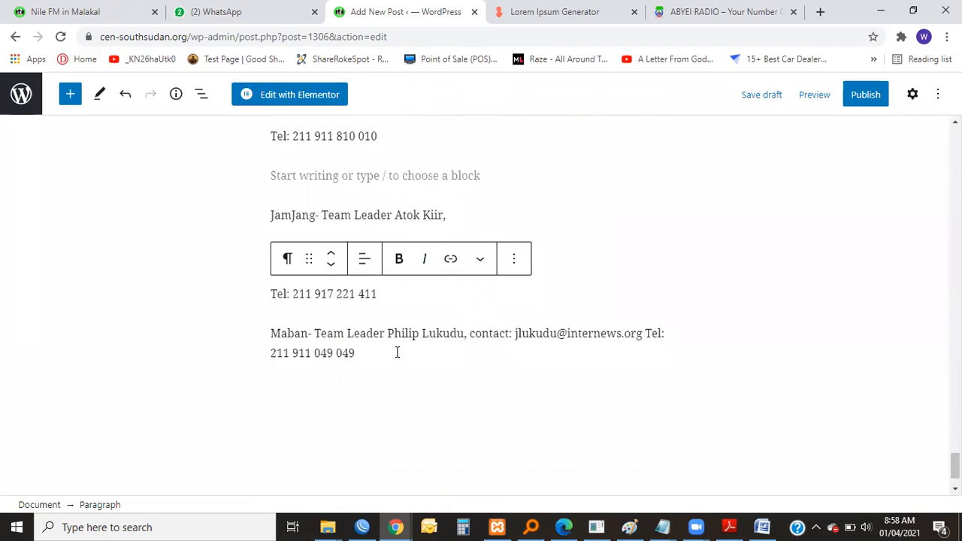
click(471, 336)
key(Return)
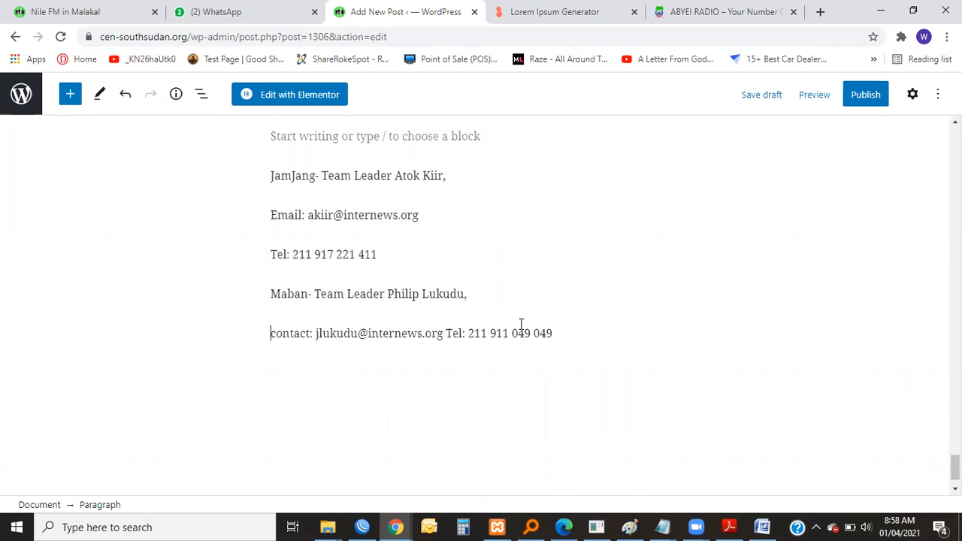
drag(269, 333, 314, 333)
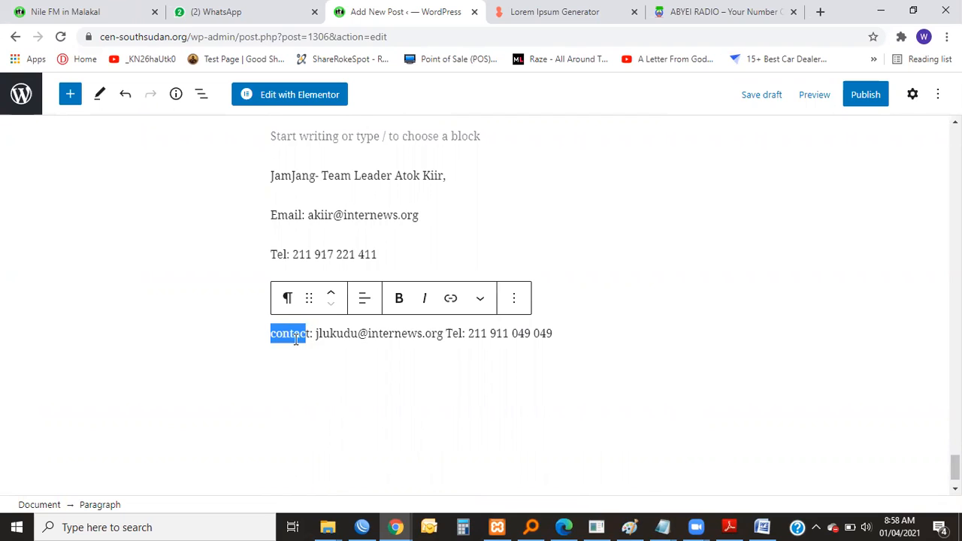
text(Em)
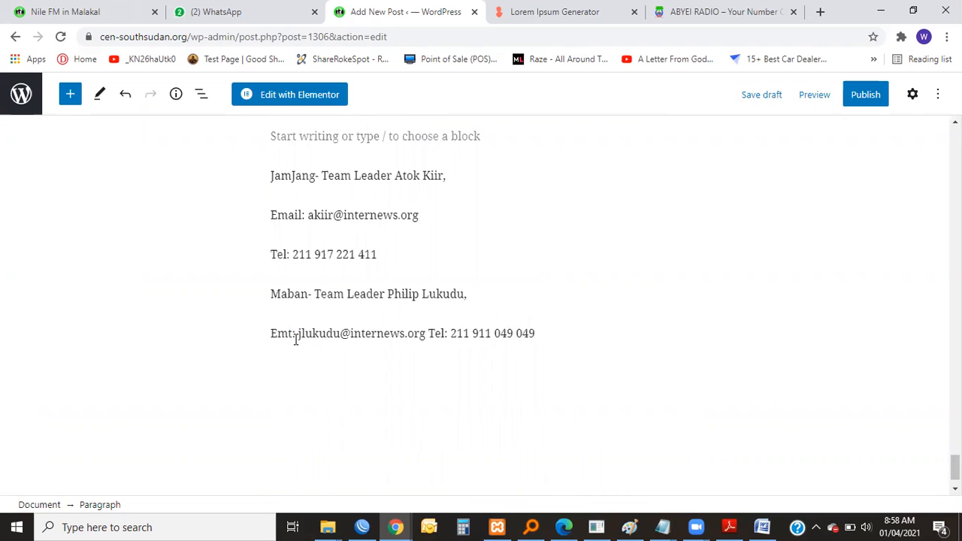
text(ail)
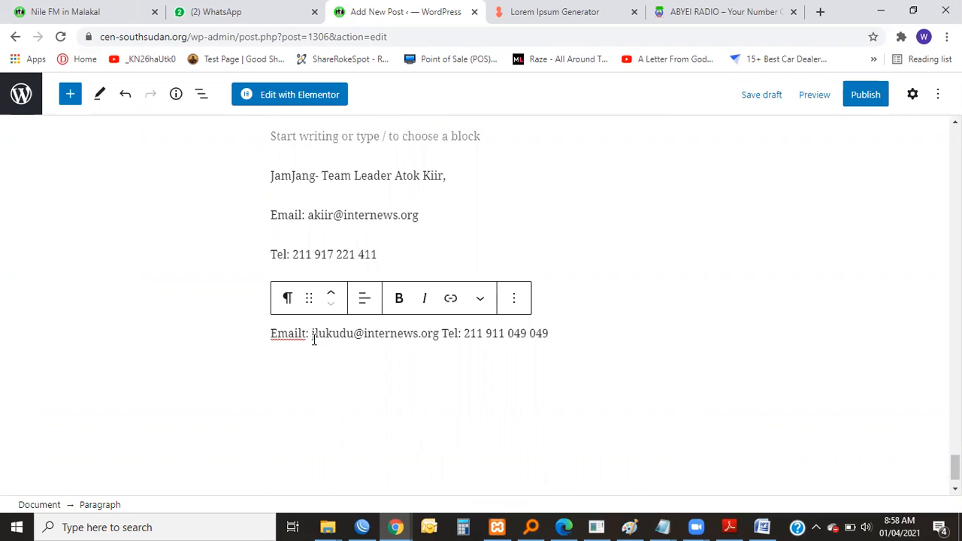
key(BackSpace)
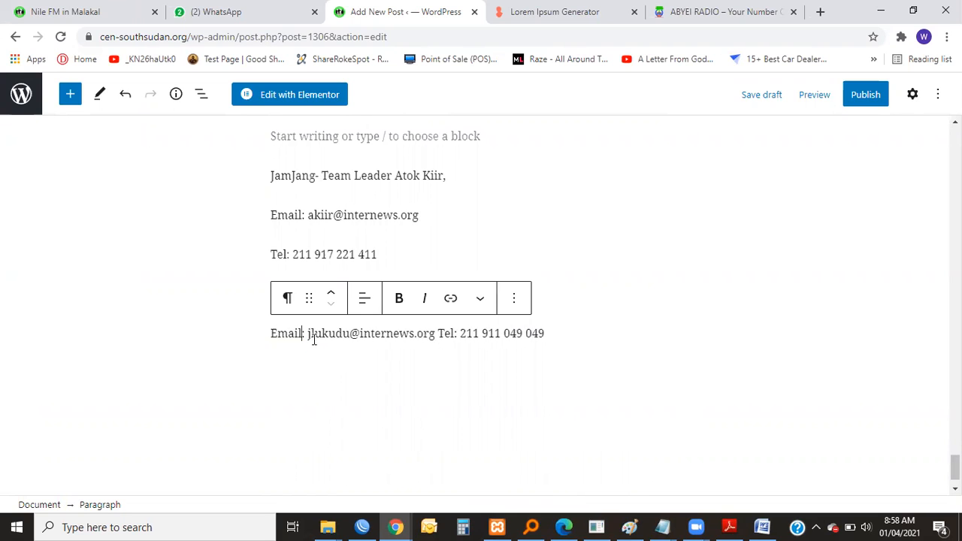
click(438, 333)
key(Return)
Try inserting a More block at the empty line between the Bentiu and Malakal contacts, then undo it.
scroll(443, 343, up, 9)
scroll(442, 342, down, 3)
scroll(442, 343, down, 3)
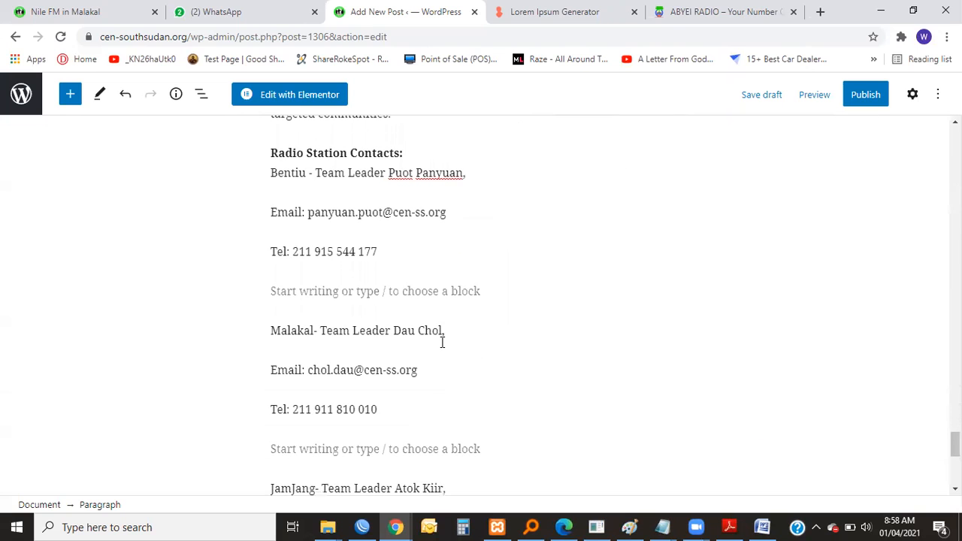
click(281, 293)
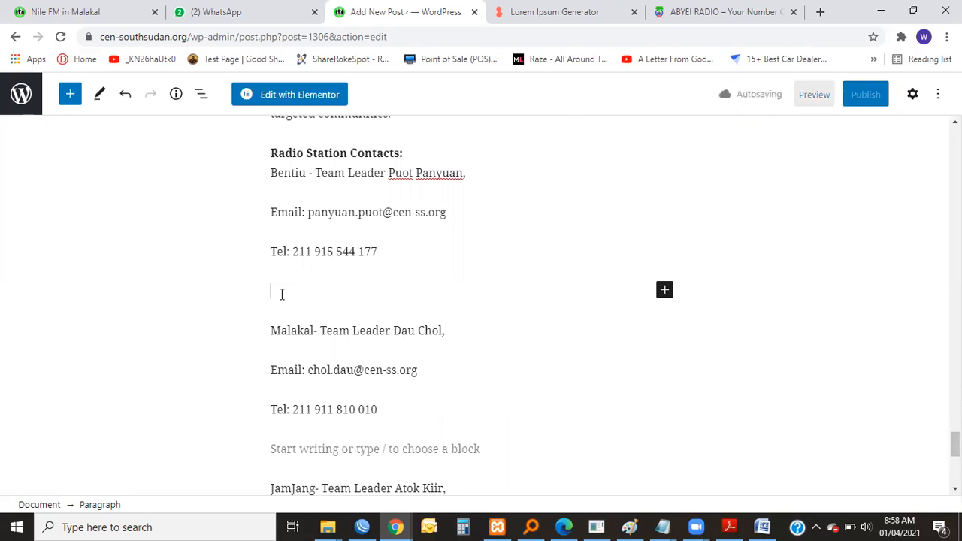
click(664, 291)
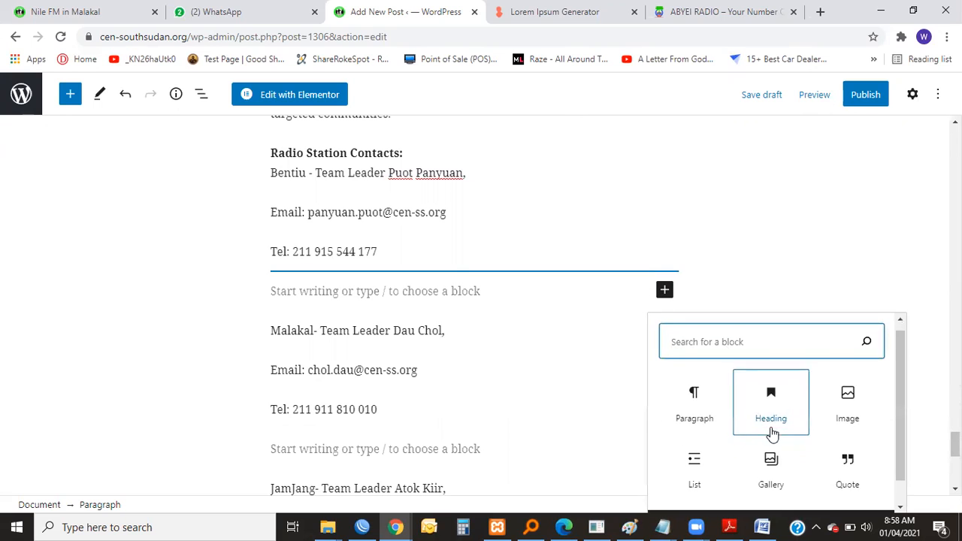
scroll(772, 434, down, 1)
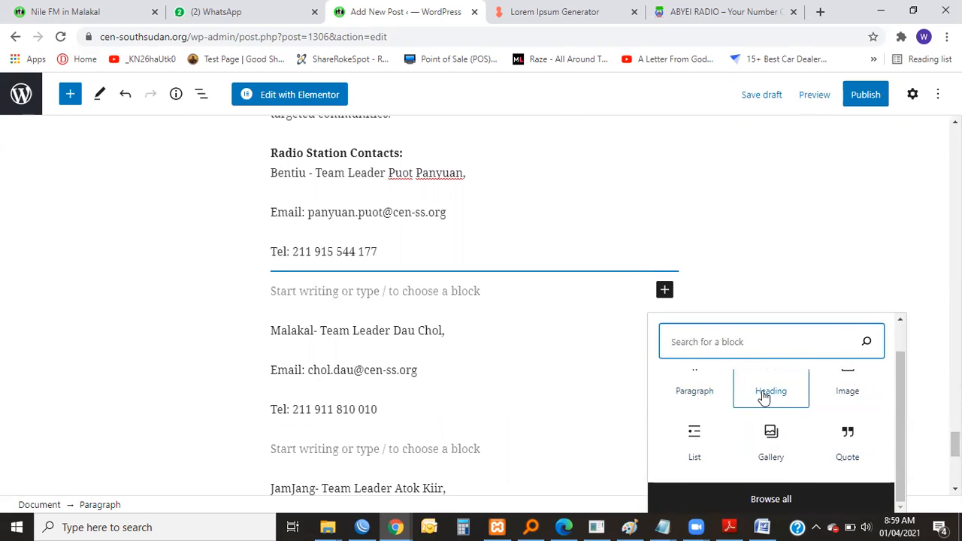
click(771, 495)
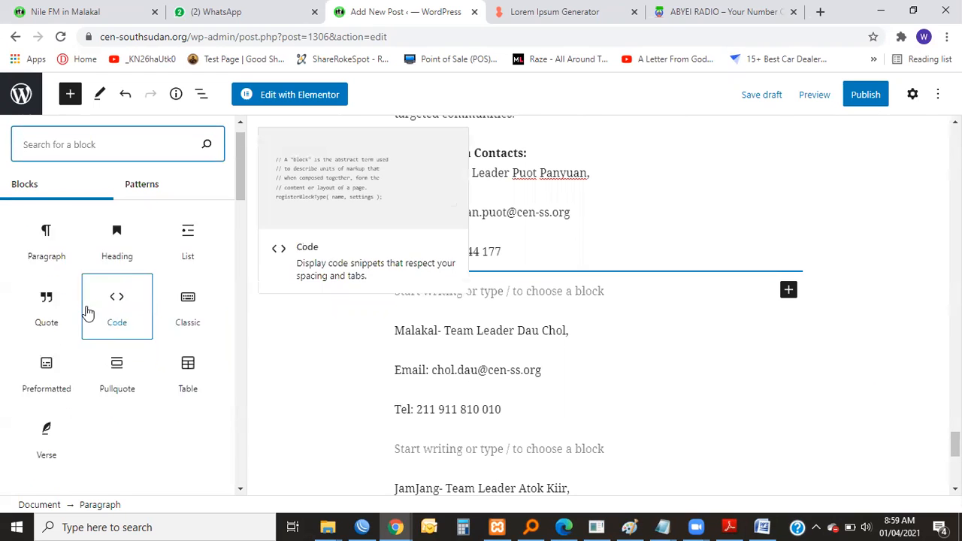
scroll(86, 312, down, 6)
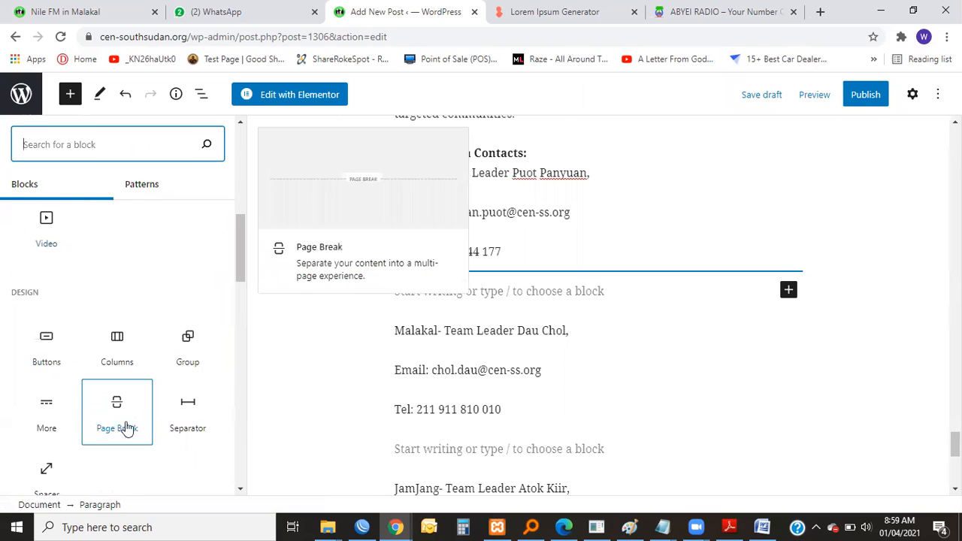
click(61, 410)
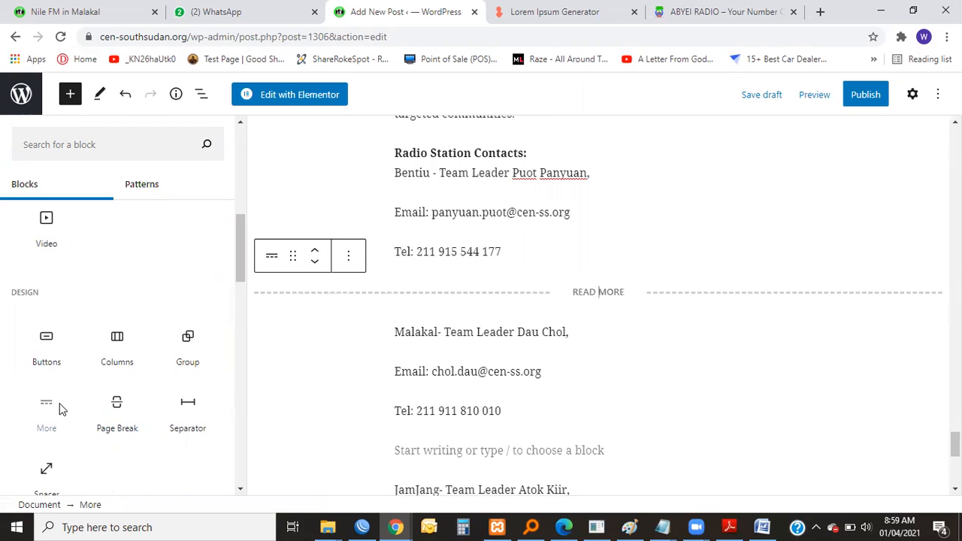
key(ctrl+z)
Review the Radio Station Contacts list and the humanitarian information services section above it.
scroll(531, 352, up, 8)
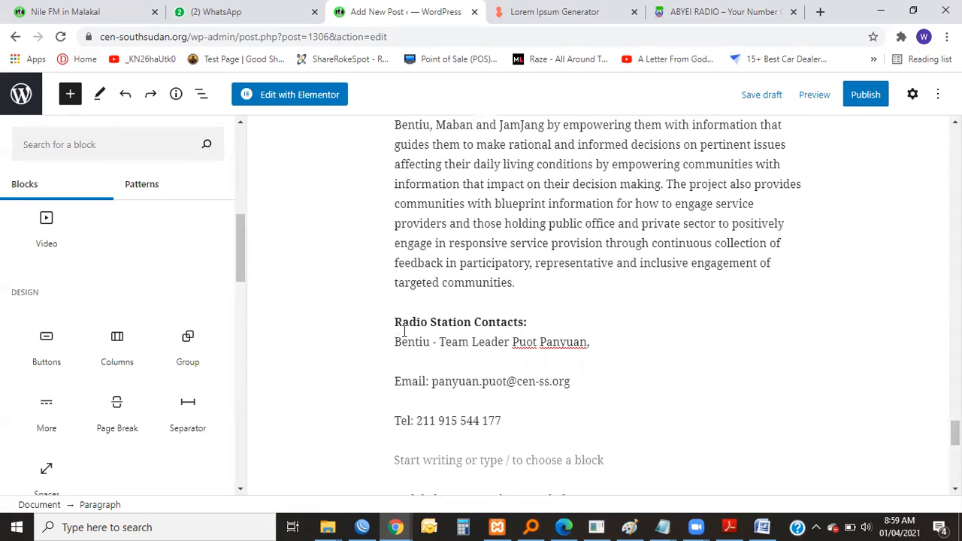
click(404, 330)
scroll(601, 402, down, 8)
scroll(601, 396, up, 7)
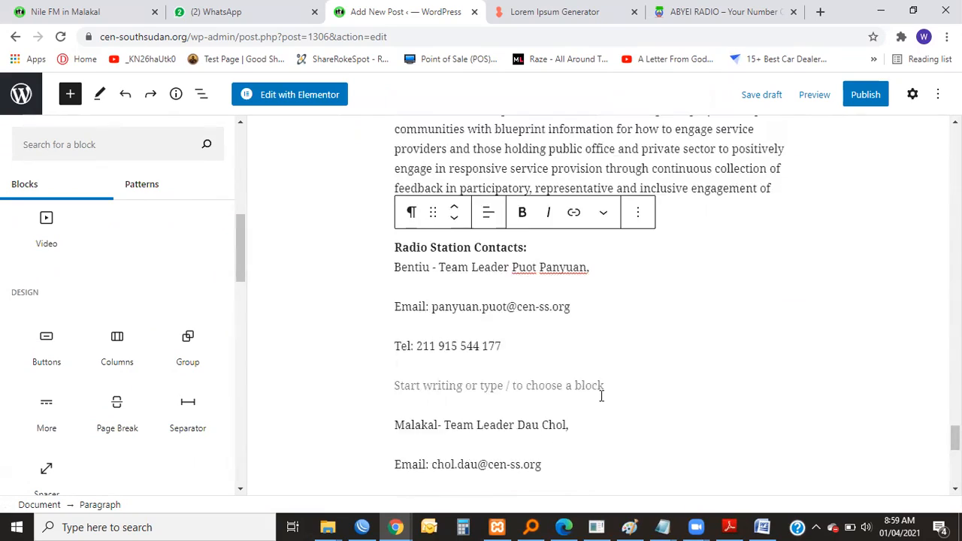
scroll(601, 396, up, 5)
scroll(142, 158, up, 3)
scroll(697, 226, up, 1)
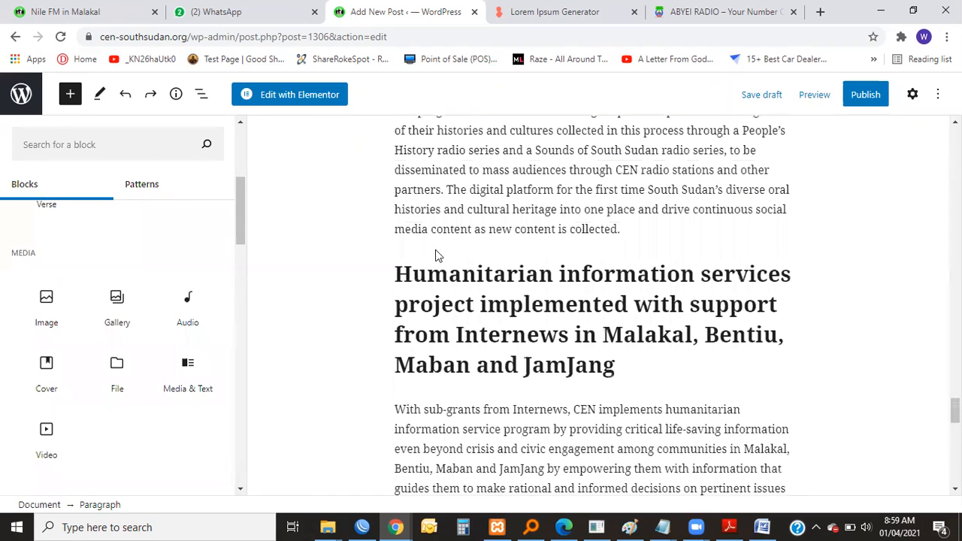
Show the editor's settings sidebar beside the post.
scroll(313, 227, up, 3)
scroll(313, 228, down, 4)
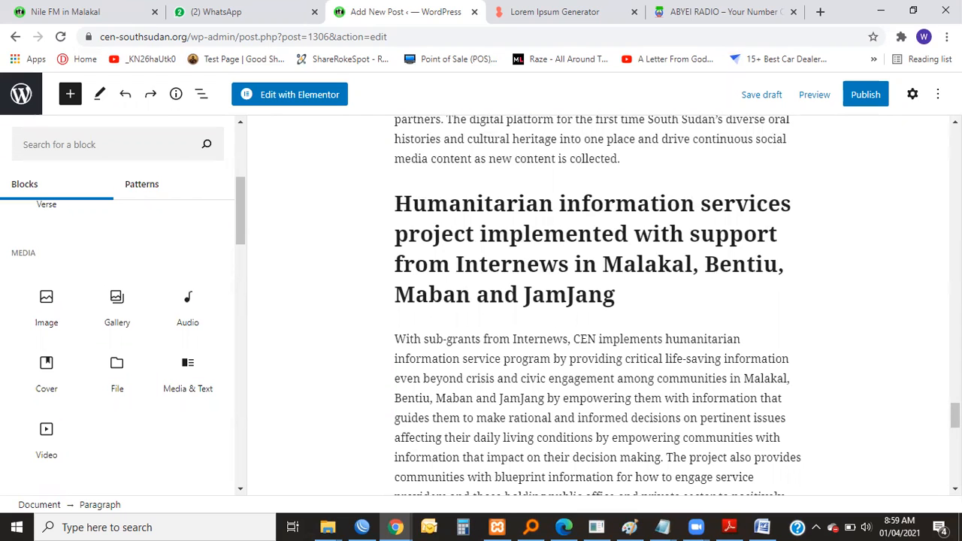
click(912, 95)
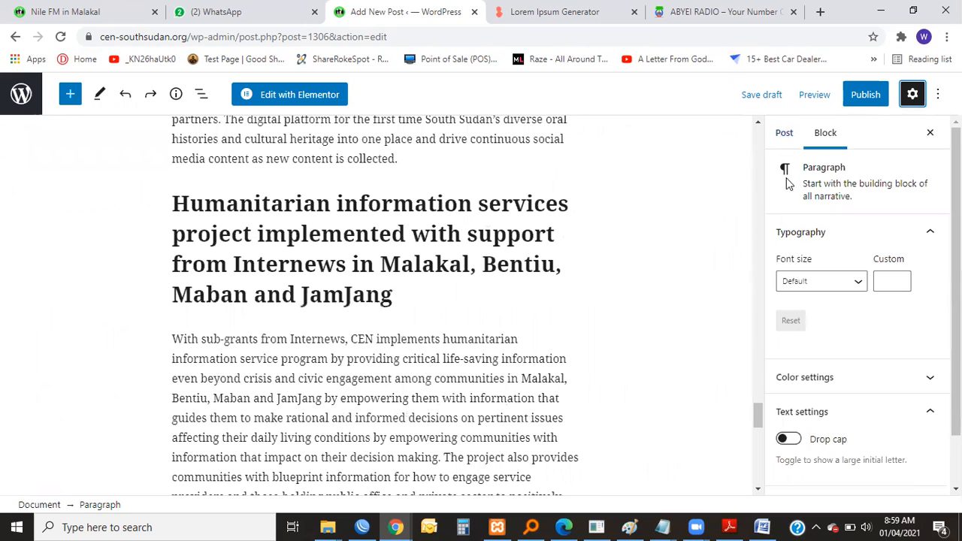
click(913, 95)
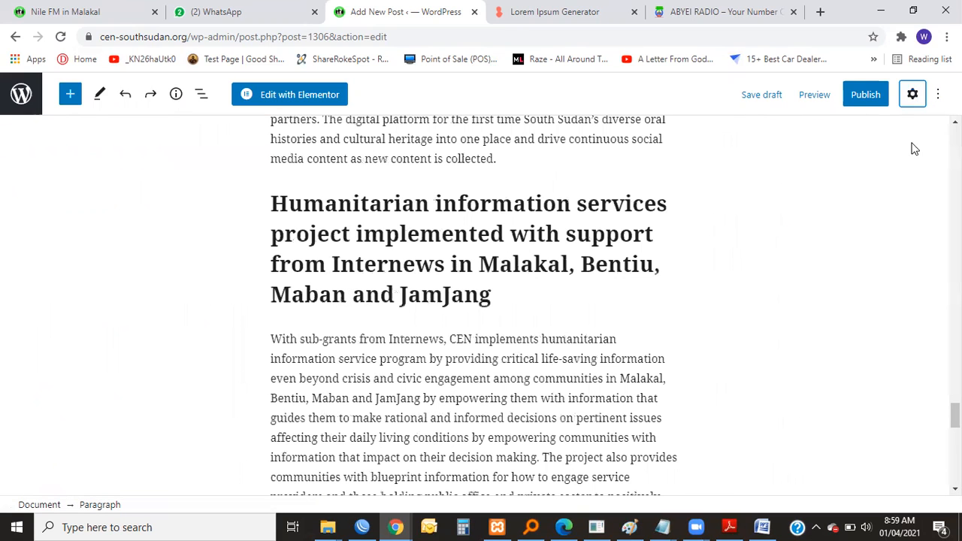
right_click(912, 95)
click(912, 96)
click(912, 95)
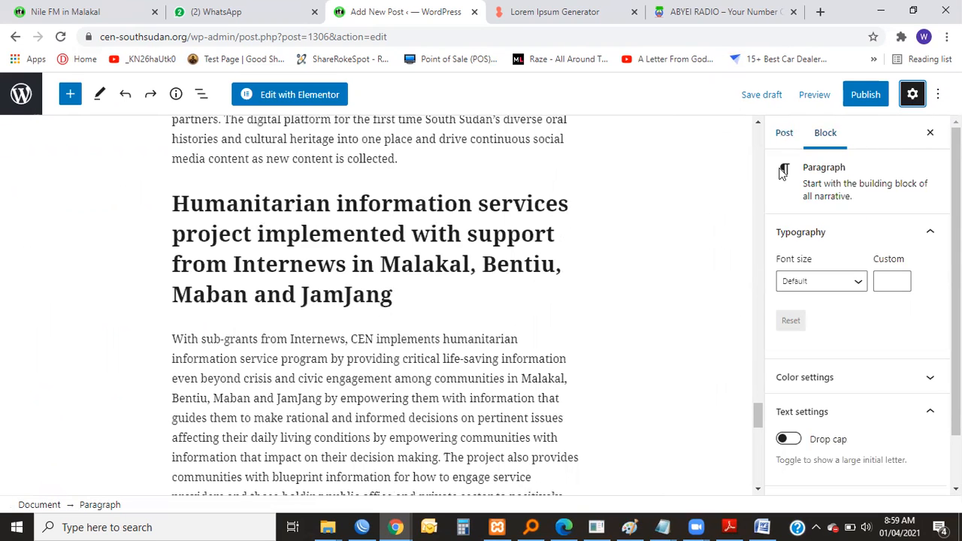
Examine the paragraph block's typography, color and text settings, and expand its Advanced options.
scroll(762, 218, up, 3)
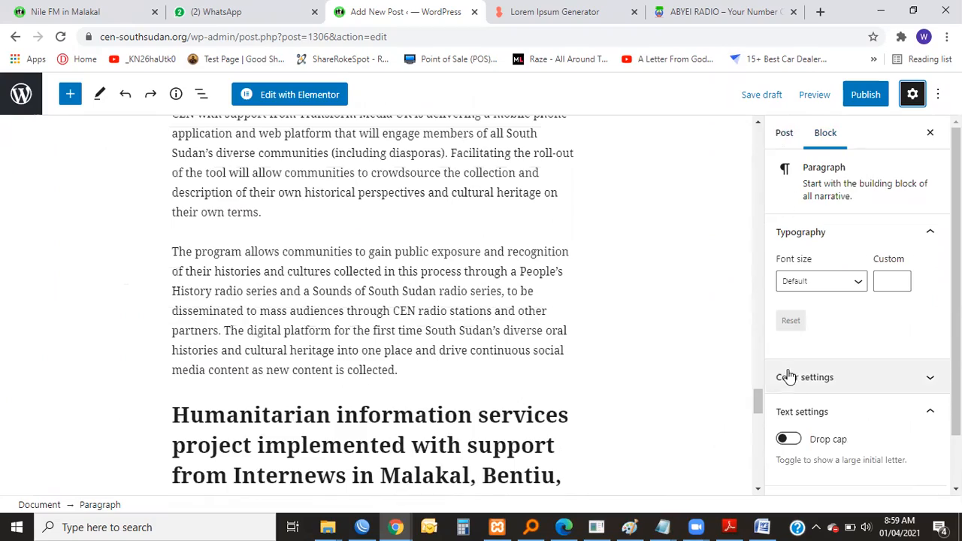
scroll(614, 338, up, 10)
scroll(614, 344, up, 20)
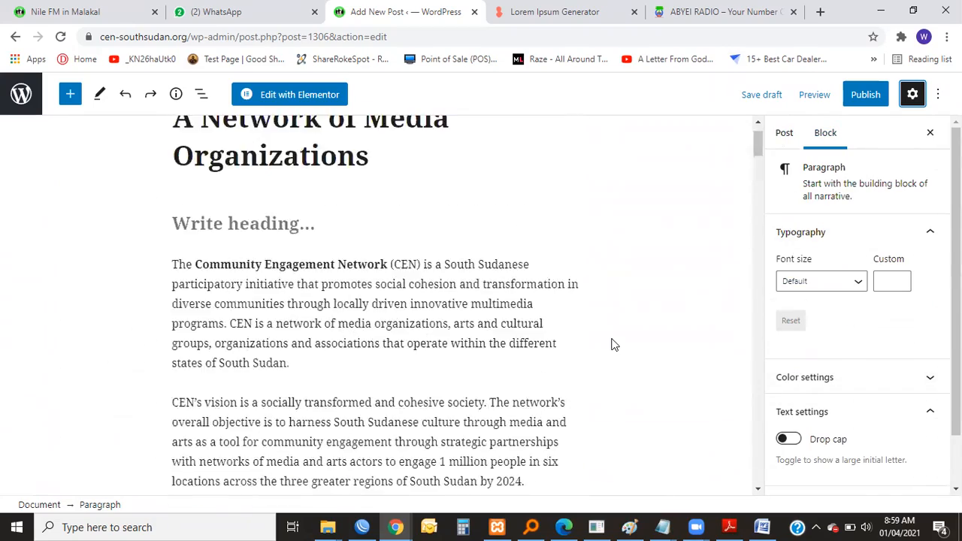
scroll(853, 225, down, 2)
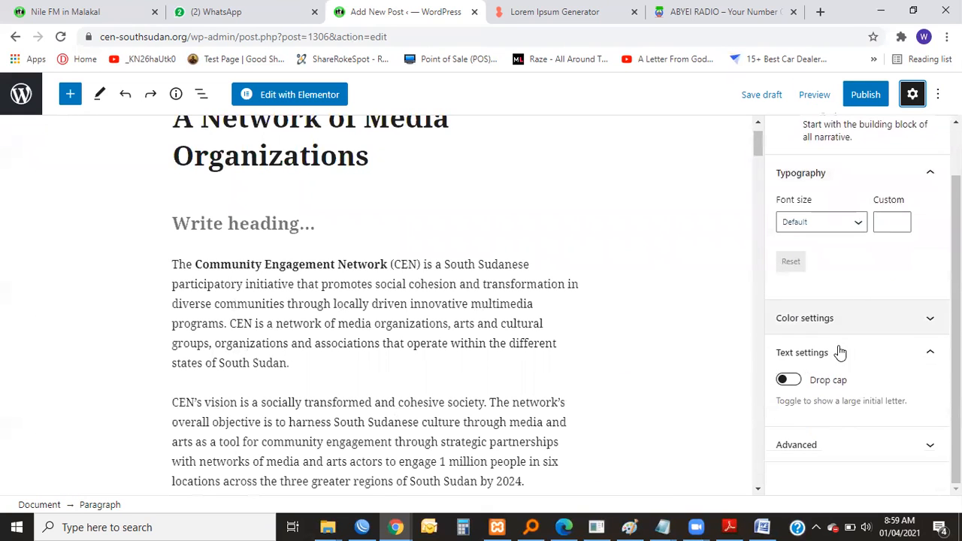
click(836, 447)
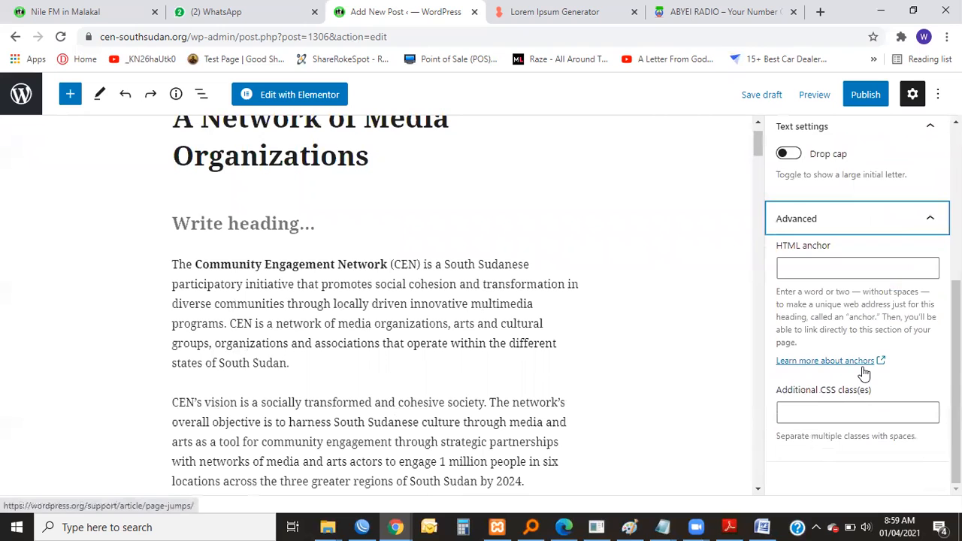
scroll(863, 367, up, 5)
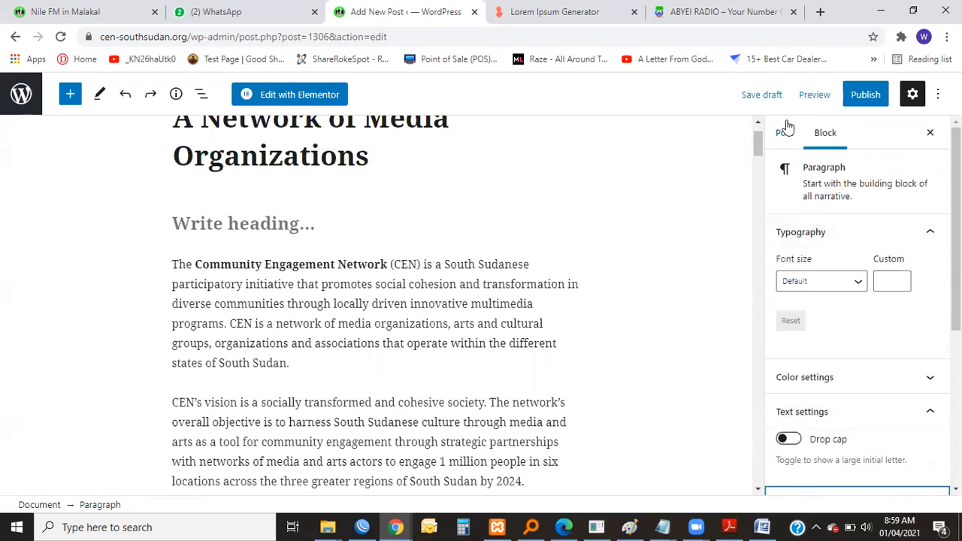
Switch to the post-level settings and look through the permalink, category list and featured image options.
click(781, 135)
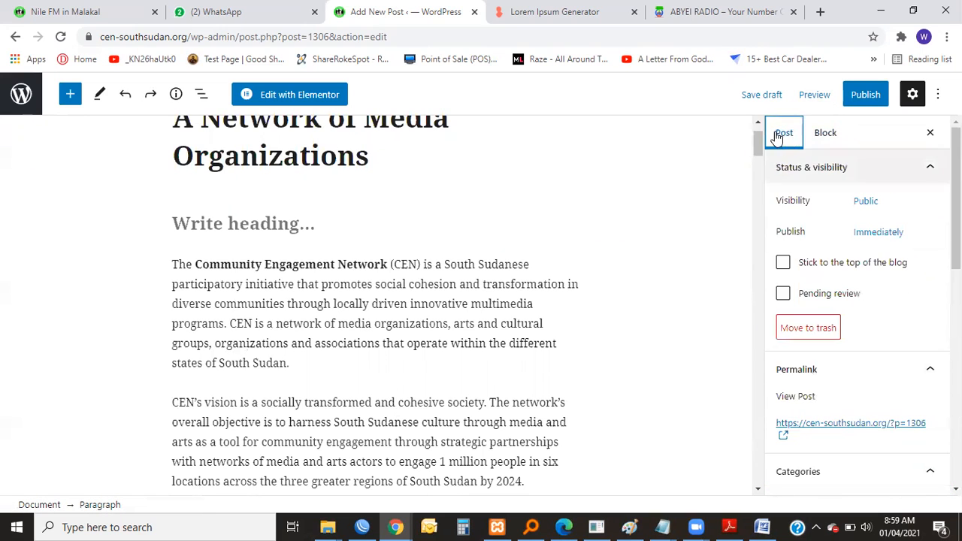
scroll(794, 303, down, 3)
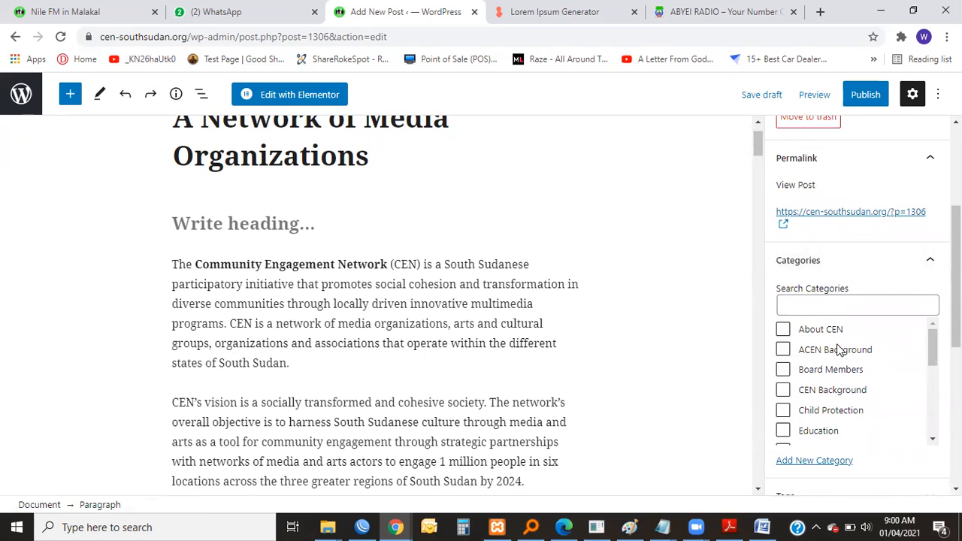
scroll(829, 355, down, 1)
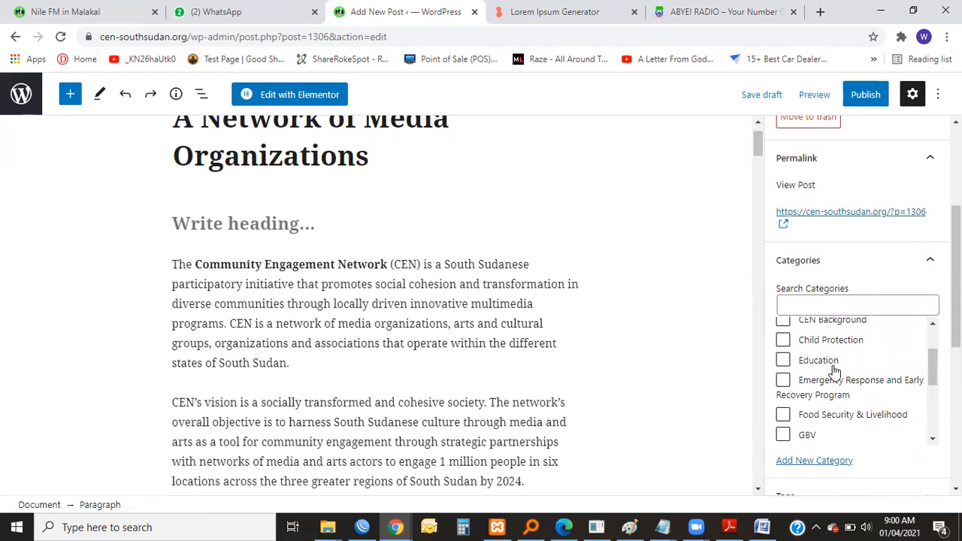
scroll(834, 365, down, 5)
scroll(905, 357, down, 2)
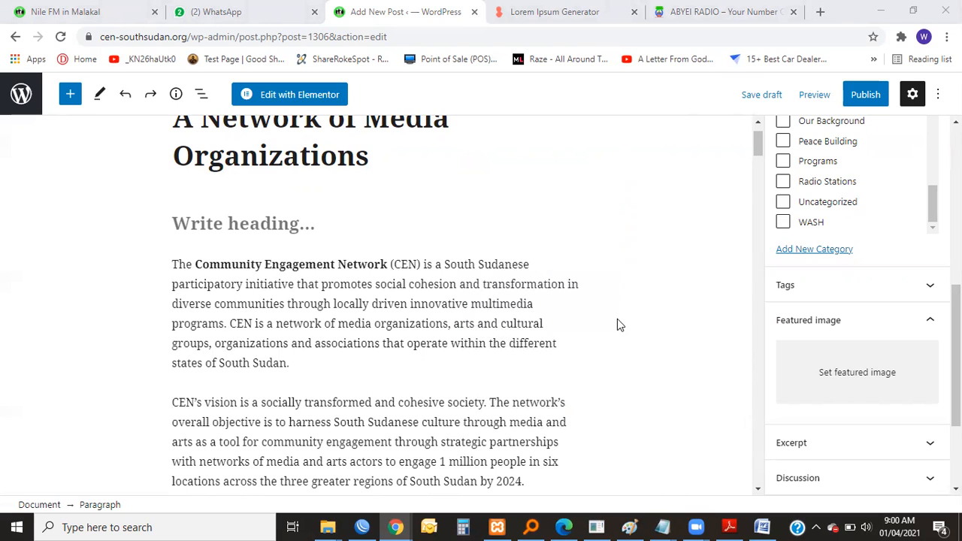
key(ctrl+minus)
key(ctrl+minus)
key(ctrl+plus)
key(ctrl+plus)
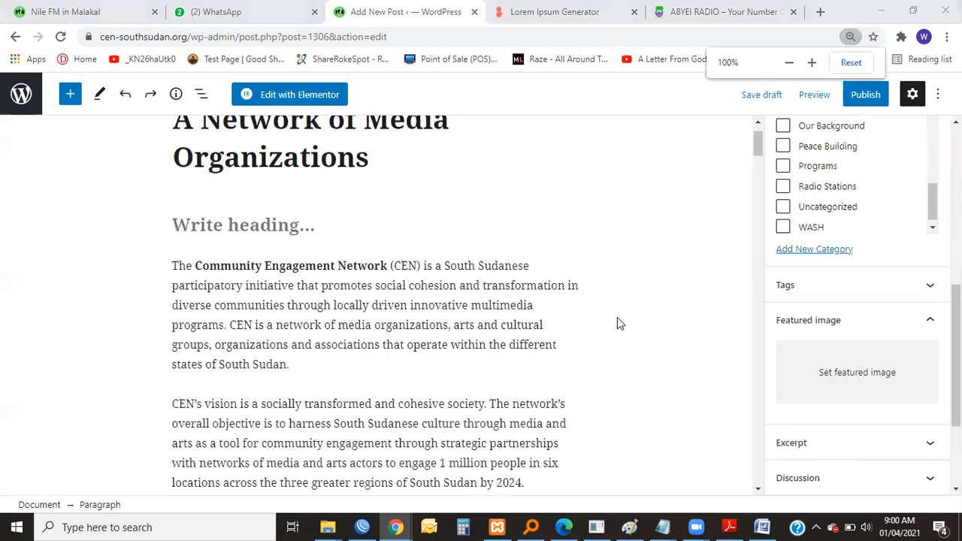
drag(847, 3, 293, 29)
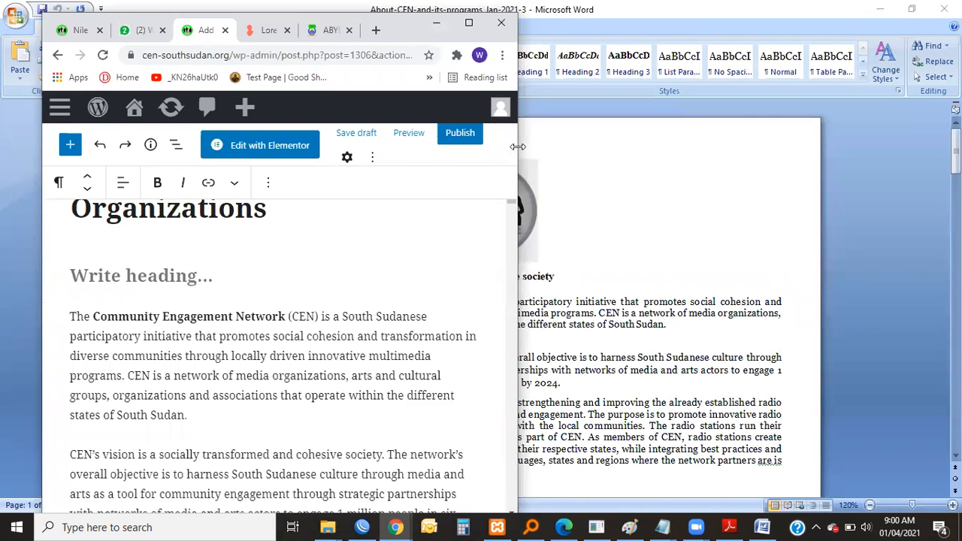
drag(518, 147, 756, 149)
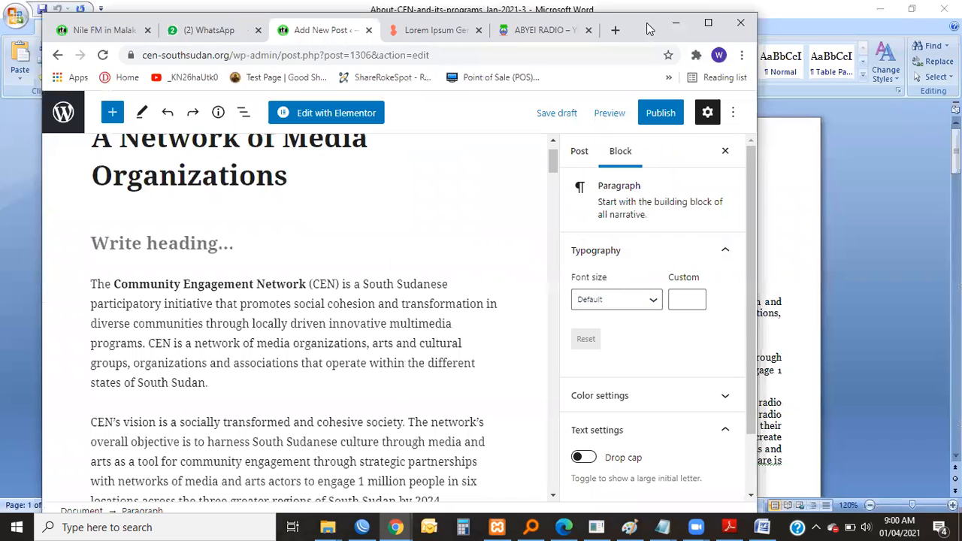
click(707, 23)
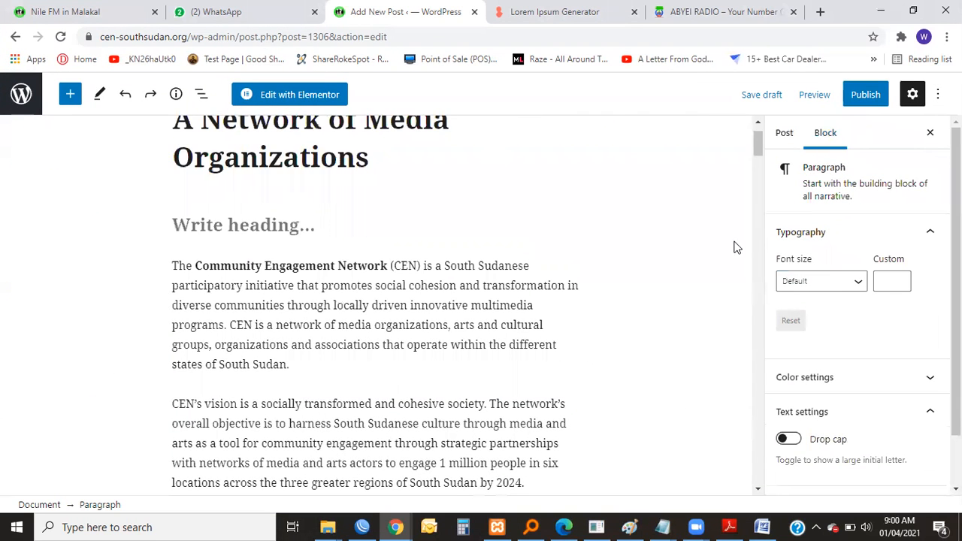
Return to the post-level settings and review the status, permalink and category sections, reopening the sidebar at Status & visibility.
scroll(664, 260, up, 1)
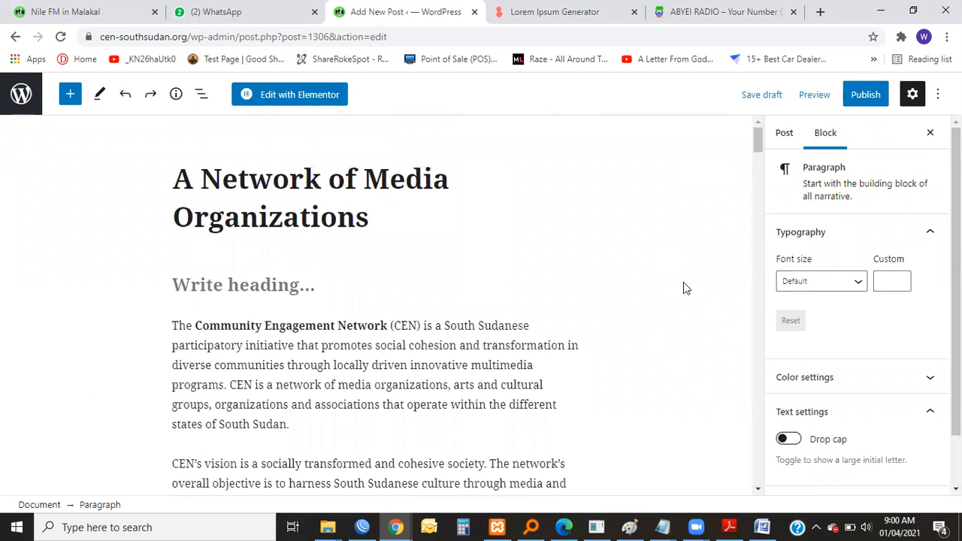
click(782, 135)
scroll(807, 254, down, 1)
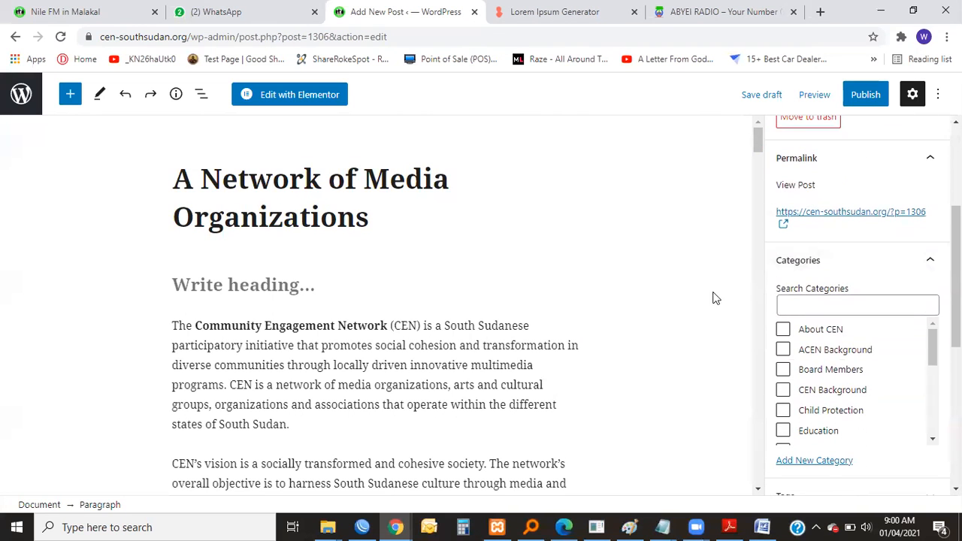
scroll(803, 224, up, 2)
scroll(808, 224, up, 2)
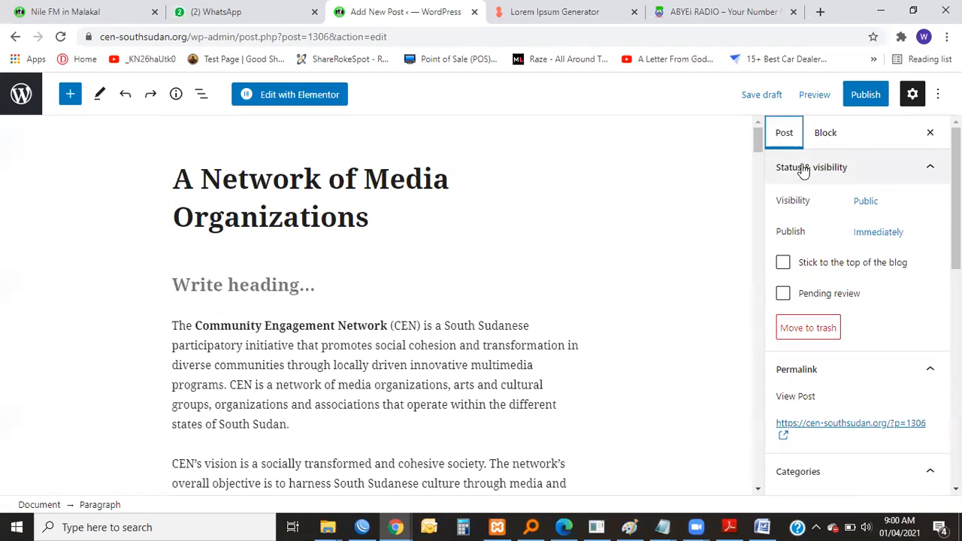
click(911, 95)
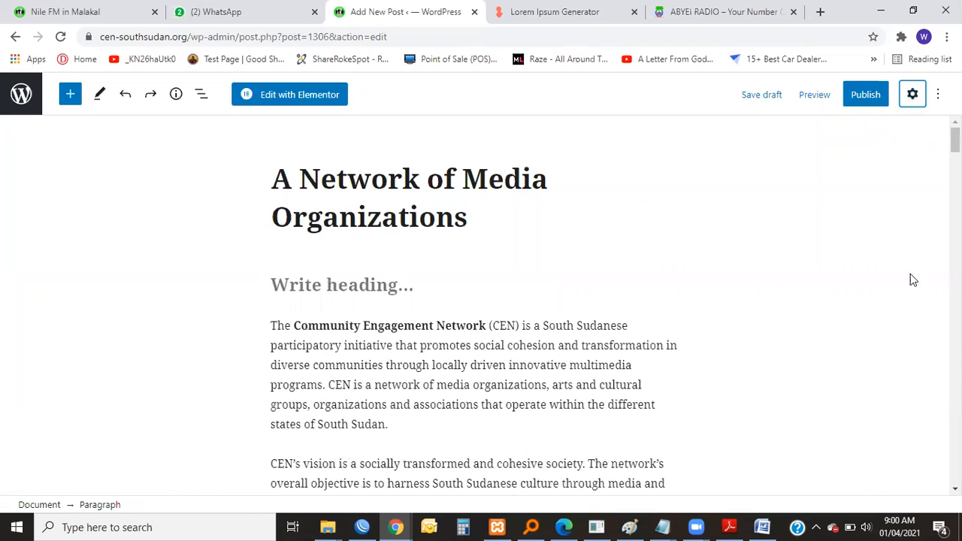
click(911, 94)
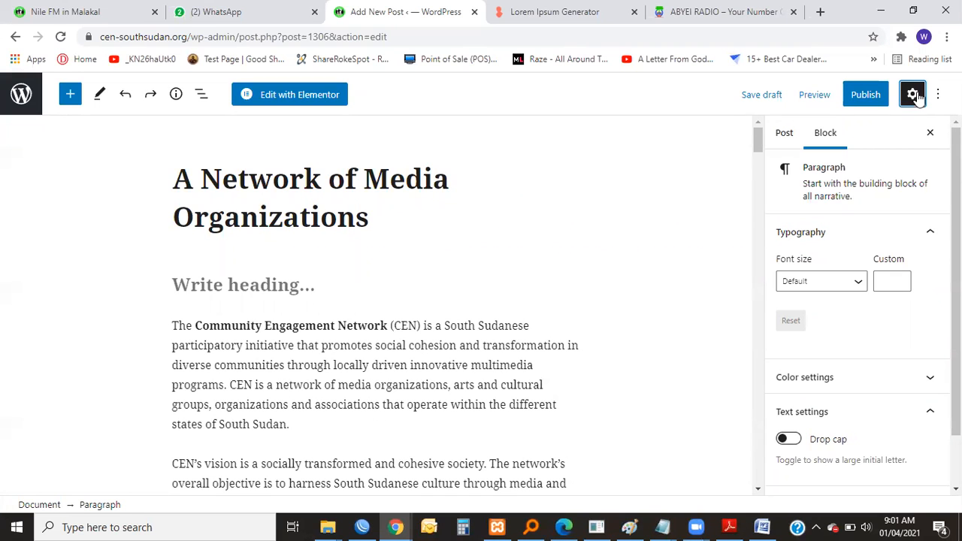
click(783, 137)
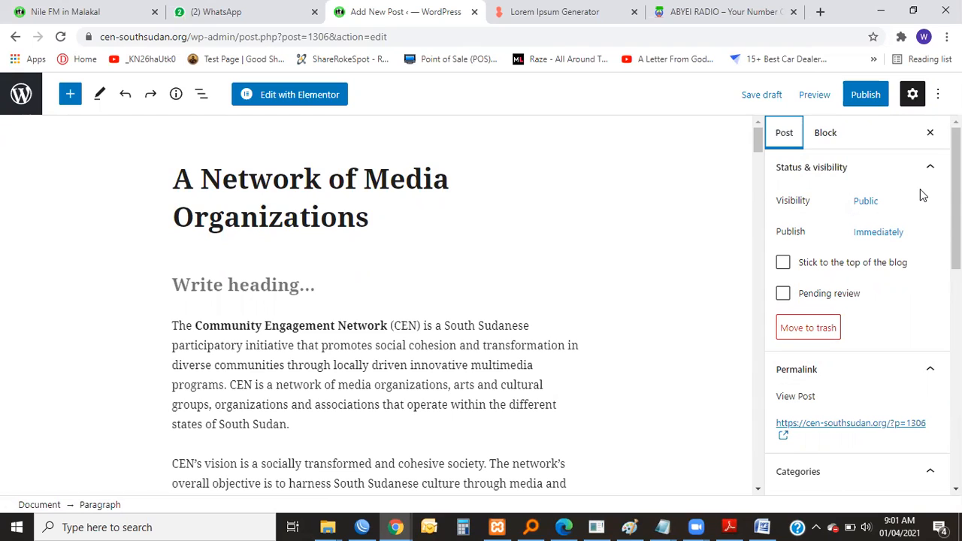
Examine the post's visibility choices without changing them, and try the "Stick to the top of the blog" option before clearing it again.
click(863, 203)
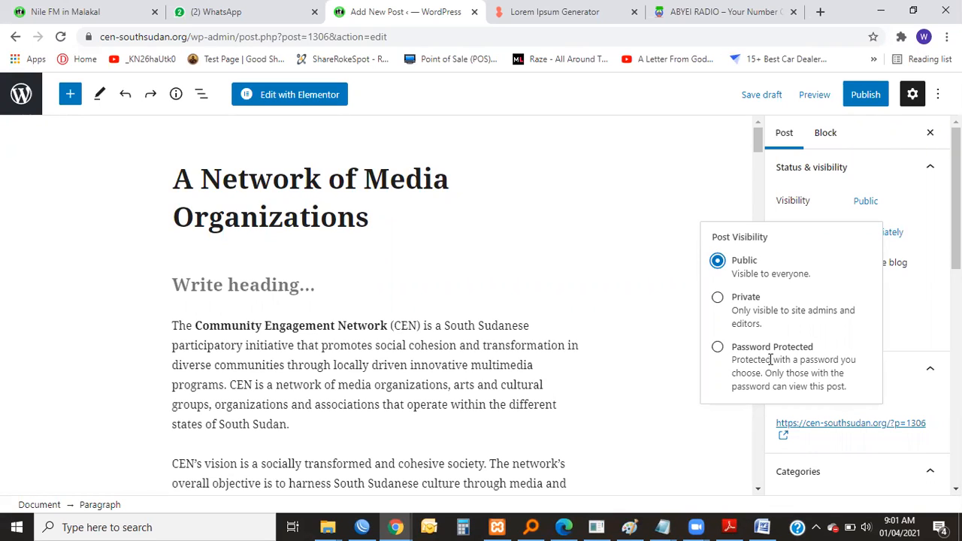
click(936, 212)
scroll(877, 261, down, 2)
scroll(877, 261, up, 2)
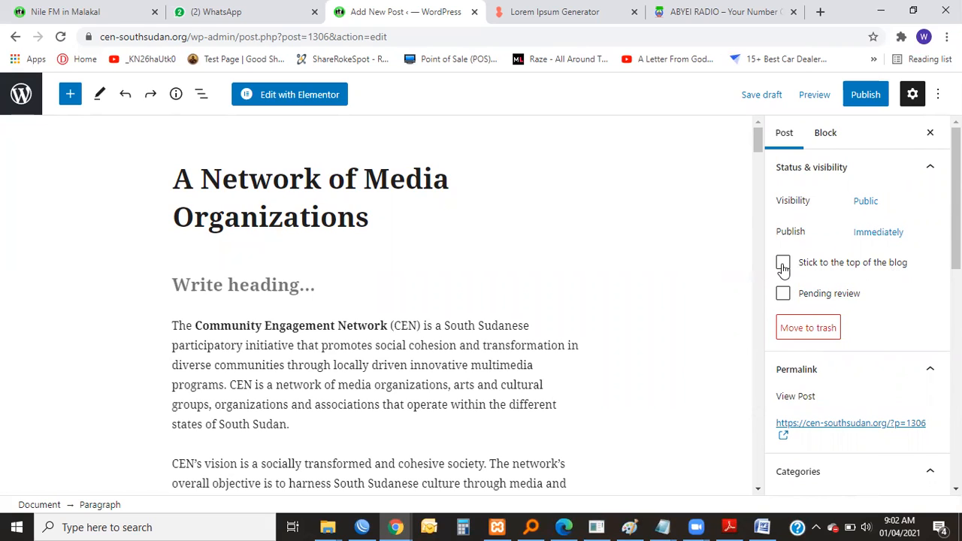
click(783, 267)
click(783, 267)
Copy the post's permalink address and open it in a new browser tab.
scroll(863, 297, down, 3)
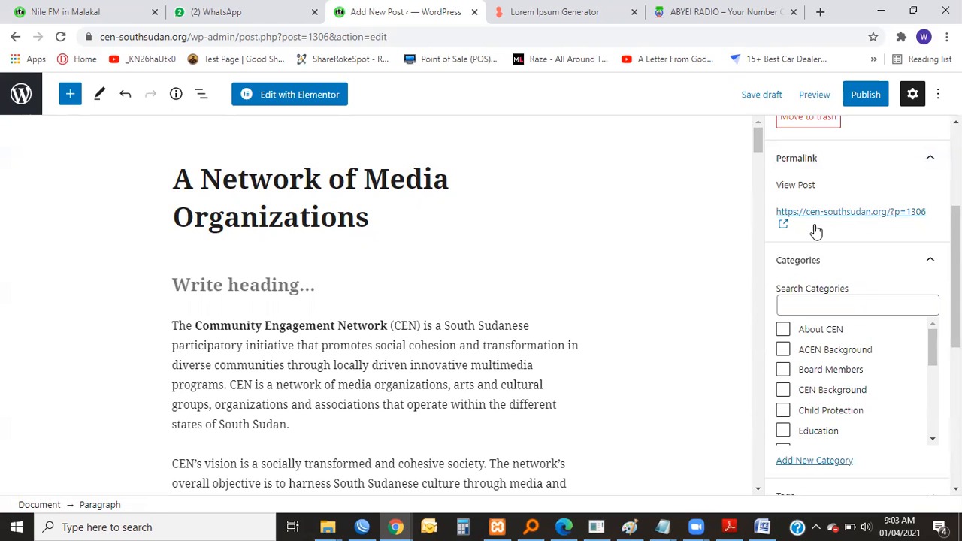
right_click(852, 216)
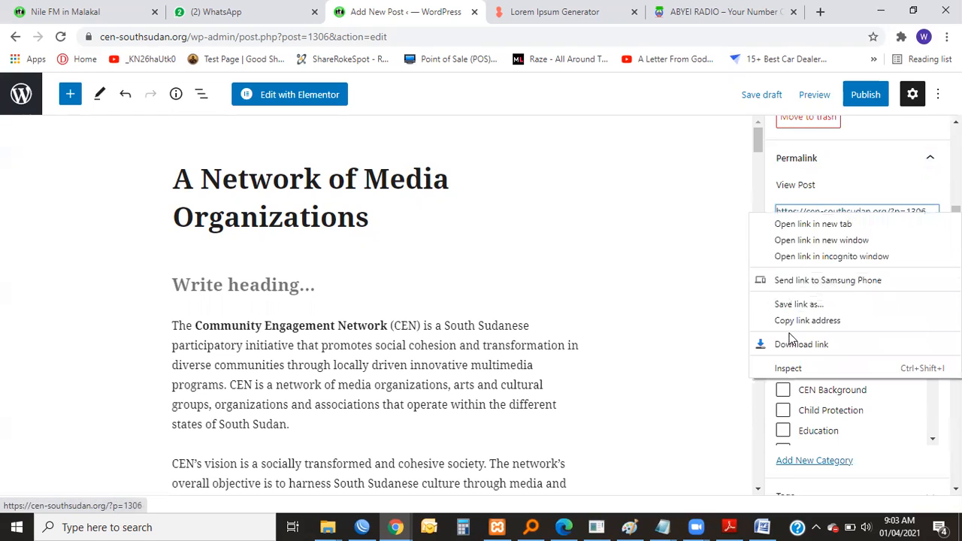
click(808, 317)
click(819, 12)
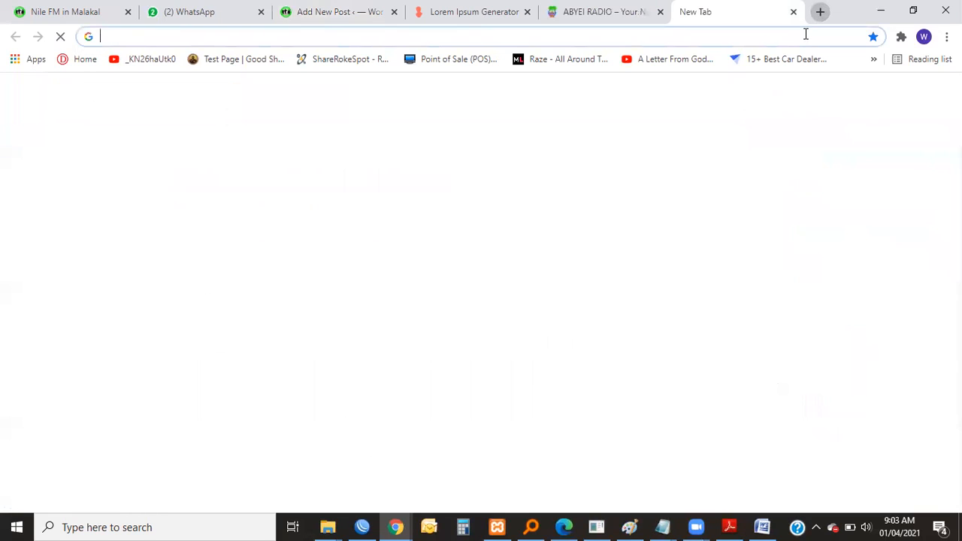
right_click(804, 34)
click(786, 145)
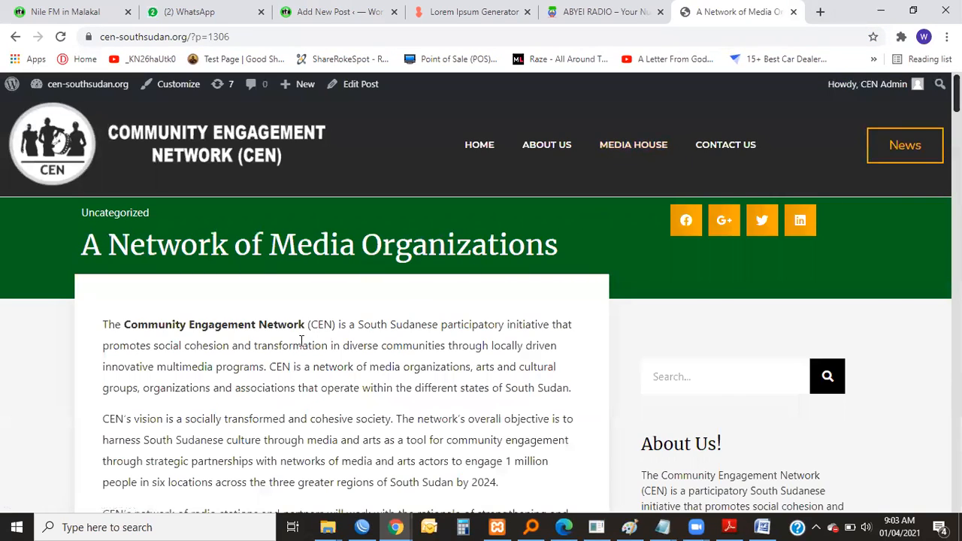
Review the rendered post from its title and category through the radio station logos and program sections, and return toward the beginning.
scroll(297, 339, down, 6)
scroll(299, 346, down, 5)
scroll(308, 338, up, 10)
scroll(315, 330, up, 2)
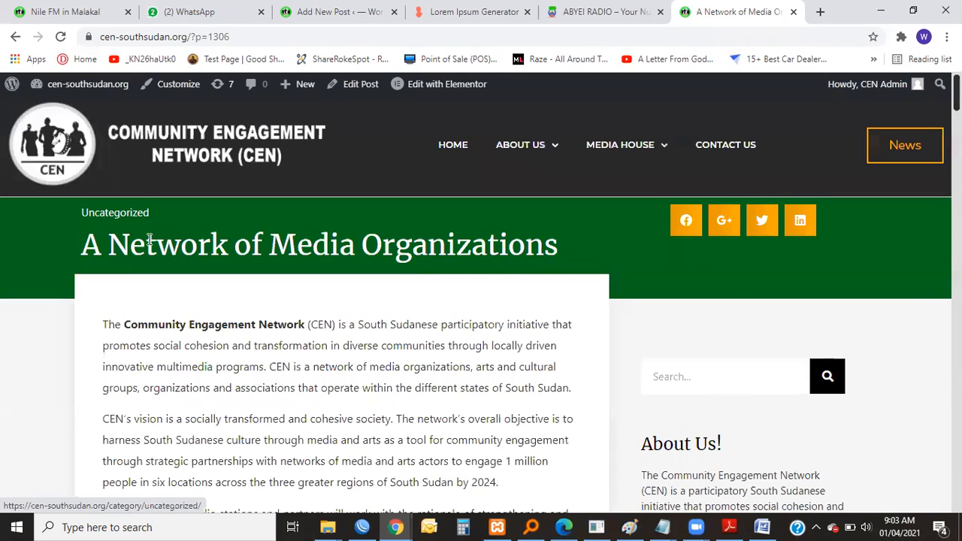
scroll(302, 272, down, 8)
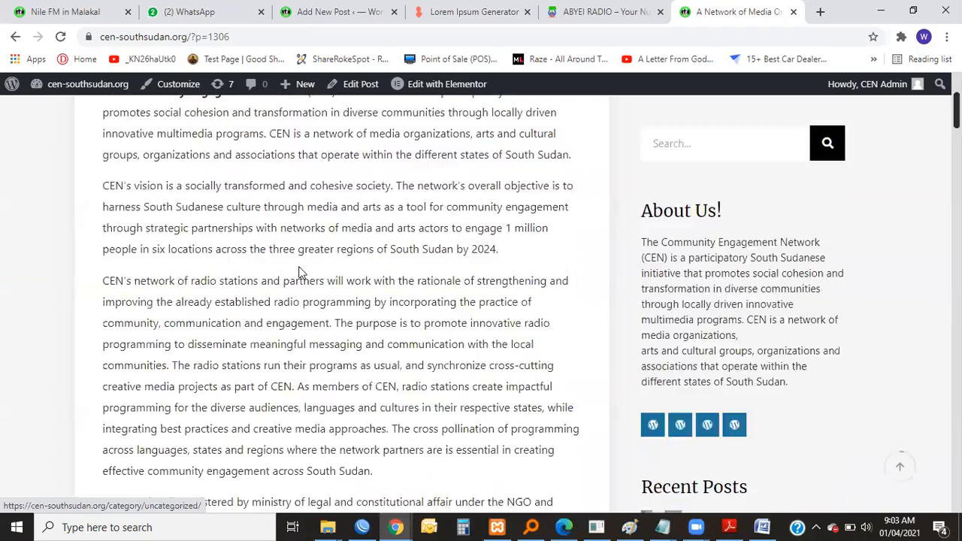
scroll(304, 269, down, 10)
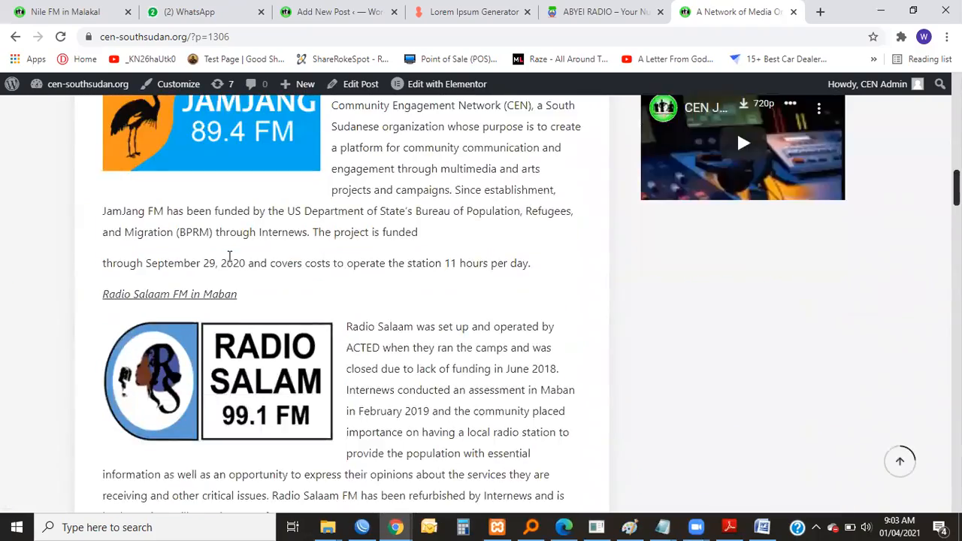
scroll(229, 257, down, 10)
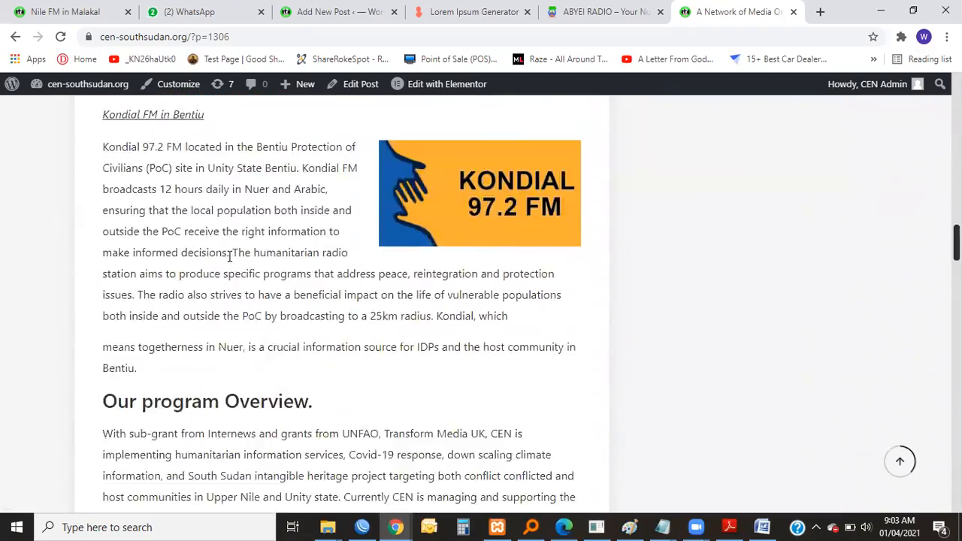
scroll(229, 257, down, 15)
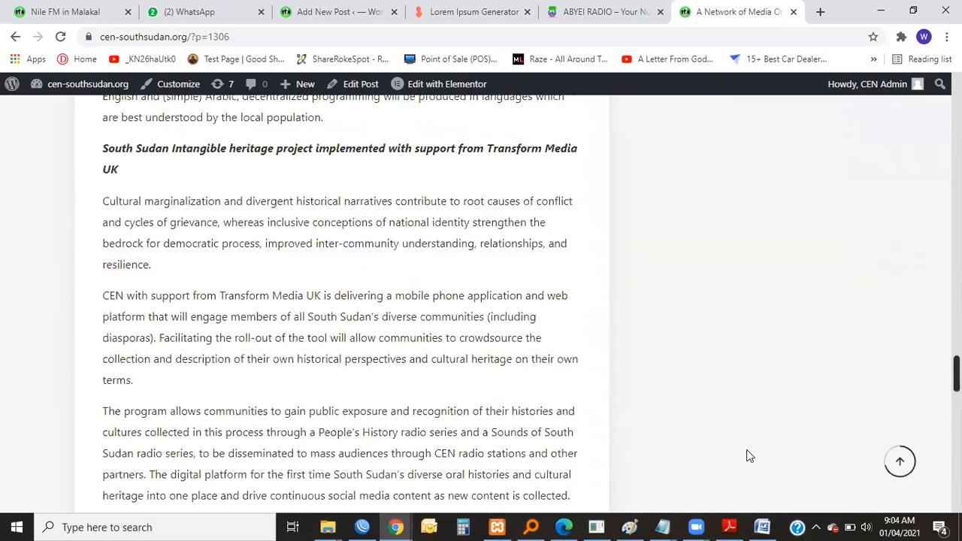
click(900, 461)
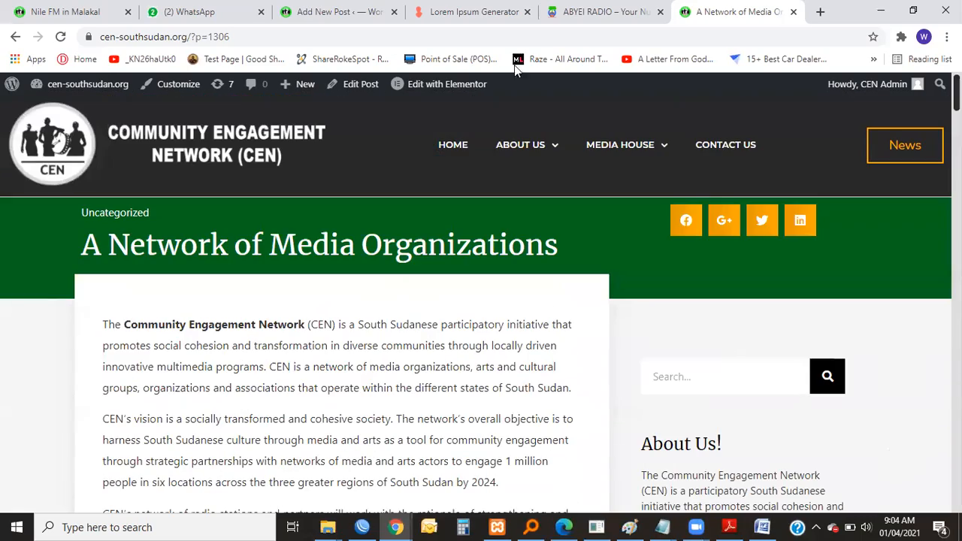
Return to the post editor, open the draft from its permalink and close the new page again.
click(592, 11)
click(483, 10)
click(293, 10)
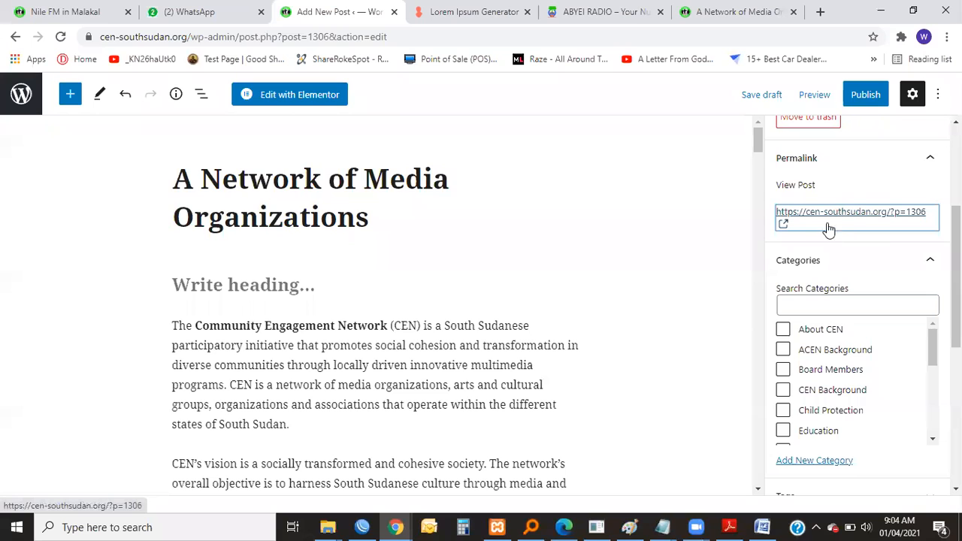
scroll(806, 236, up, 1)
scroll(860, 304, up, 1)
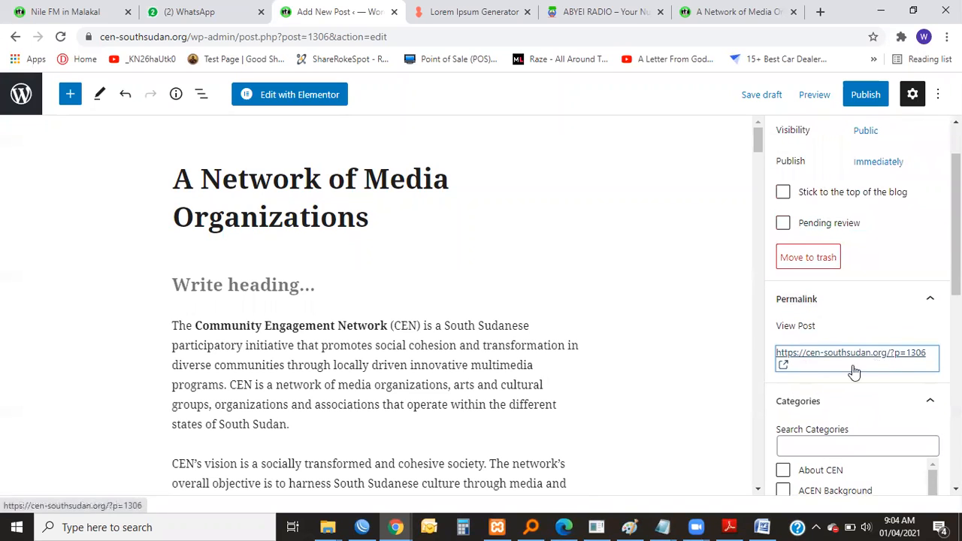
click(821, 352)
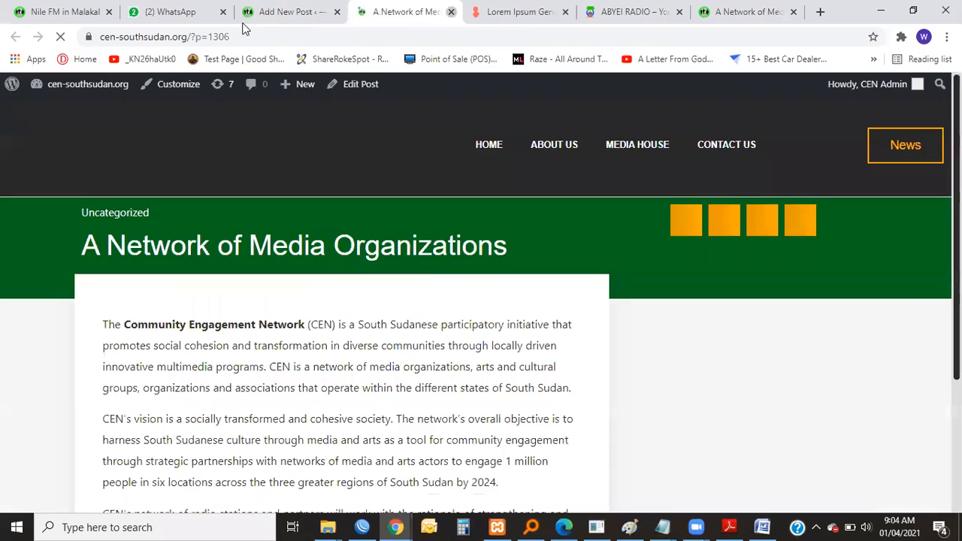
key(ctrl+w)
Compare the draft's permalink in the post settings with the address of the published Nile FM in Malakal post.
click(173, 12)
click(266, 12)
click(75, 18)
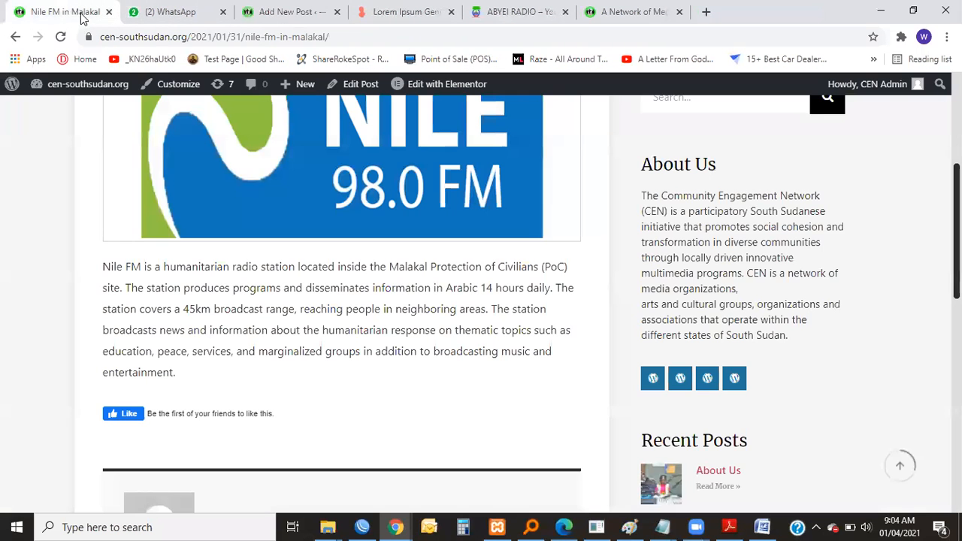
click(289, 12)
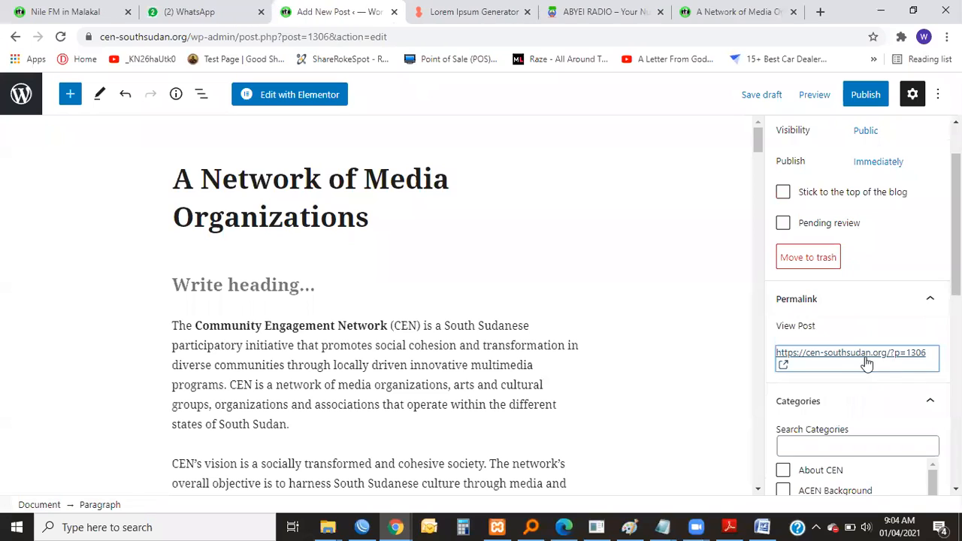
scroll(845, 345, up, 2)
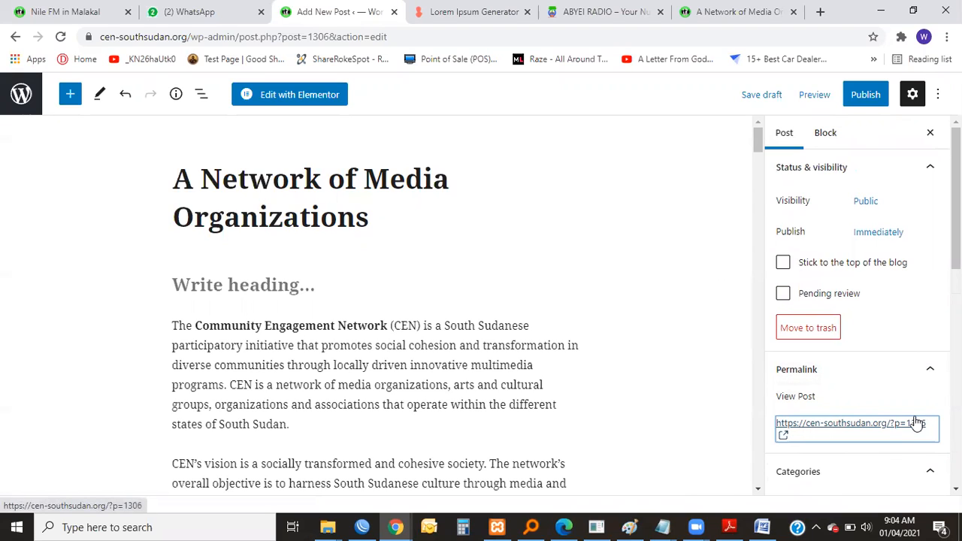
click(78, 20)
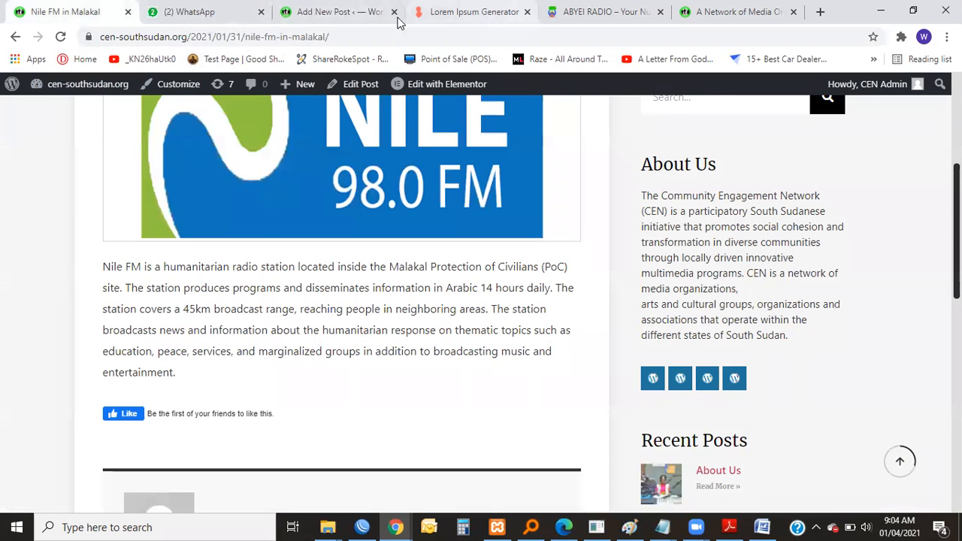
click(342, 12)
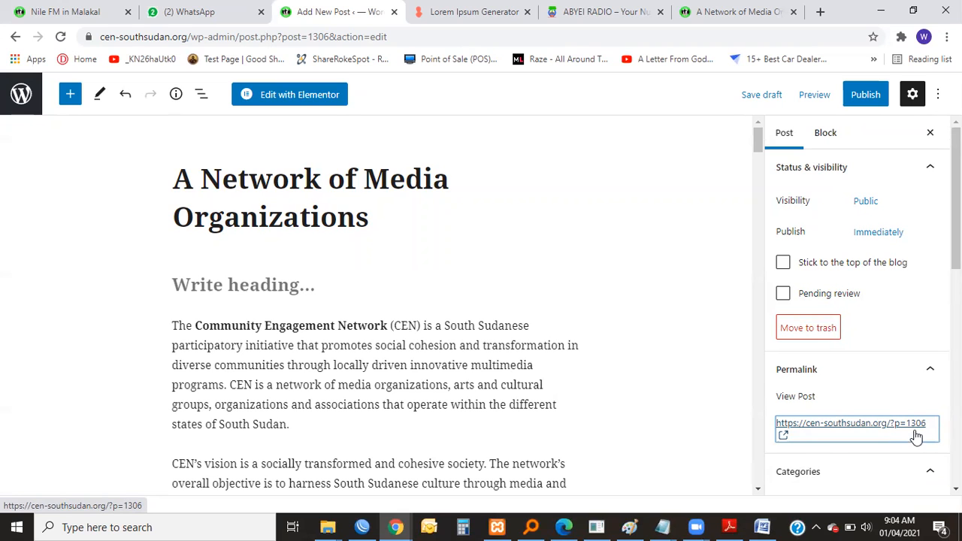
Create a new category named "Training Sample Posts" without a parent and assign it to the post.
scroll(916, 420, down, 4)
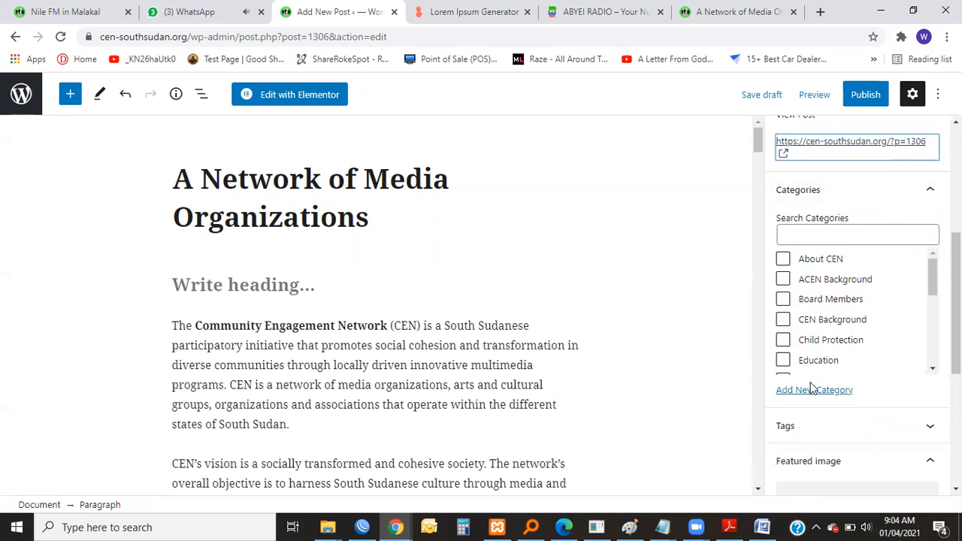
scroll(816, 392, down, 2)
scroll(845, 173, up, 1)
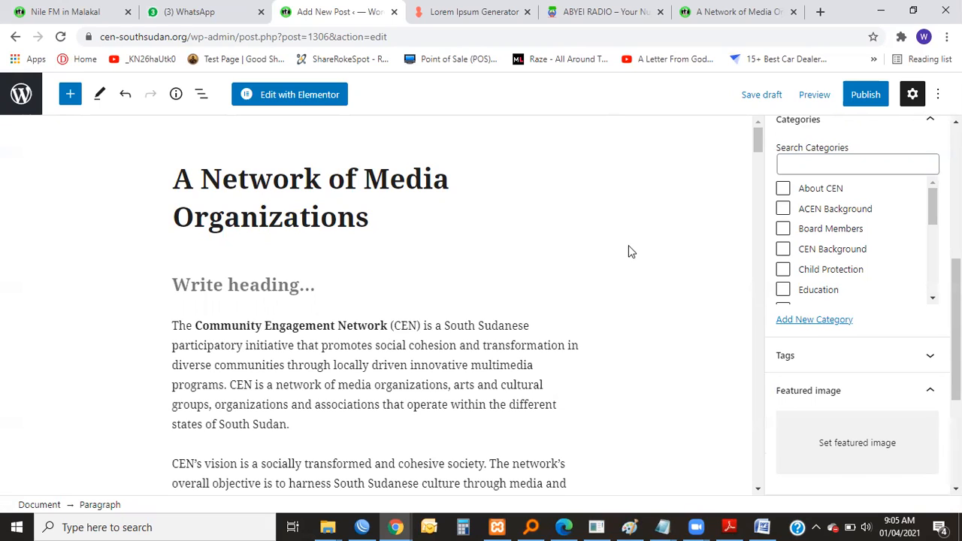
click(807, 321)
click(830, 368)
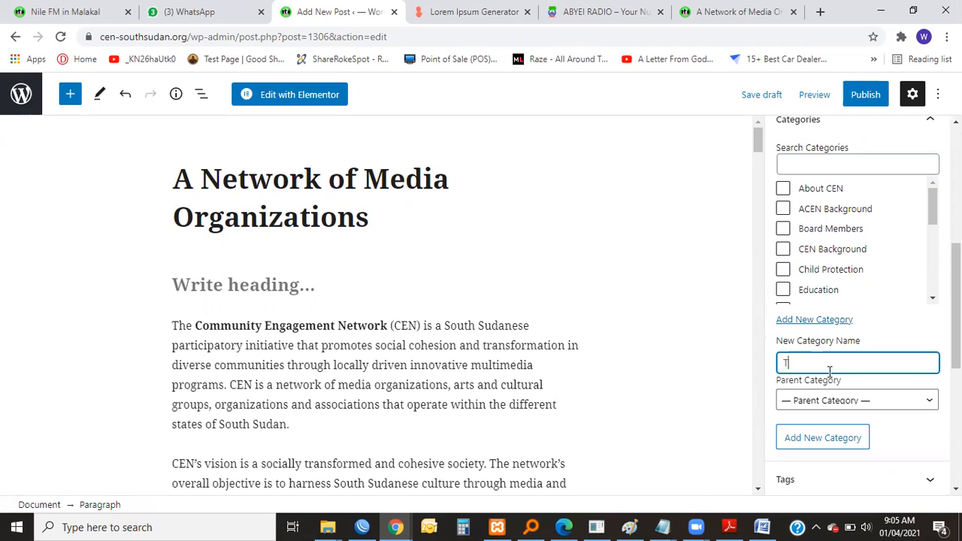
text(Training)
click(760, 242)
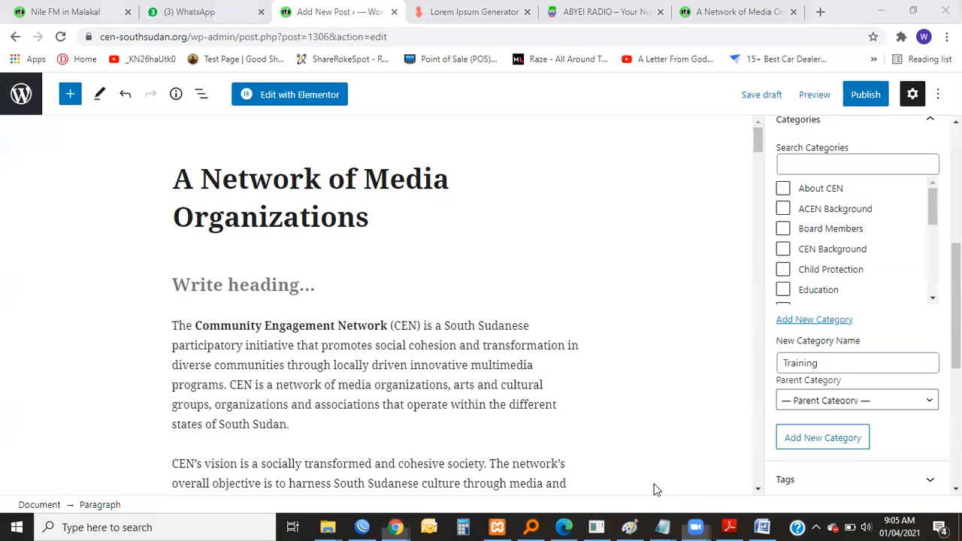
click(870, 364)
text(Sample )
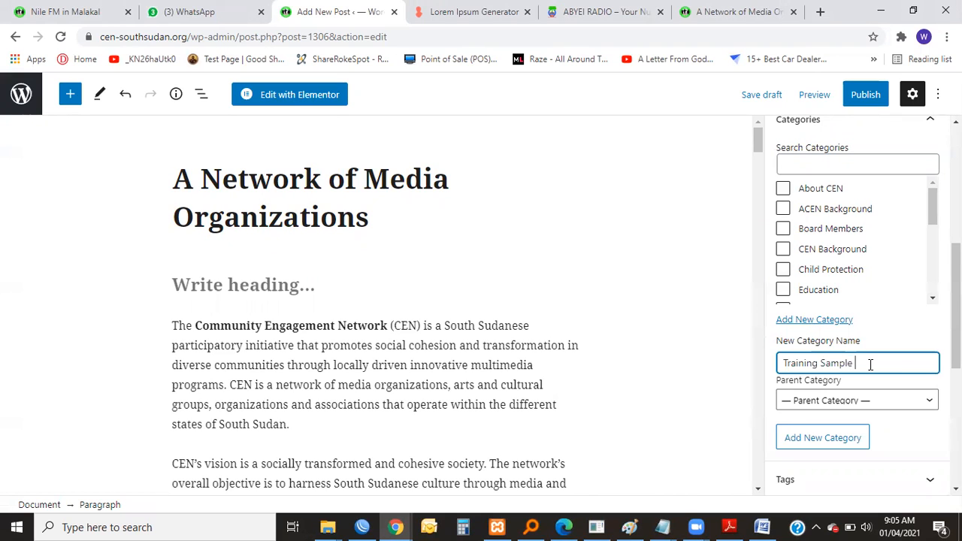
text(Pages)
double_click(880, 365)
text(Posts)
click(822, 440)
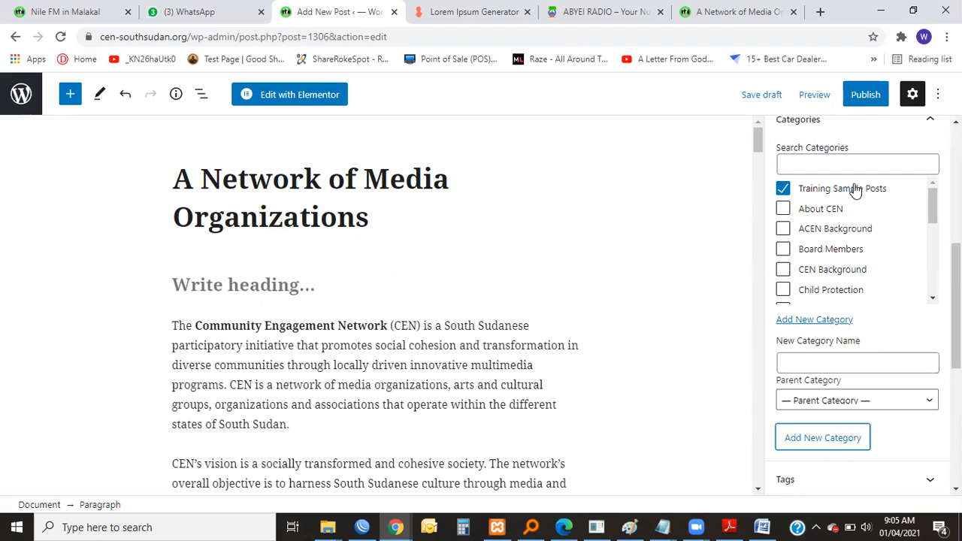
Close the browser tab showing the rendered post and return to the post editor.
scroll(785, 293, down, 2)
scroll(796, 271, up, 2)
click(781, 12)
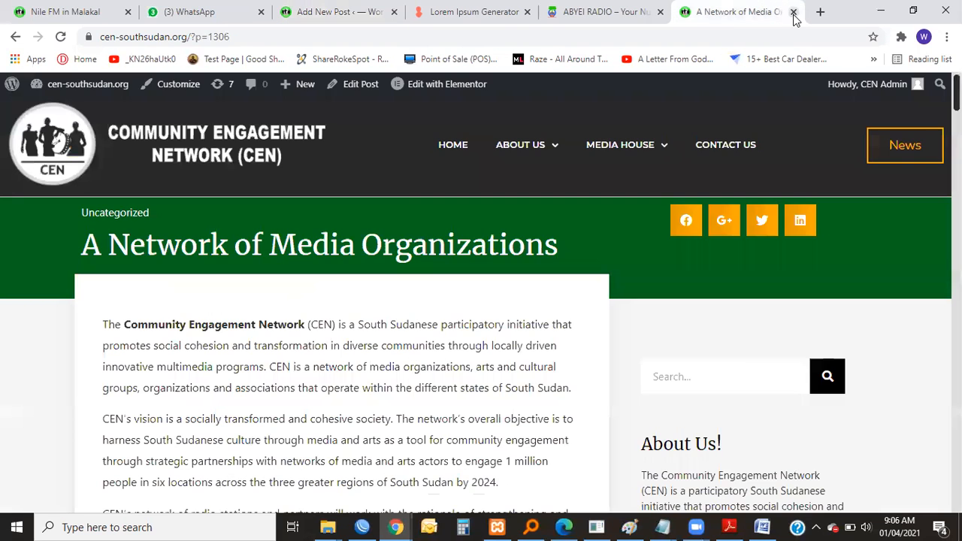
click(793, 13)
click(428, 11)
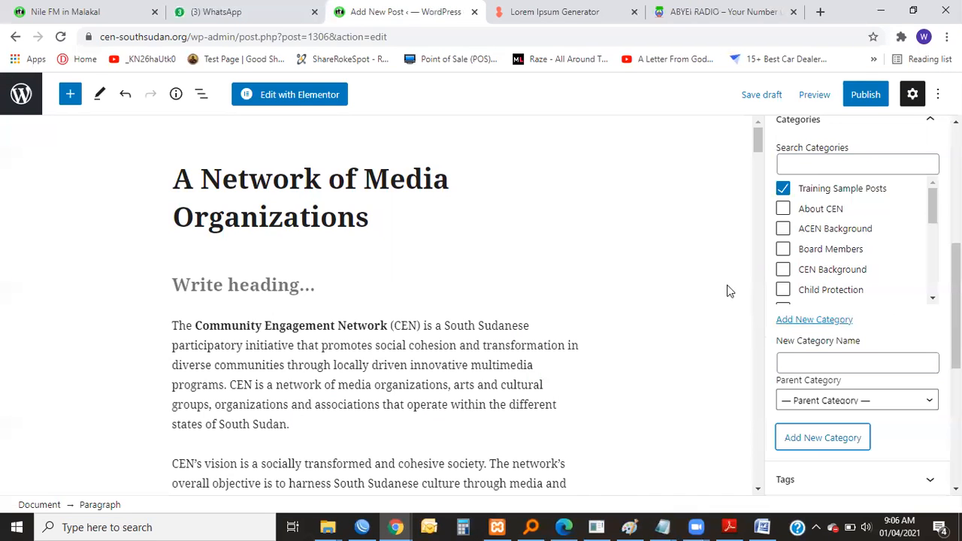
Expand the post's Tags section and copy the post title "A Network of Media Organizations" for use as a tag.
scroll(811, 186, up, 1)
scroll(789, 316, down, 3)
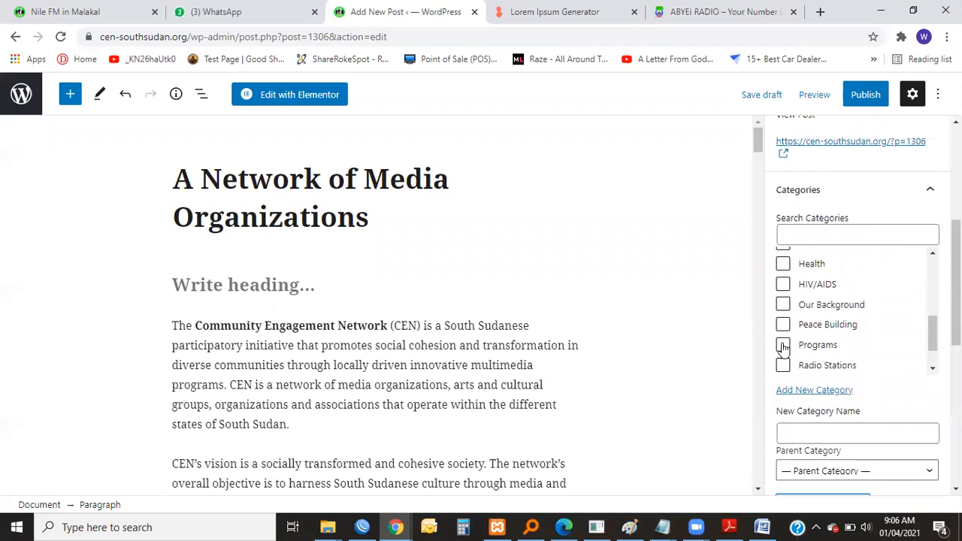
scroll(876, 414, down, 3)
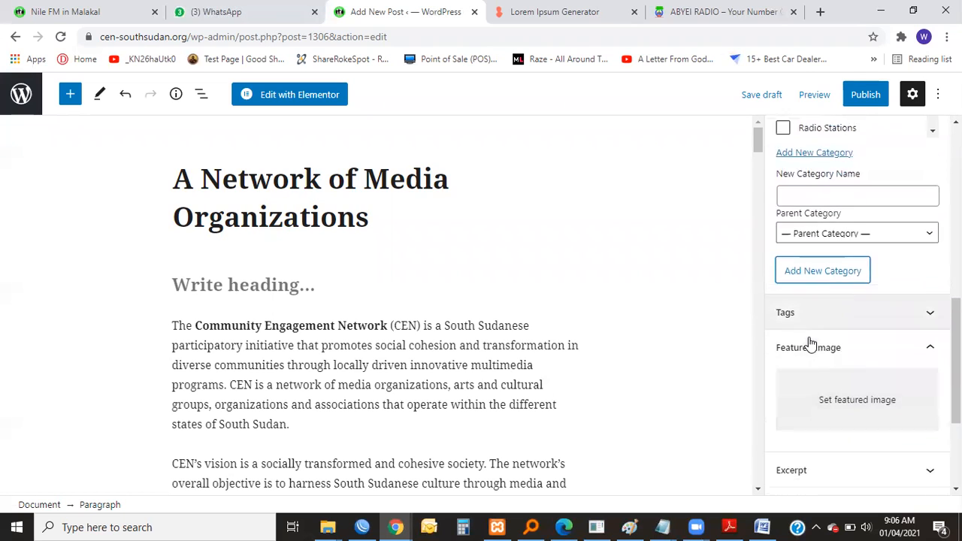
scroll(844, 273, down, 1)
click(844, 269)
click(798, 317)
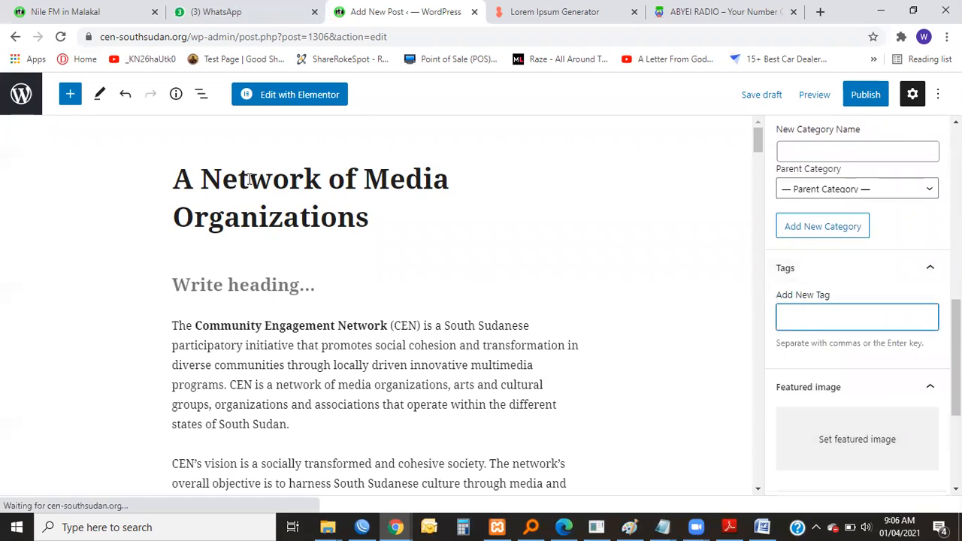
drag(370, 217, 144, 192)
key(ctrl+c)
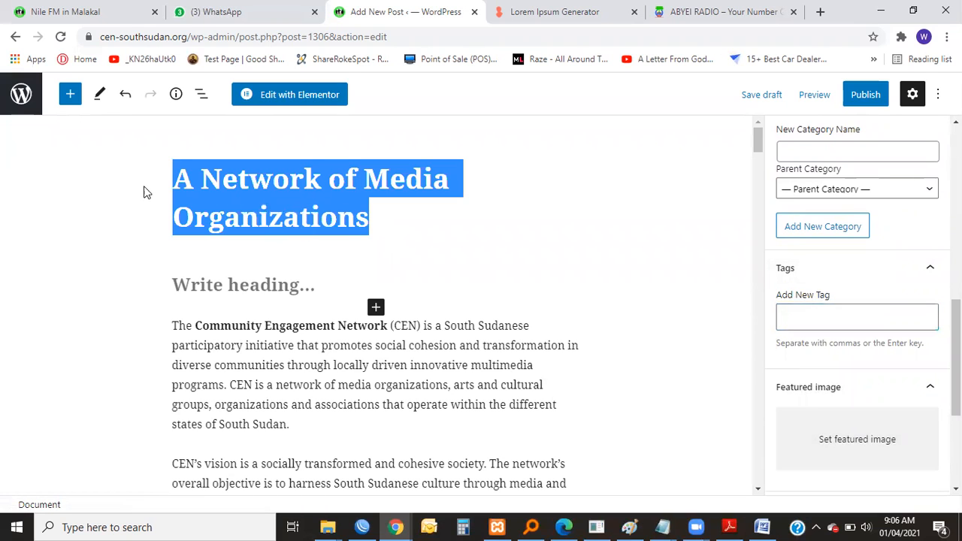
click(835, 318)
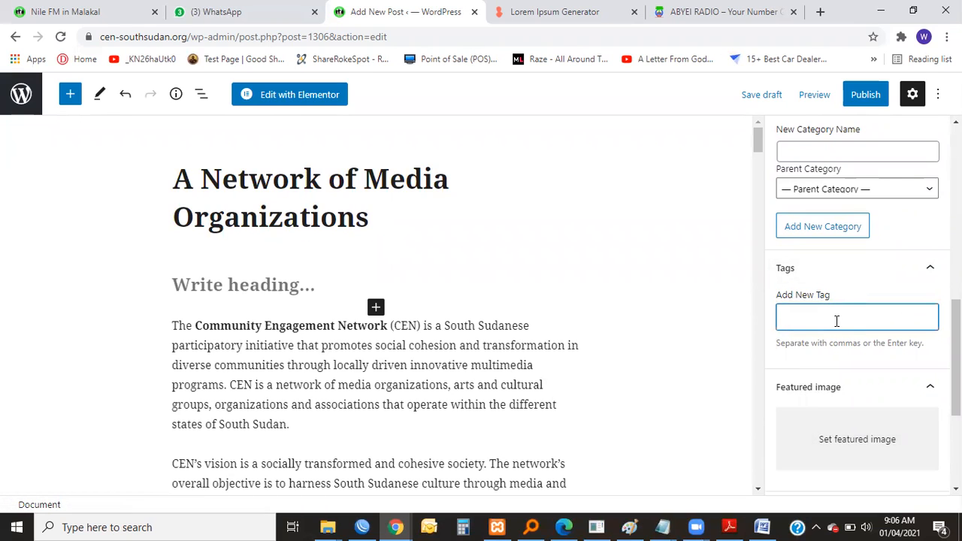
Try adding the tag "Network of Media Organizations" based on the copied title, and remove it again.
key(ctrl+v)
drag(791, 320, 756, 328)
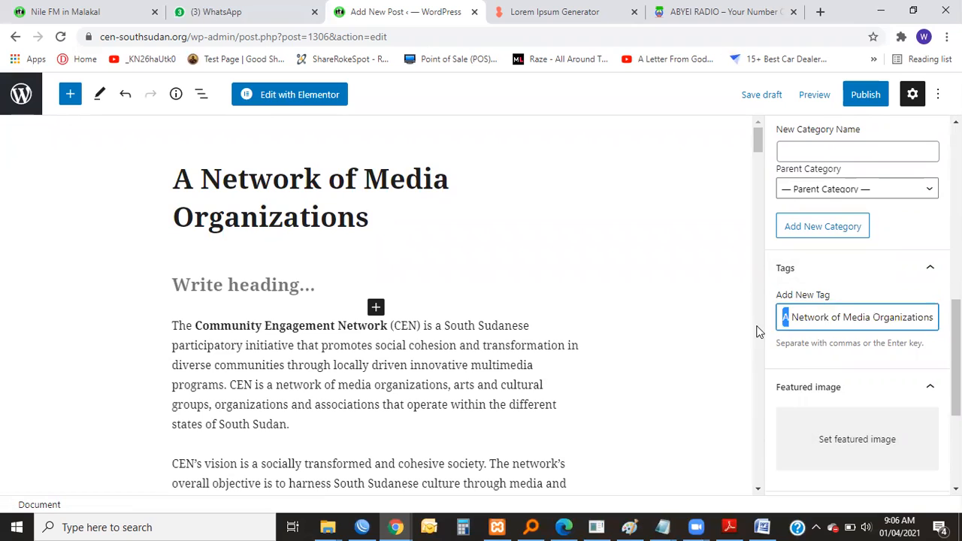
key(BackSpace)
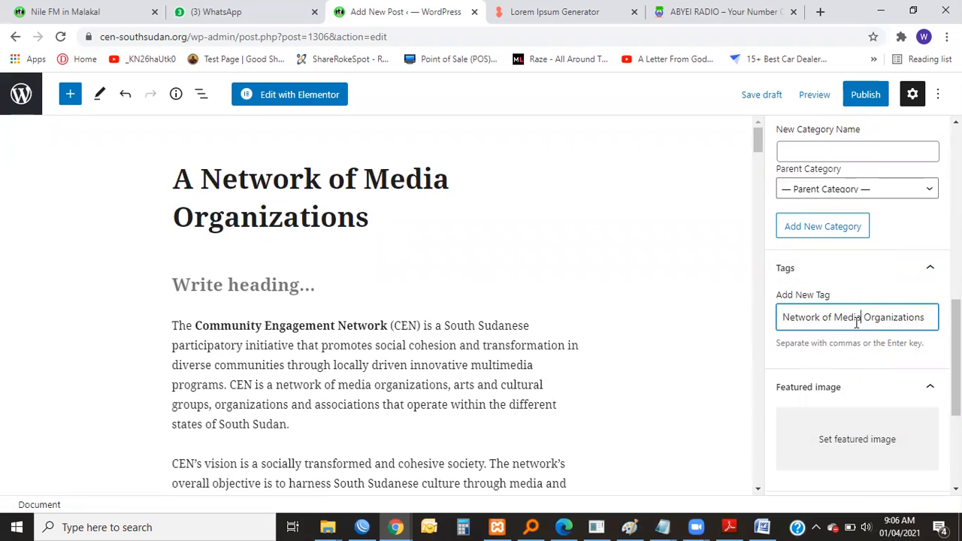
key(Return)
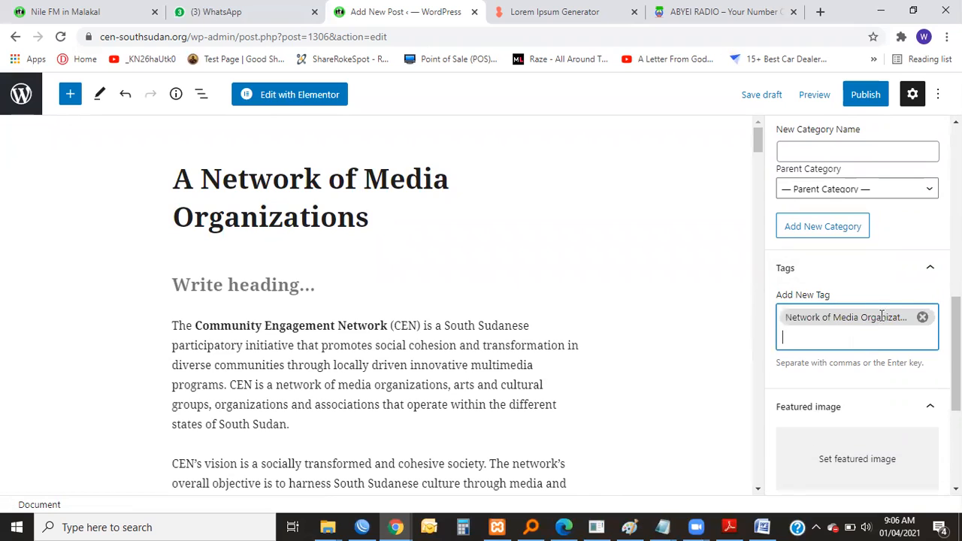
click(922, 317)
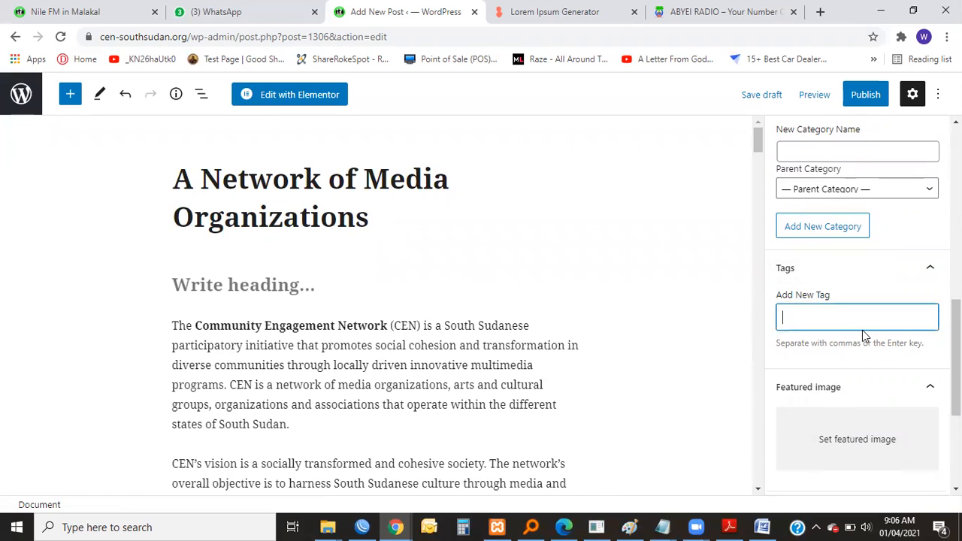
Try adding the shortened tag "A Network of Media" from the copied title, and remove it again.
key(ctrl+v)
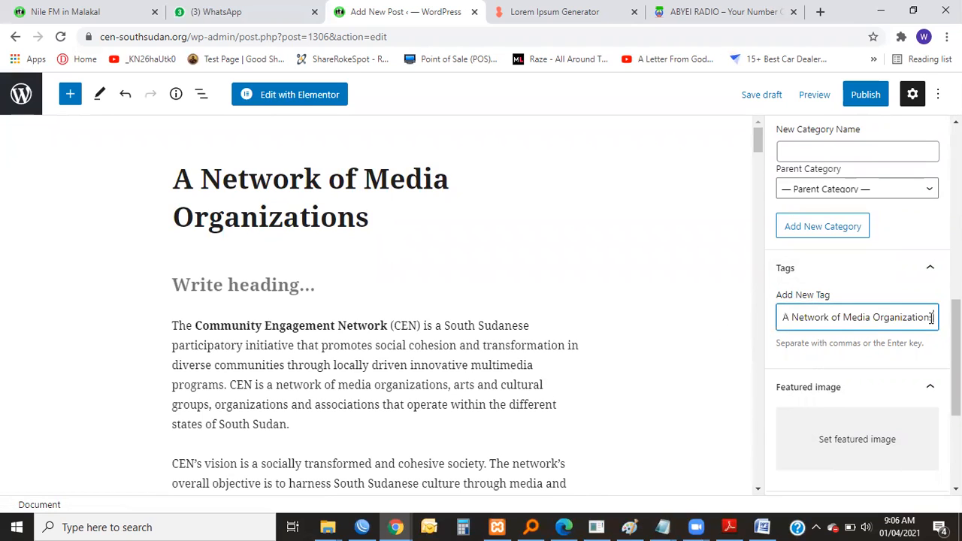
drag(929, 317, 913, 317)
double_click(882, 317)
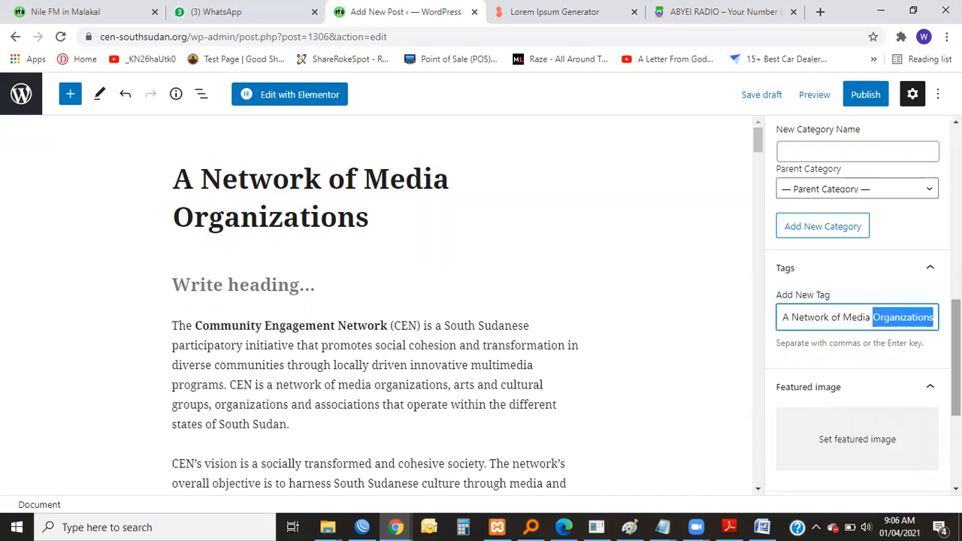
key(BackSpace)
key(Return)
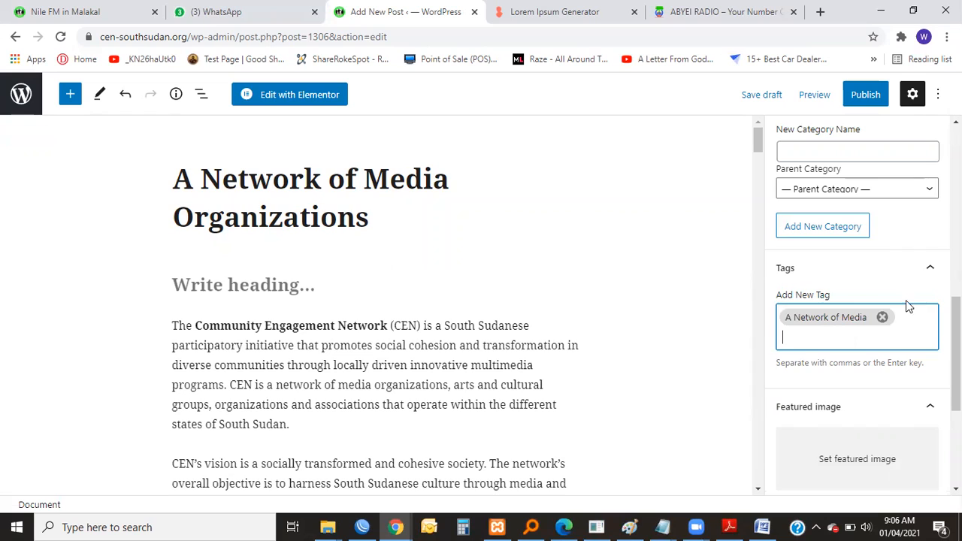
click(882, 317)
Try adding the tag "ANetwork of Media" with the first space deleted, and remove it again.
key(ctrl+v)
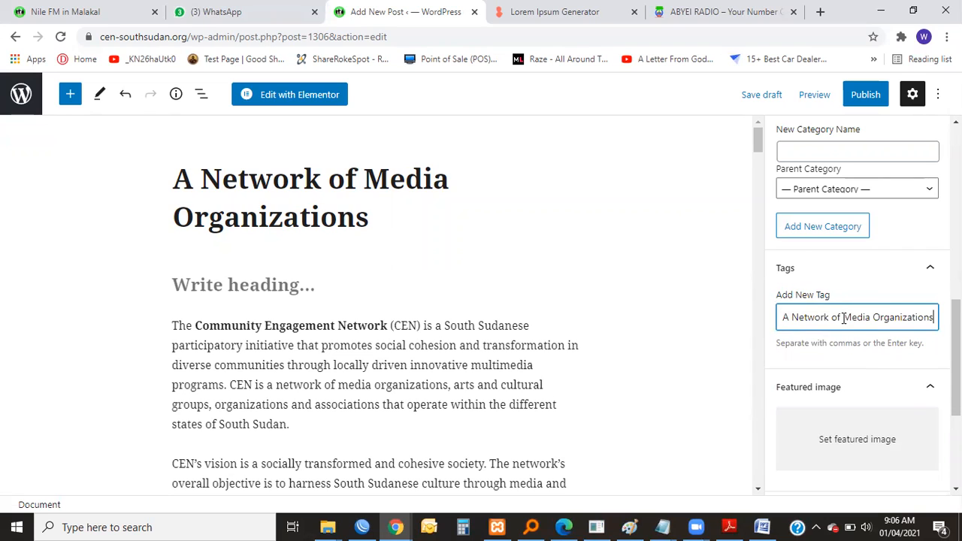
double_click(900, 315)
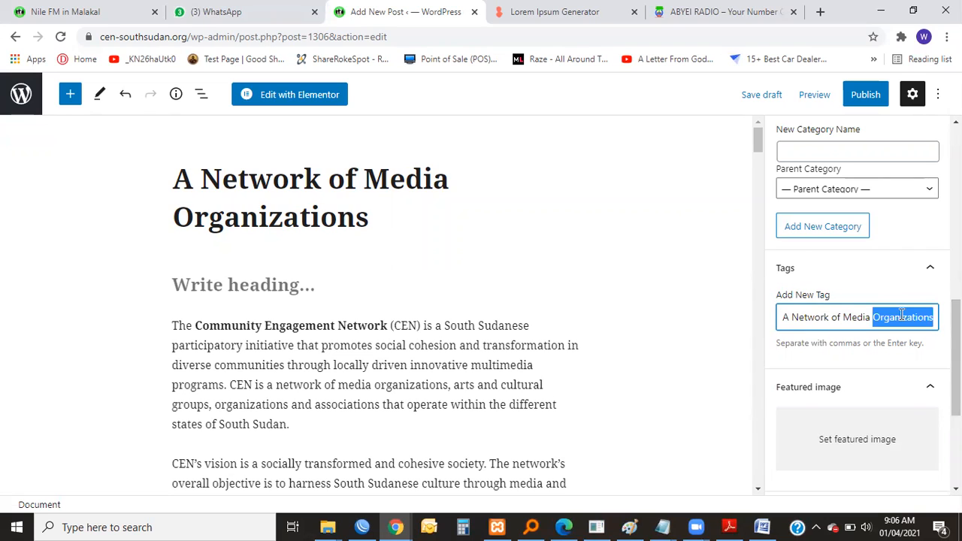
key(BackSpace)
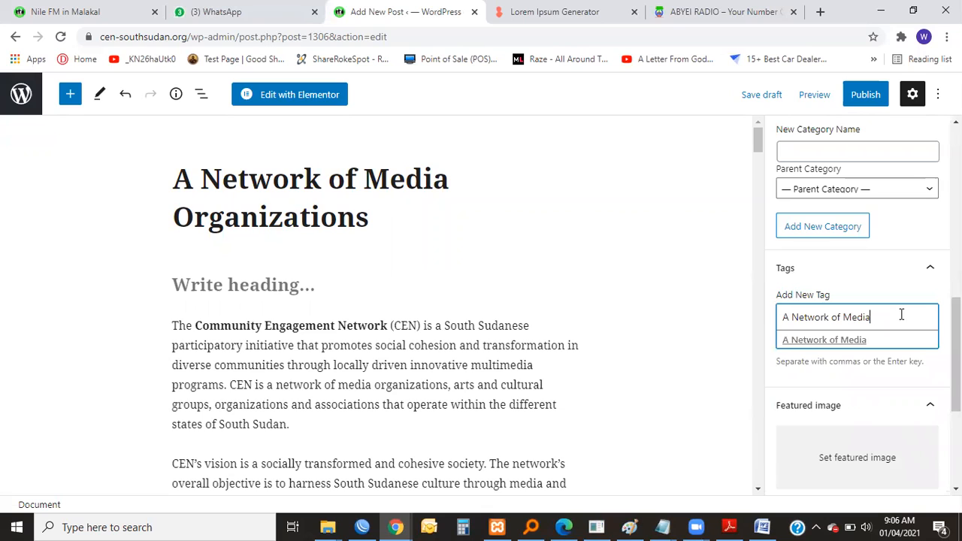
click(791, 323)
key(BackSpace)
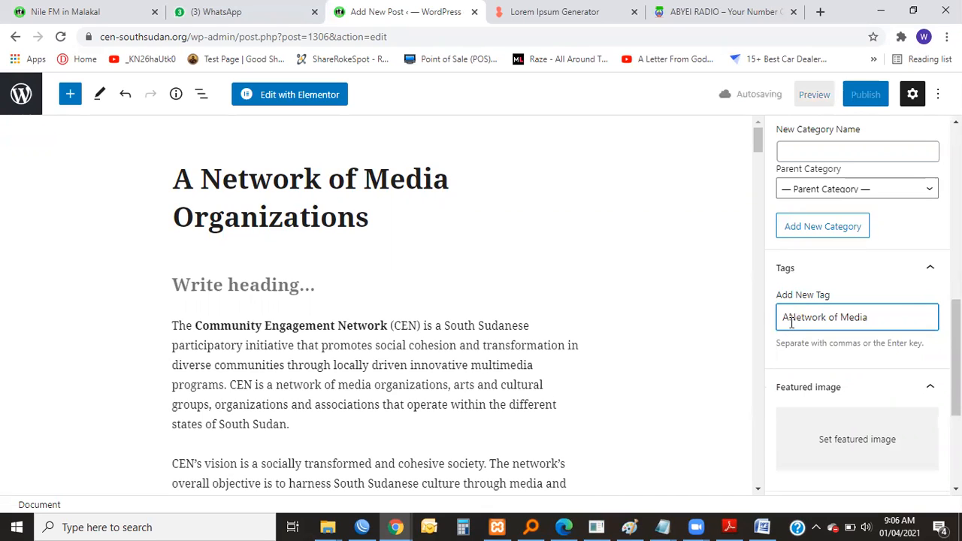
key(Return)
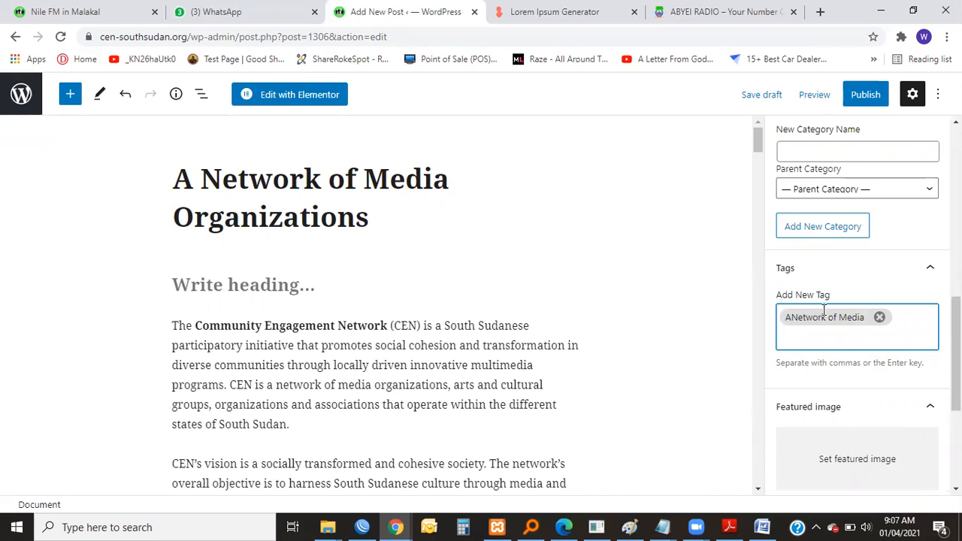
click(879, 317)
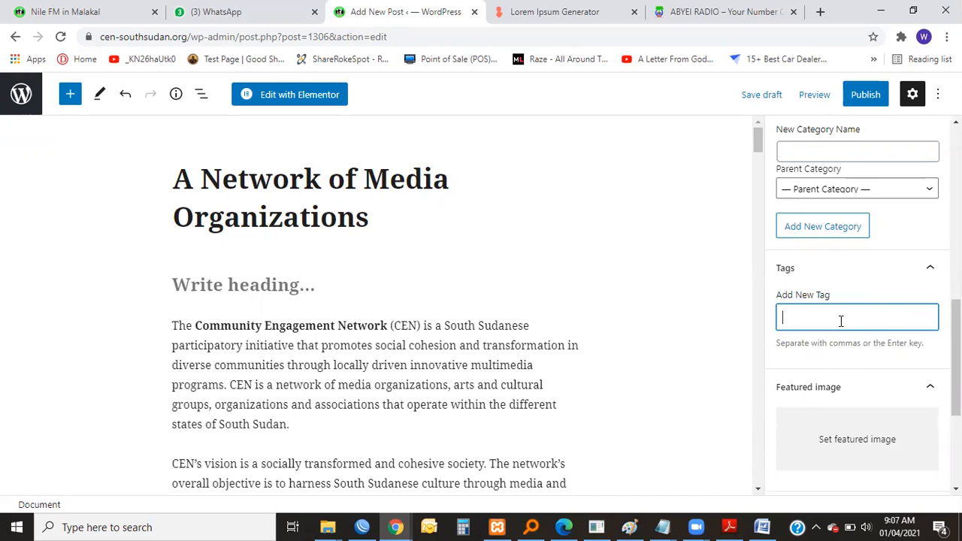
Add the tag "Network of Media" by pasting the copied title and removing "A" and "Organizations".
text(A Network of Media Organizations)
click(791, 317)
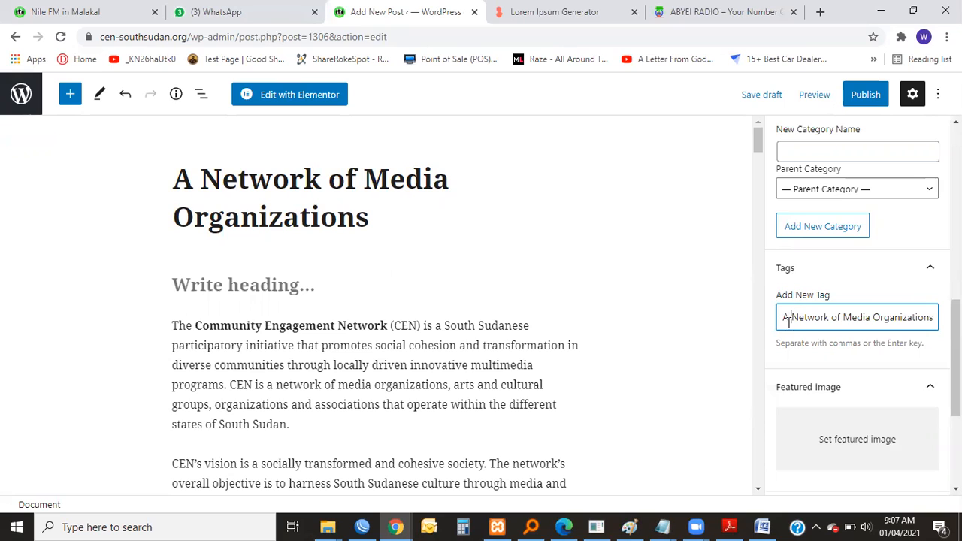
key(BackSpace)
key(BackSpace)
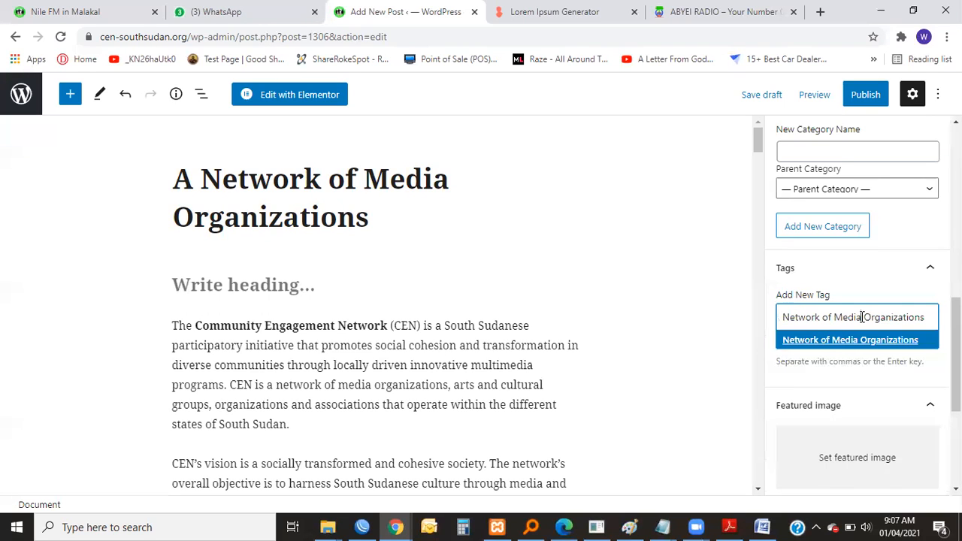
drag(861, 317, 926, 318)
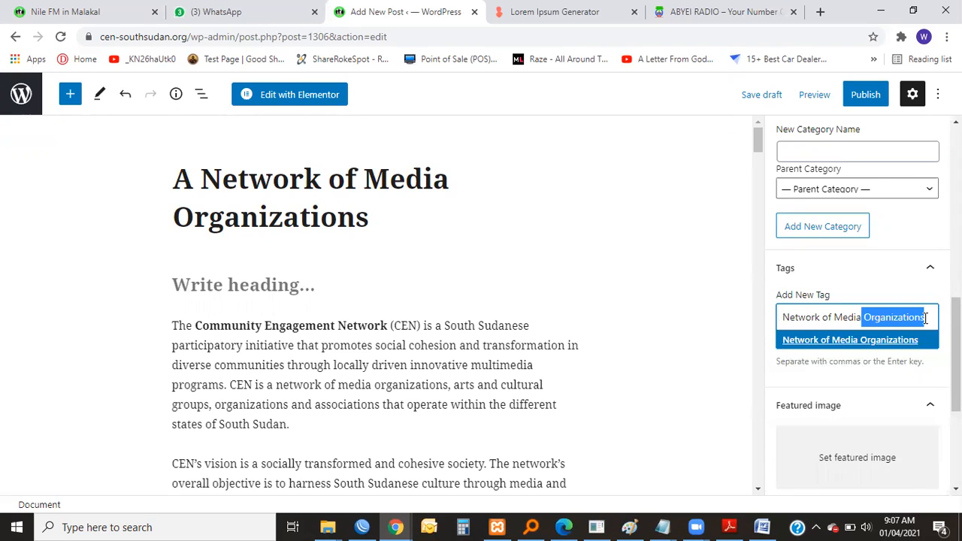
key(BackSpace)
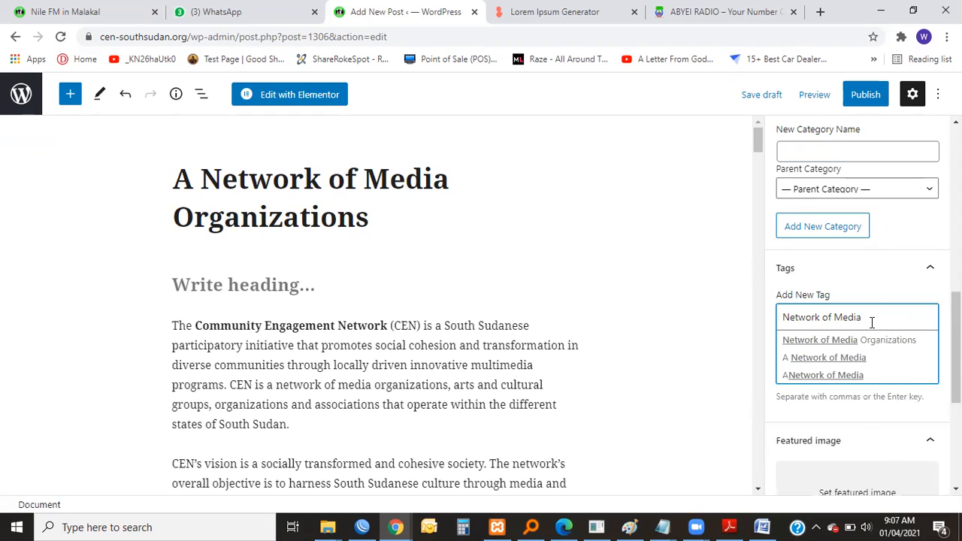
key(Return)
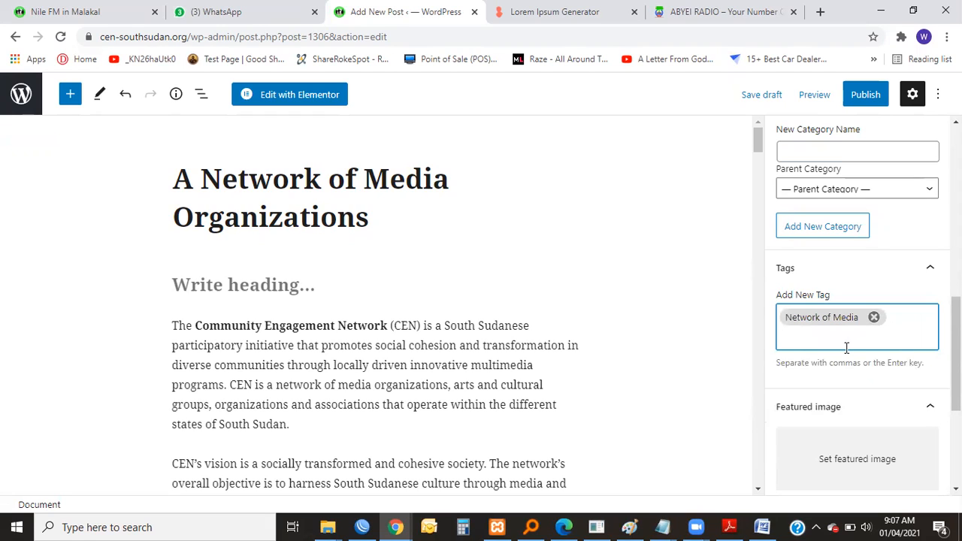
Add the tags "Radio Stations" and "cen" to the post.
text(Radio Stations)
key(Return)
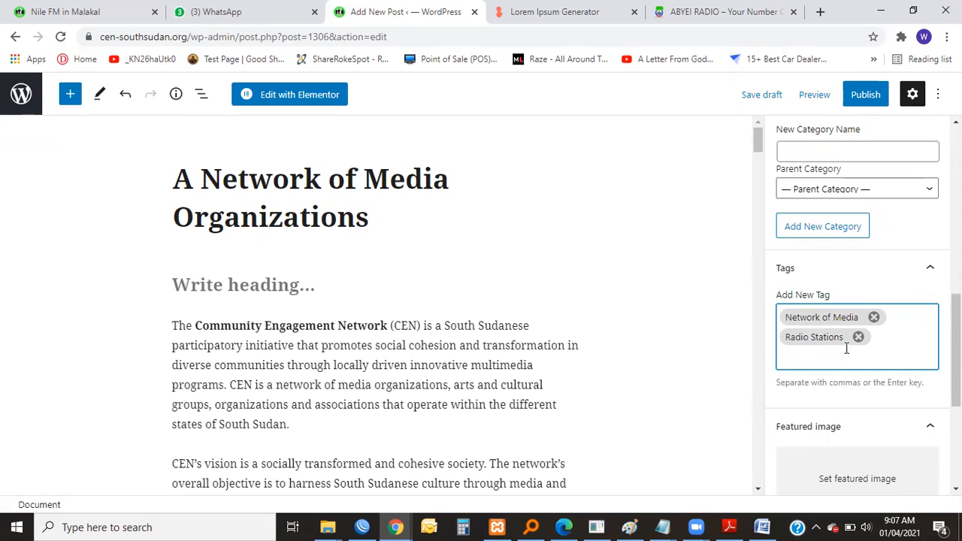
text(ce)
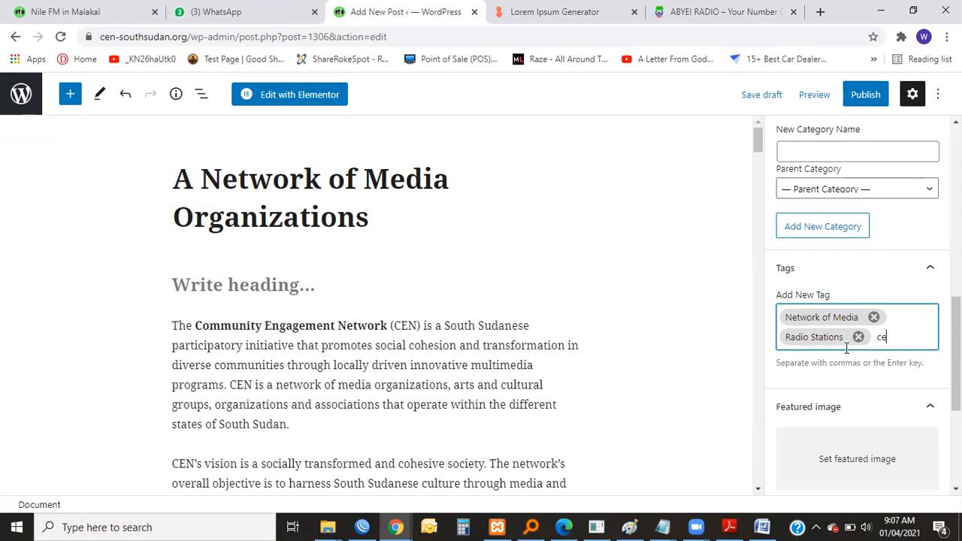
text(n)
key(Return)
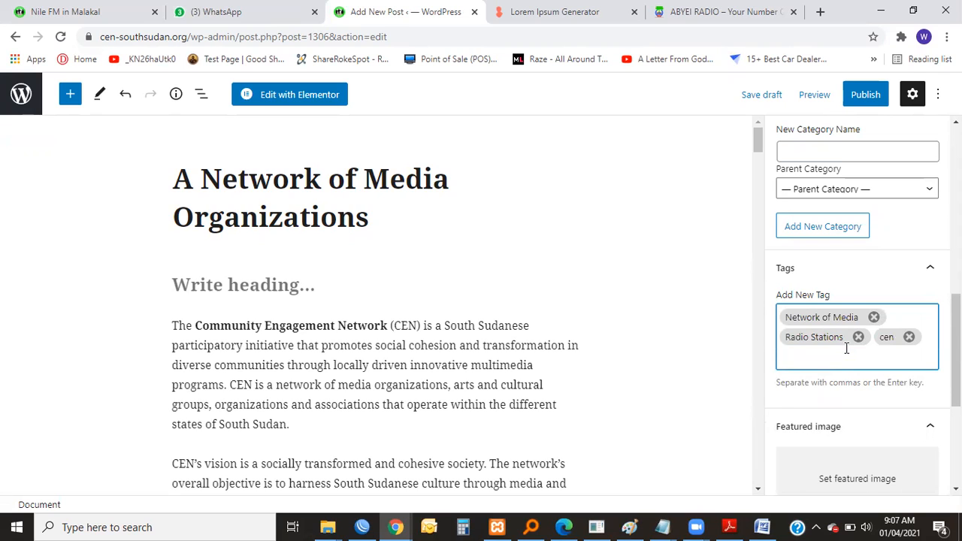
Set the media library picture 3.png, showing two masked people talking, as the post's featured image.
scroll(843, 374, down, 3)
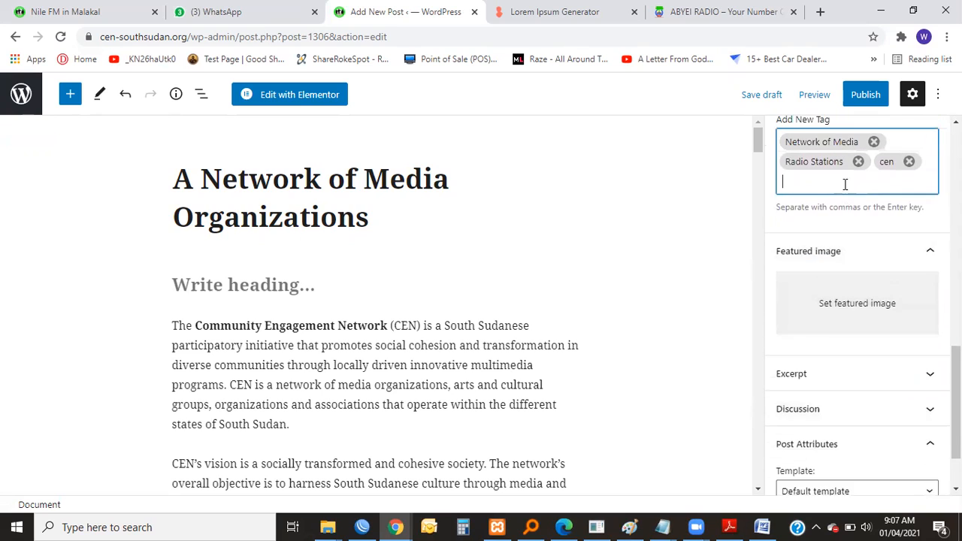
scroll(844, 184, up, 1)
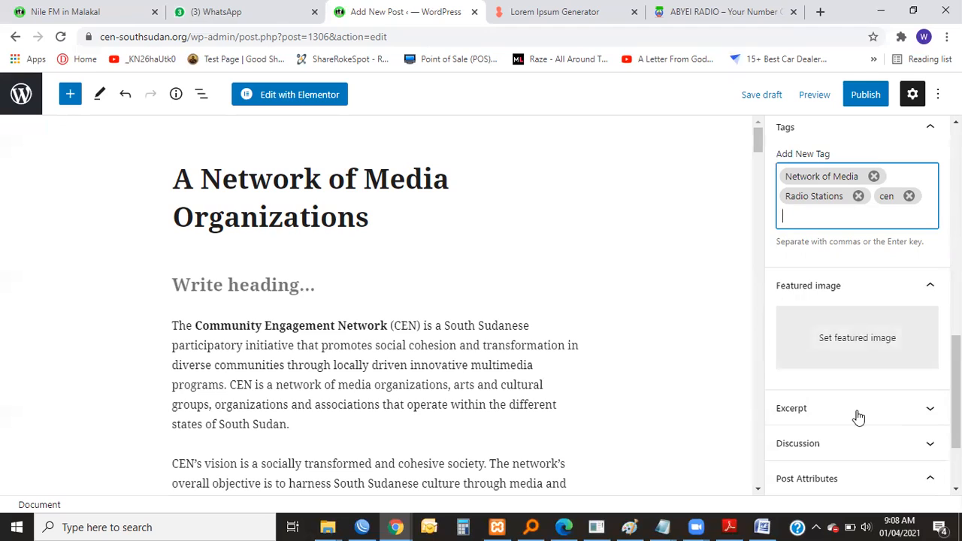
click(850, 343)
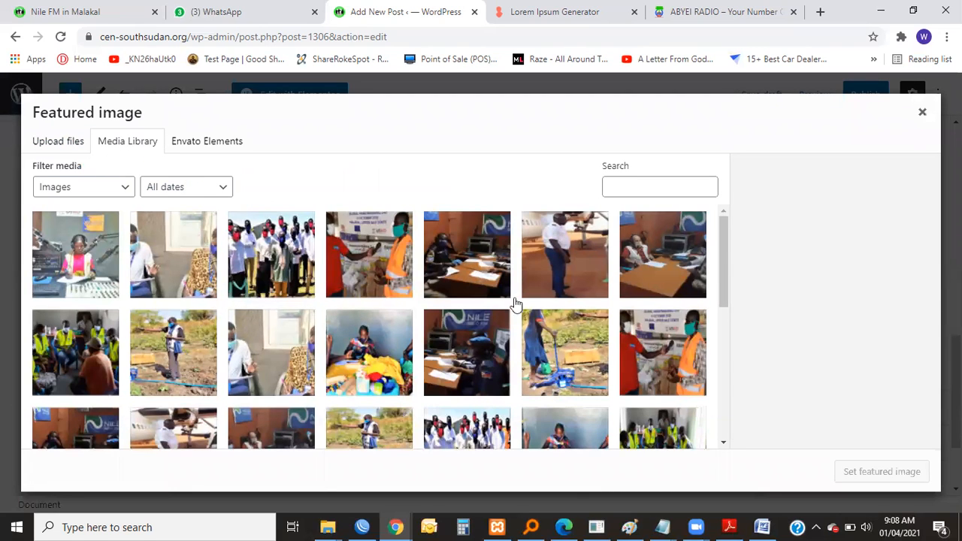
click(196, 263)
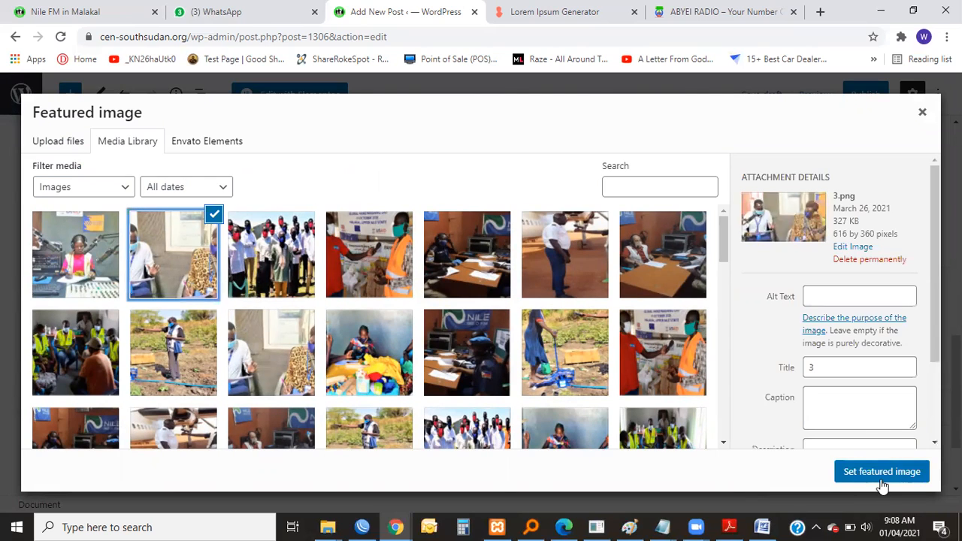
click(868, 473)
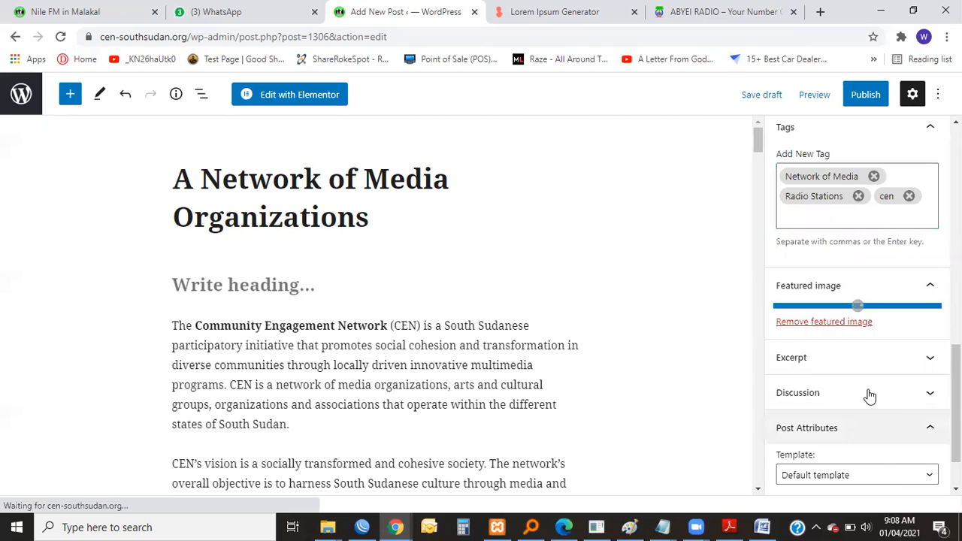
Check the remaining post settings below the featured image and open a preview of the post in a new tab.
scroll(870, 391, down, 3)
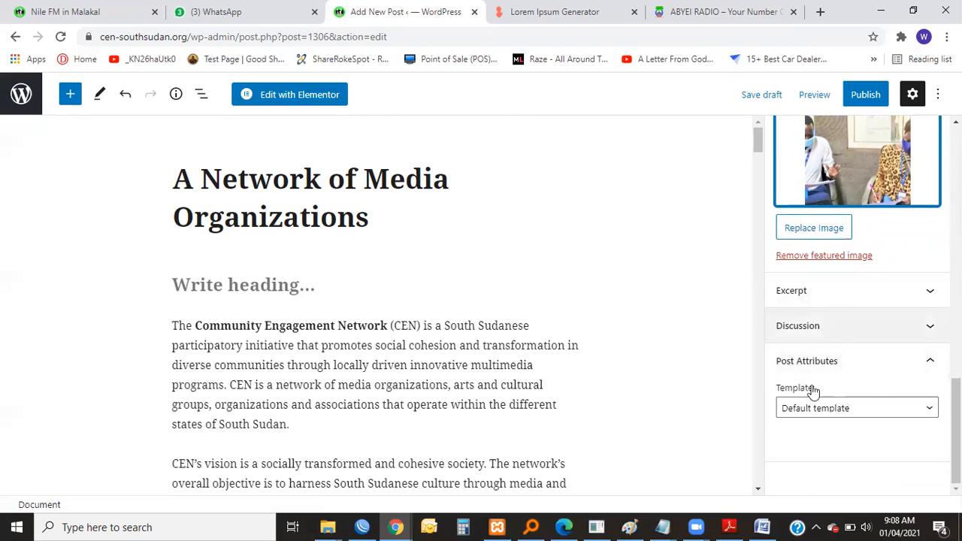
scroll(815, 226, up, 3)
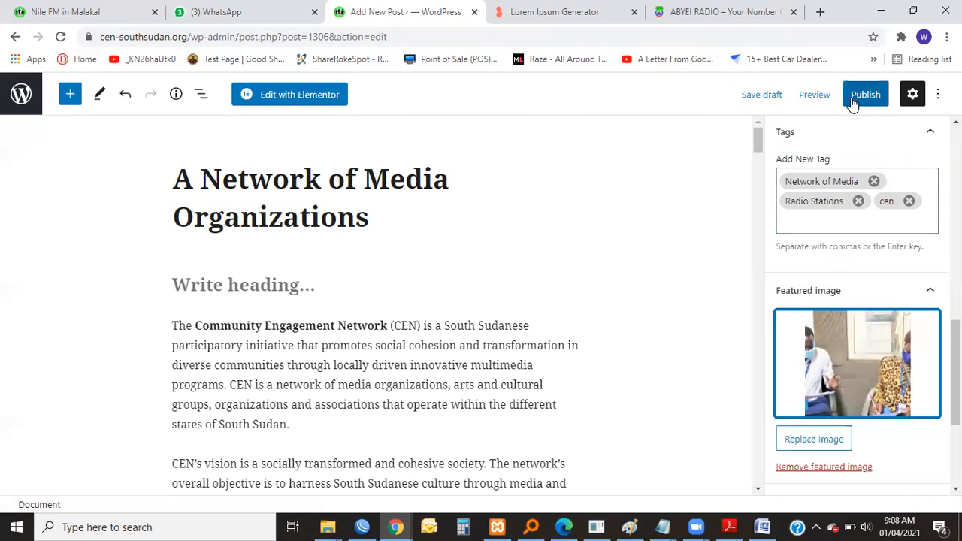
click(813, 94)
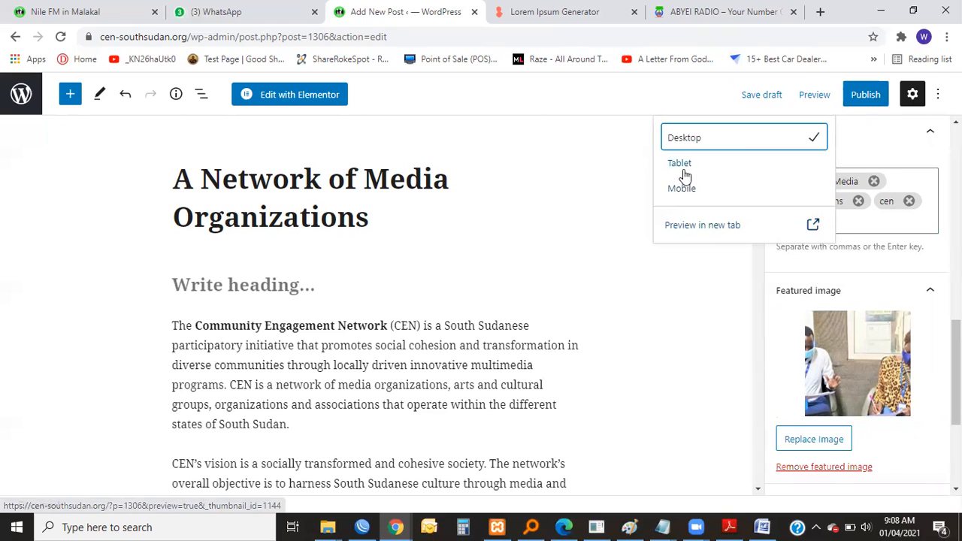
click(702, 225)
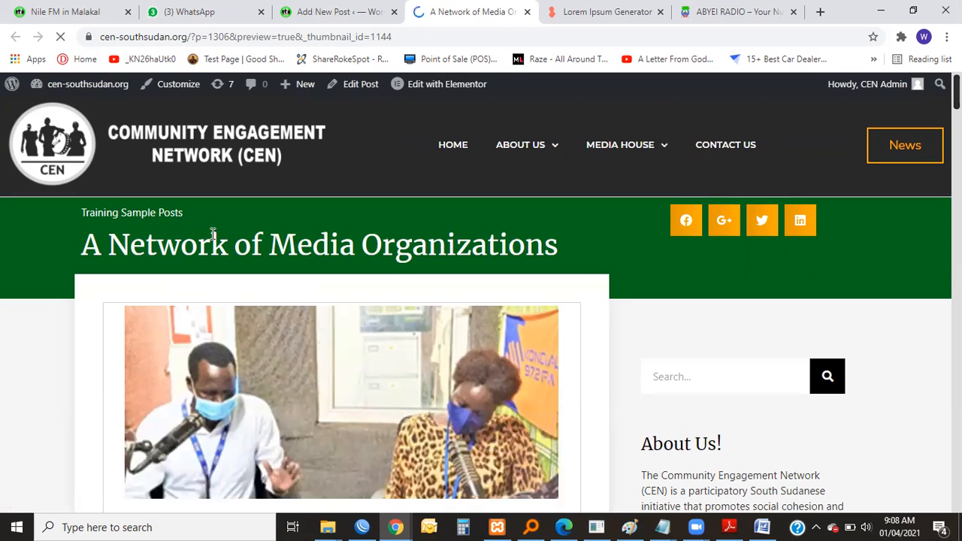
Examine the previewed post's featured image, introduction, objectives and radio station sections.
scroll(405, 293, down, 4)
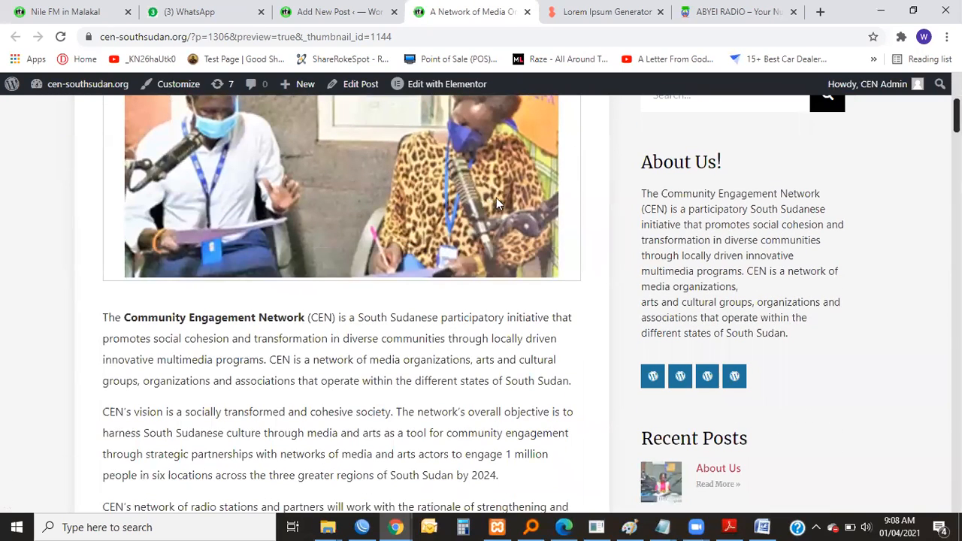
scroll(286, 262, up, 3)
scroll(429, 323, down, 5)
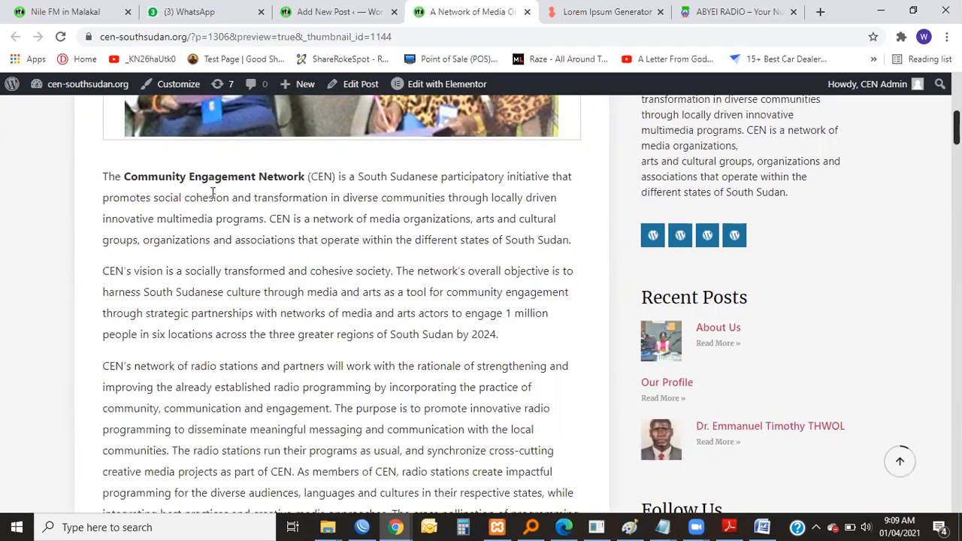
scroll(323, 259, down, 9)
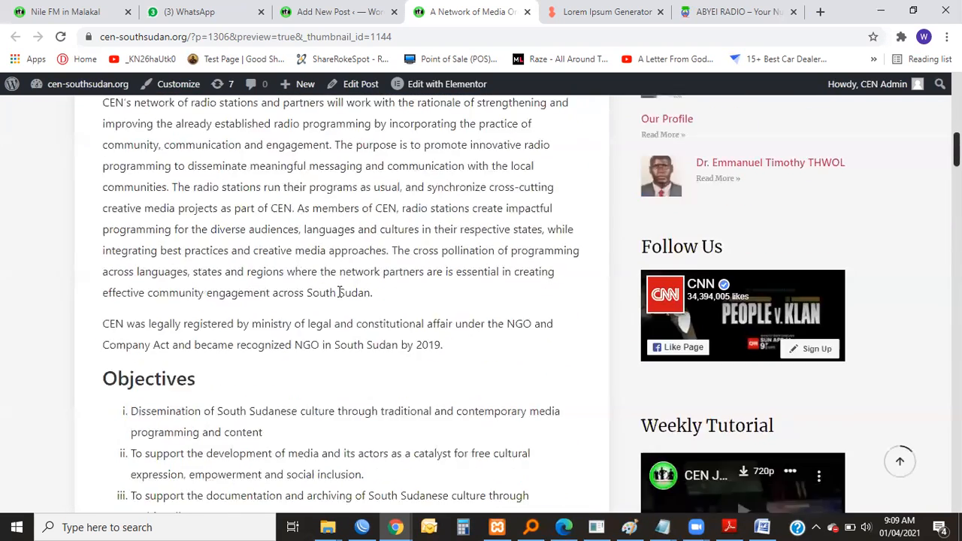
scroll(338, 297, down, 12)
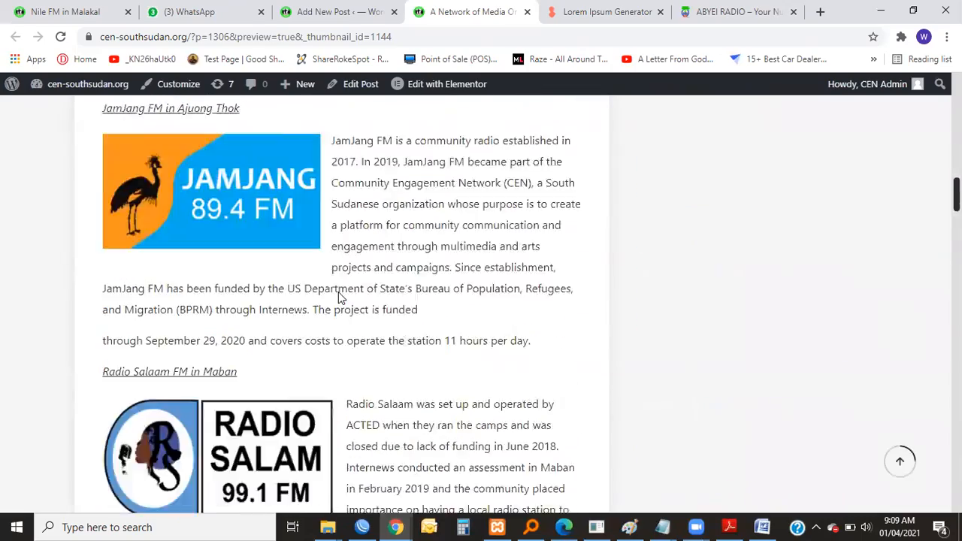
scroll(345, 293, down, 8)
scroll(473, 320, up, 12)
scroll(536, 319, up, 15)
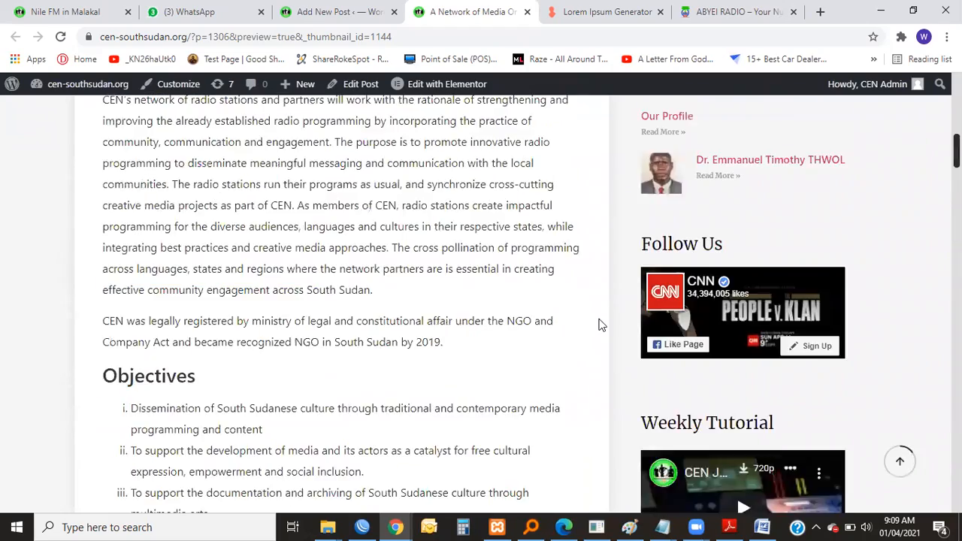
Examine the Recent Posts, Follow Us and Weekly Tutorial sidebar sections beside the previewed post.
scroll(756, 276, down, 4)
scroll(756, 300, down, 10)
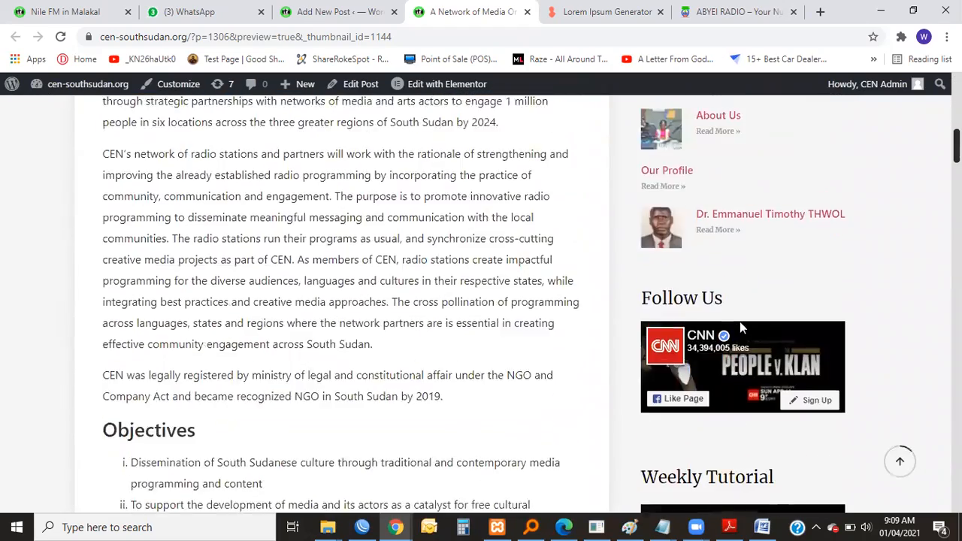
scroll(782, 301, up, 10)
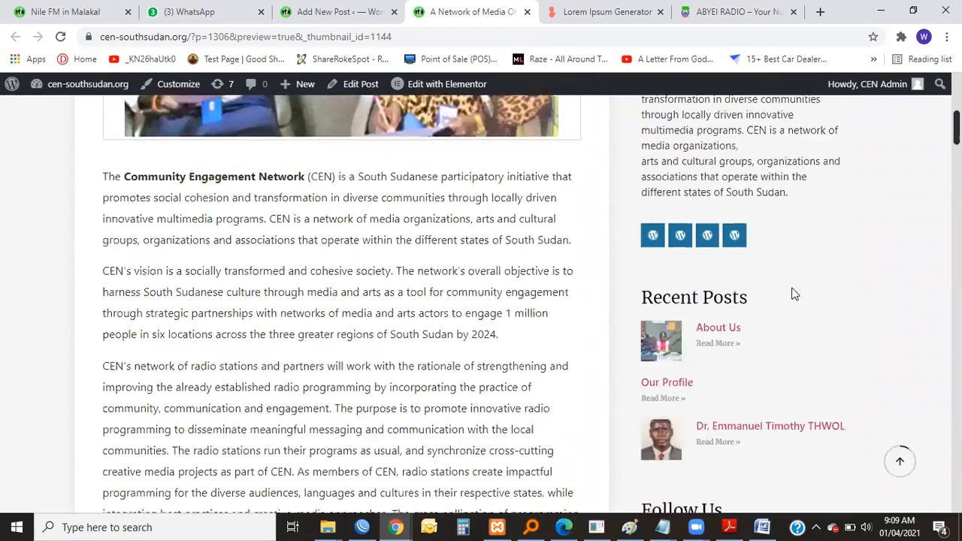
scroll(806, 240, down, 10)
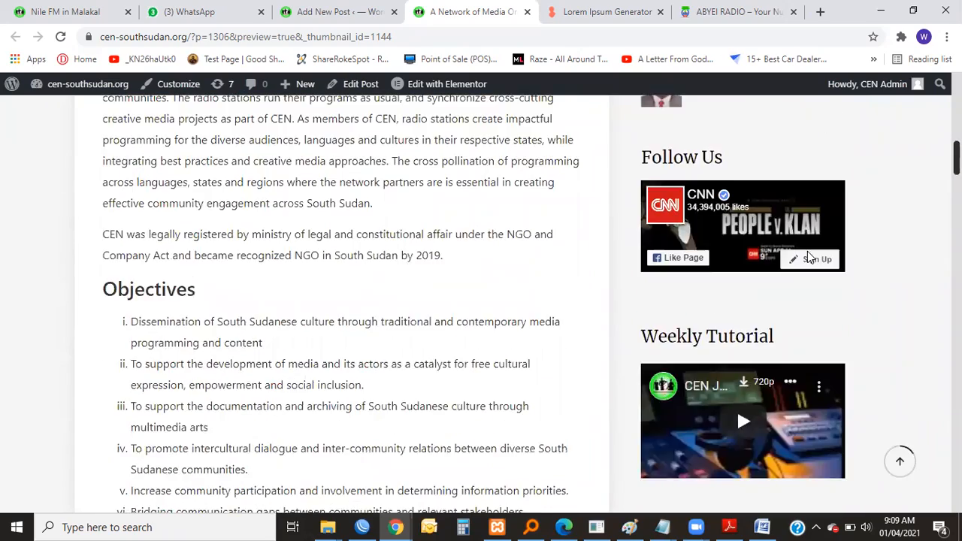
scroll(812, 257, up, 2)
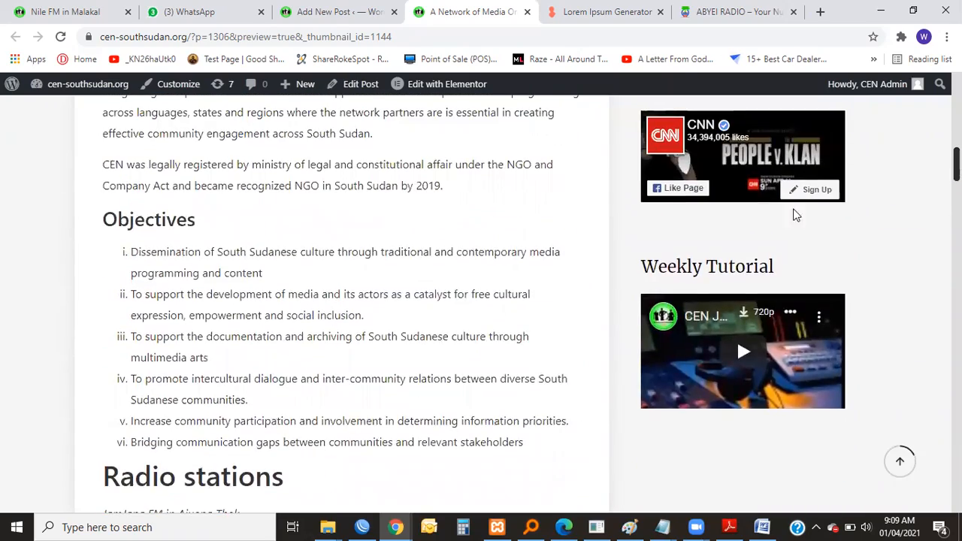
scroll(781, 248, up, 2)
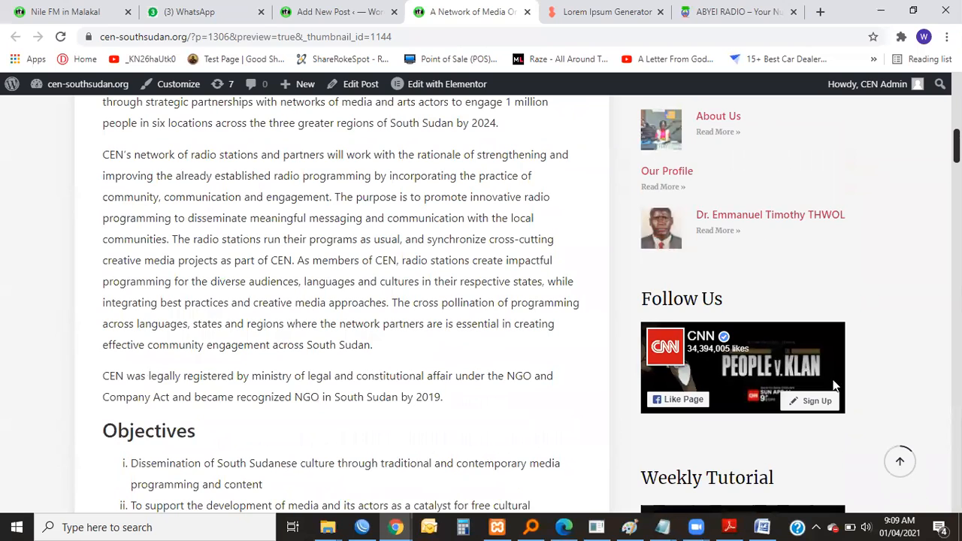
scroll(834, 384, down, 2)
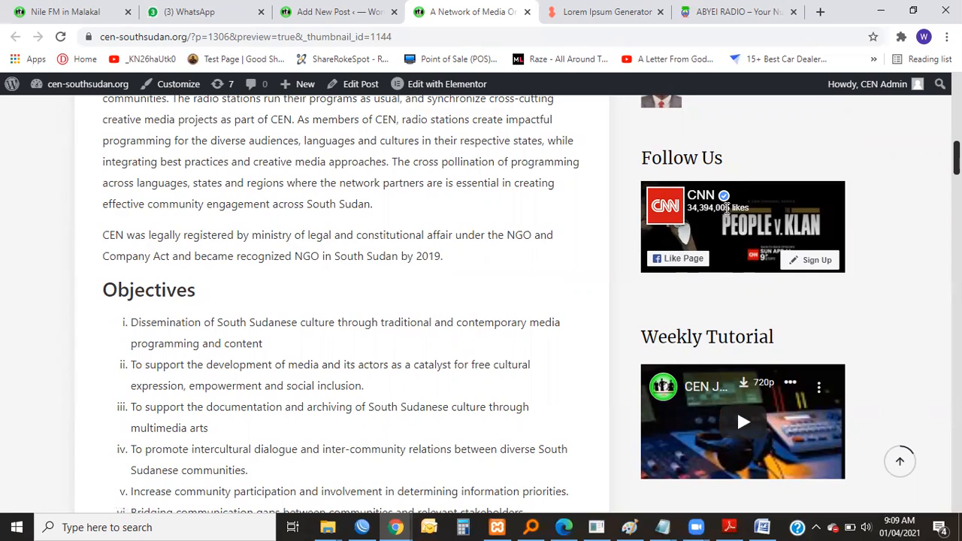
scroll(738, 248, down, 5)
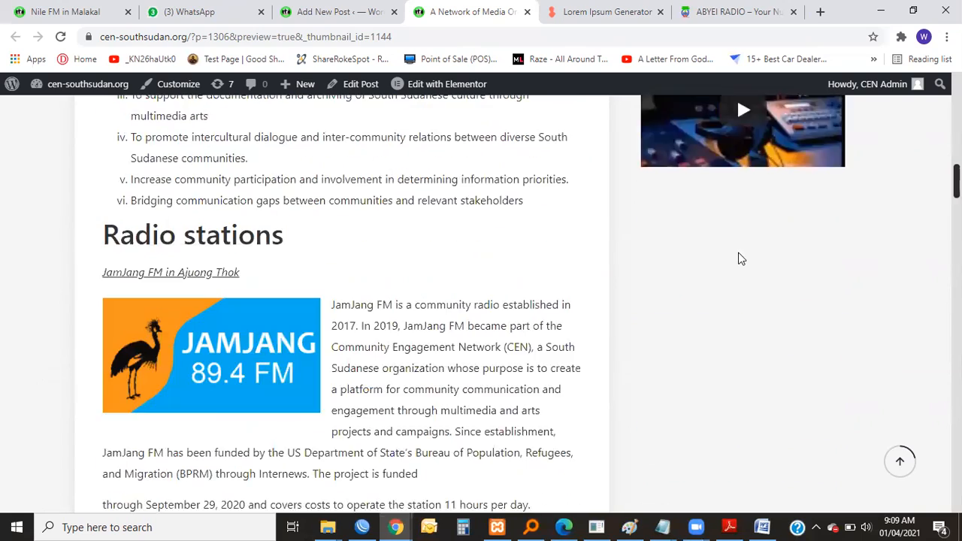
scroll(751, 256, up, 5)
scroll(781, 249, up, 1)
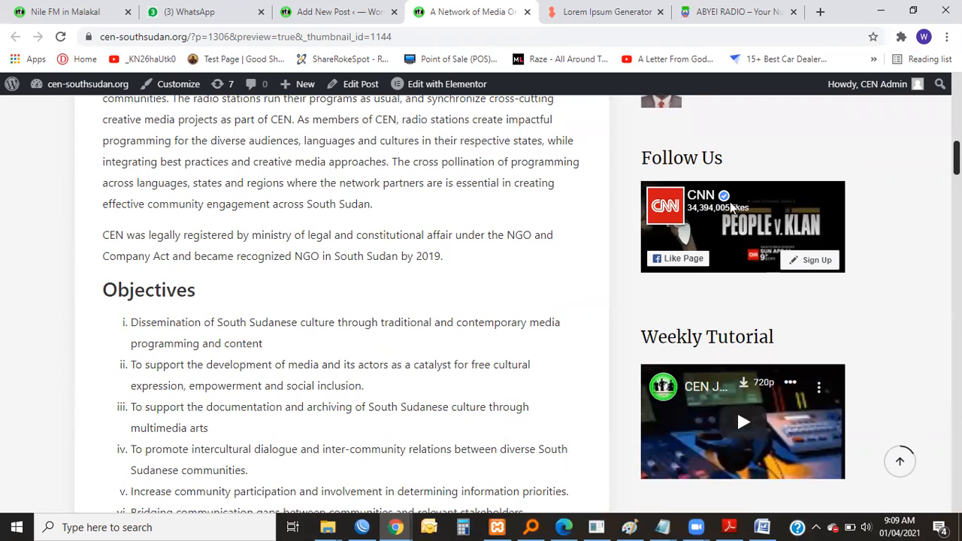
scroll(741, 280, down, 8)
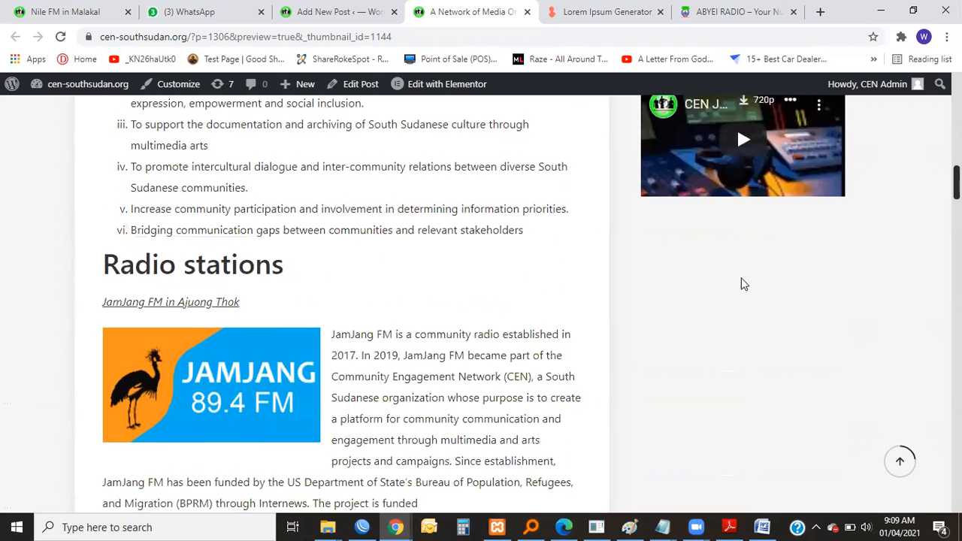
scroll(705, 302, down, 12)
scroll(705, 302, up, 8)
scroll(705, 302, up, 15)
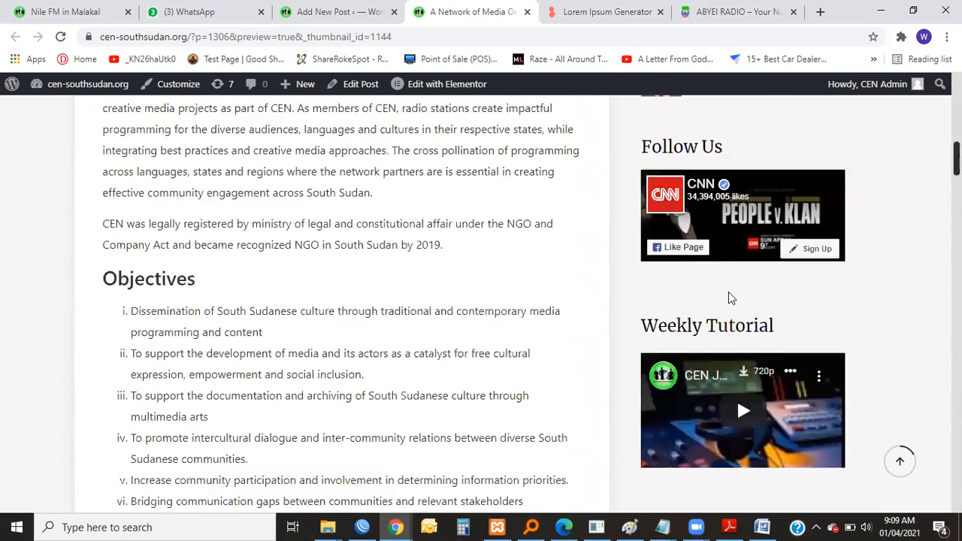
scroll(726, 316, down, 1)
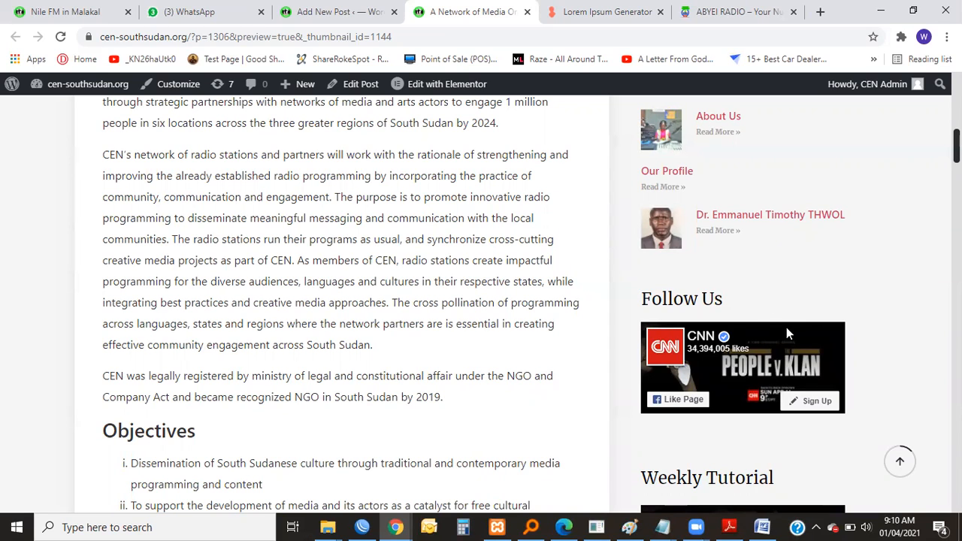
Examine the end of the previewed post, including the contact details, Like button, author box and comment section.
scroll(751, 300, down, 9)
scroll(744, 285, down, 20)
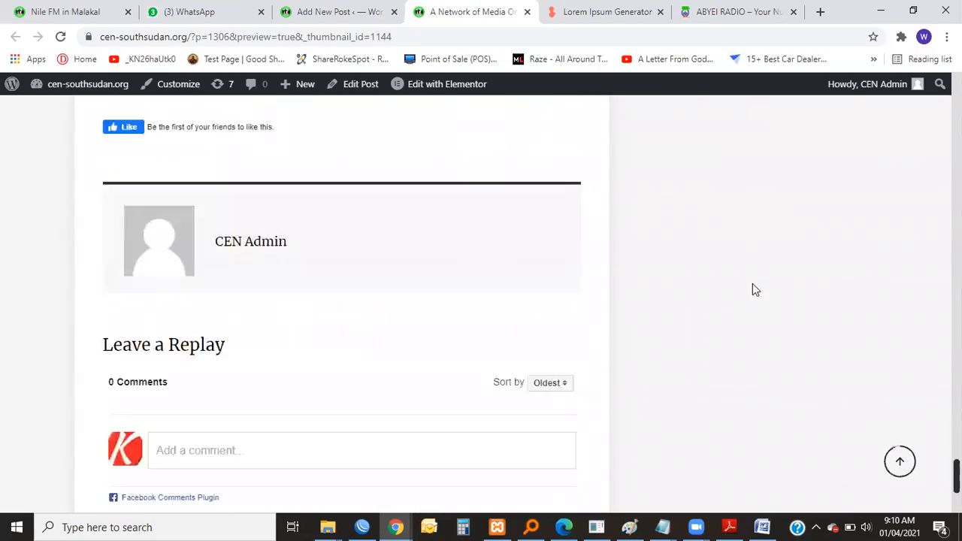
scroll(752, 286, up, 1)
scroll(217, 223, down, 3)
scroll(218, 221, up, 5)
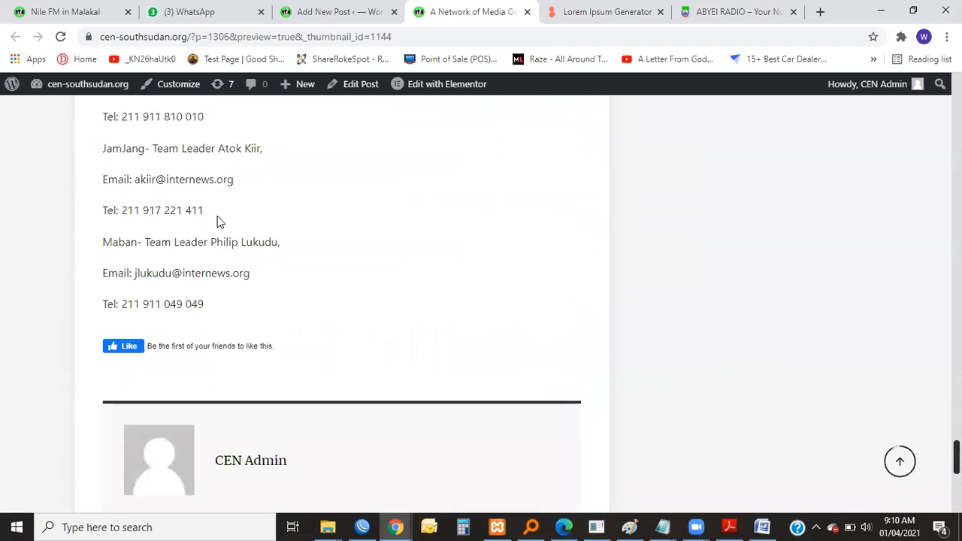
Examine the radio station contact entries for Bentiu, Malakal, JamJang and Maban at the end of the previewed post.
scroll(217, 222, up, 4)
drag(105, 226, 223, 331)
scroll(131, 334, down, 2)
click(128, 255)
drag(106, 257, 251, 289)
drag(139, 351, 224, 381)
drag(186, 413, 269, 415)
scroll(270, 415, down, 4)
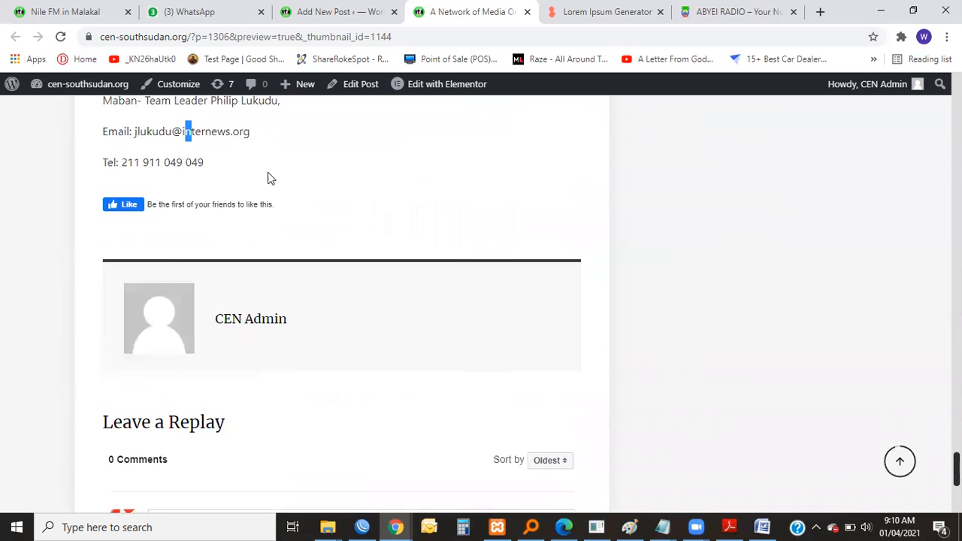
scroll(301, 197, up, 3)
scroll(398, 248, down, 1)
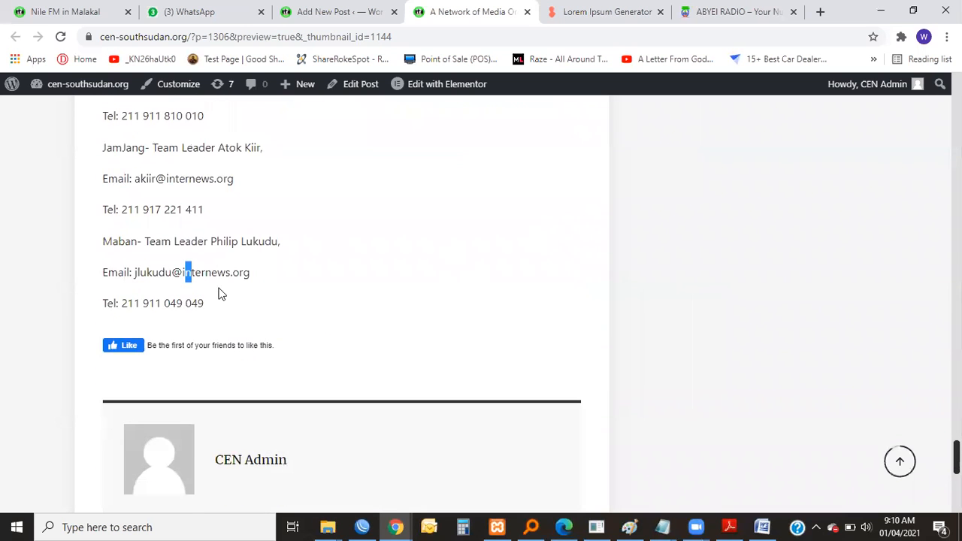
scroll(221, 293, up, 3)
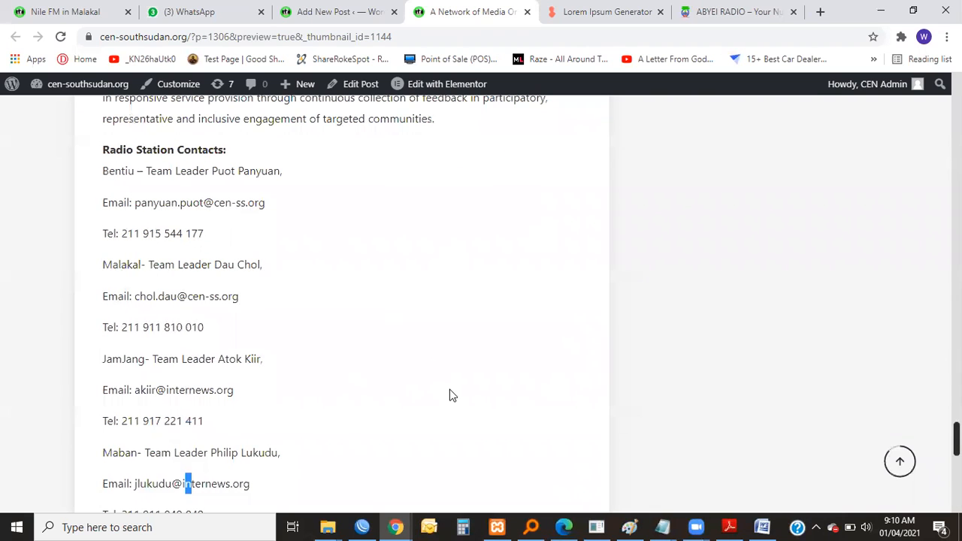
scroll(451, 394, down, 7)
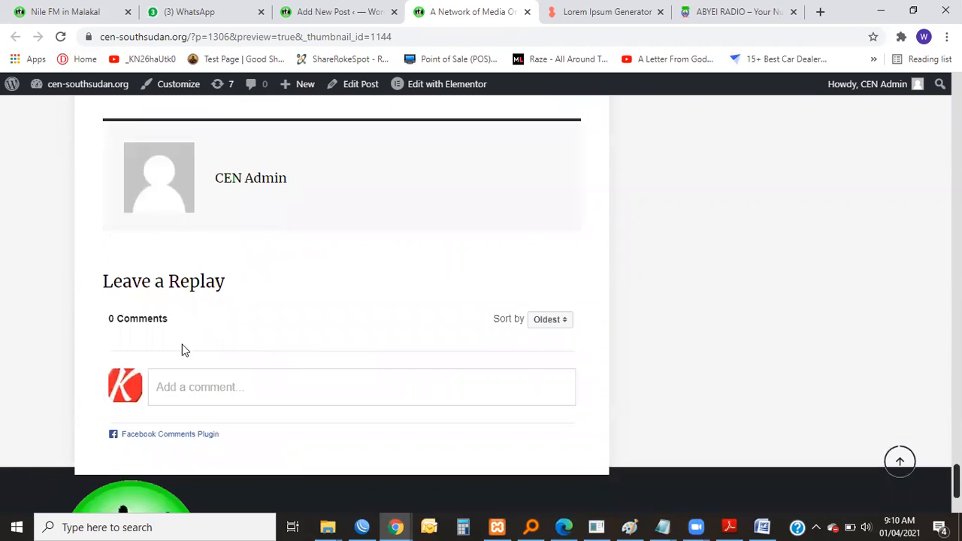
Activate the comment field under the previewed post and look over the Like button, author box and comment section.
click(185, 396)
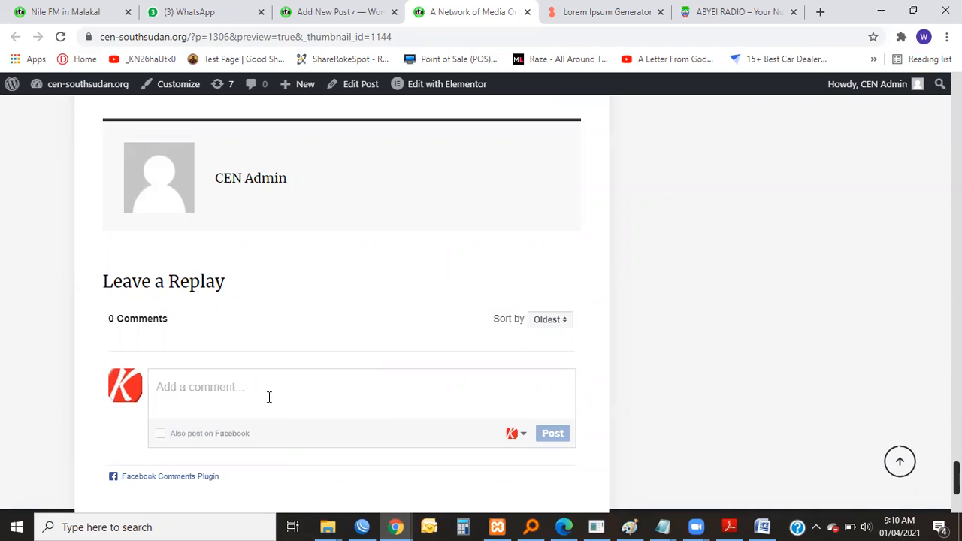
scroll(322, 376, up, 8)
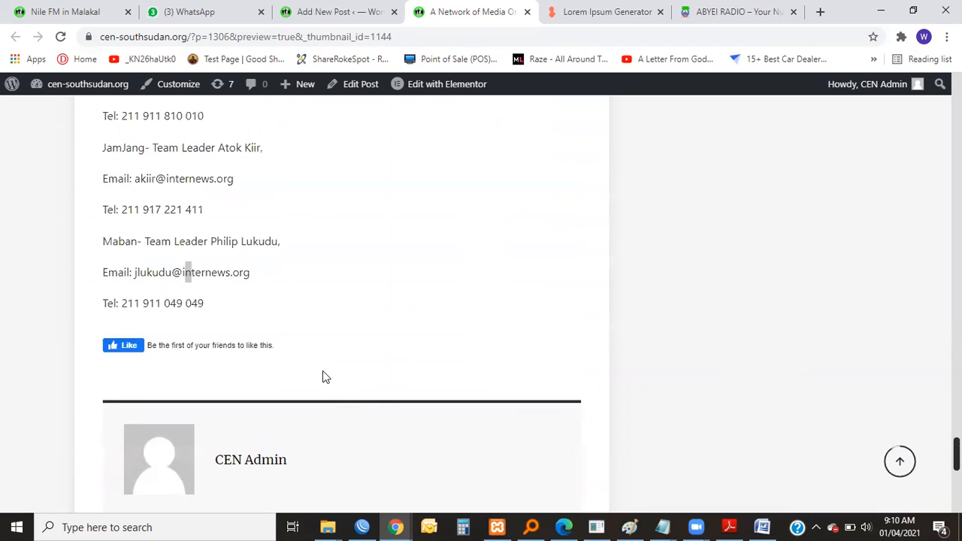
scroll(322, 376, down, 7)
scroll(322, 375, up, 1)
scroll(322, 376, down, 2)
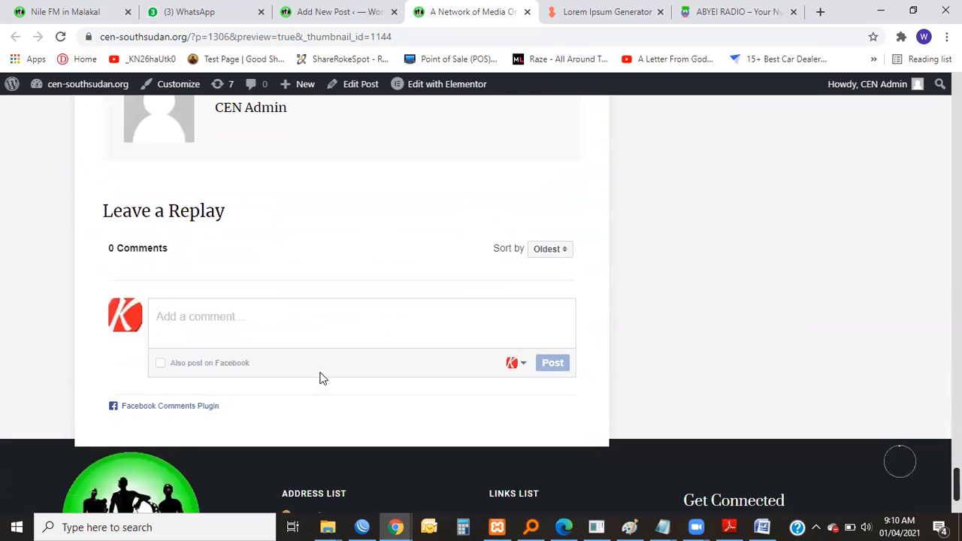
scroll(320, 378, up, 1)
scroll(320, 378, up, 1)
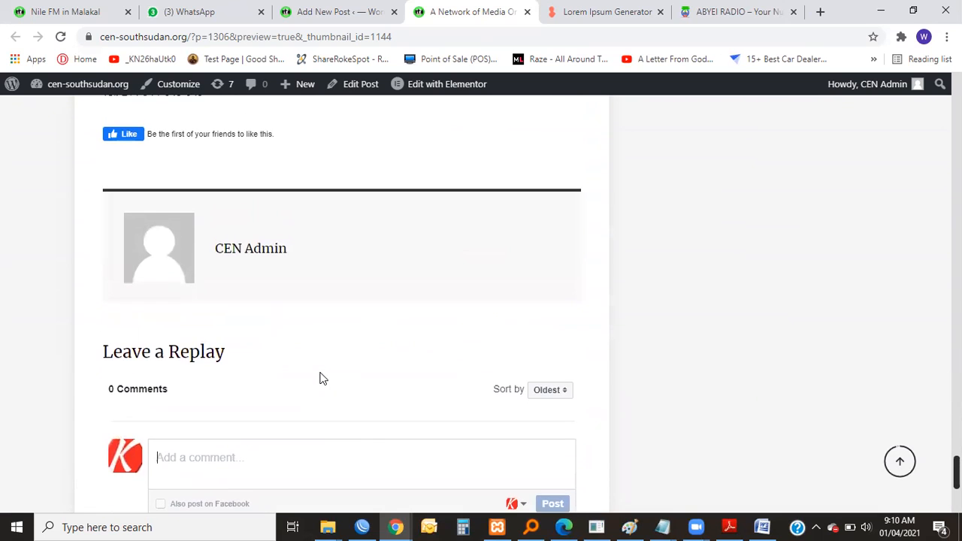
scroll(319, 377, down, 4)
scroll(322, 370, up, 1)
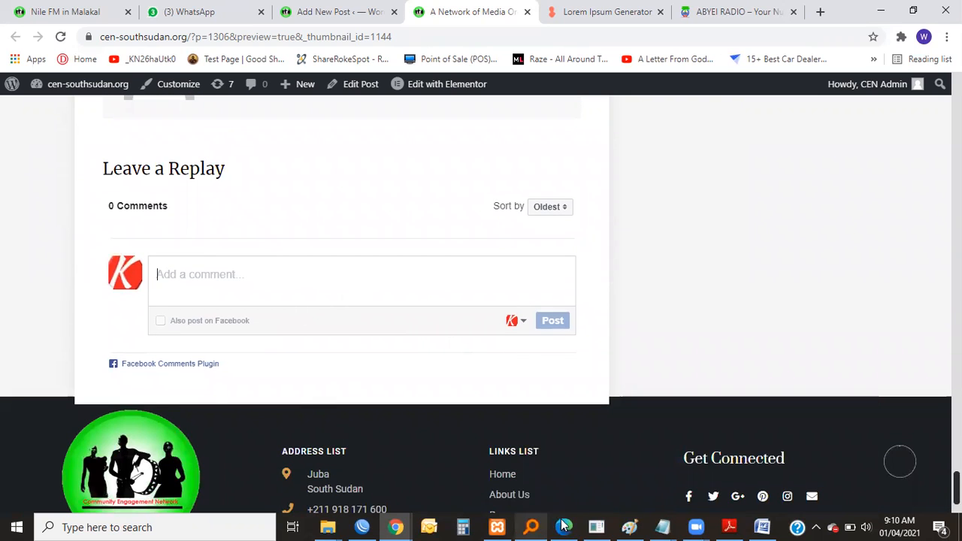
Check the source text of the radio station contacts in the untitled Notepad note and return to the post preview.
mouse_move(661, 527)
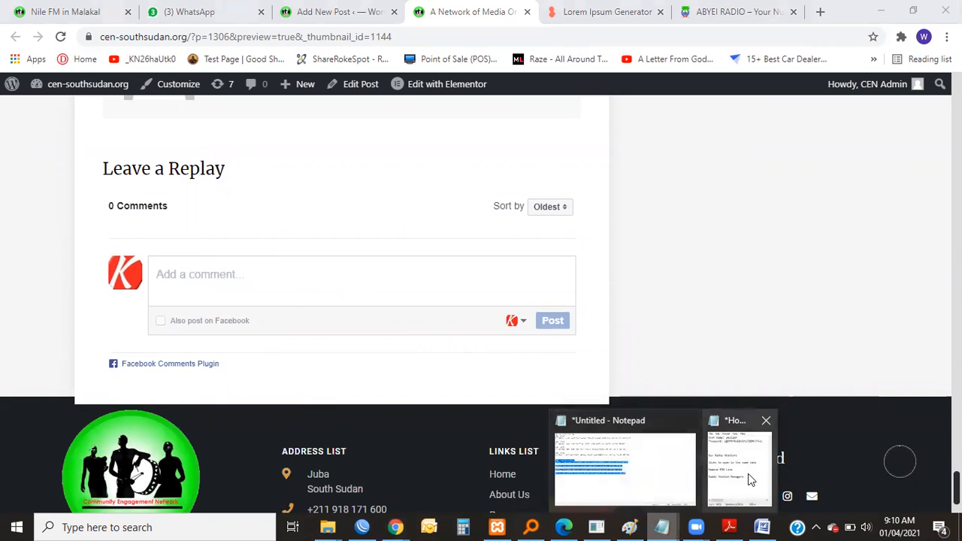
click(656, 475)
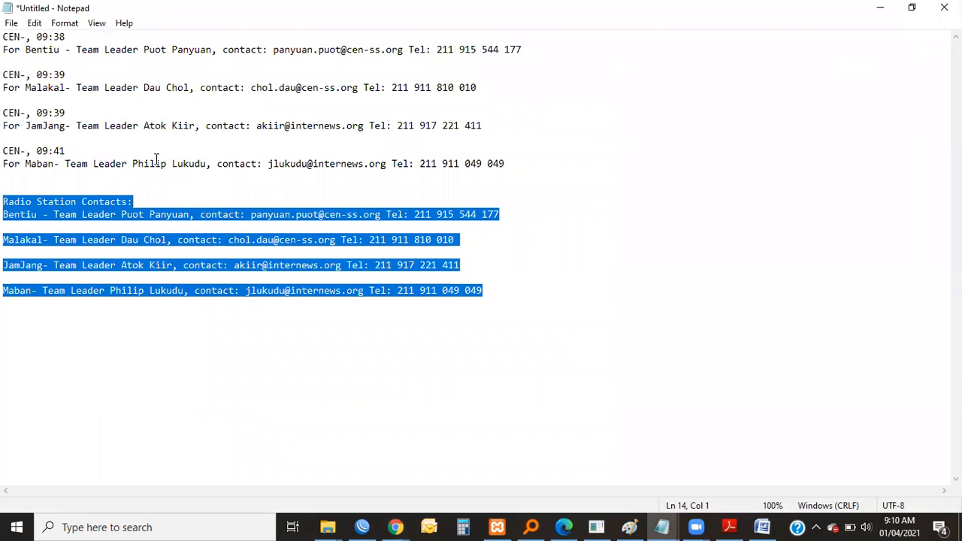
right_click(305, 218)
drag(502, 214, 6, 204)
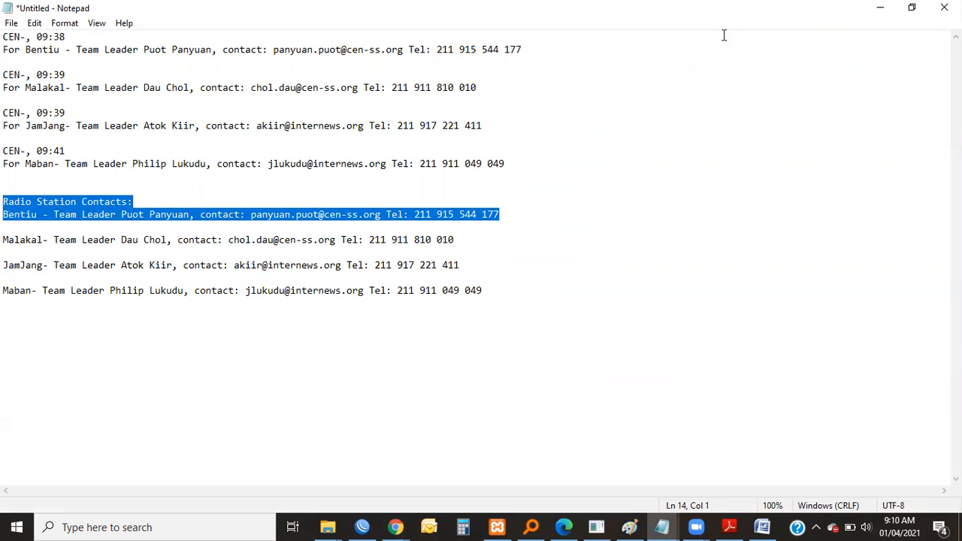
key(alt+Tab)
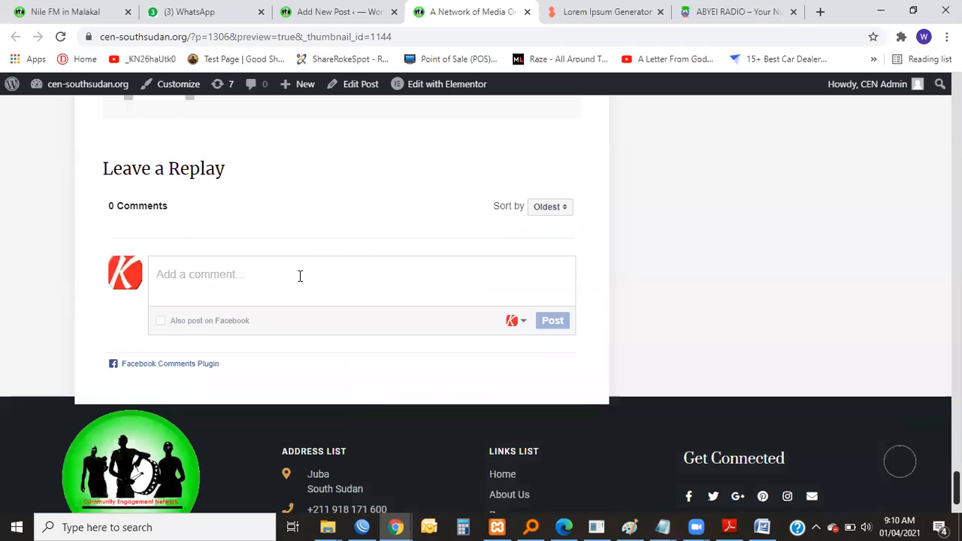
Post the comment "Thank You. cheers...." under the previewed post.
text(Thank You. cheers....)
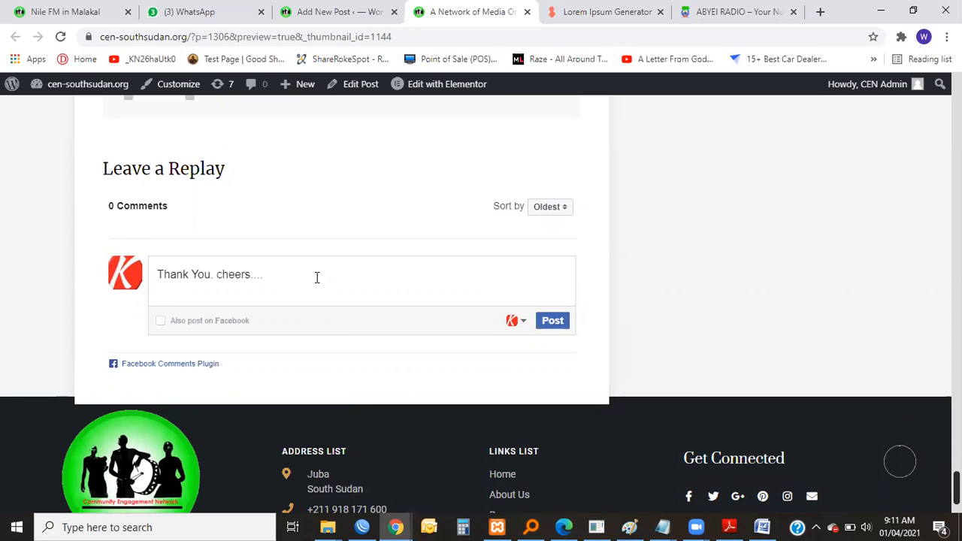
click(554, 329)
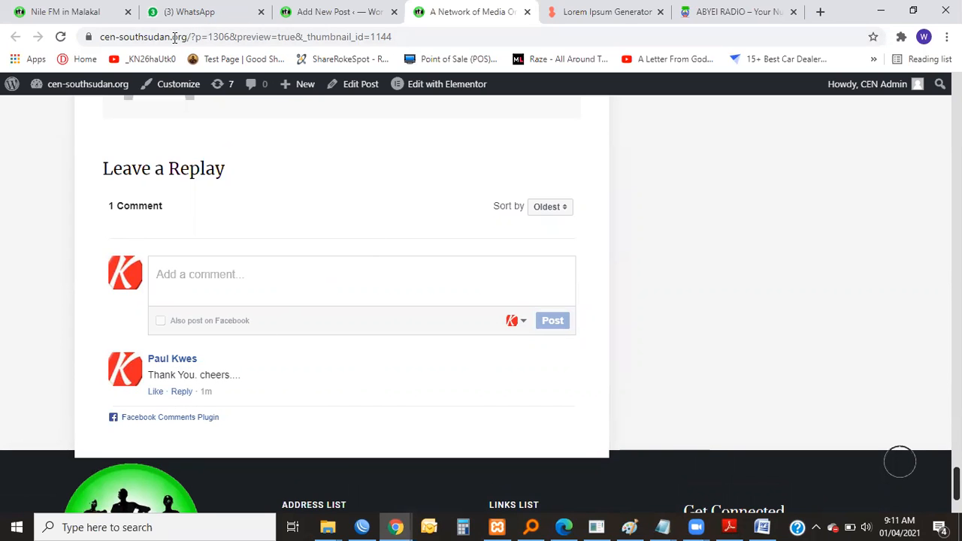
click(343, 11)
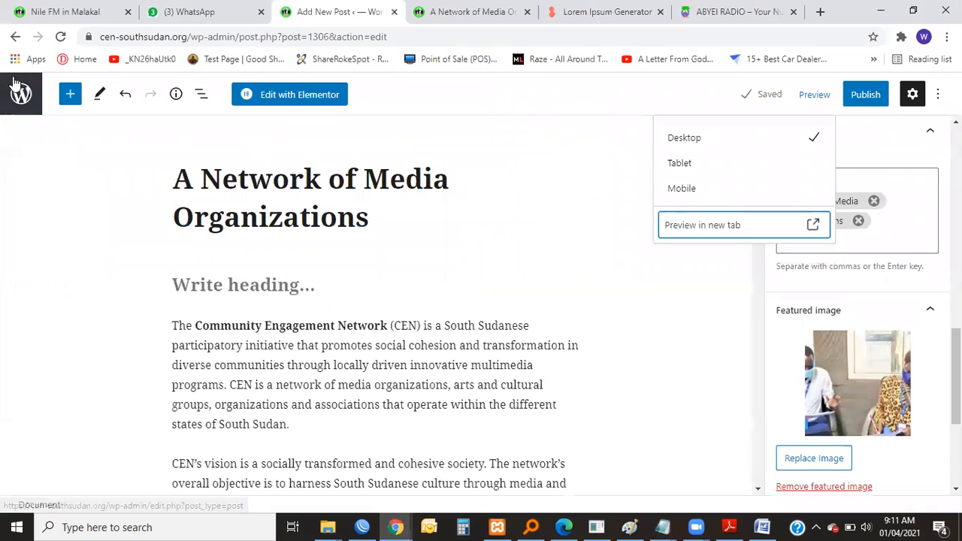
click(488, 16)
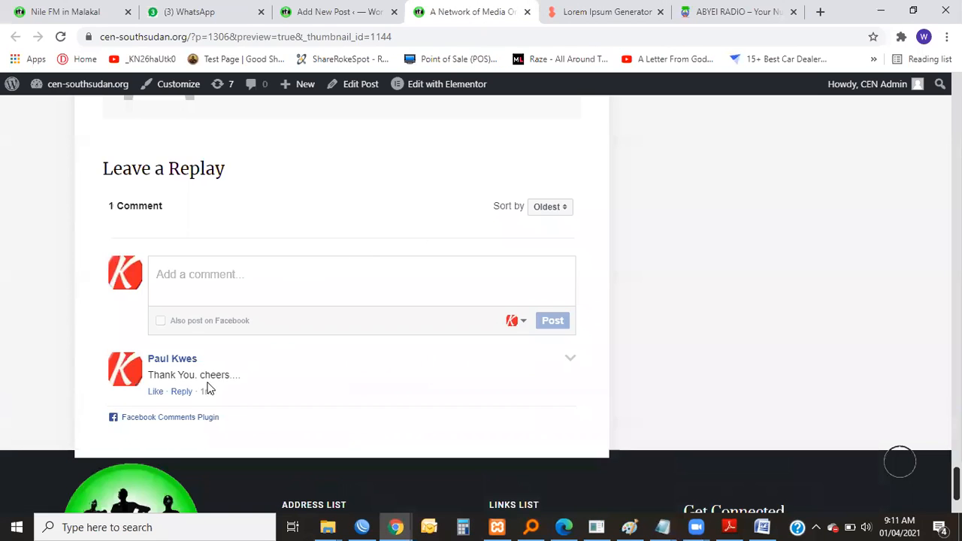
View the sort options of the comment section.
scroll(301, 376, up, 7)
scroll(359, 364, down, 5)
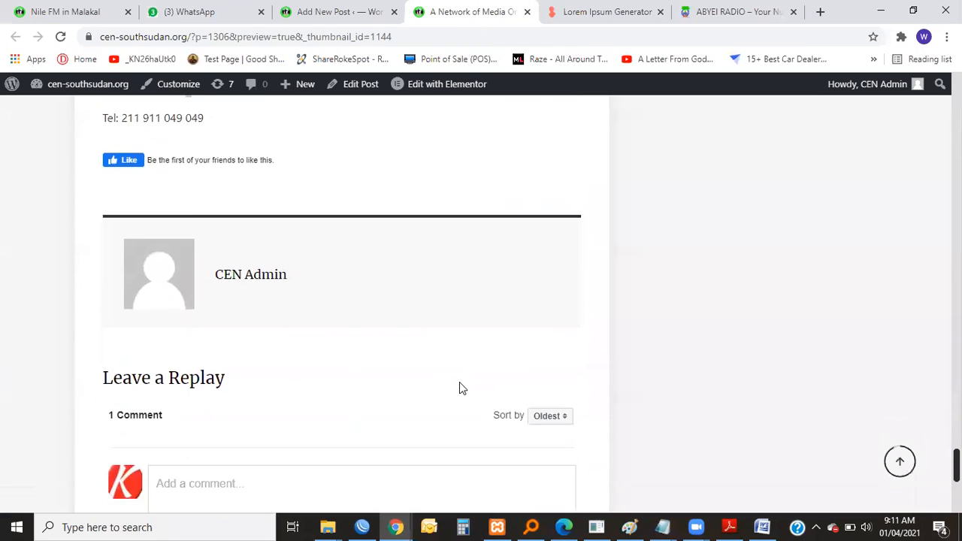
click(560, 350)
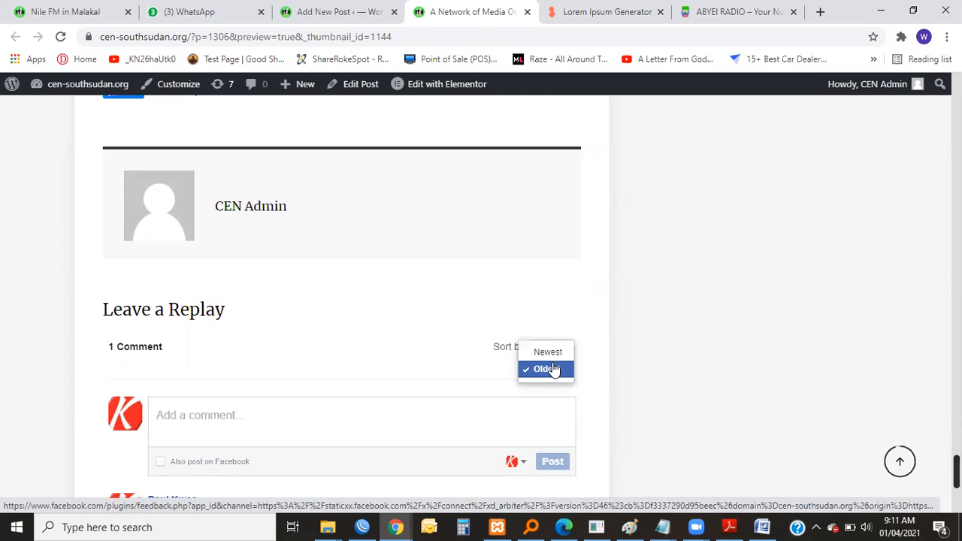
scroll(592, 323, up, 10)
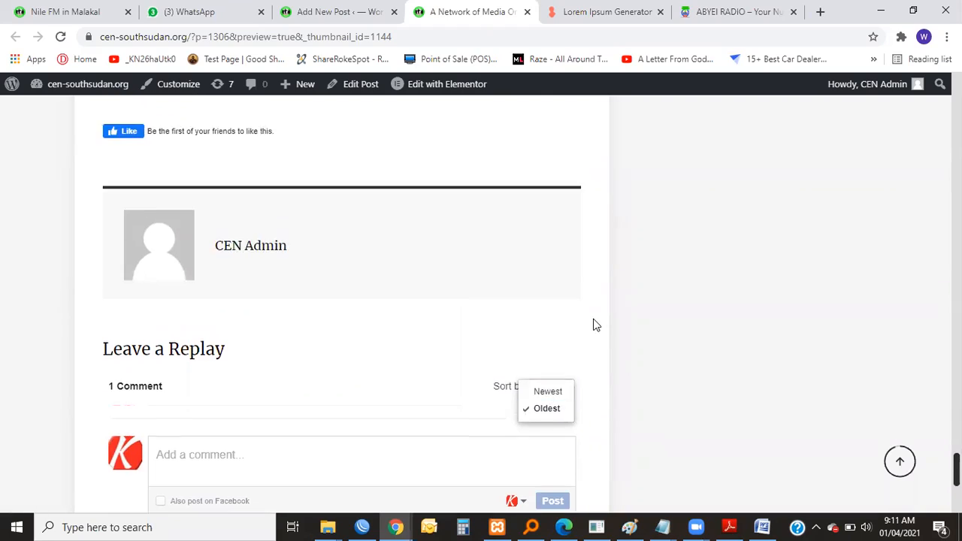
Return to the beginning of the previewed post and look over its introduction and featured image.
scroll(593, 347, up, 15)
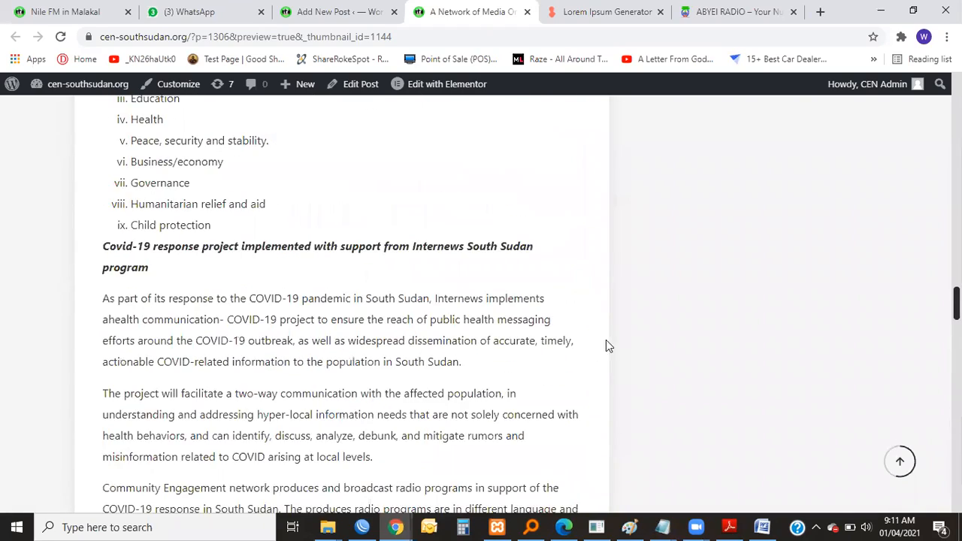
click(900, 462)
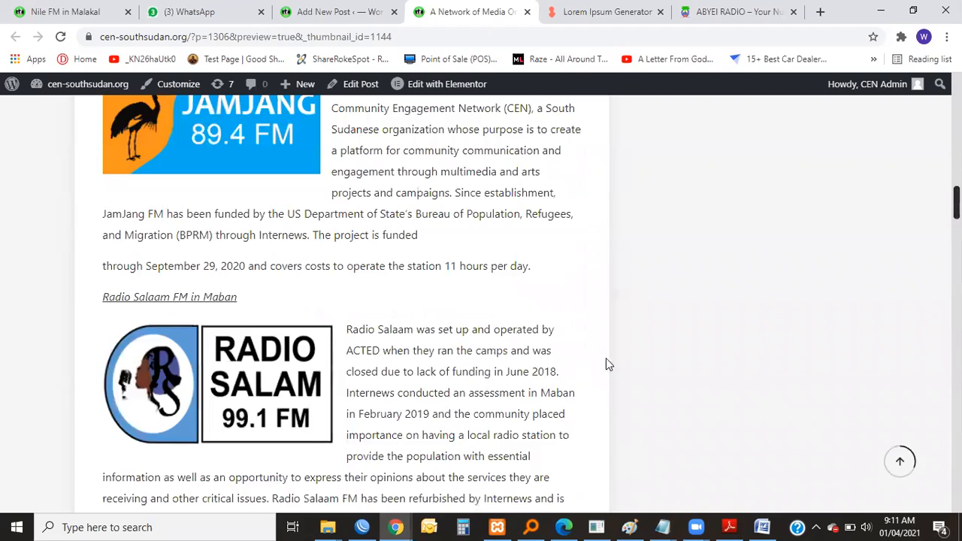
scroll(446, 327, down, 5)
scroll(446, 327, down, 3)
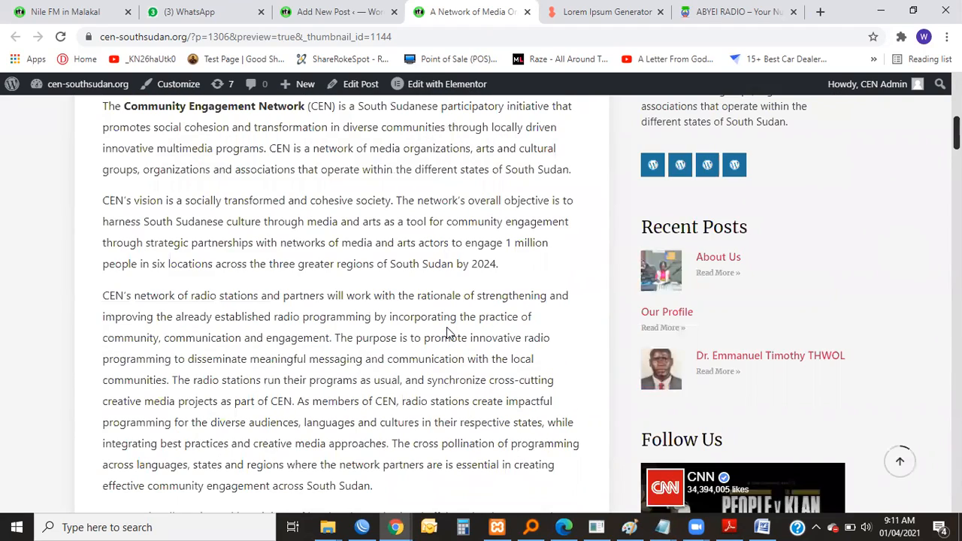
scroll(447, 328, up, 7)
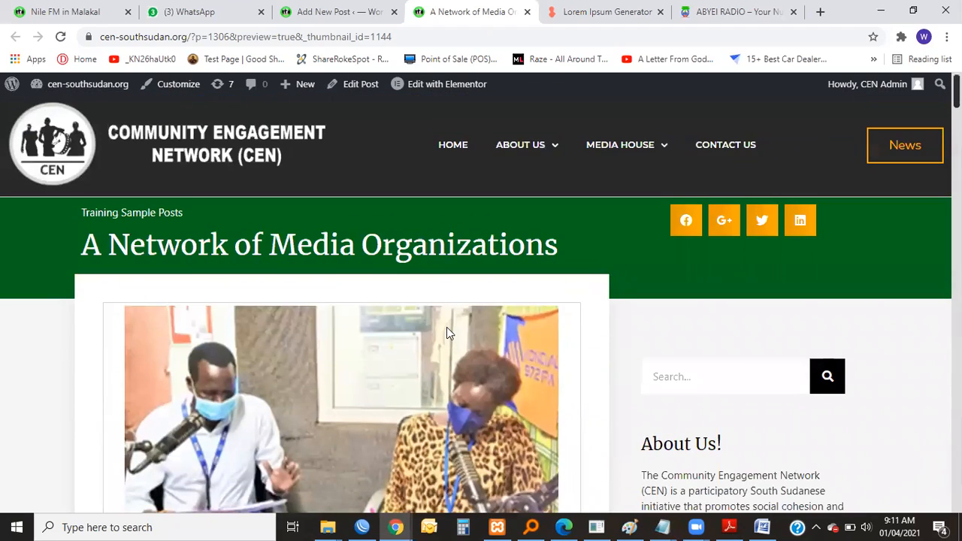
Publish the post "A Network of Media Organizations" from the post editor with public visibility and immediate publishing.
click(342, 11)
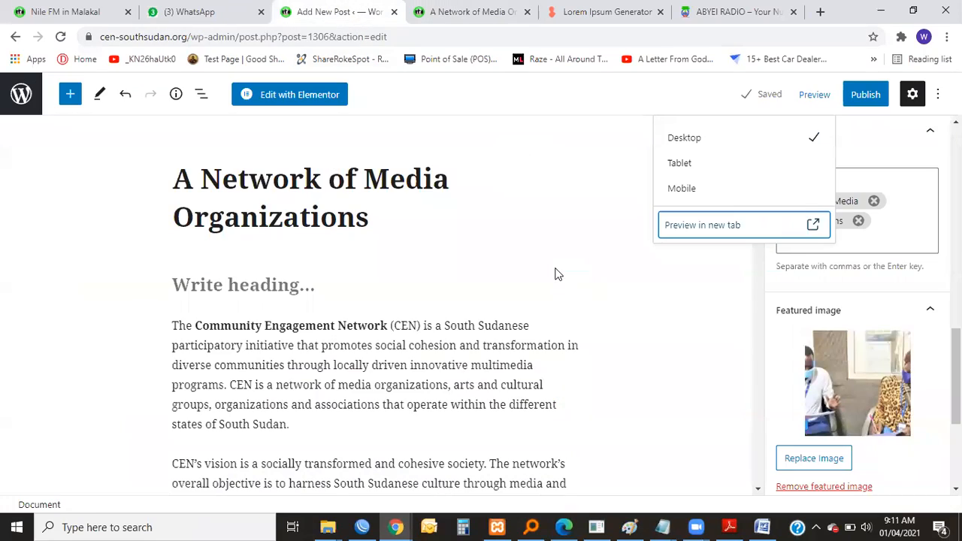
click(586, 176)
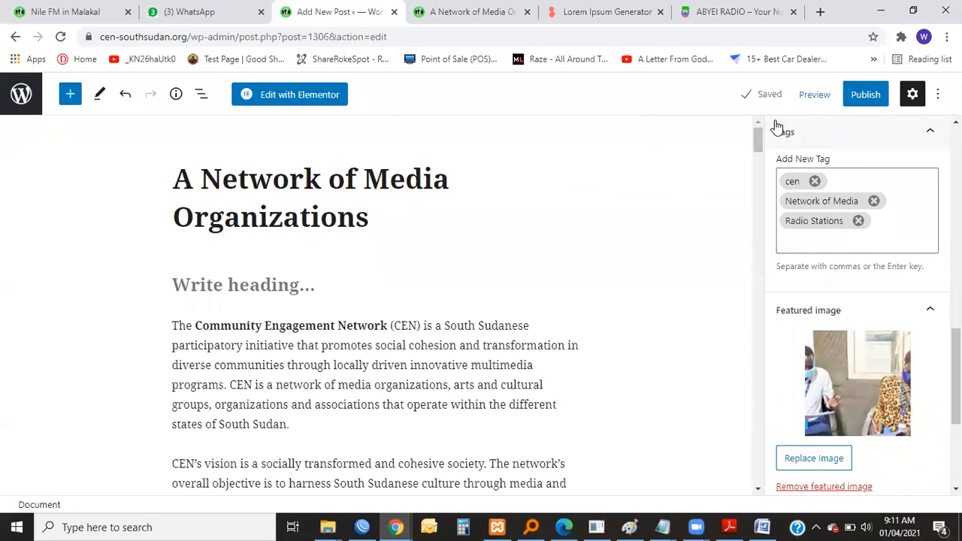
scroll(682, 259, down, 8)
scroll(702, 259, up, 8)
click(866, 96)
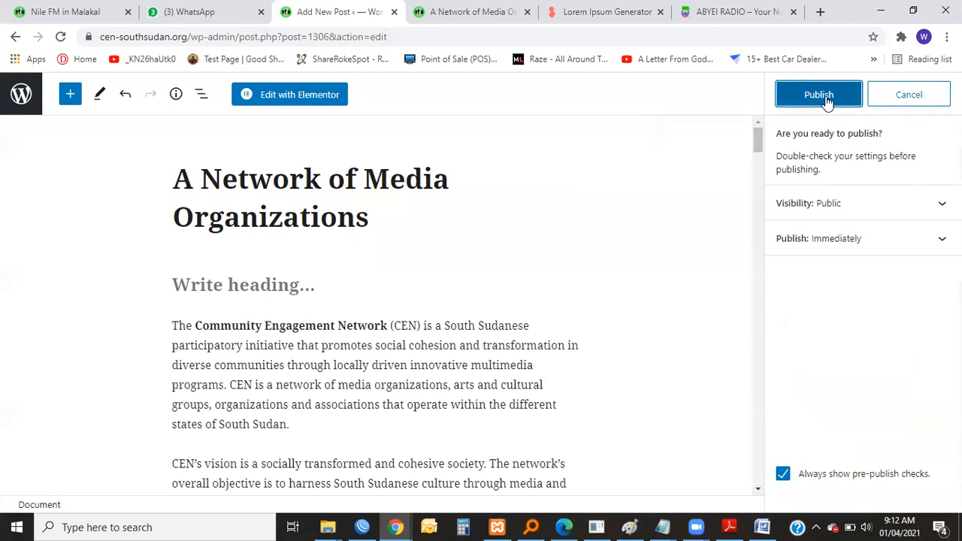
click(827, 100)
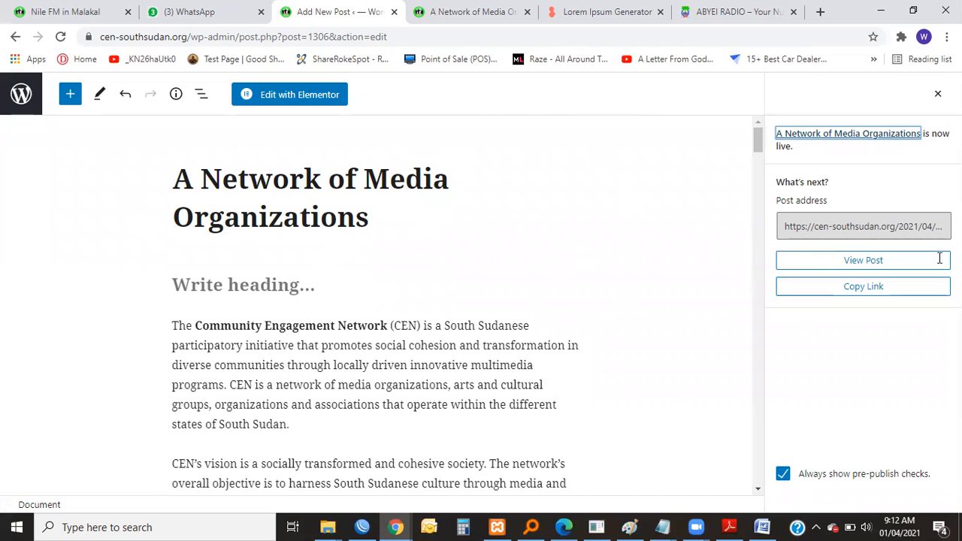
Open the published post on the live site, examine its content and sidebar, and return to its beginning.
click(845, 265)
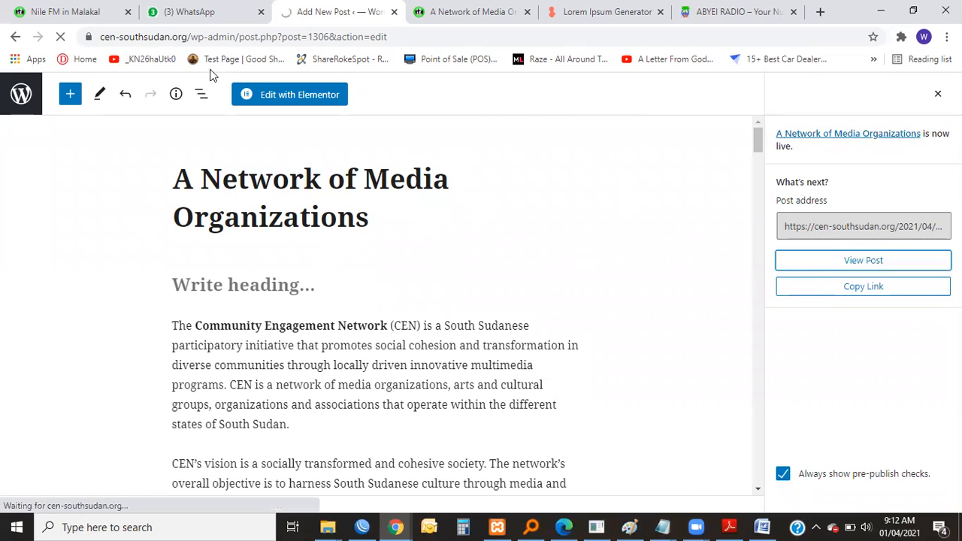
mouse_move(351, 93)
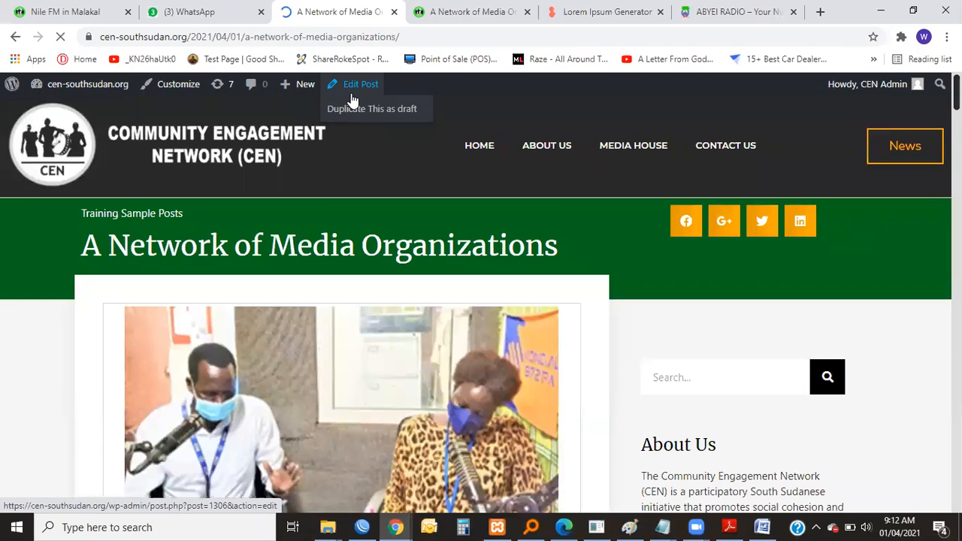
scroll(371, 199, down, 7)
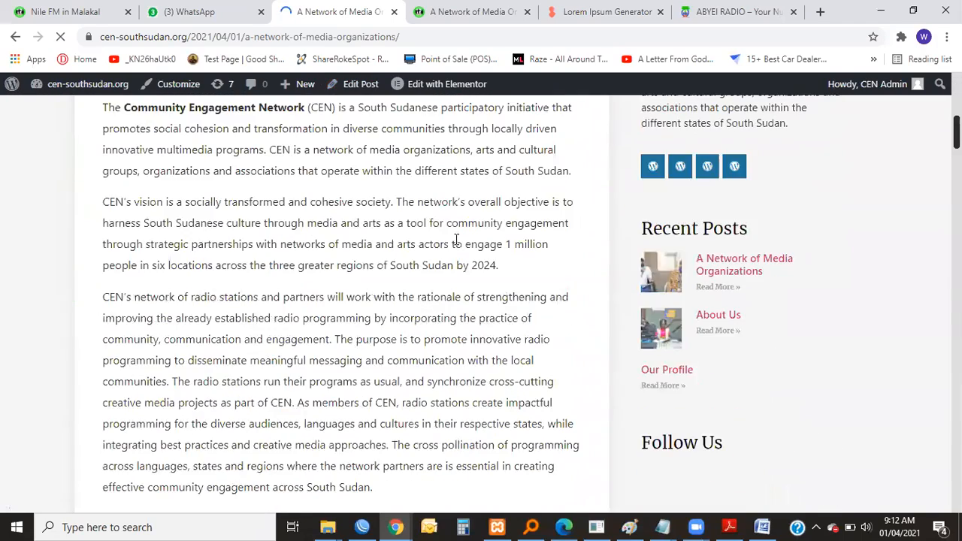
scroll(457, 244, down, 5)
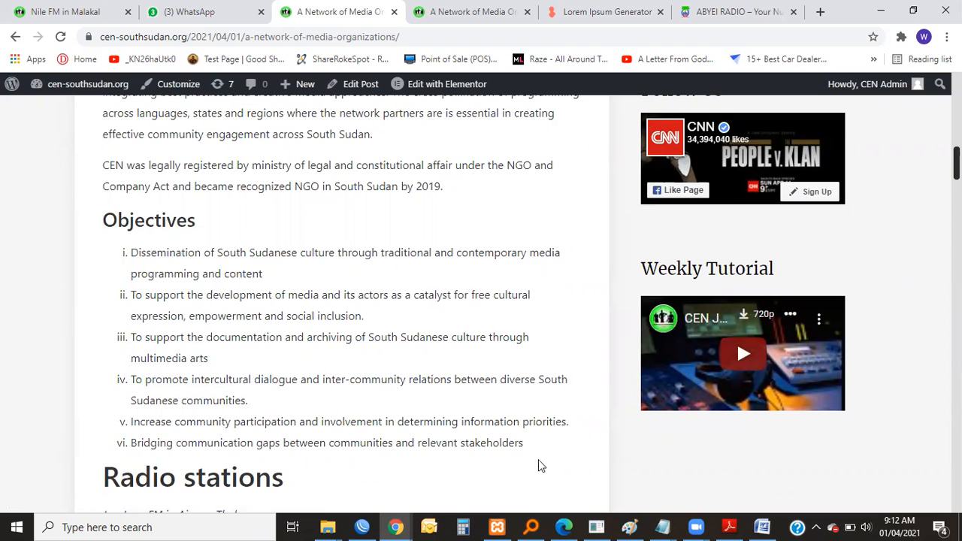
scroll(476, 371, down, 6)
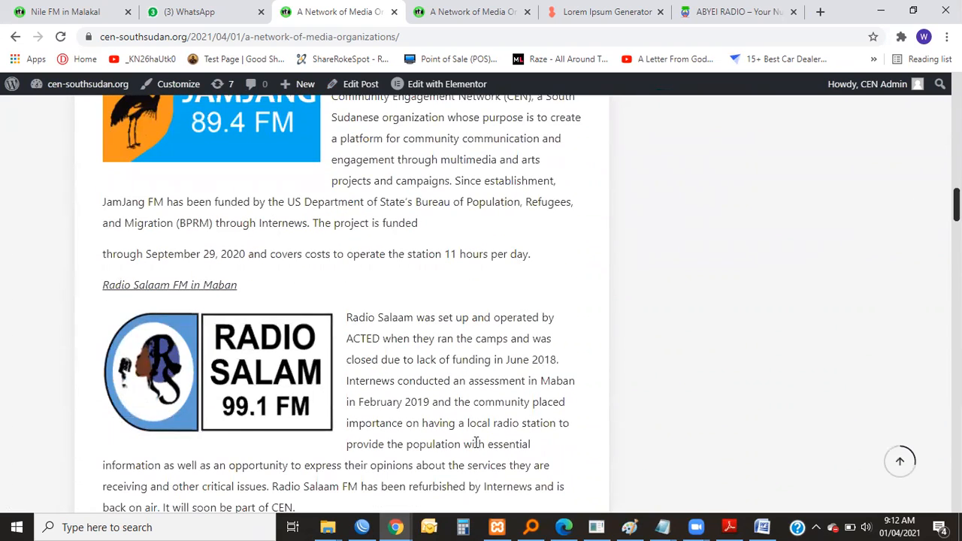
scroll(476, 442, down, 10)
scroll(557, 362, down, 10)
click(897, 463)
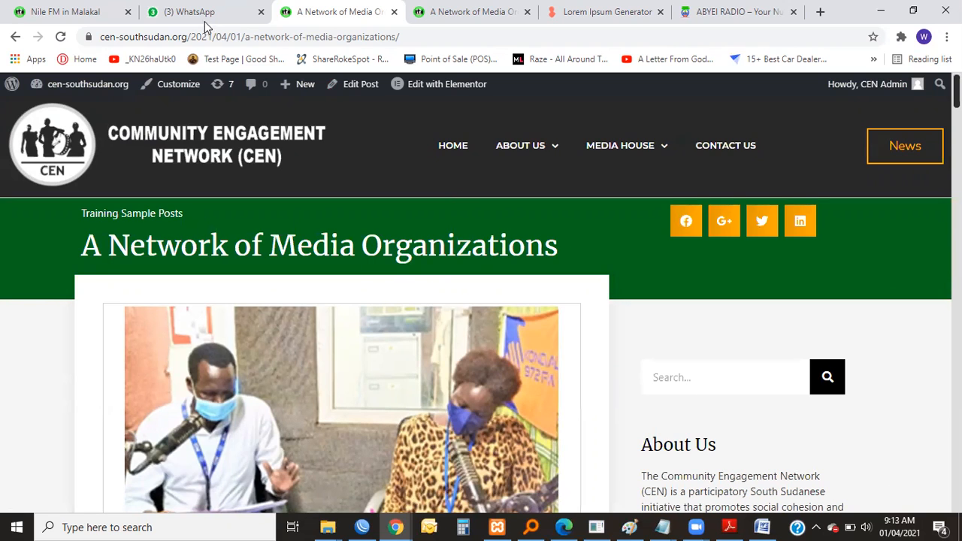
Go from the "Nile FM in Malakal" post to the CEN home page and look over its three network cards.
click(83, 11)
scroll(330, 267, up, 5)
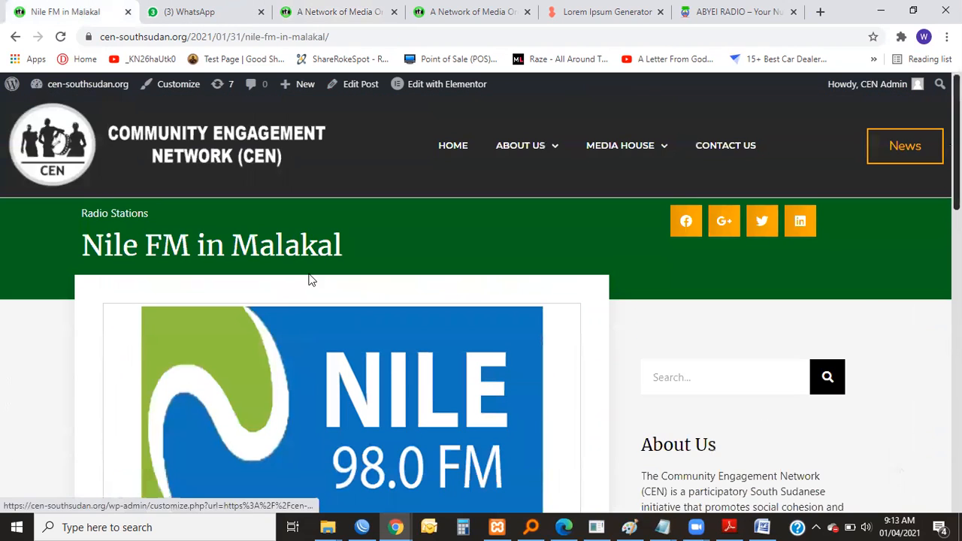
click(225, 152)
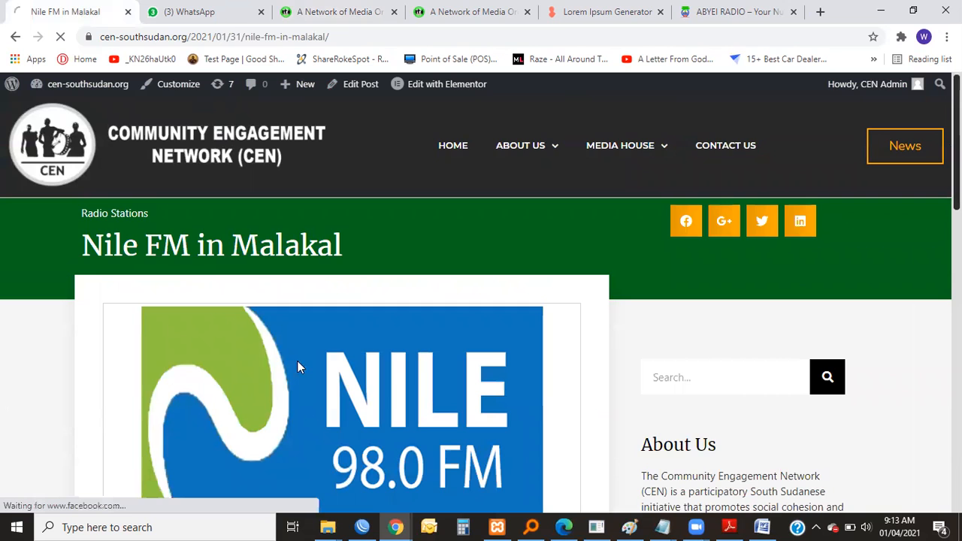
scroll(319, 335, down, 4)
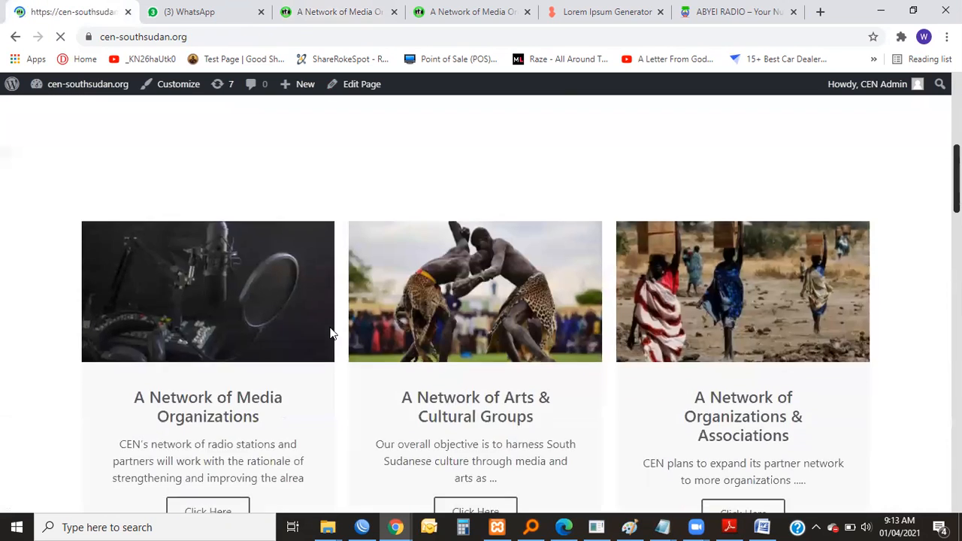
scroll(330, 334, down, 2)
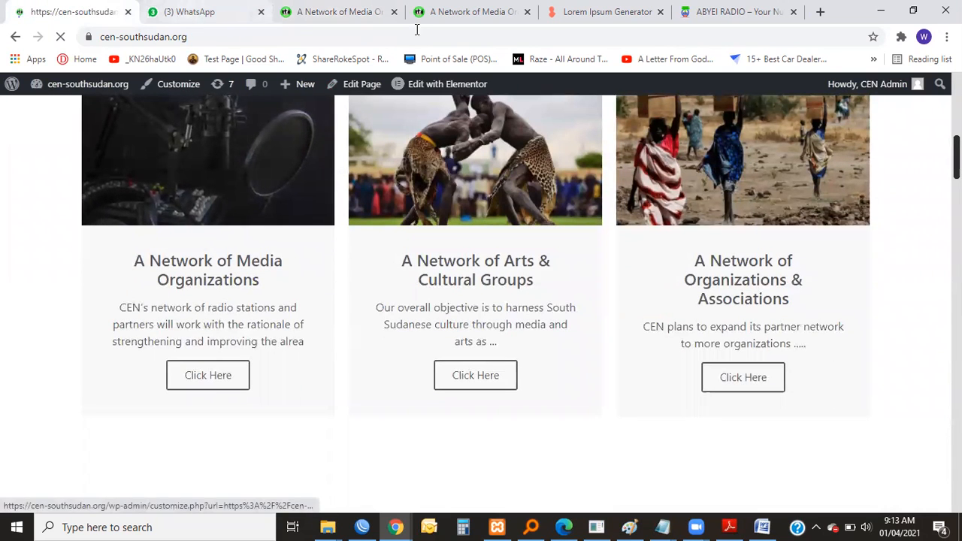
Compare the published post "A Network of Media Organizations" with its preview, and close the preview.
click(342, 12)
scroll(428, 340, down, 5)
scroll(428, 340, up, 5)
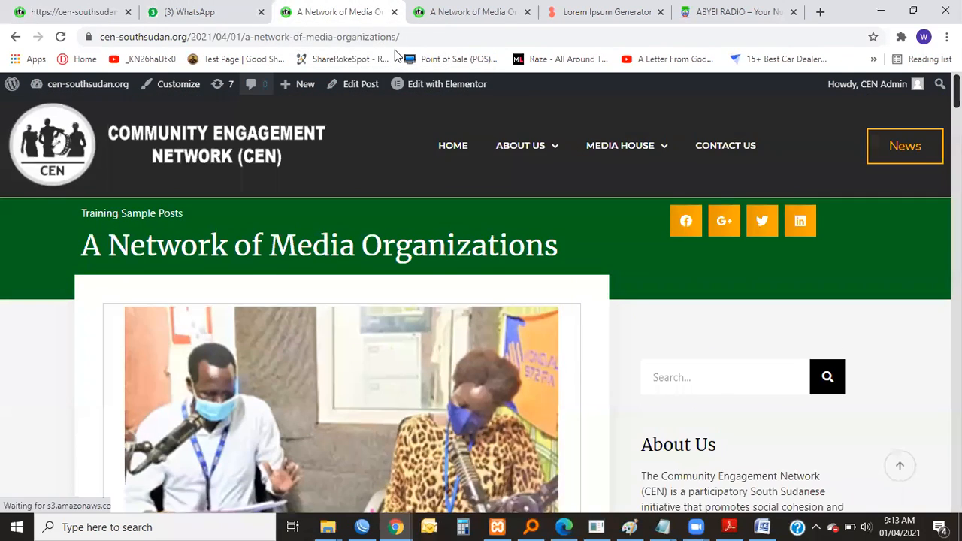
key(ctrl+Tab)
scroll(262, 334, down, 5)
scroll(262, 334, up, 5)
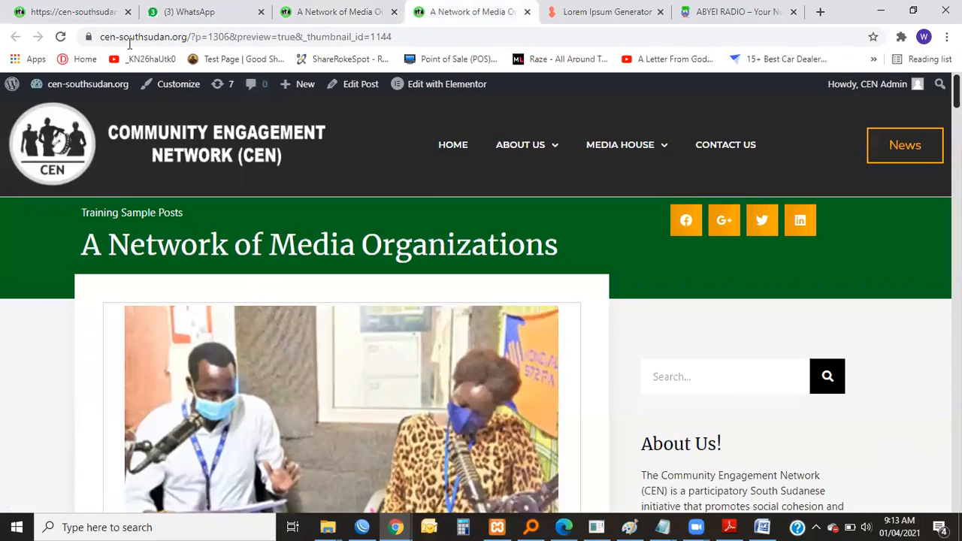
click(290, 24)
click(35, 17)
click(368, 12)
key(ctrl+Tab)
click(527, 12)
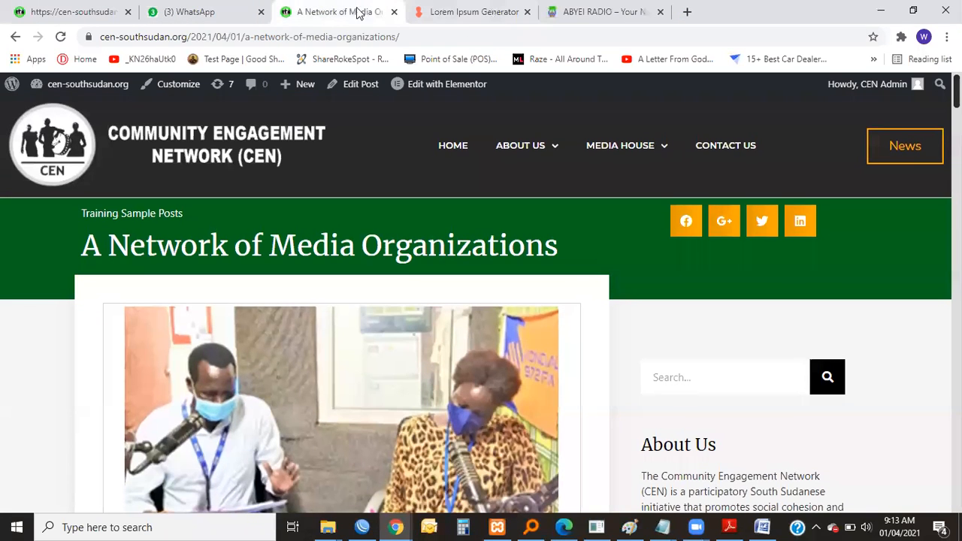
Open the WordPress dashboard from the published post and list all pages of the site.
mouse_move(52, 90)
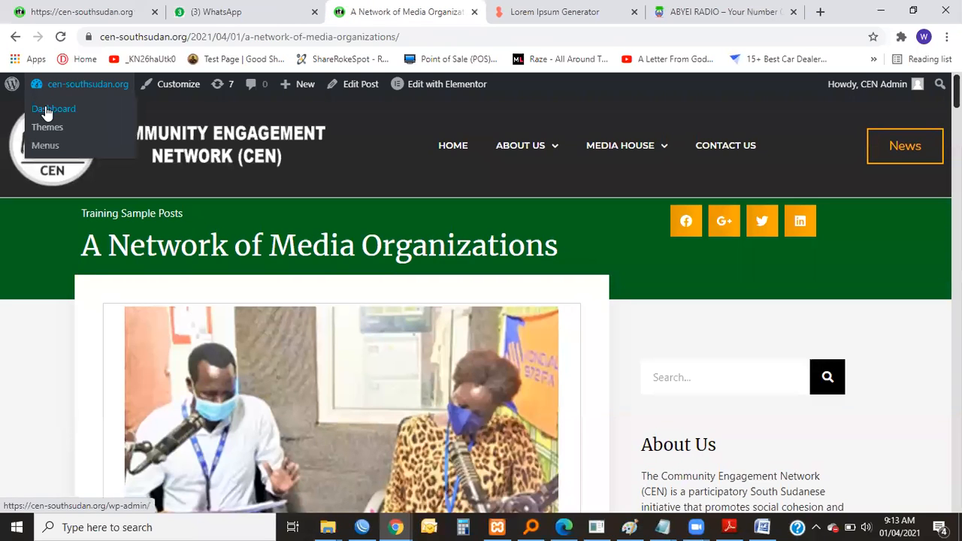
click(47, 112)
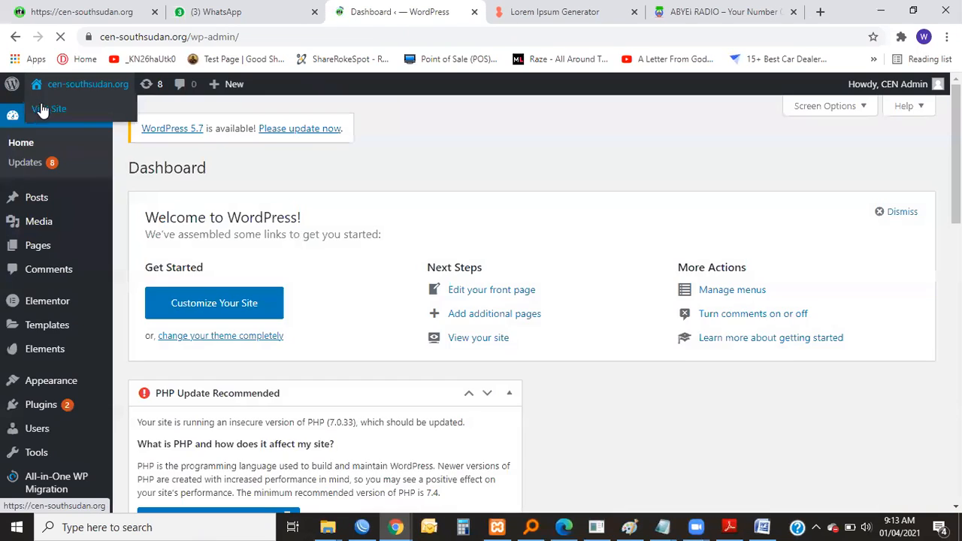
scroll(64, 376, down, 2)
scroll(60, 326, up, 2)
scroll(64, 338, down, 1)
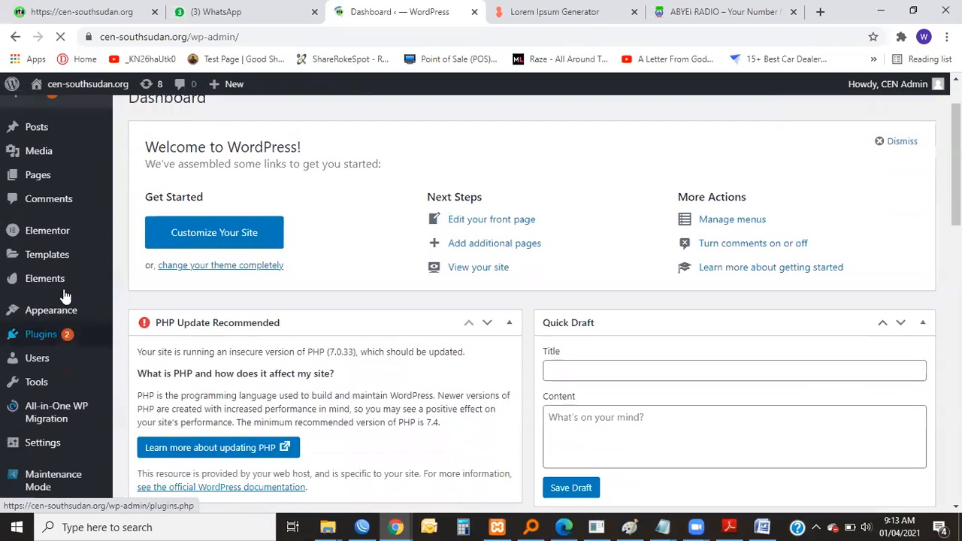
mouse_move(52, 179)
click(154, 181)
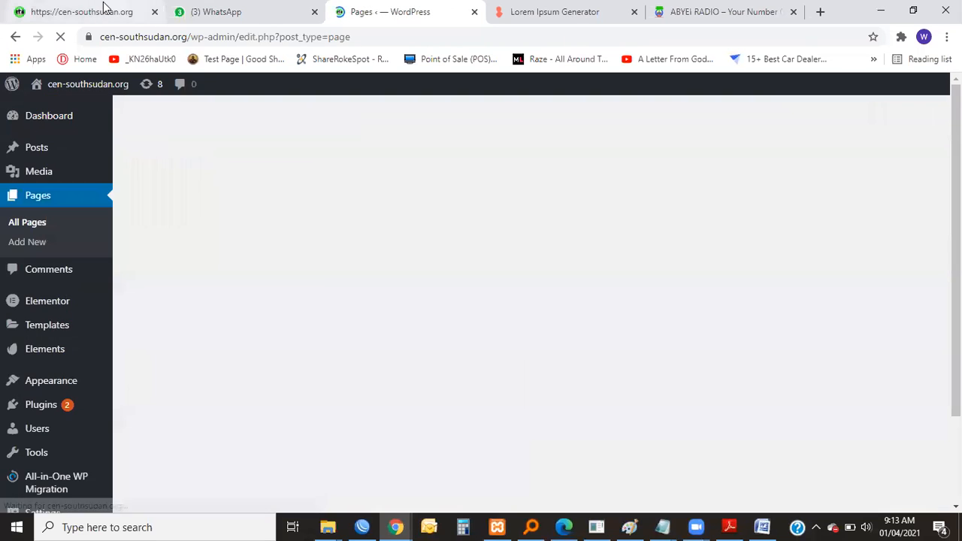
Look over the "Who We Are!" section on the CEN home page and return to examine the list of pages.
click(103, 10)
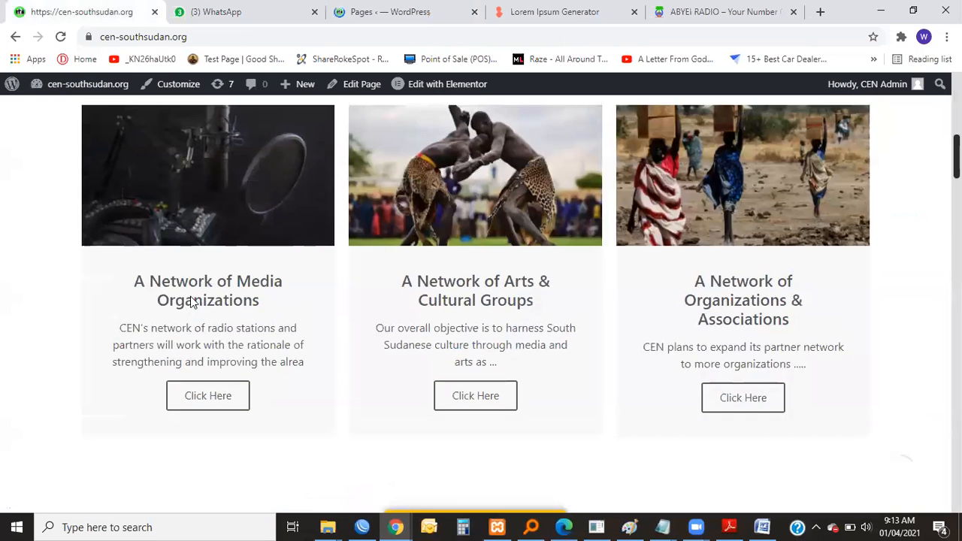
scroll(193, 286, up, 5)
scroll(161, 328, down, 5)
scroll(225, 225, up, 1)
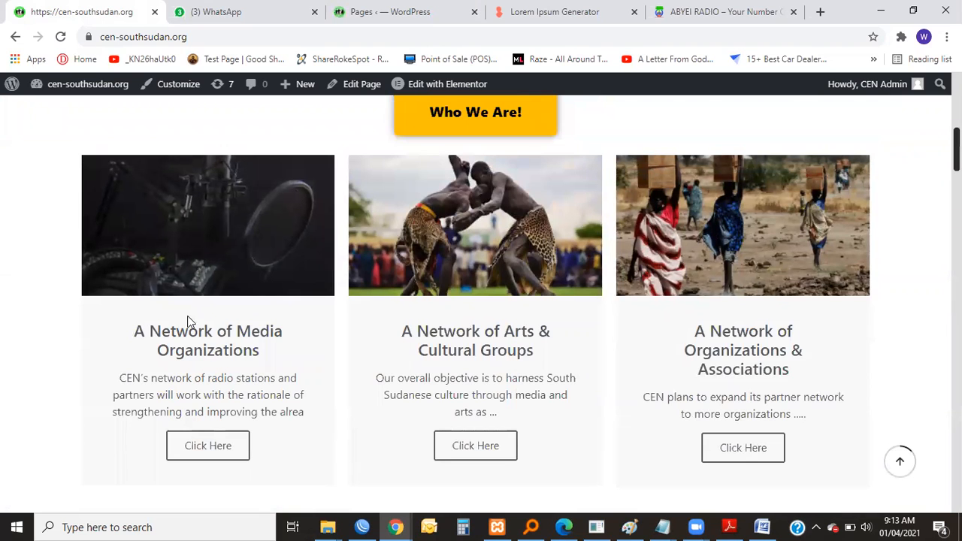
click(383, 10)
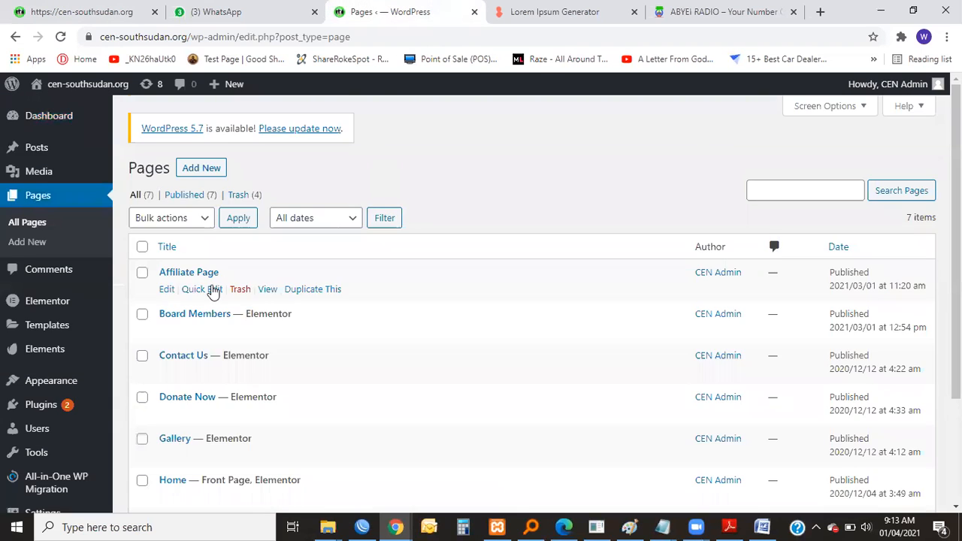
scroll(213, 292, down, 3)
Switch to Adobe Reader and review the training outline in "Kwes Web-Admin Trainning to CEN.pdf".
click(729, 526)
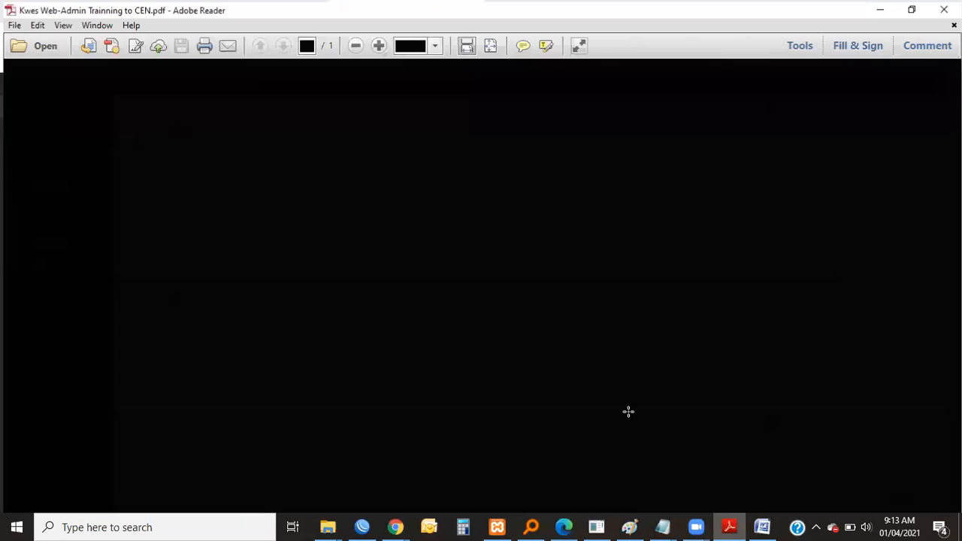
scroll(331, 286, down, 3)
scroll(330, 285, up, 2)
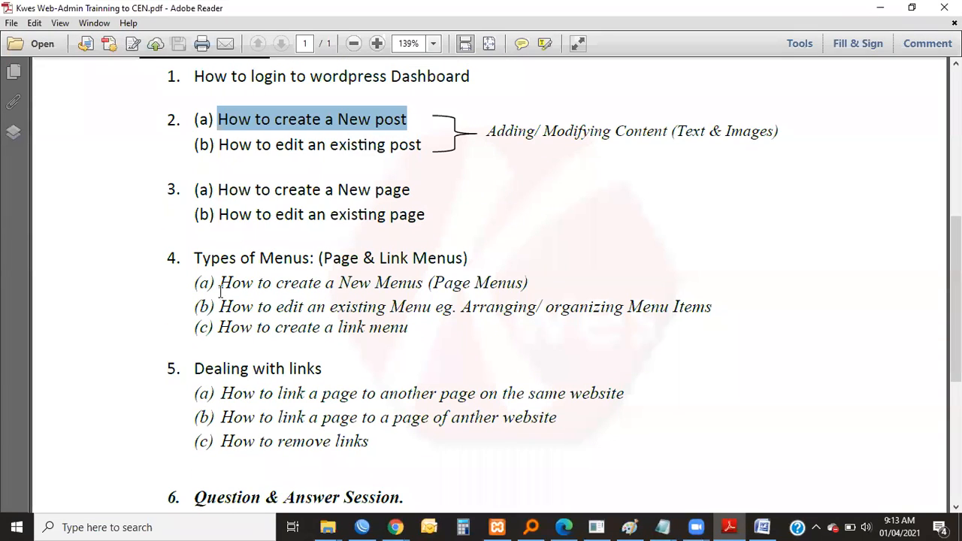